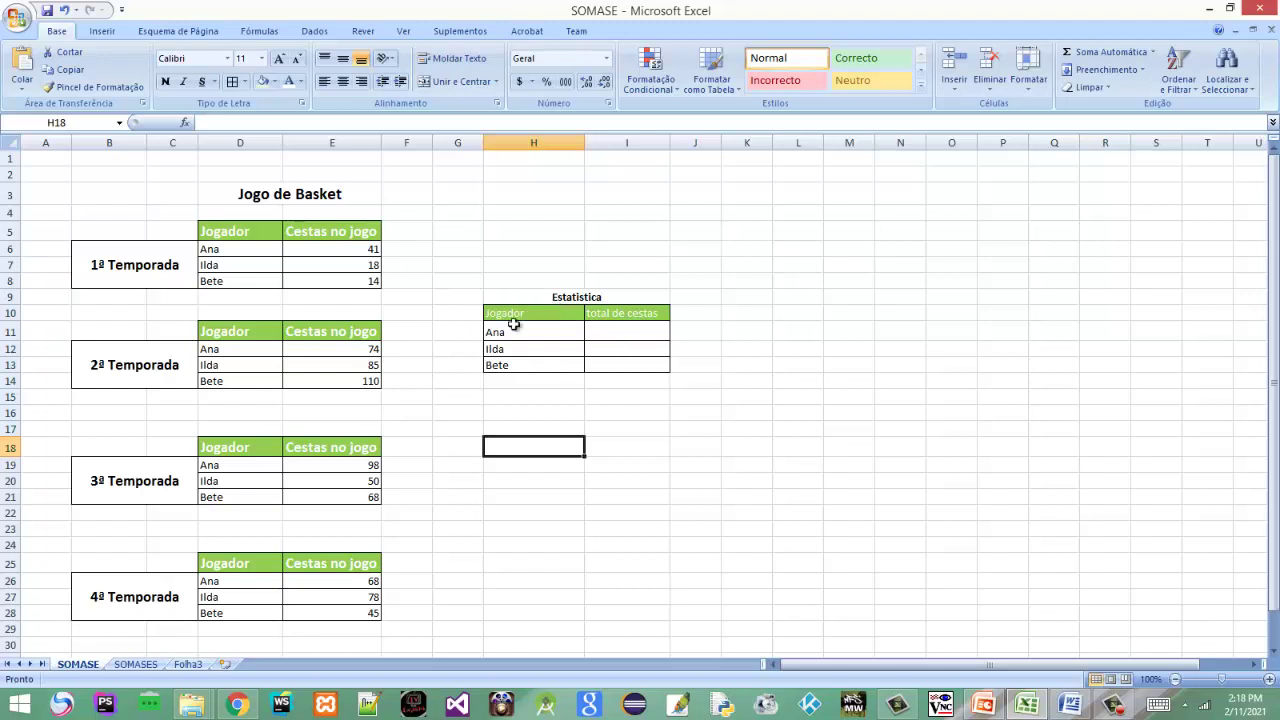
{"action": "left_click", "coordinate": [500, 334]}
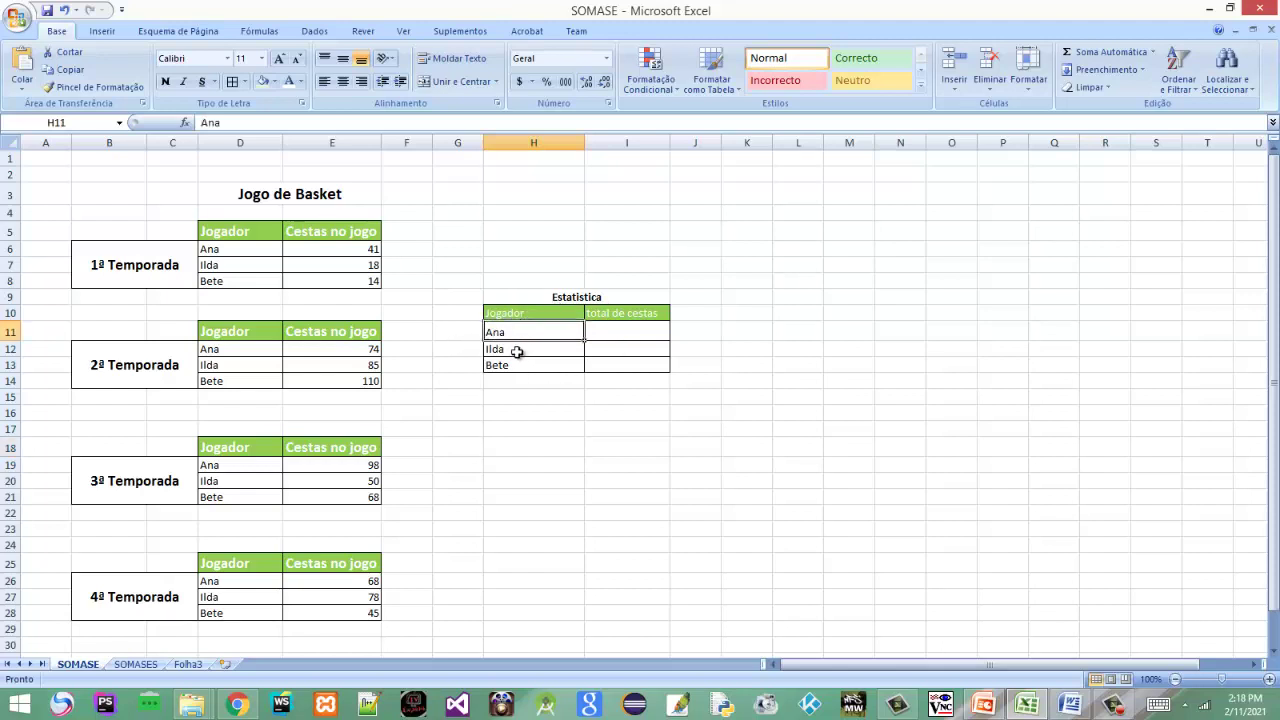
{"action": "key", "text": "Down"}
{"action": "key", "text": "Down"}
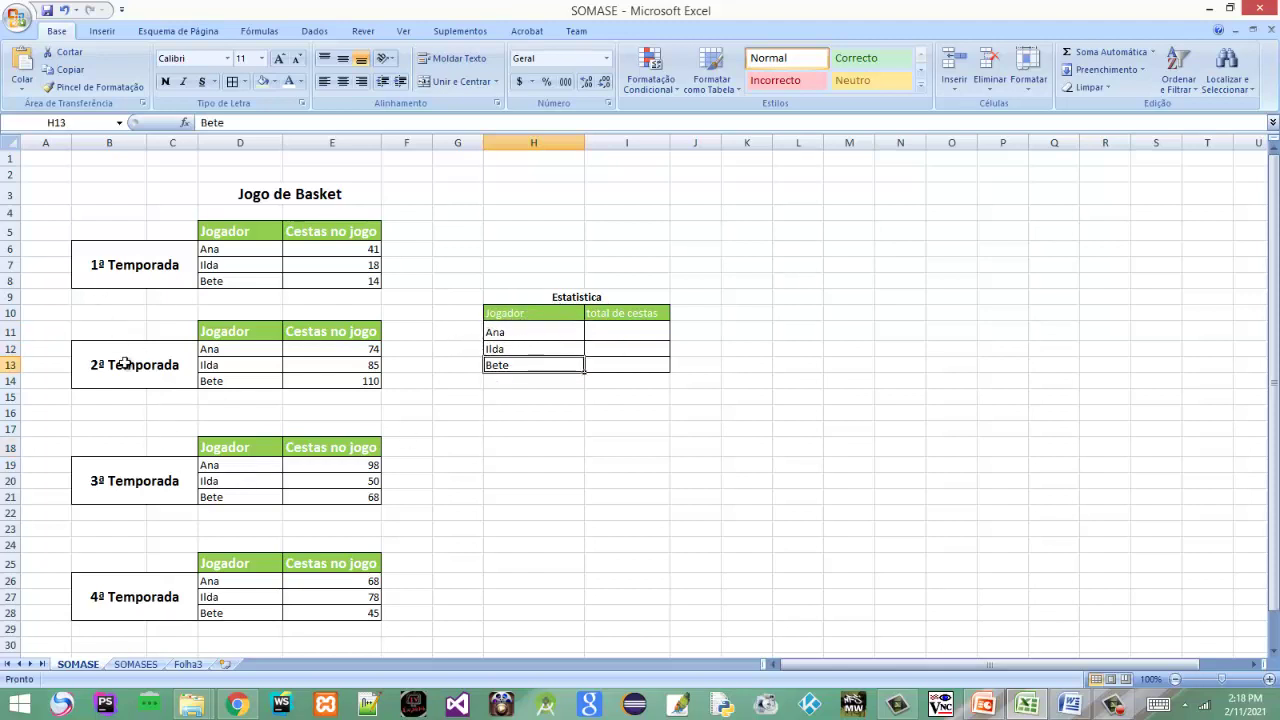
{"action": "left_click", "coordinate": [524, 337]}
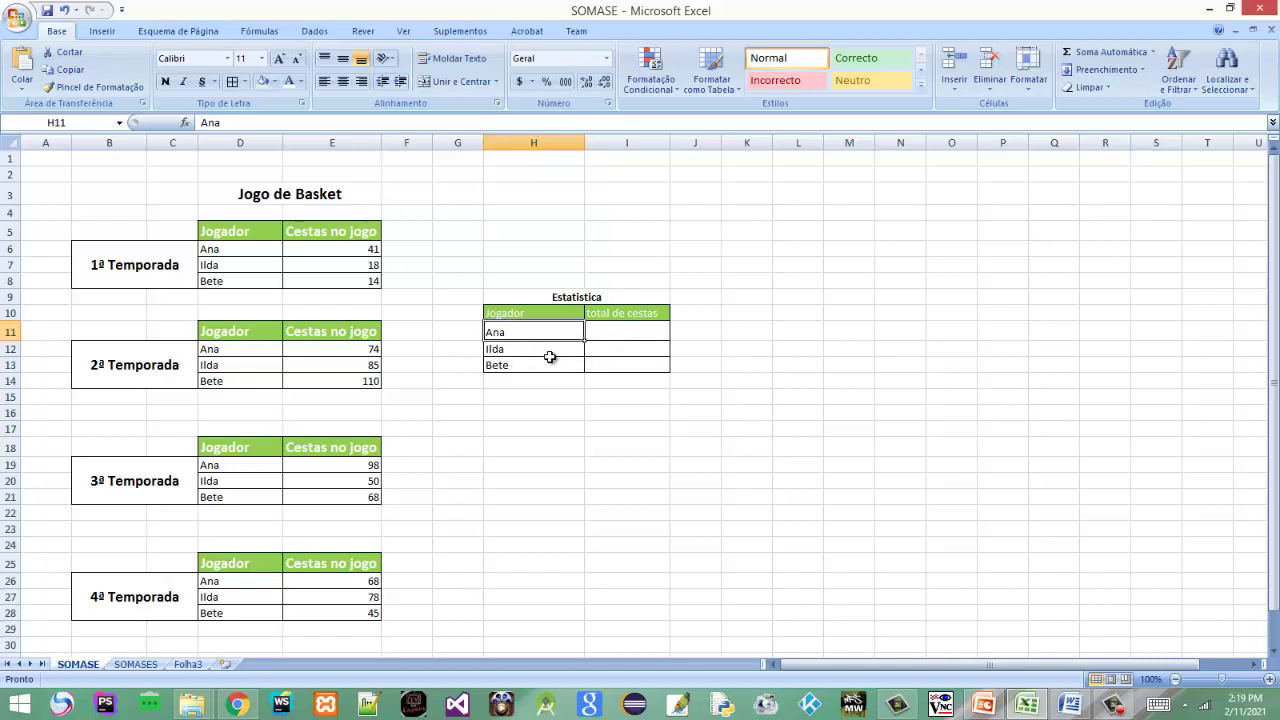
{"action": "left_click", "coordinate": [614, 352]}
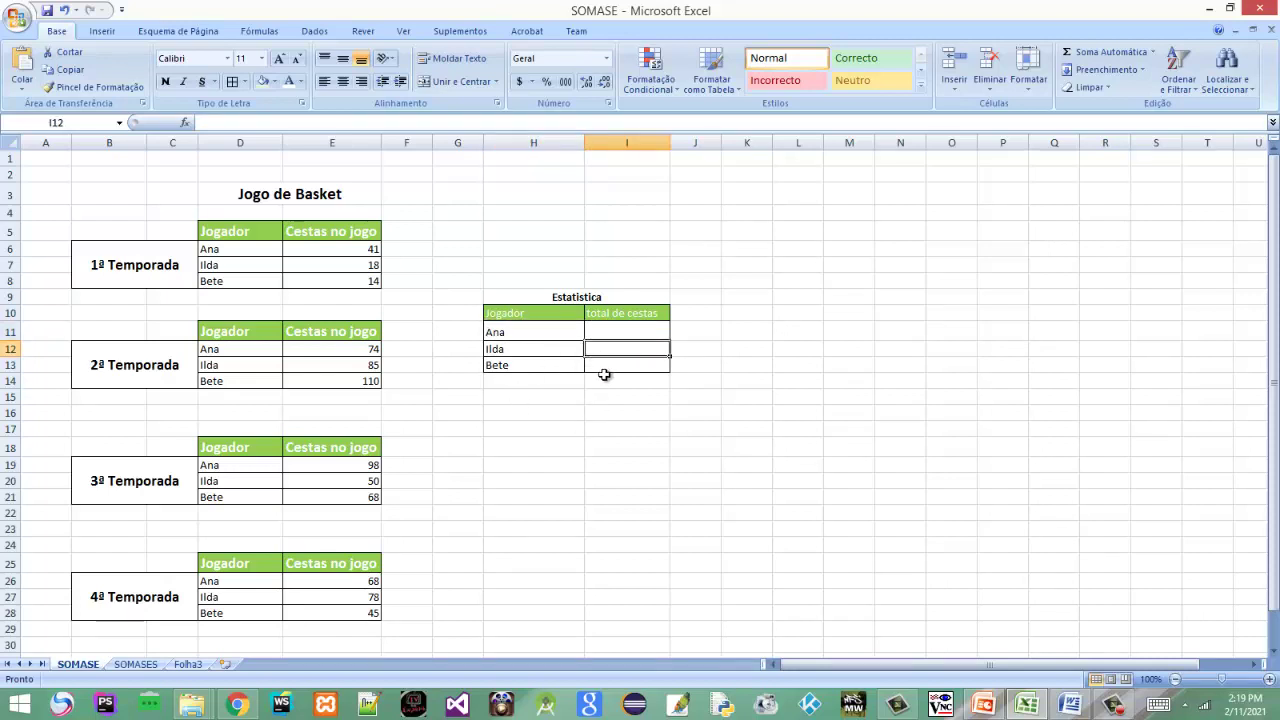
{"action": "left_click", "coordinate": [522, 367]}
{"action": "left_click", "coordinate": [613, 365]}
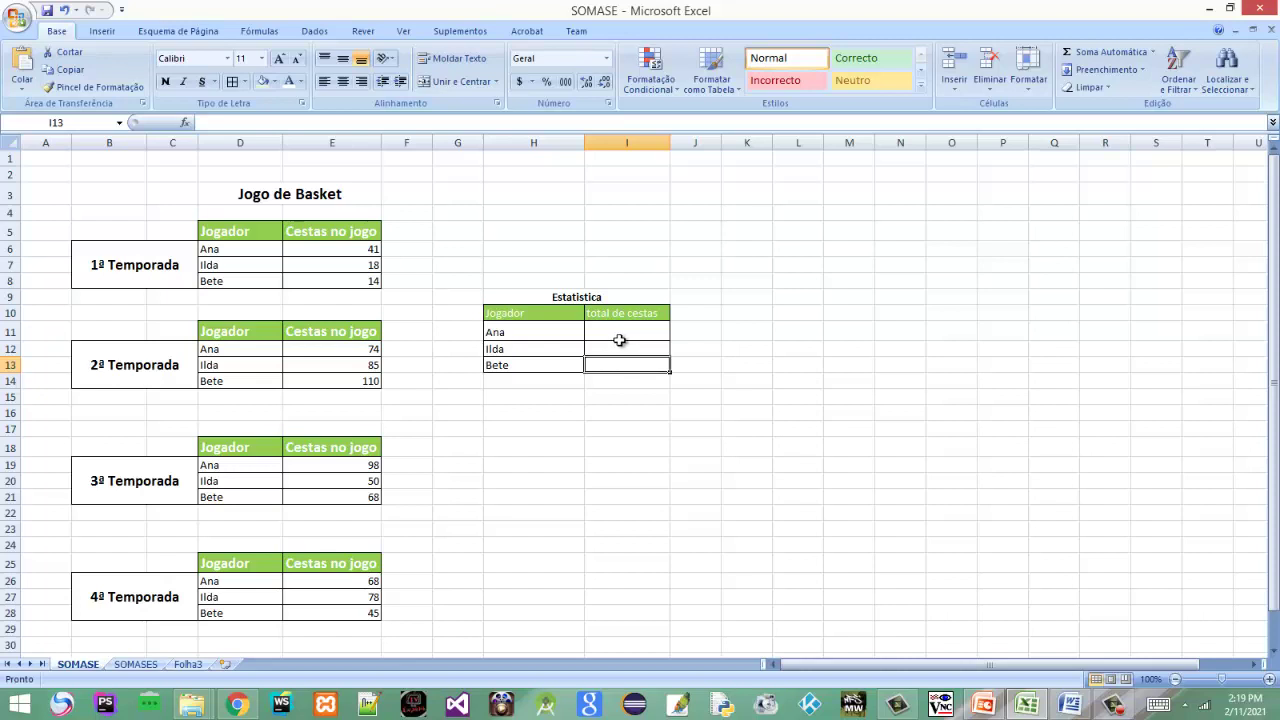
Begin a SOMA.SE formula in cell I11 with the player names in D6:D28 as the criteria range
{"action": "left_click", "coordinate": [619, 336]}
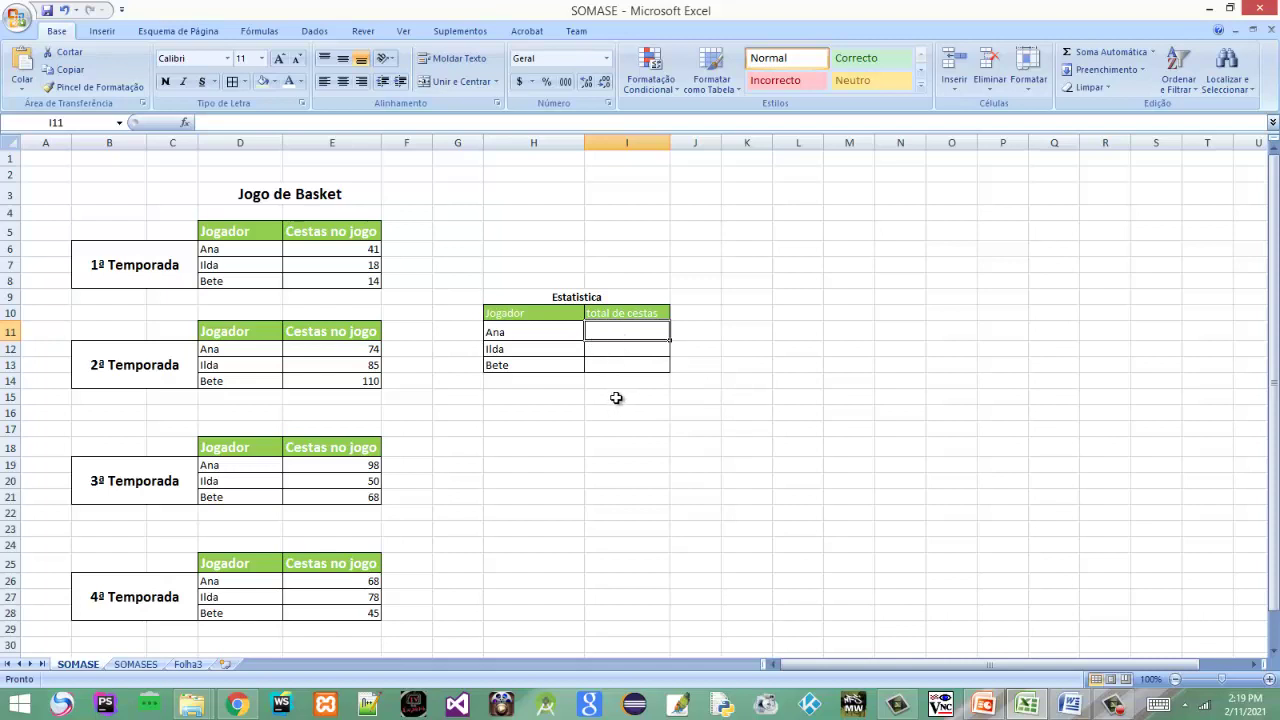
{"action": "type", "text": "="}
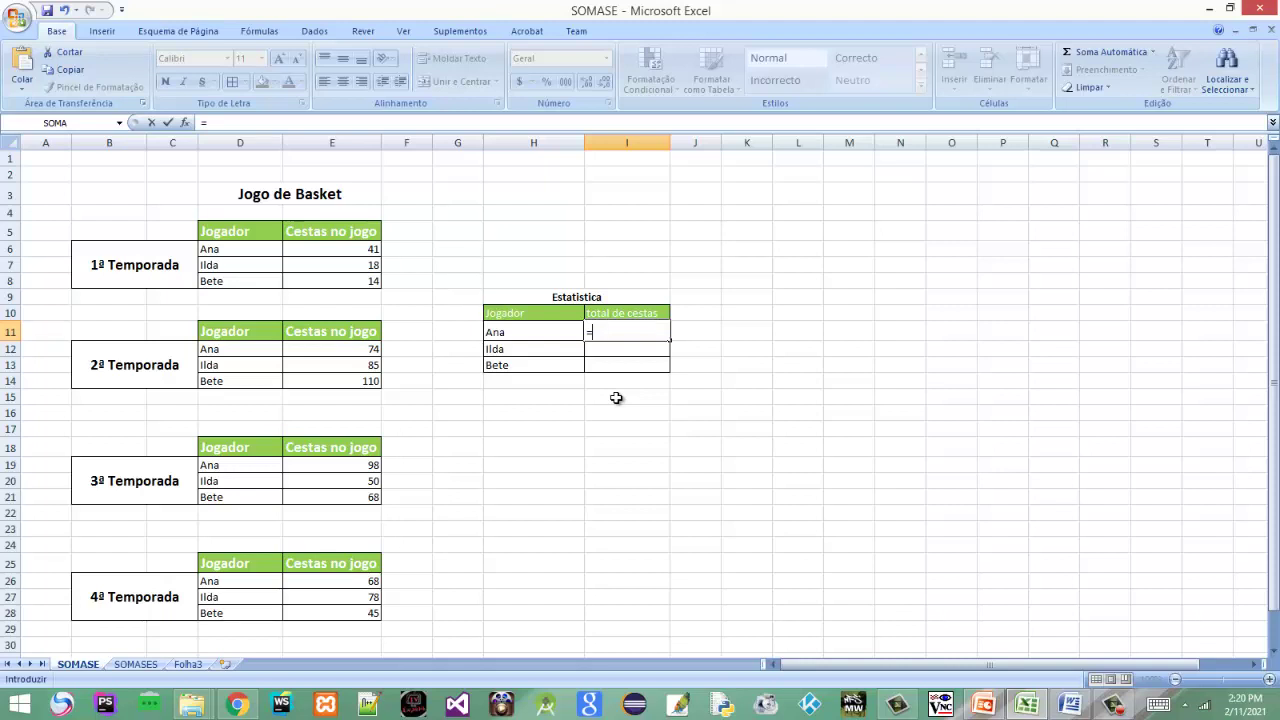
{"action": "type", "text": "SOMA"}
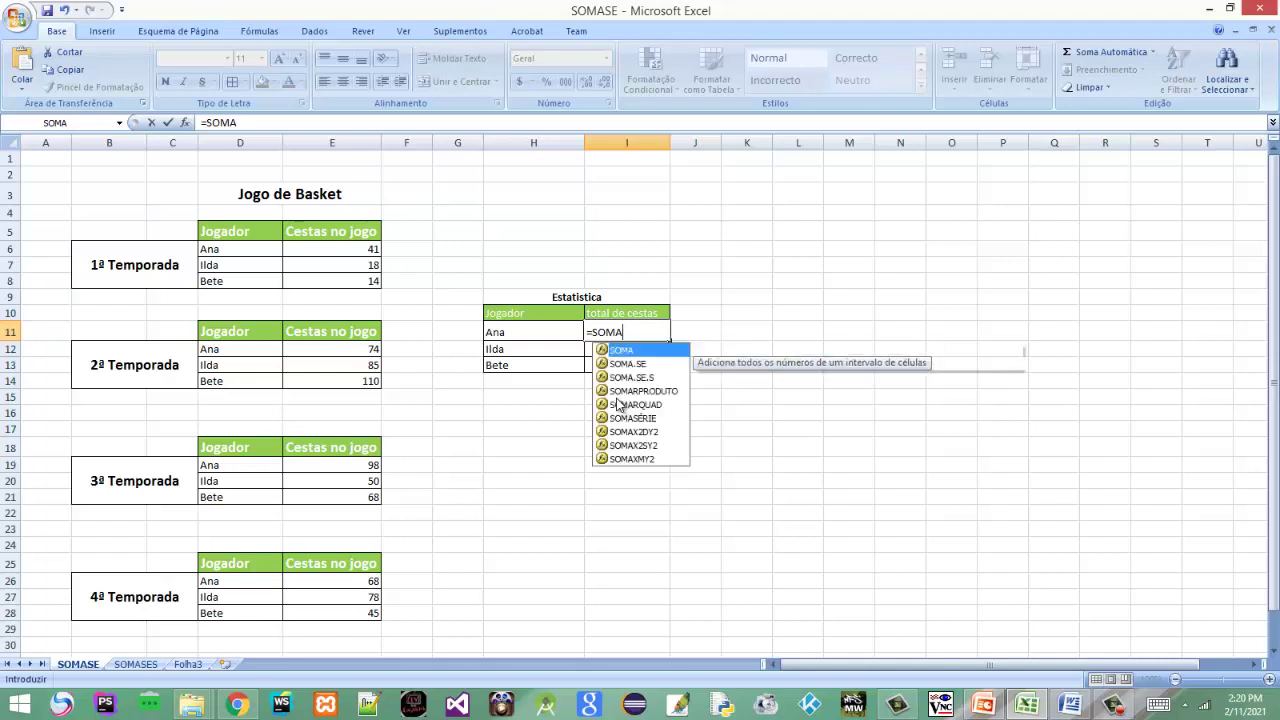
{"action": "key", "text": "Down"}
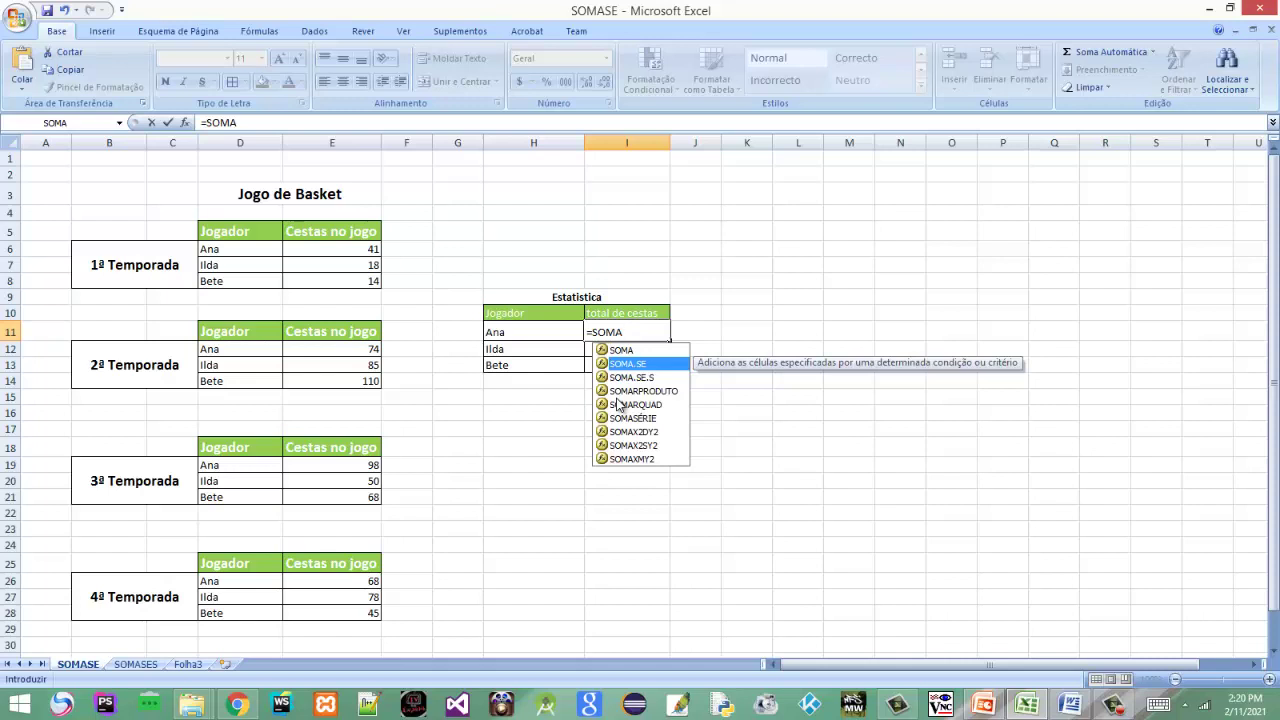
{"action": "key", "text": "Tab"}
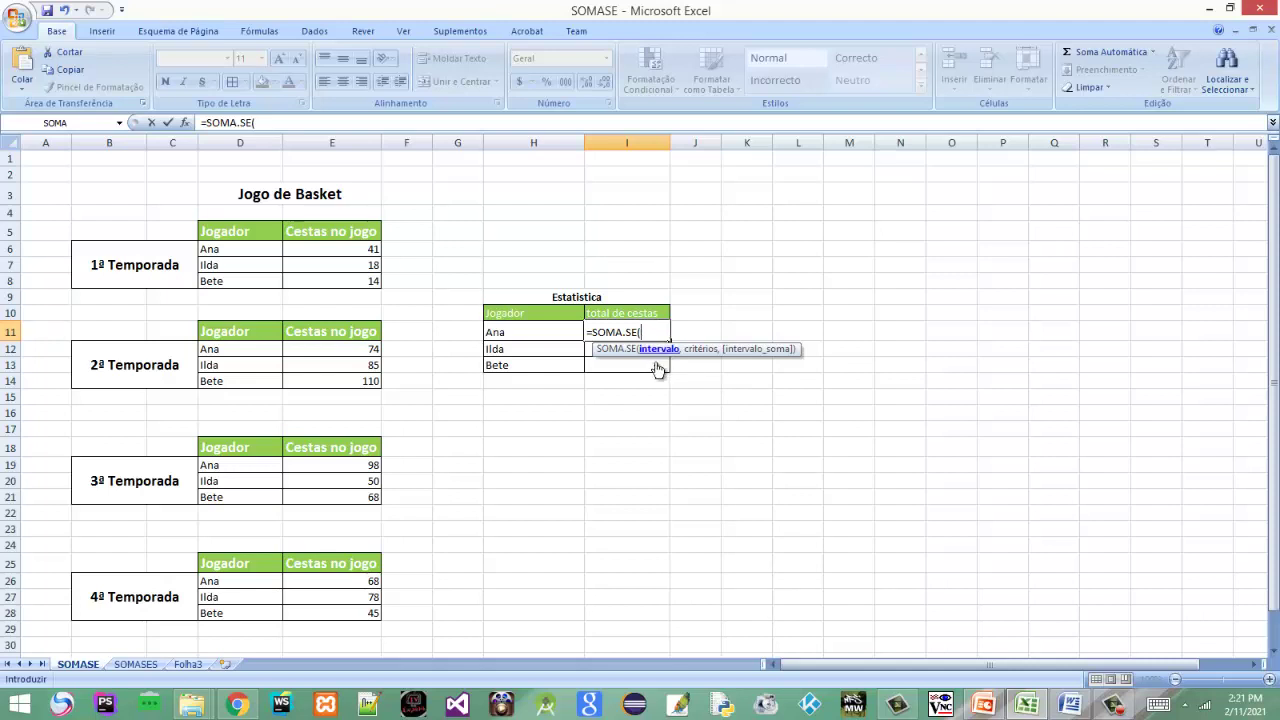
{"action": "left_click", "coordinate": [222, 251]}
{"action": "left_click", "coordinate": [220, 613], "text": "shift"}
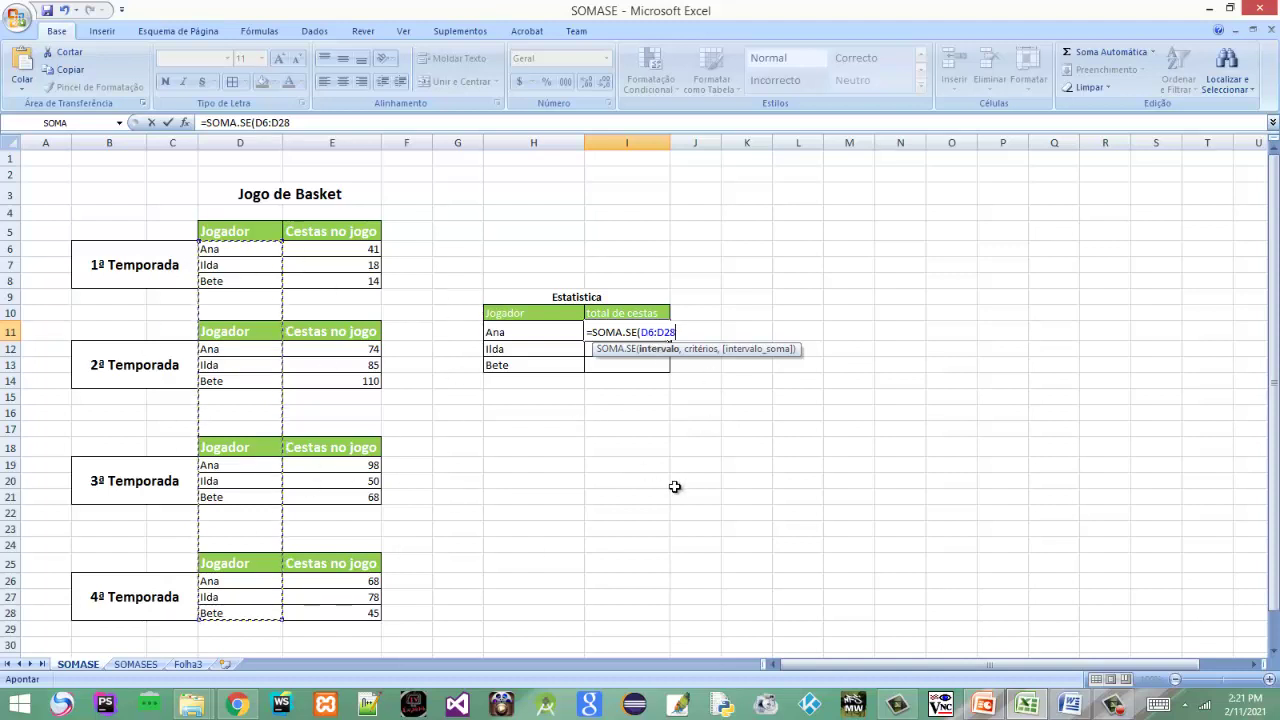
Complete the I11 formula with the first player's name as a quoted text criterion and E6:E28 as the sum range
{"action": "type", "text": ",\"a"}
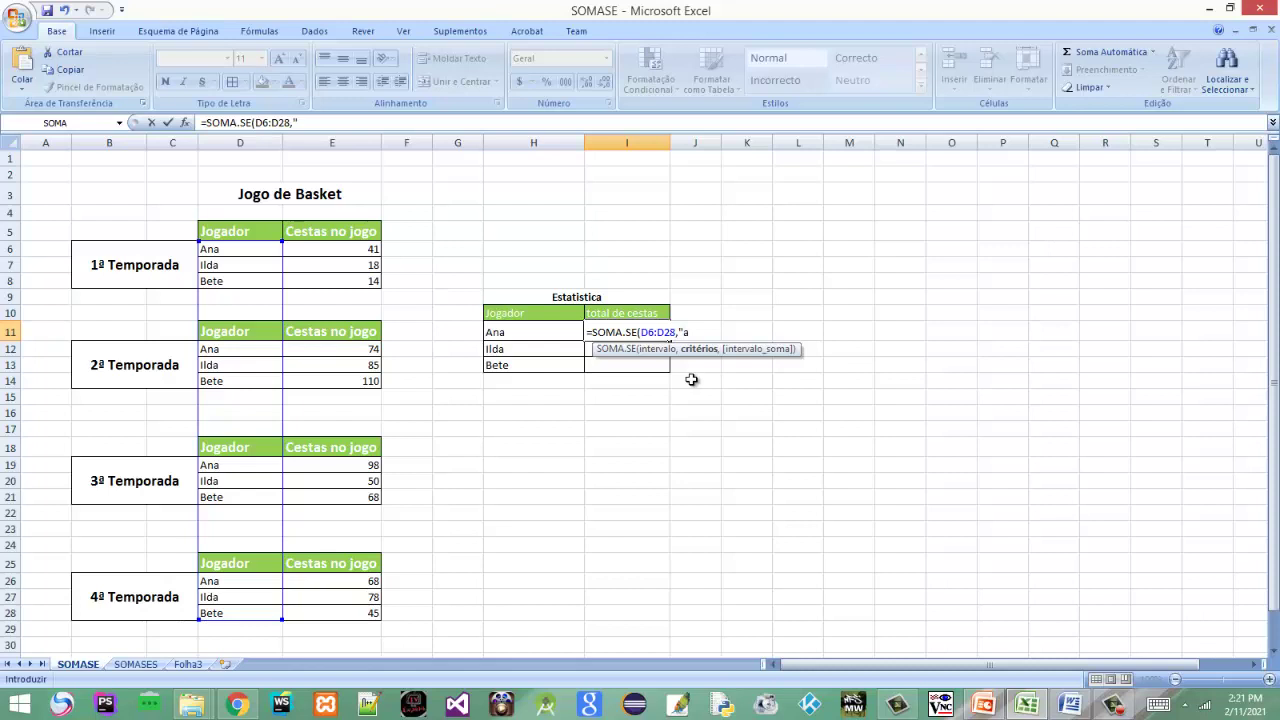
{"action": "type", "text": "NA"}
{"action": "type", "text": "\","}
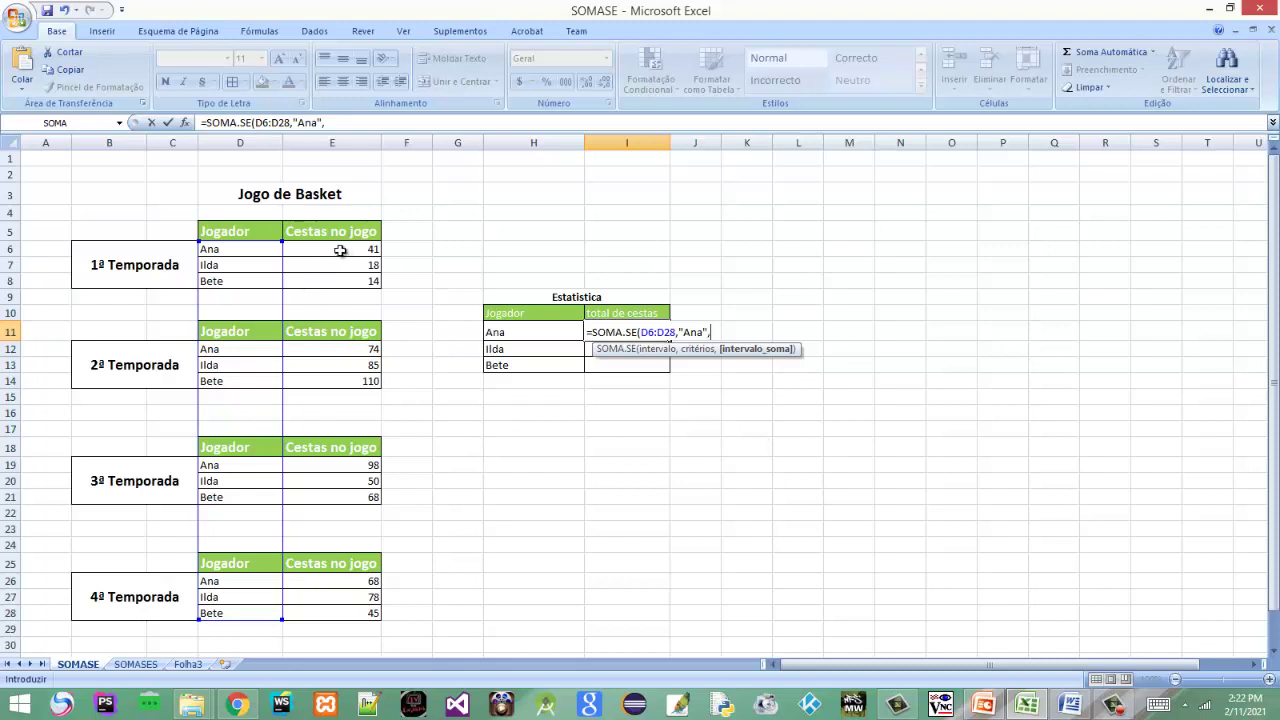
{"action": "left_click_drag", "start_coordinate": [342, 252], "coordinate": [338, 270]}
{"action": "left_click_drag", "start_coordinate": [320, 382], "coordinate": [321, 370]}
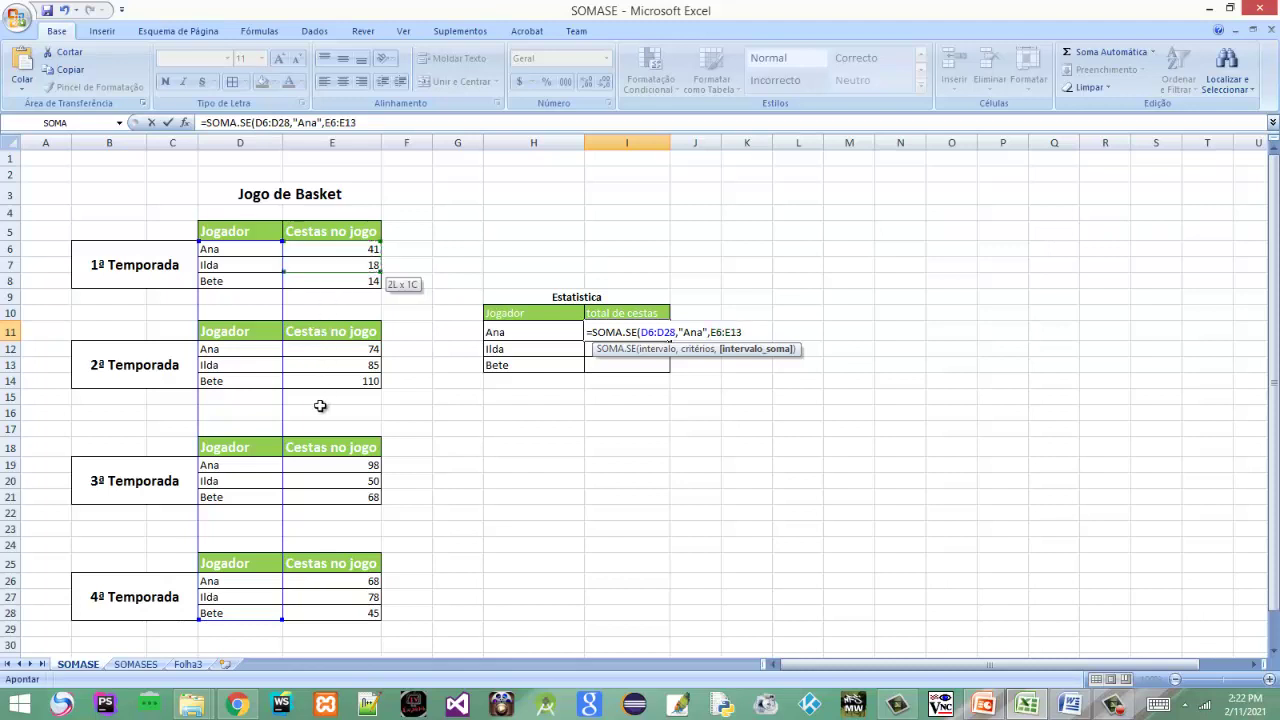
{"action": "left_click_drag", "start_coordinate": [318, 597], "coordinate": [322, 608]}
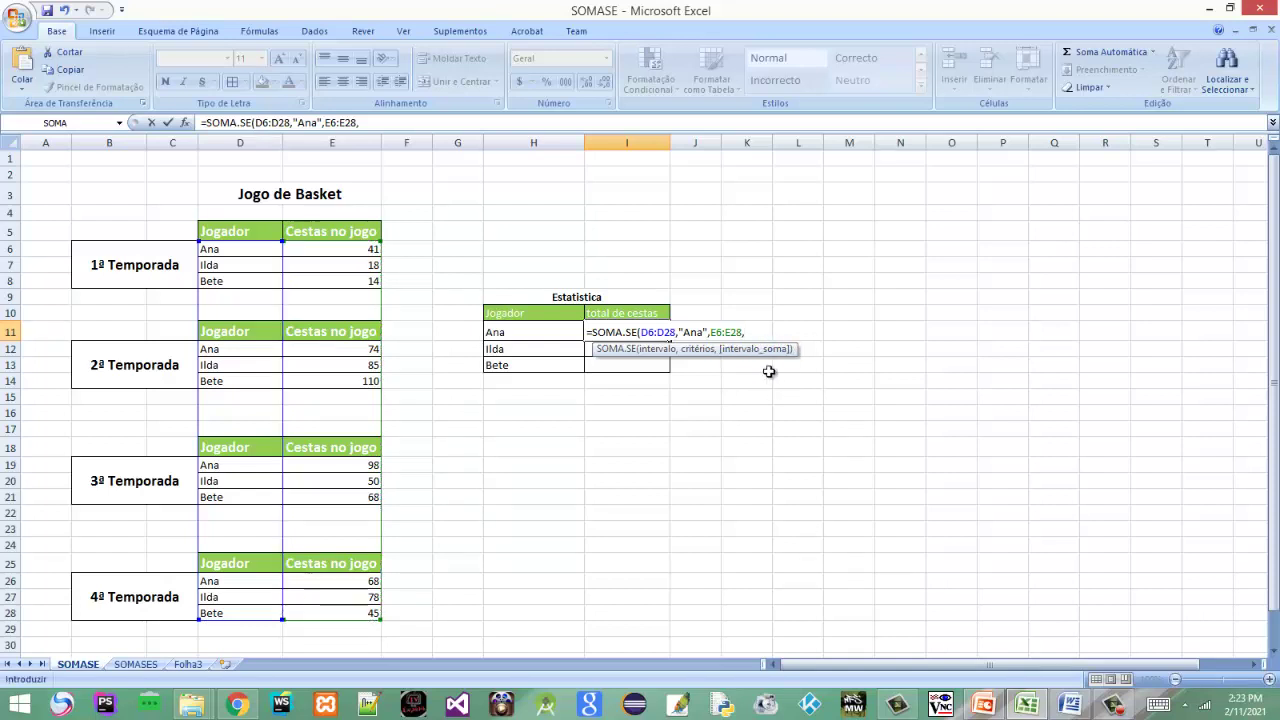
{"action": "key", "text": "BackSpace"}
{"action": "type", "text": ")"}
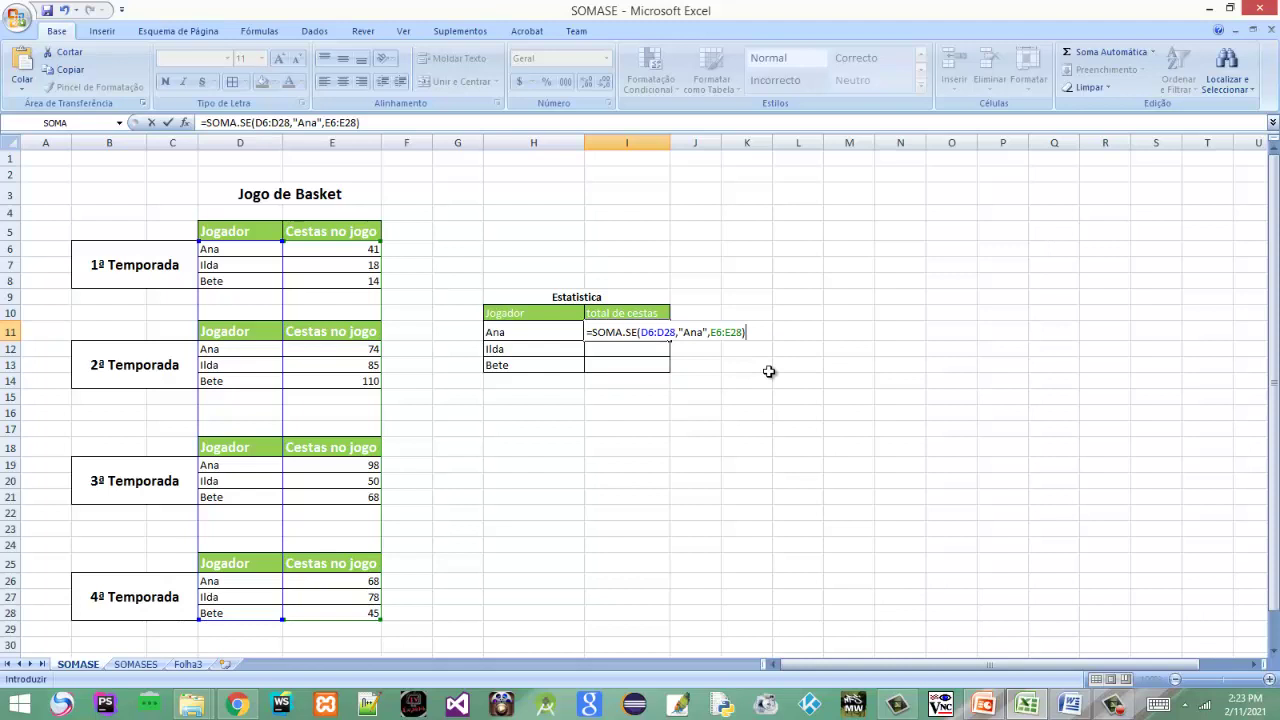
{"action": "key", "text": "Return"}
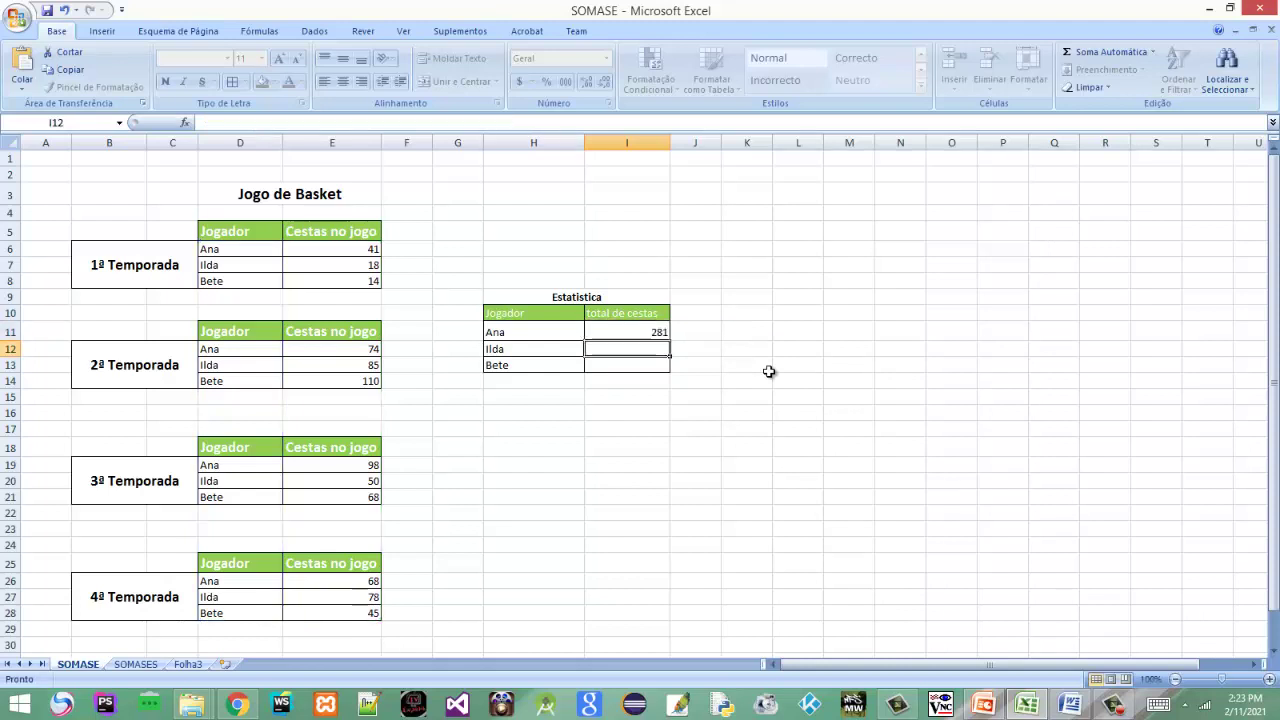
Begin a SOMA.SE formula in cell I12 with D6:D28 as the criteria range
{"action": "left_click", "coordinate": [648, 334]}
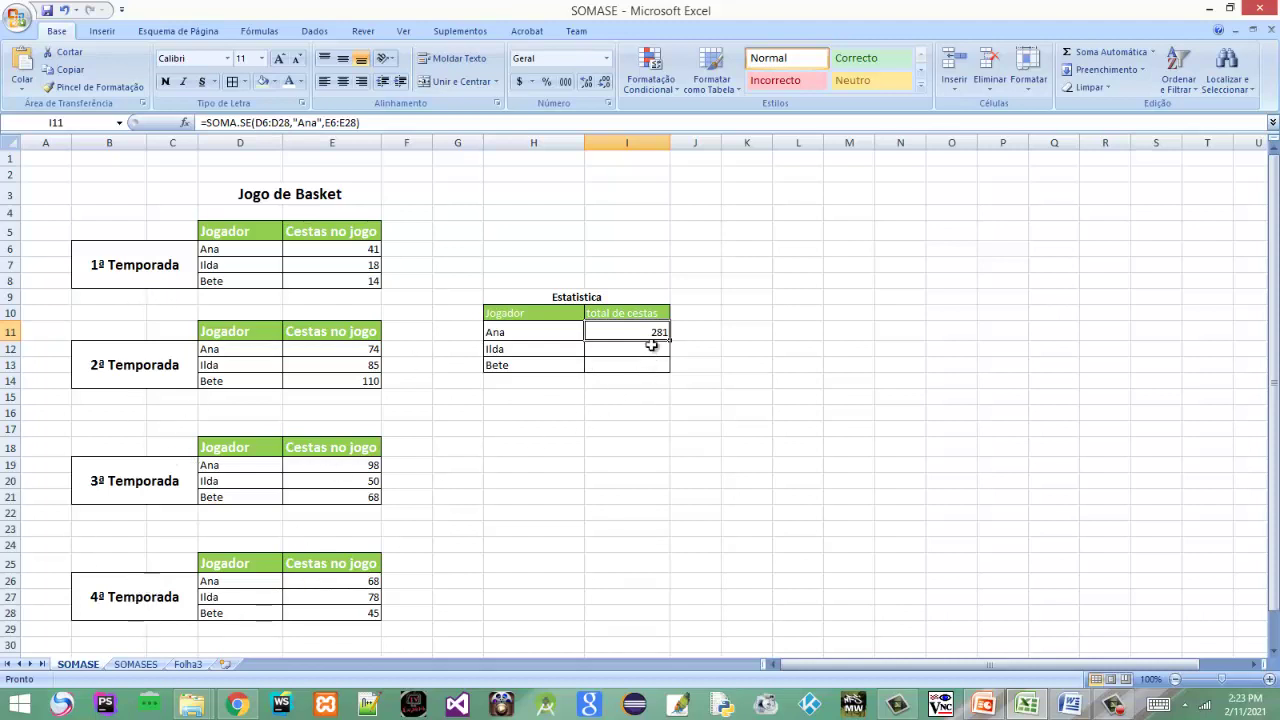
{"action": "left_click", "coordinate": [620, 350]}
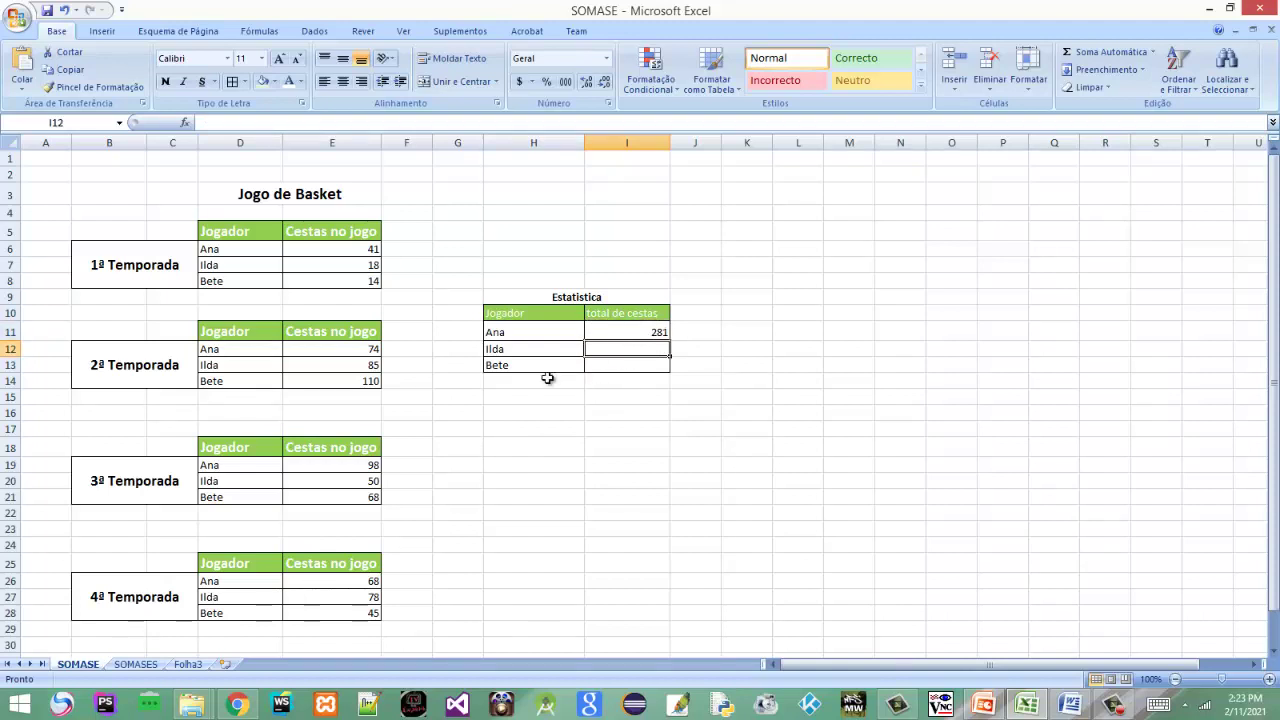
{"action": "type", "text": "="}
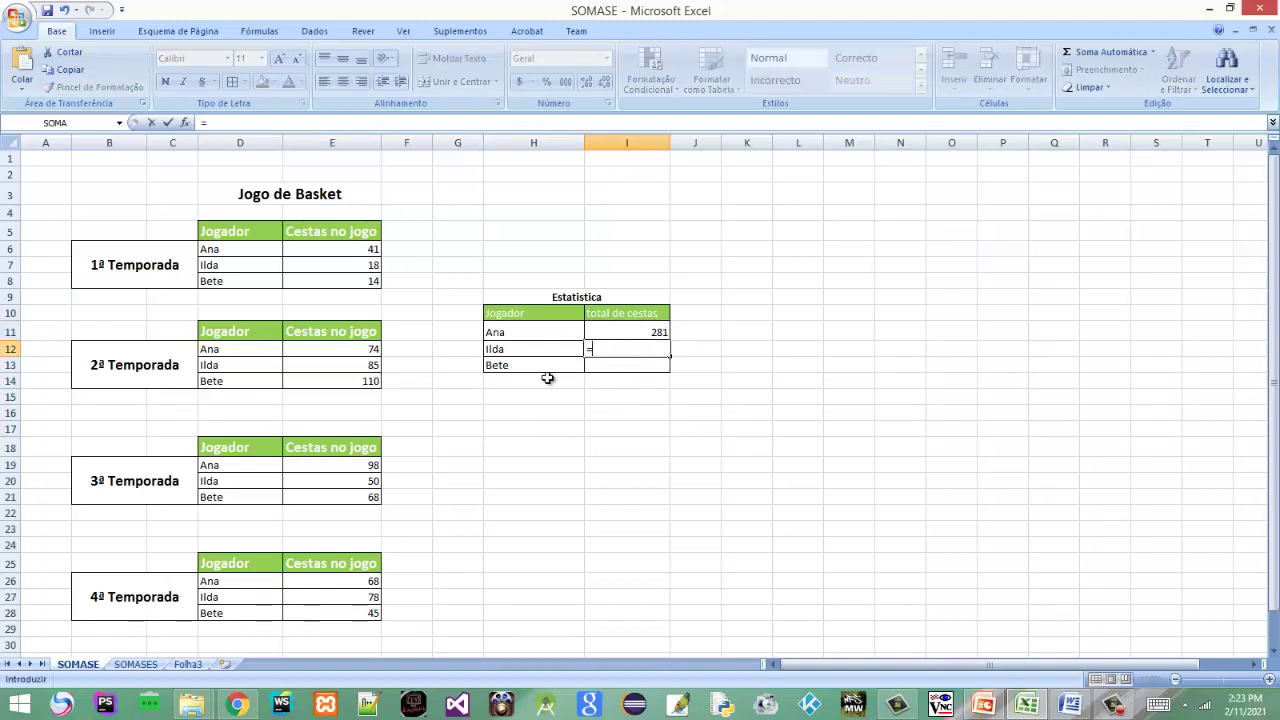
{"action": "type", "text": "soma"}
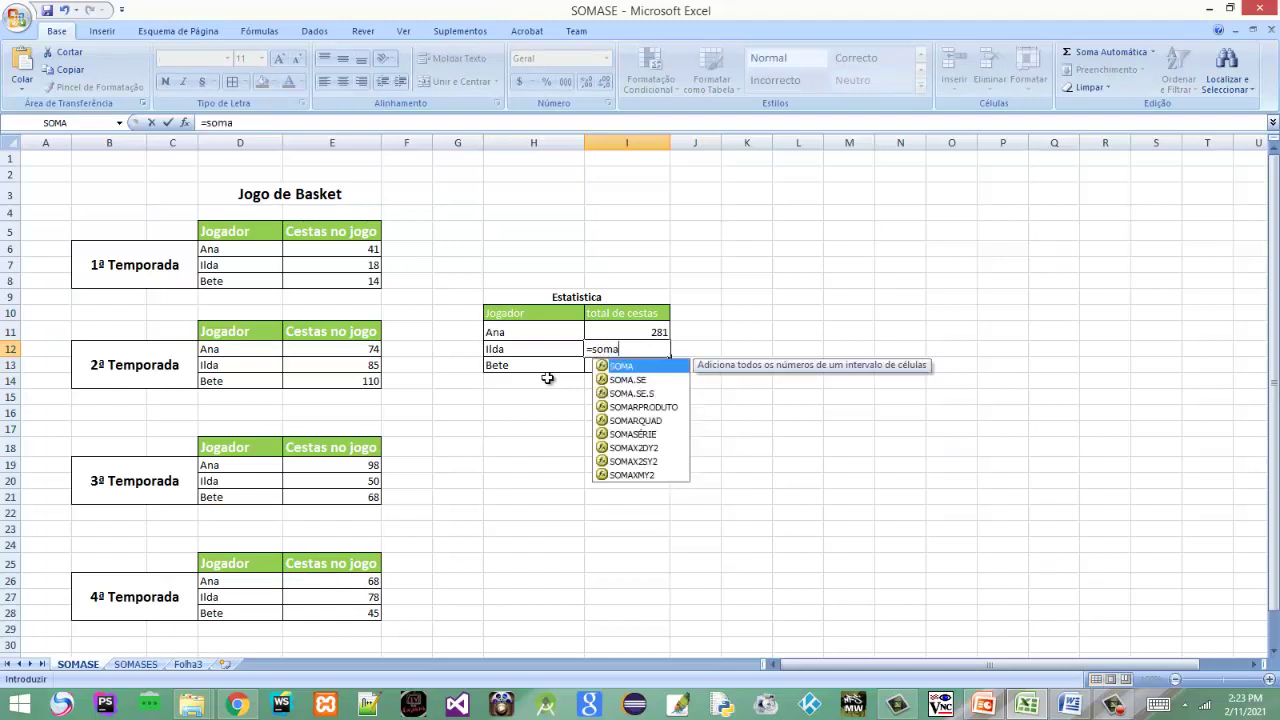
{"action": "key", "text": "Down"}
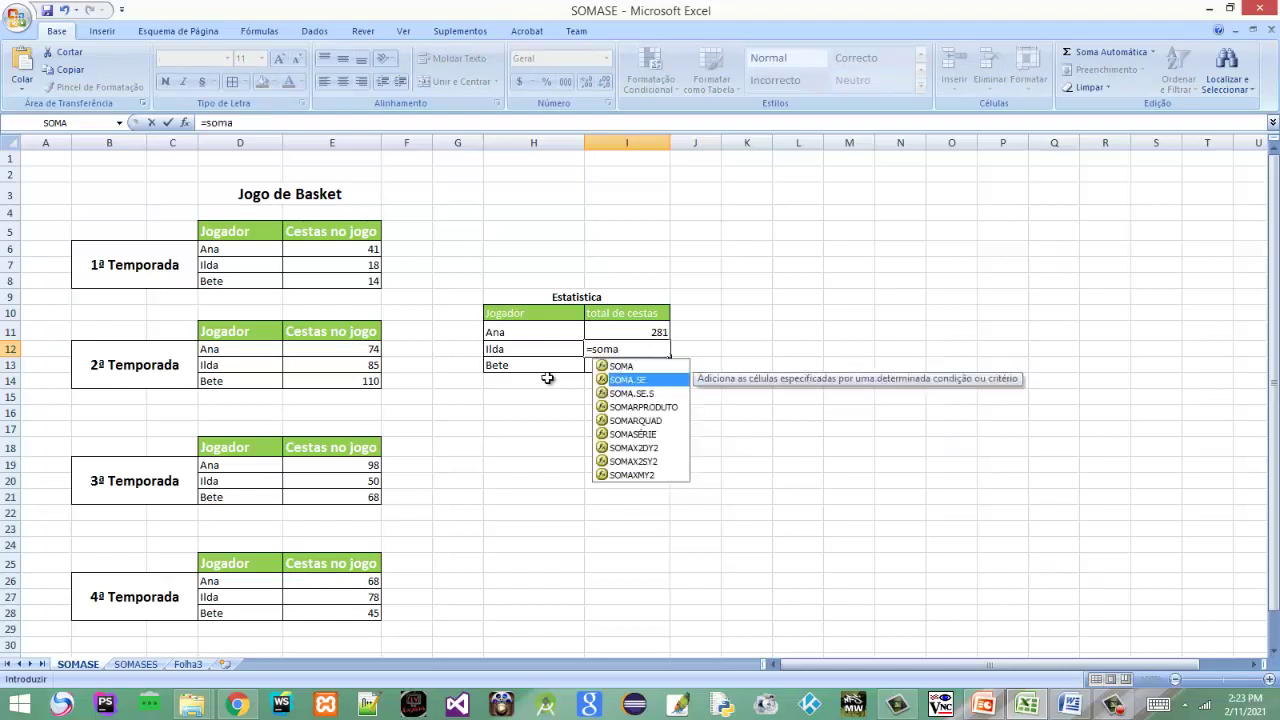
{"action": "key", "text": "Tab"}
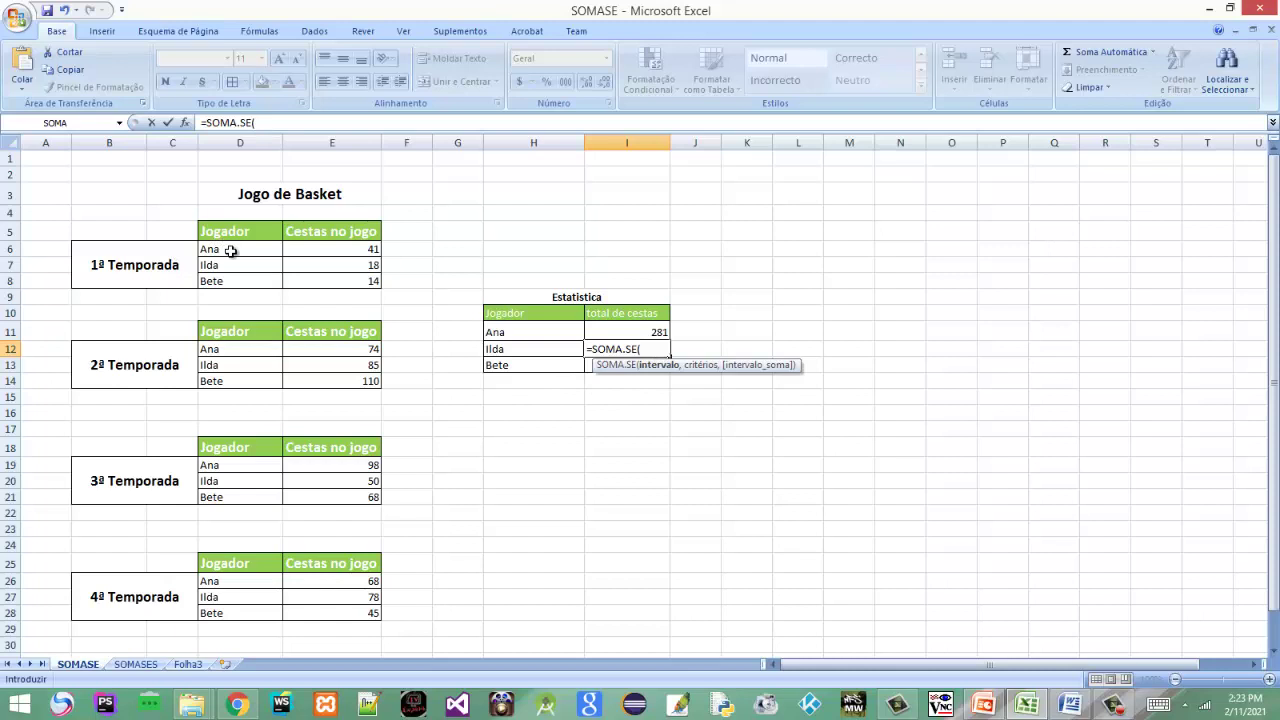
{"action": "type", "text": "D16:D28"}
{"action": "left_click", "coordinate": [243, 248]}
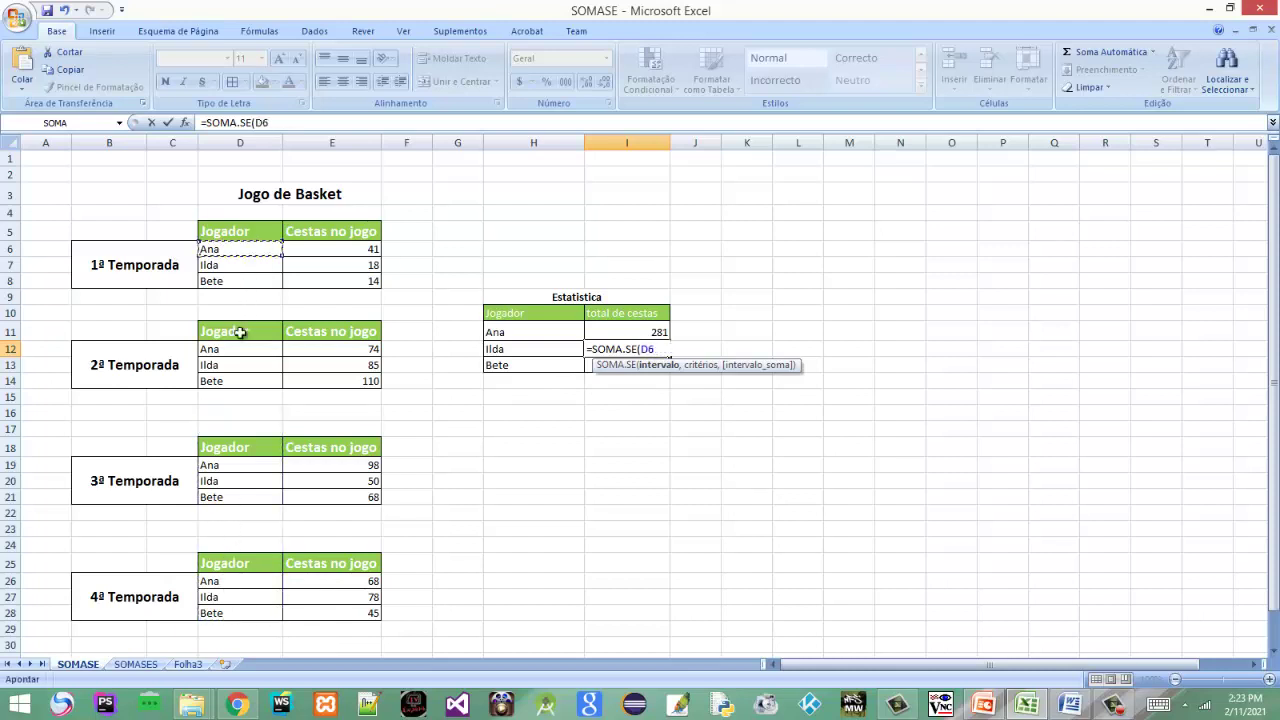
{"action": "key", "text": "shift+Down"}
{"action": "key", "text": "shift+Down"}
{"action": "key", "text": "shift+Down"}
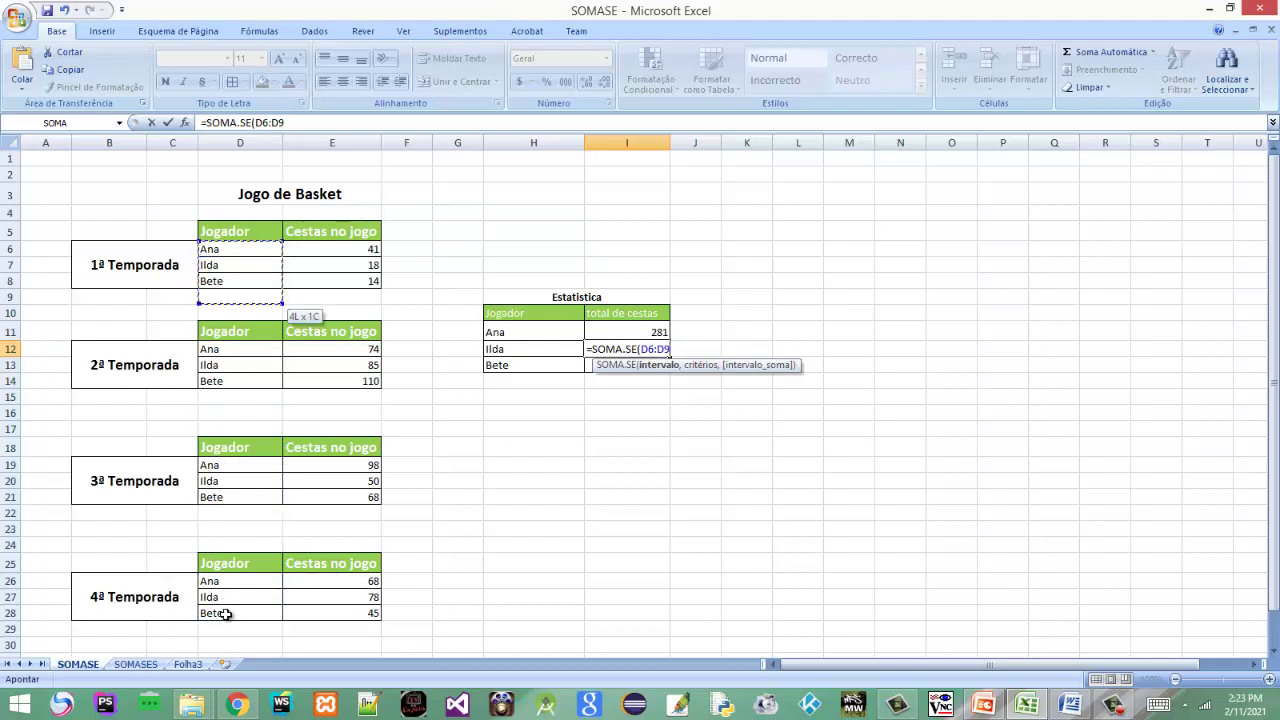
{"action": "left_click", "coordinate": [226, 614], "text": "shift"}
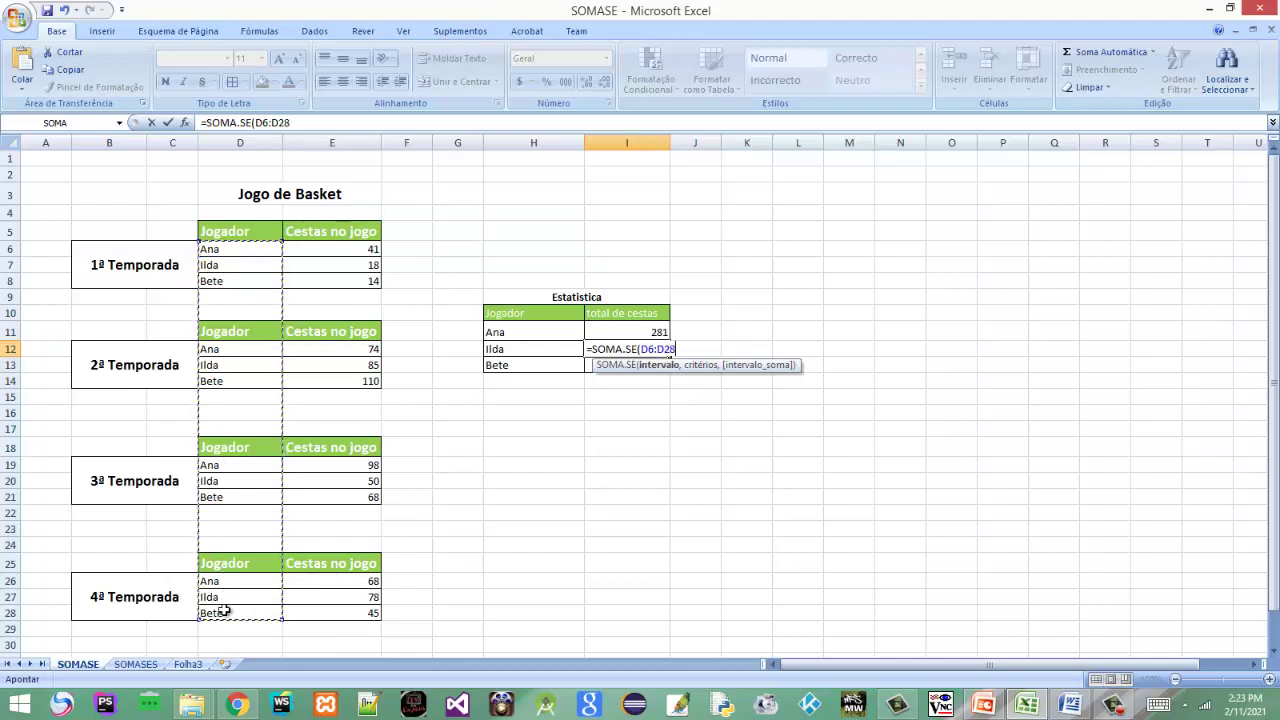
{"action": "type", "text": ","}
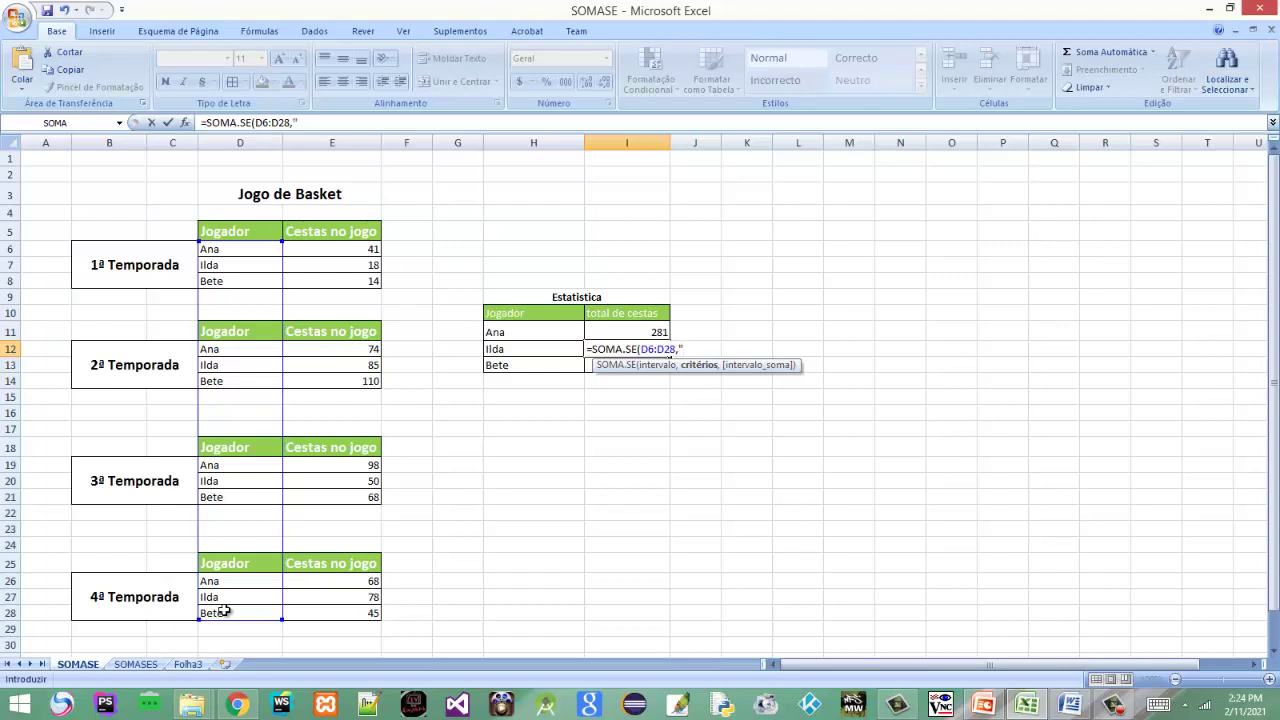
{"action": "type", "text": "na"}
{"action": "key", "text": "BackSpace"}
{"action": "key", "text": "BackSpace"}
{"action": "key", "text": "BackSpace"}
Complete the I12 formula with cell H12 as the criterion and E6:E28 as the sum range
{"action": "left_click", "coordinate": [501, 355]}
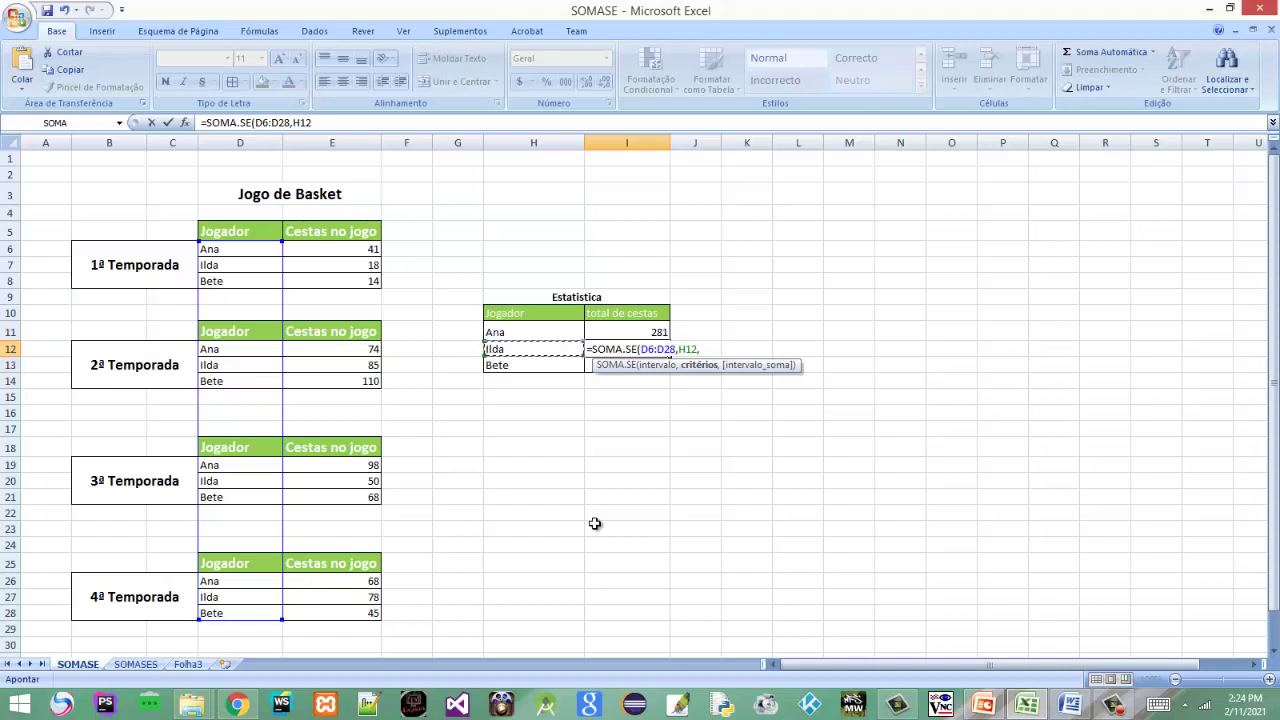
{"action": "type", "text": ","}
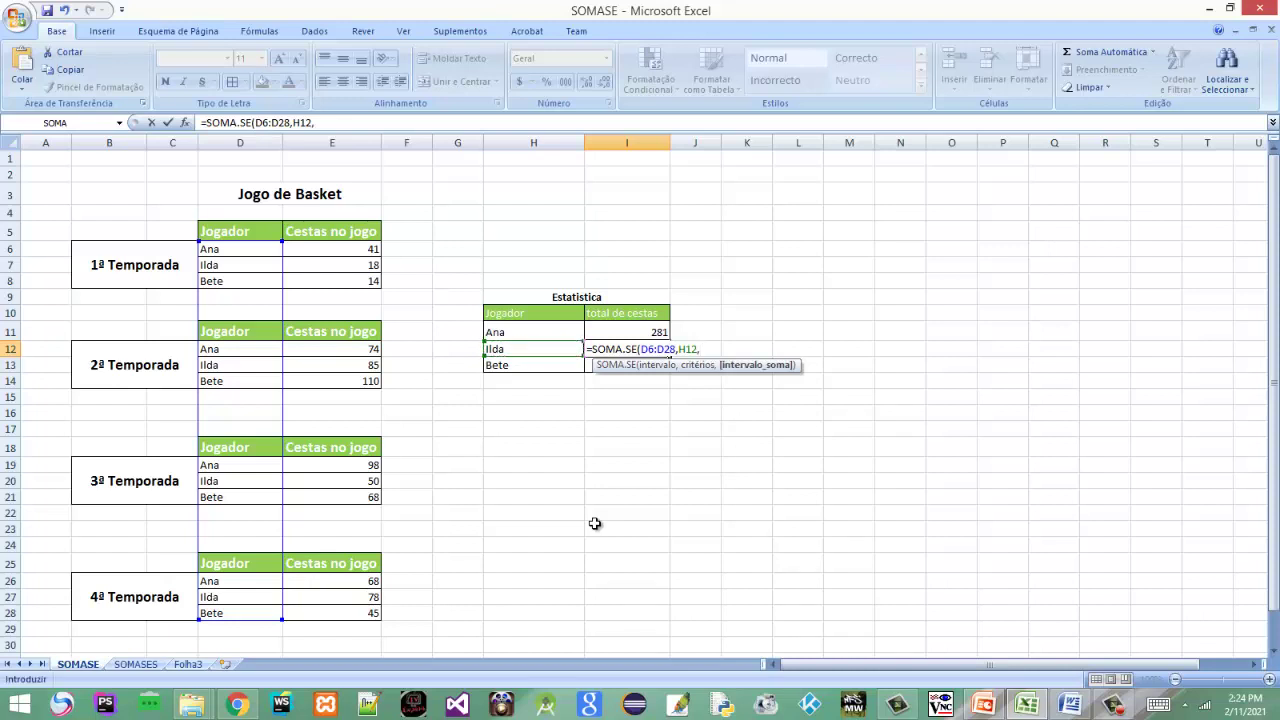
{"action": "left_click", "coordinate": [328, 250]}
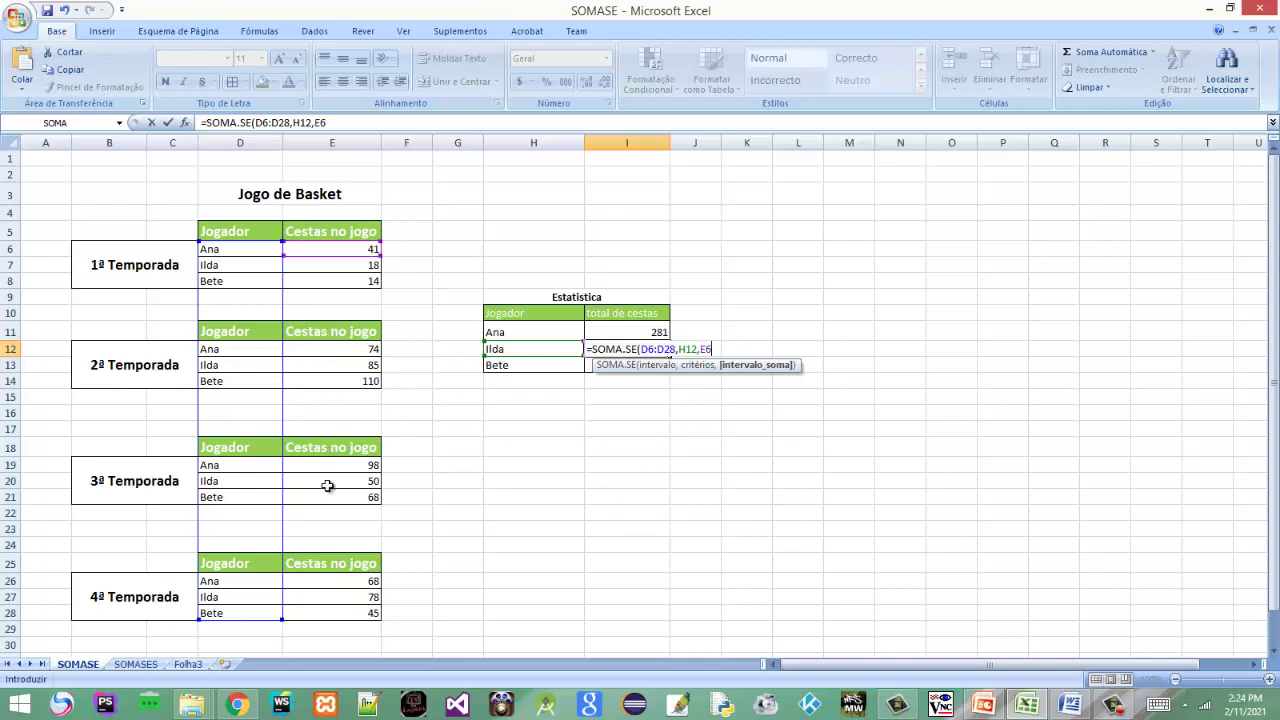
{"action": "left_click", "coordinate": [320, 612], "text": "shift"}
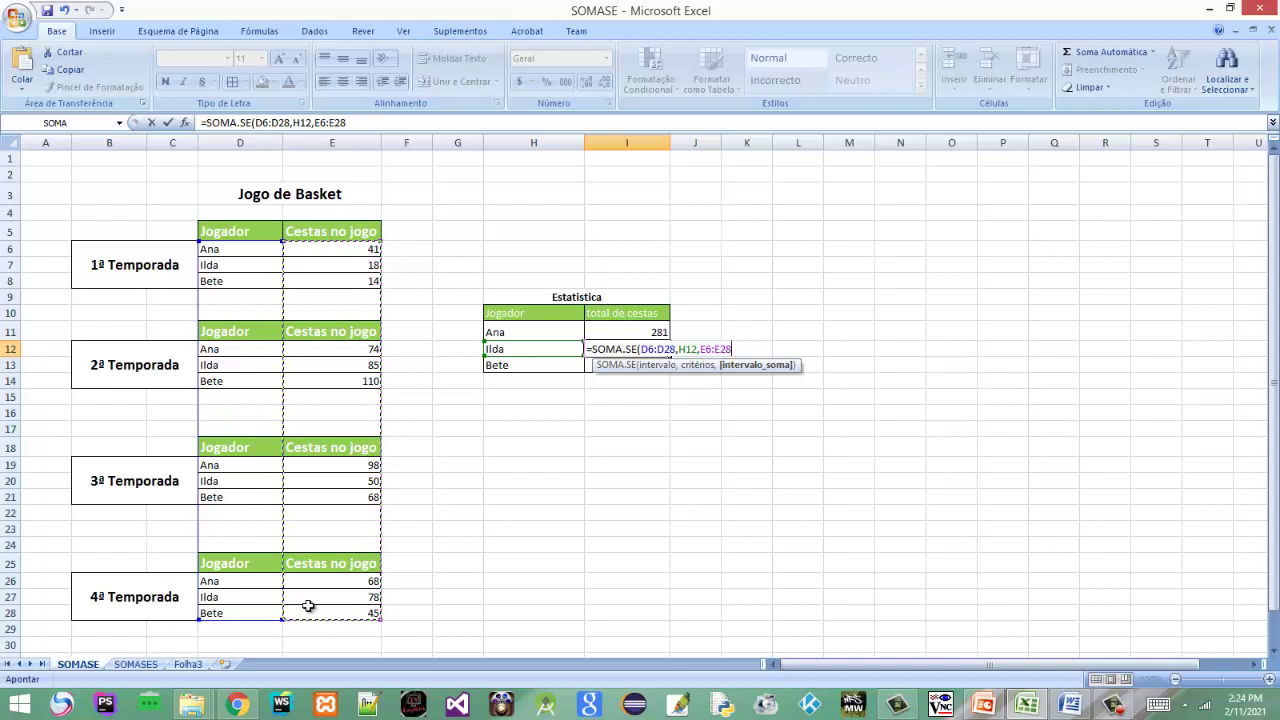
{"action": "type", "text": ")"}
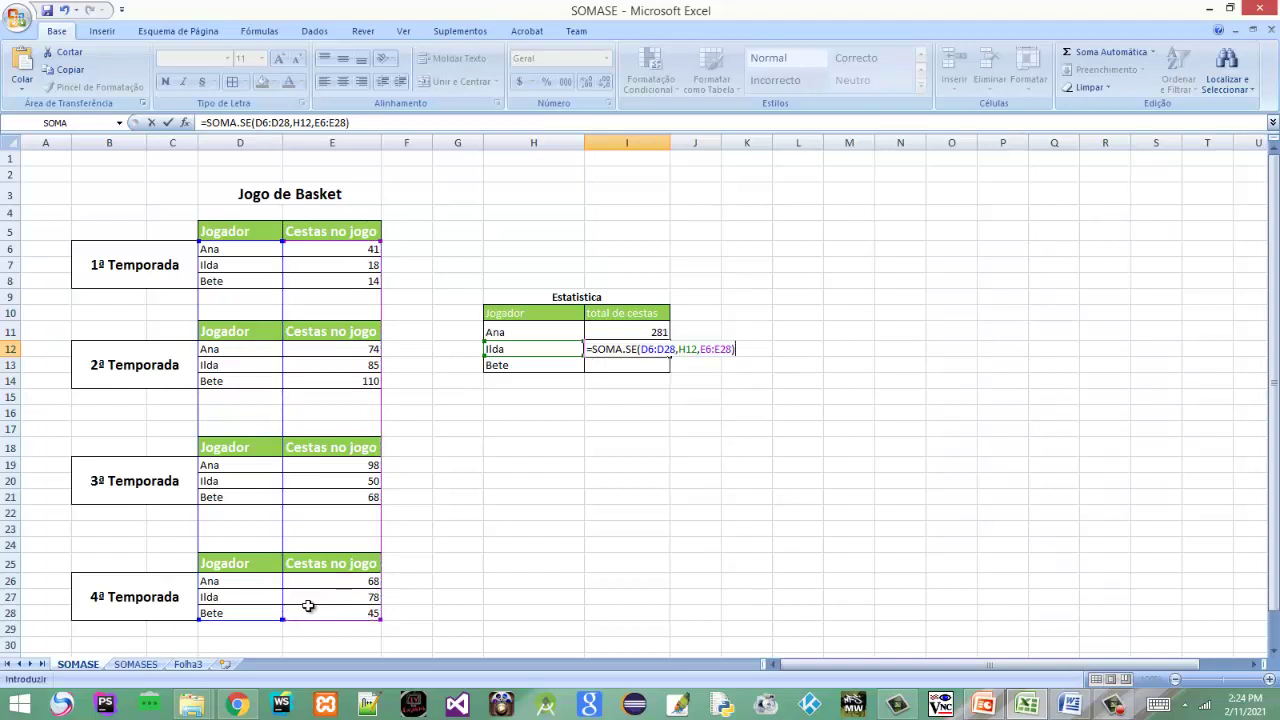
{"action": "key", "text": "Return"}
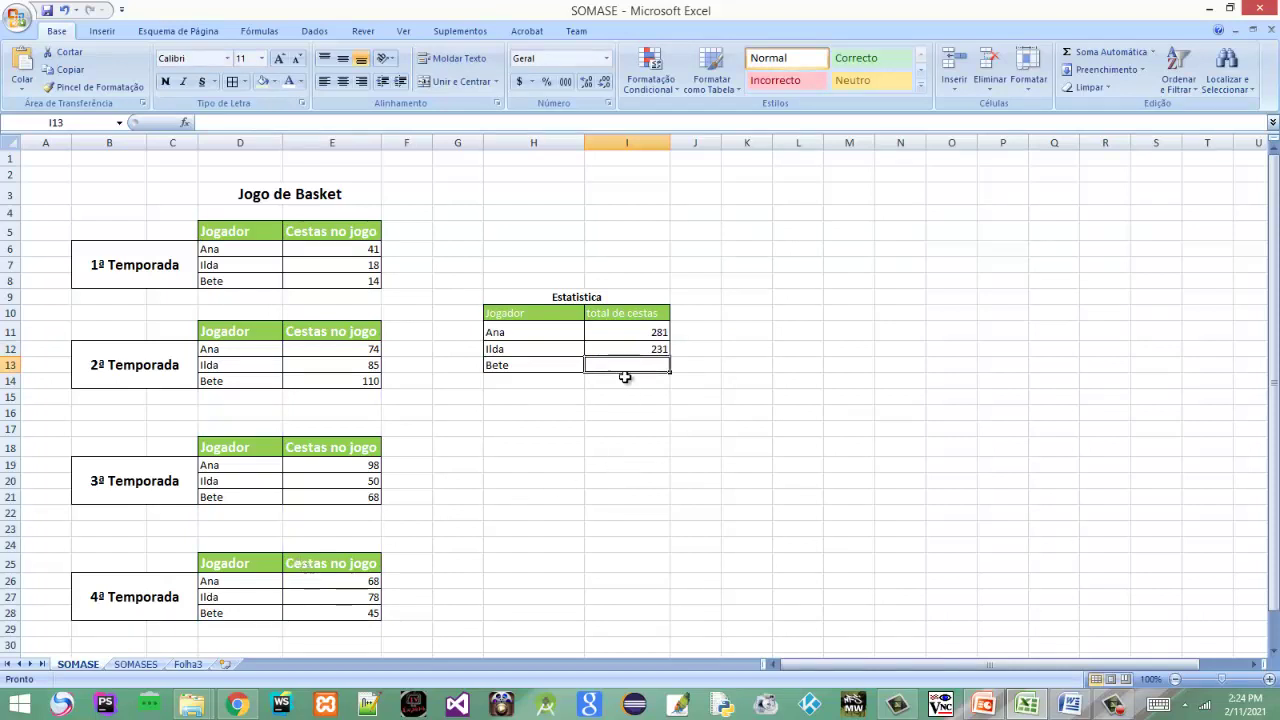
Begin a SOMA.SE formula in cell I13 with the player names in D6:D28 as the criteria range
{"action": "type", "text": "="}
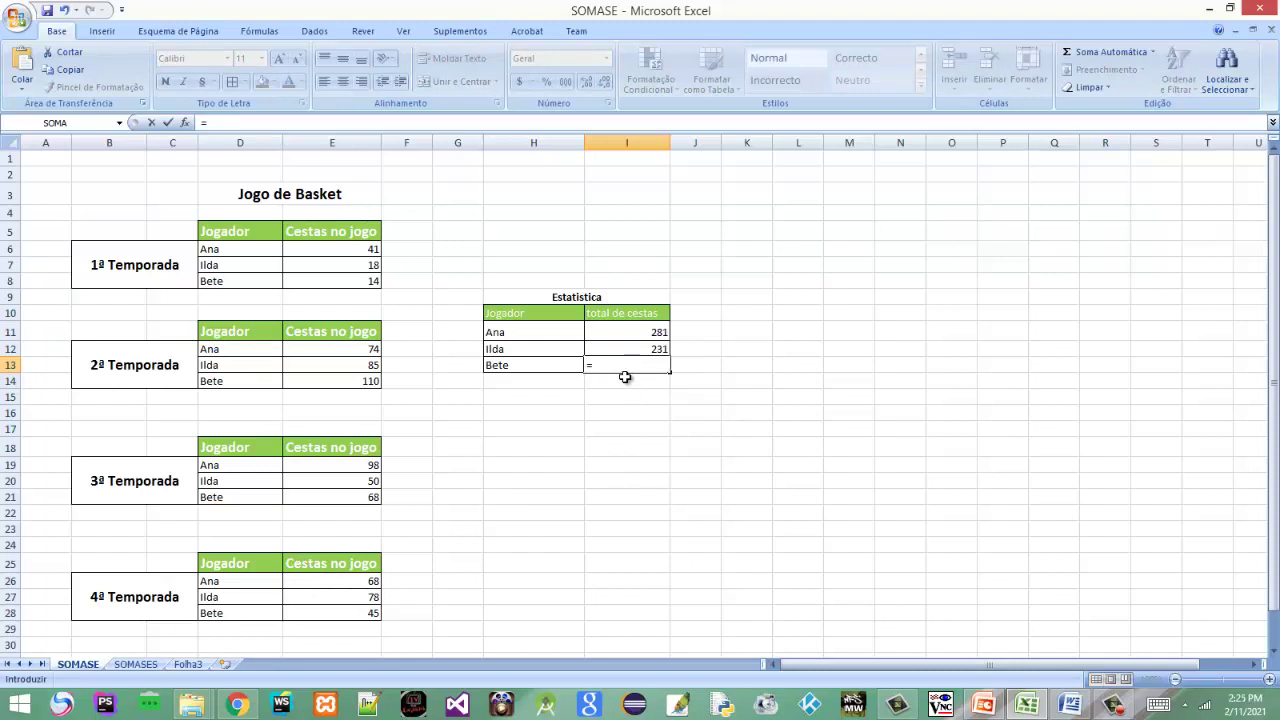
{"action": "type", "text": "soma"}
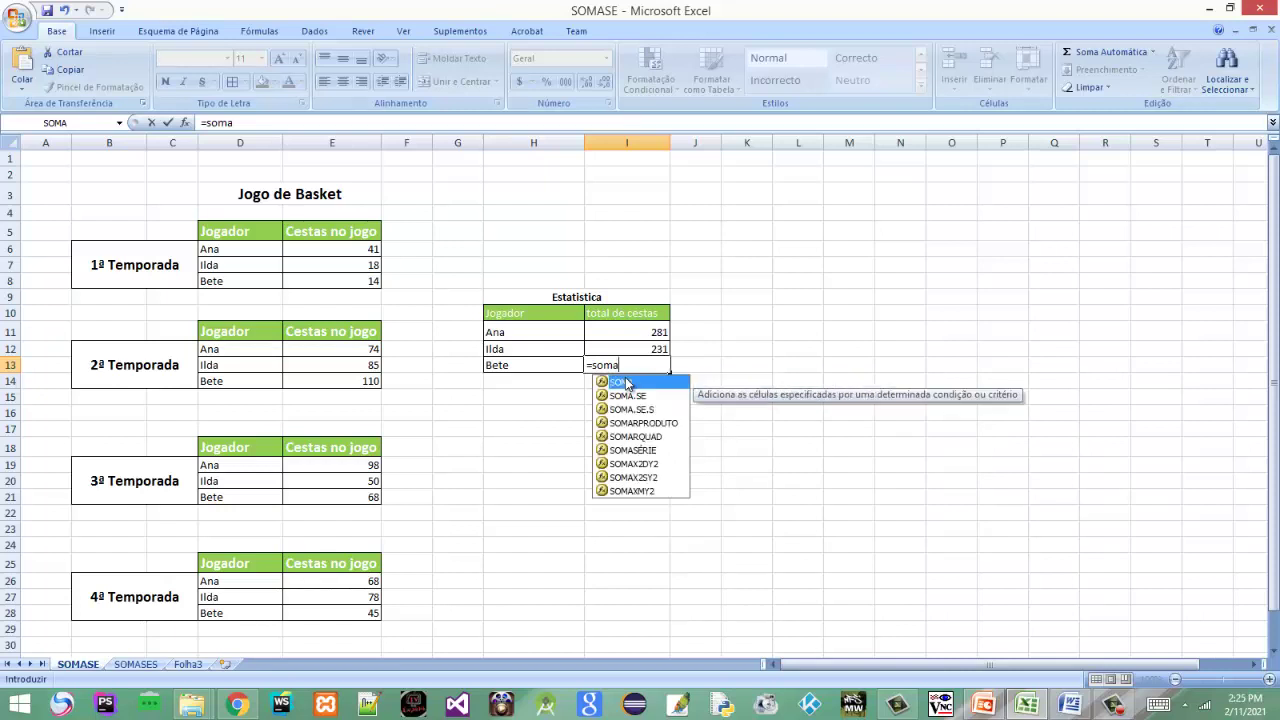
{"action": "key", "text": "Down"}
{"action": "key", "text": "Tab"}
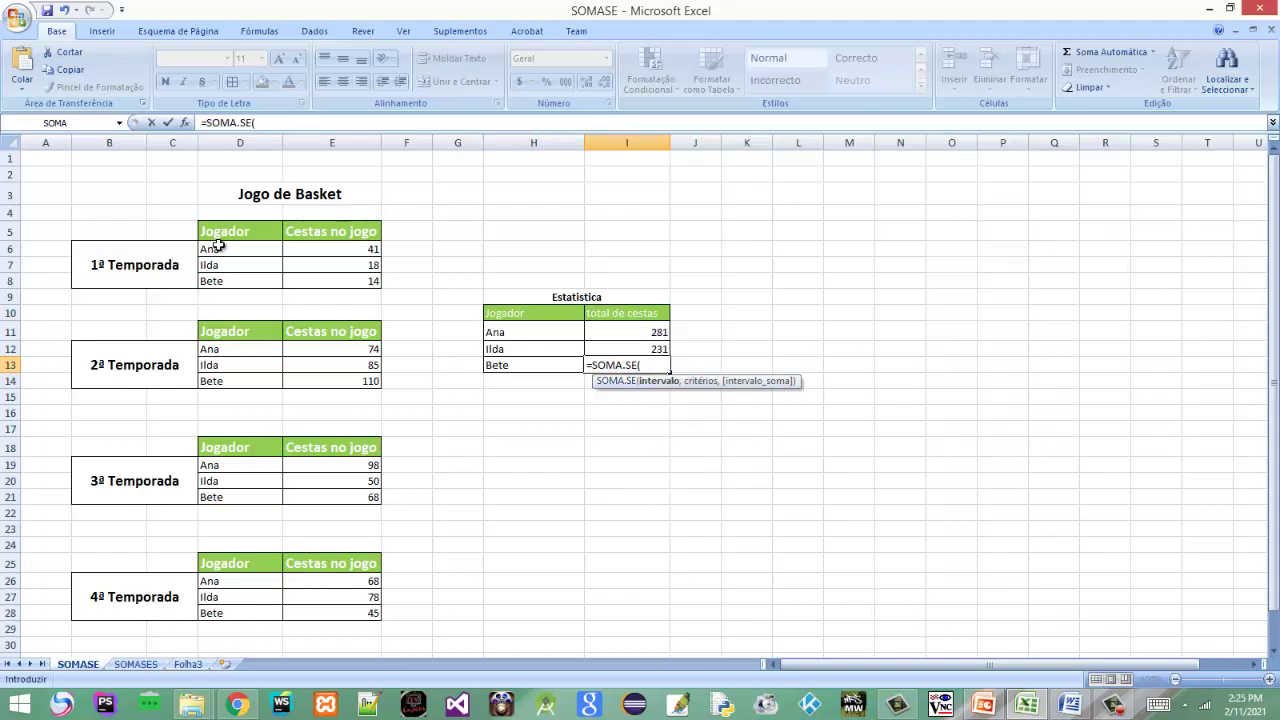
{"action": "left_click_drag", "start_coordinate": [218, 250], "coordinate": [215, 598]}
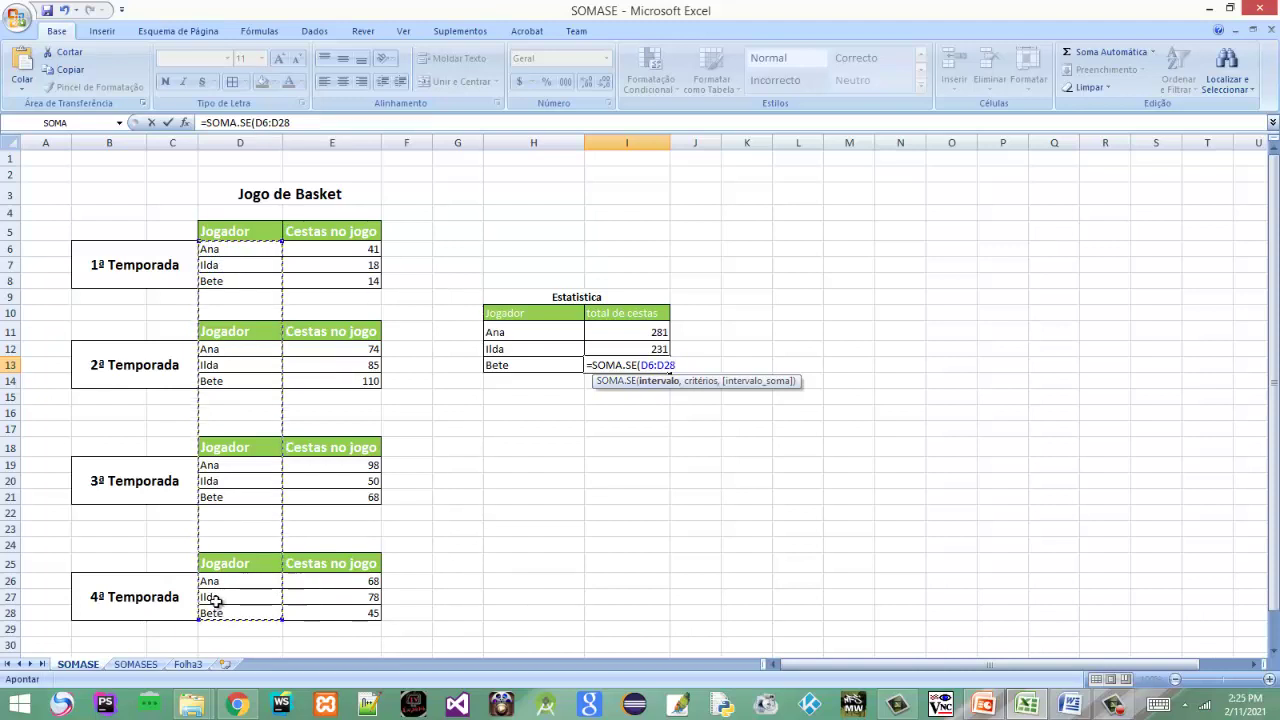
{"action": "type", "text": ","}
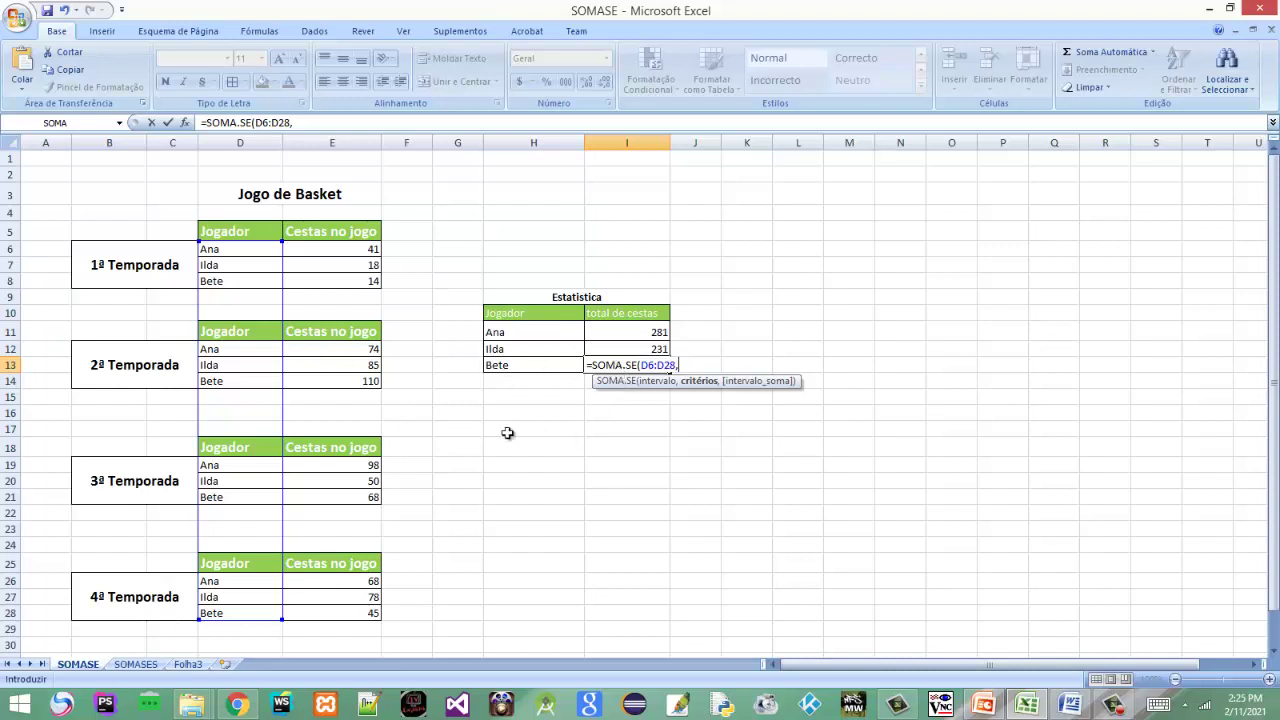
Complete the I13 formula with cell D8 as the criterion and E6:E28 as the sum range
{"action": "left_click", "coordinate": [217, 281]}
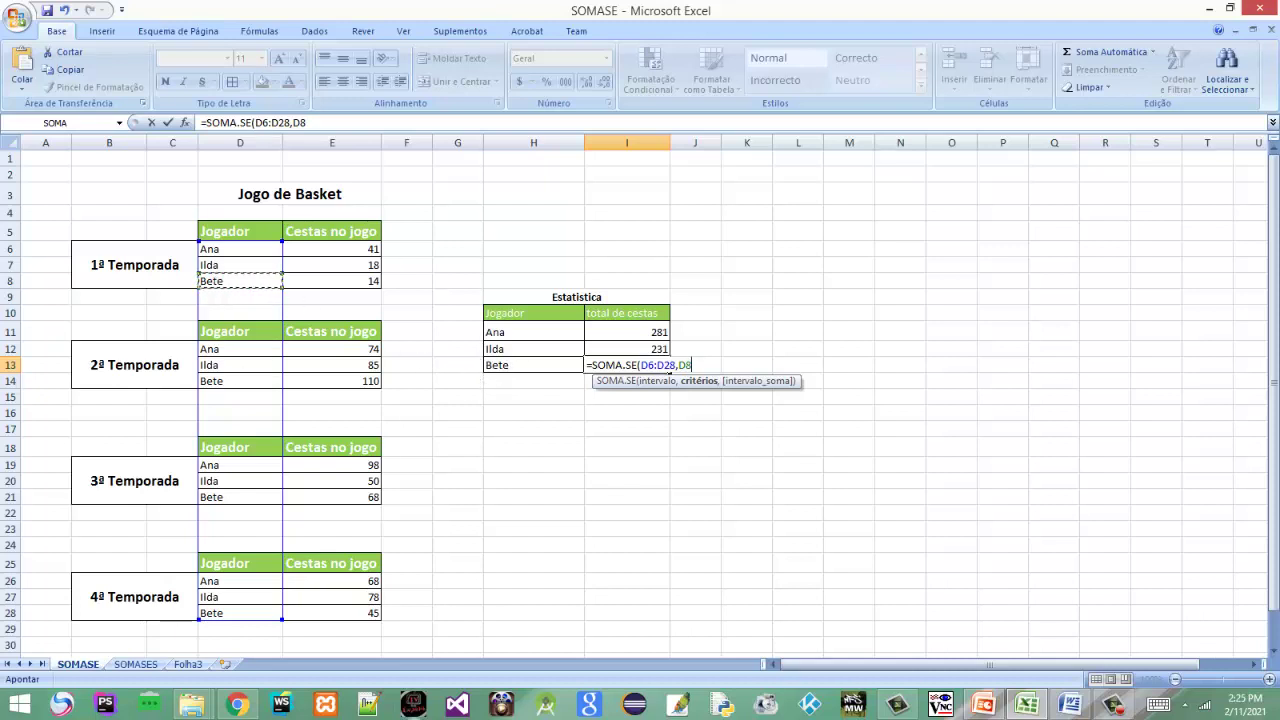
{"action": "type", "text": ","}
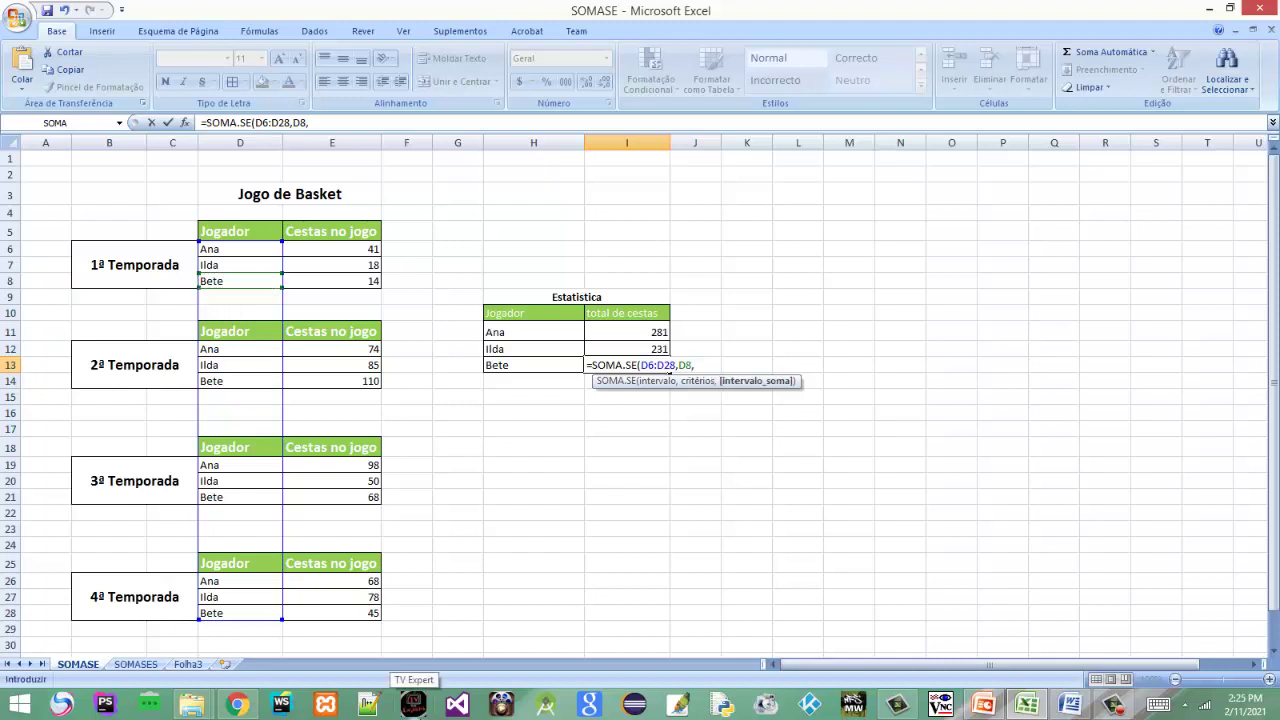
{"action": "left_click", "coordinate": [329, 248]}
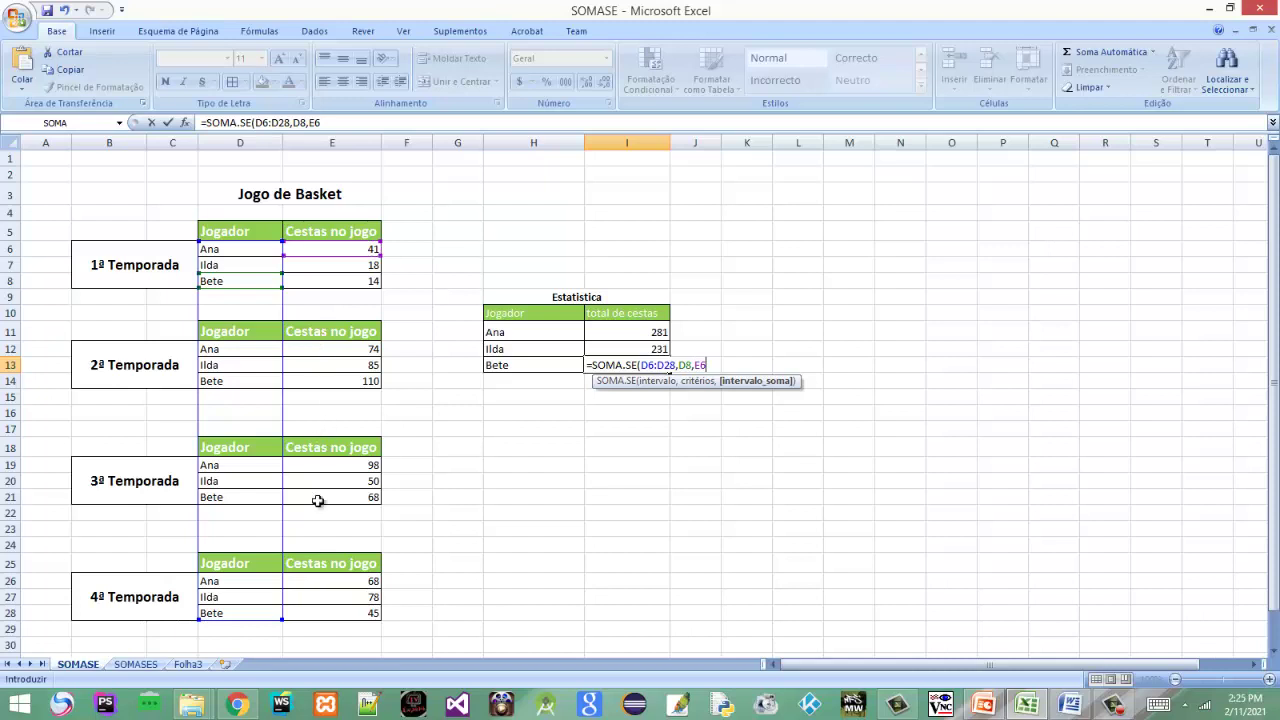
{"action": "left_click_drag", "start_coordinate": [316, 591], "coordinate": [313, 614]}
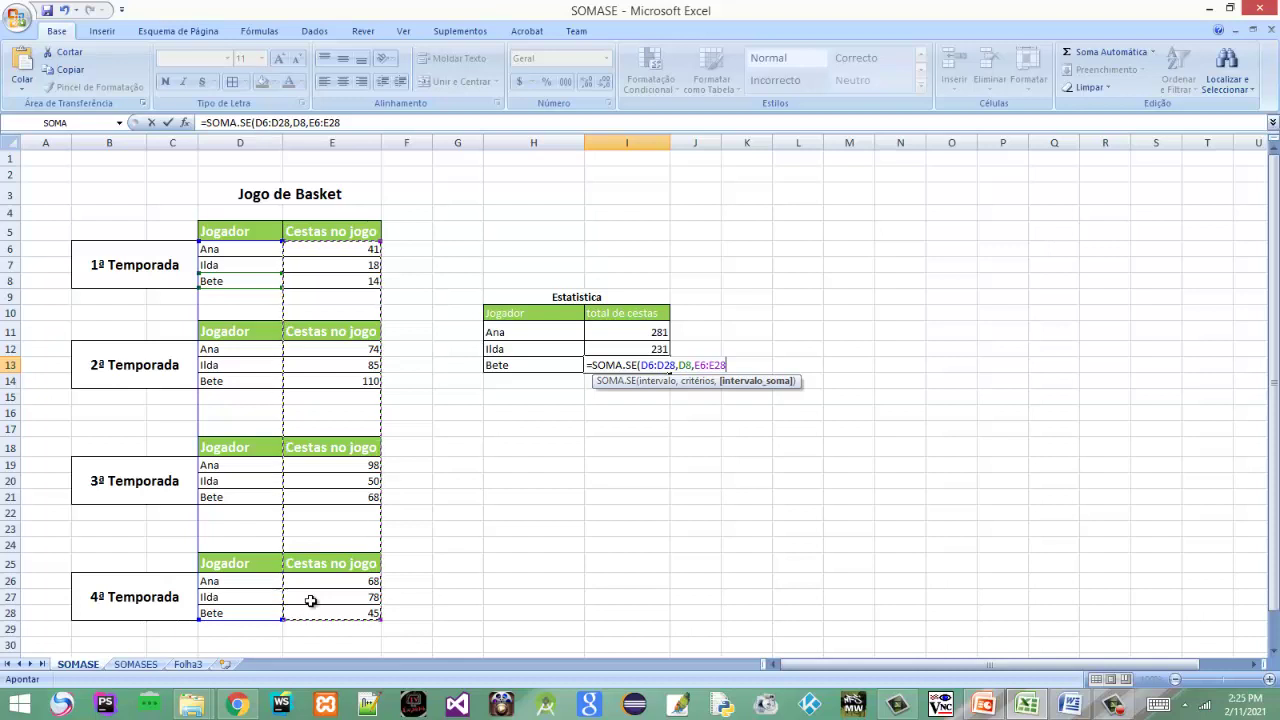
{"action": "type", "text": ")"}
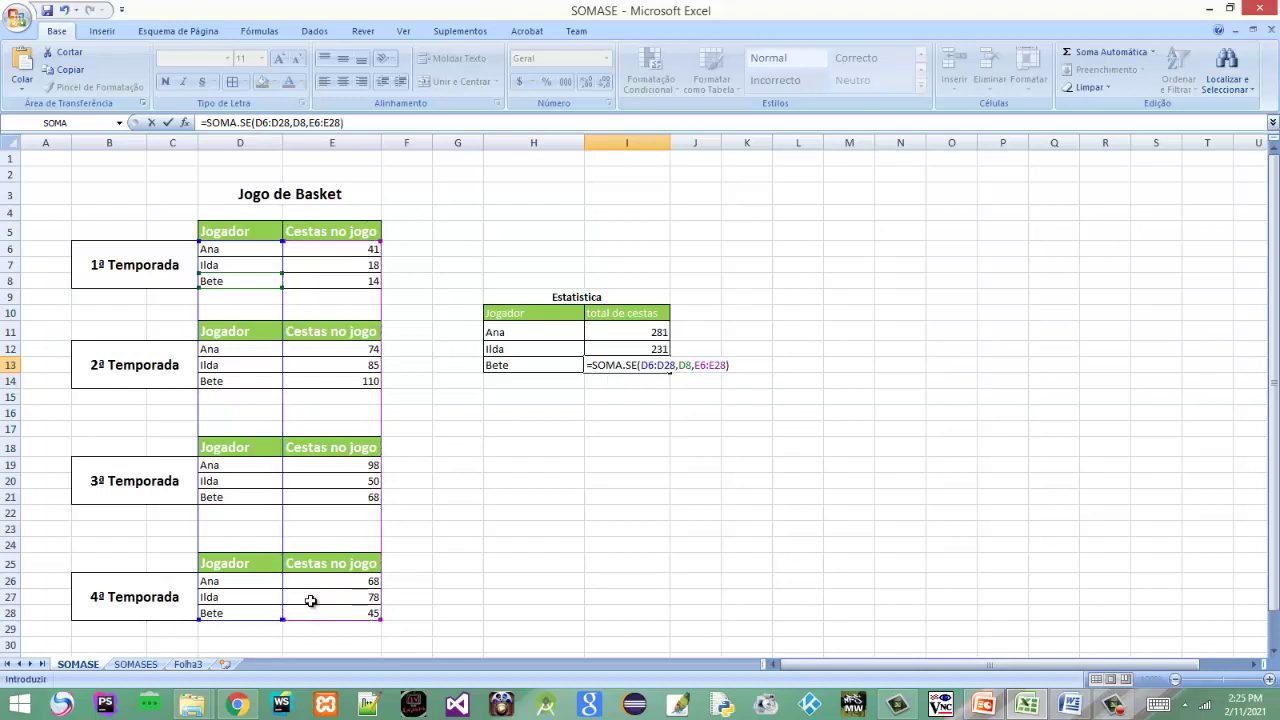
{"action": "key", "text": "Return"}
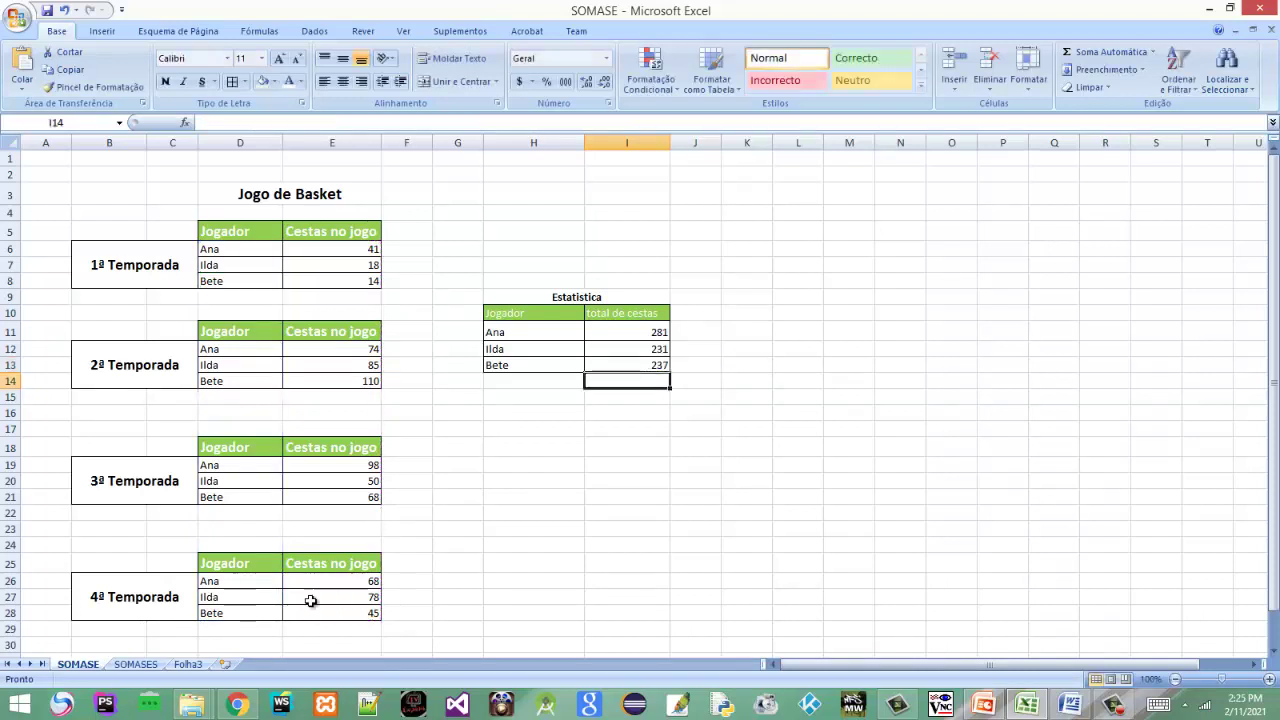
Review the formulas in the total de cestas column and clear cells I11:I13
{"action": "left_click", "coordinate": [651, 366]}
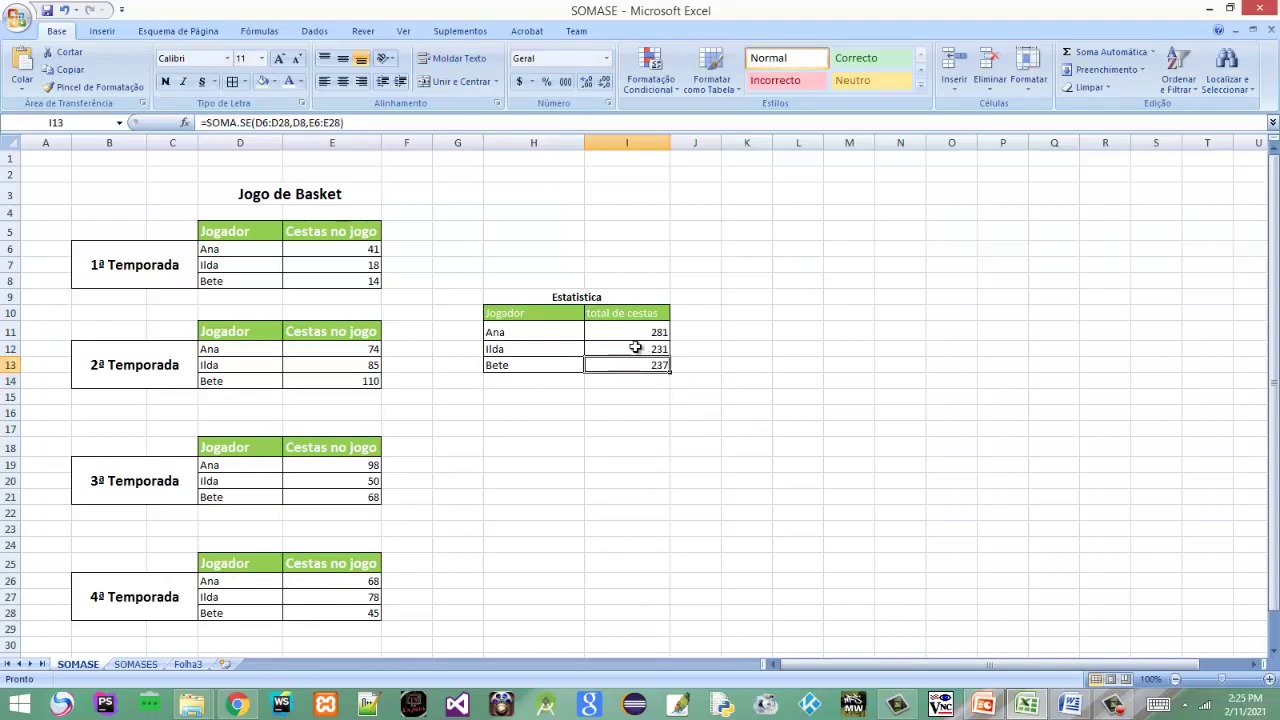
{"action": "left_click", "coordinate": [638, 348]}
{"action": "left_click", "coordinate": [634, 333]}
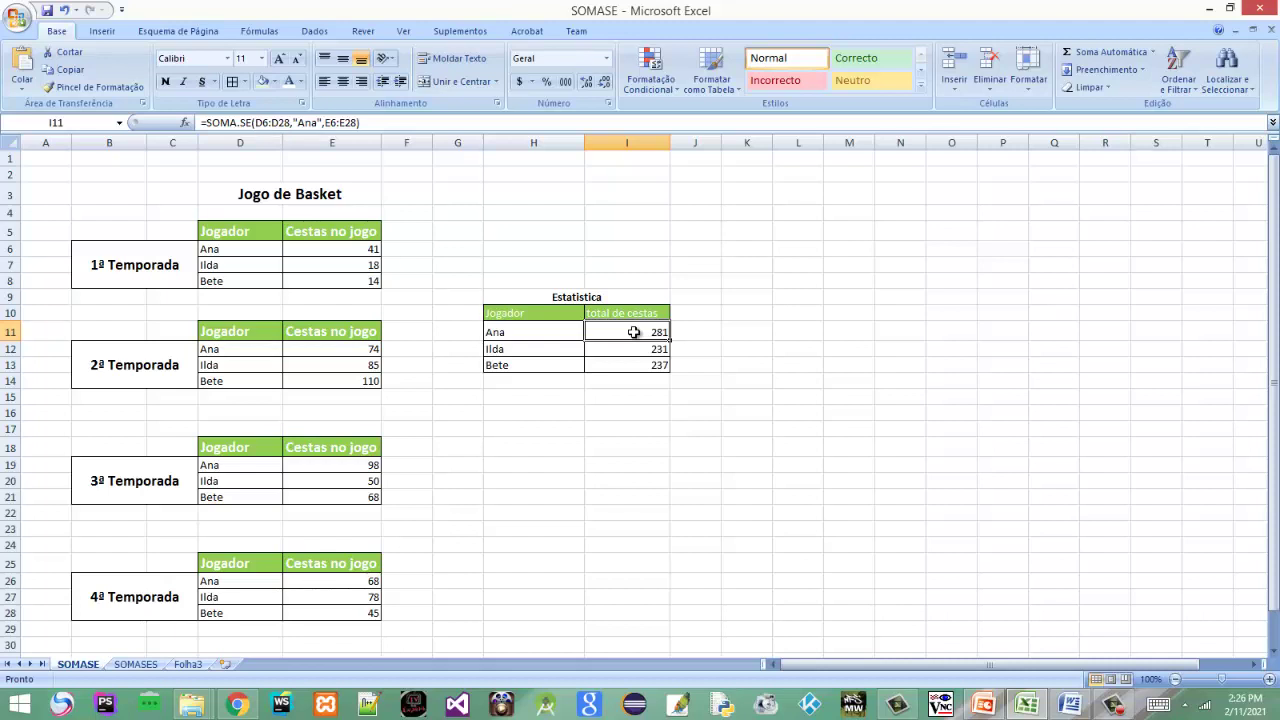
{"action": "left_click", "coordinate": [637, 362]}
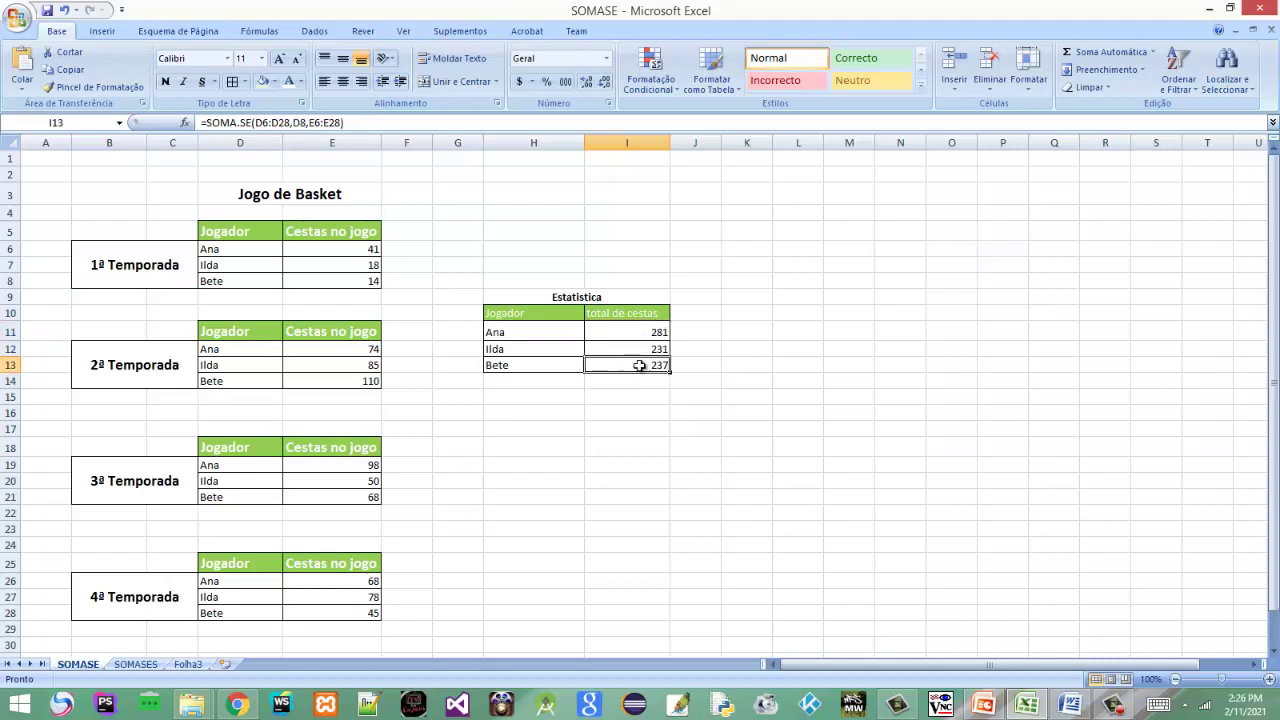
{"action": "left_click", "coordinate": [640, 335]}
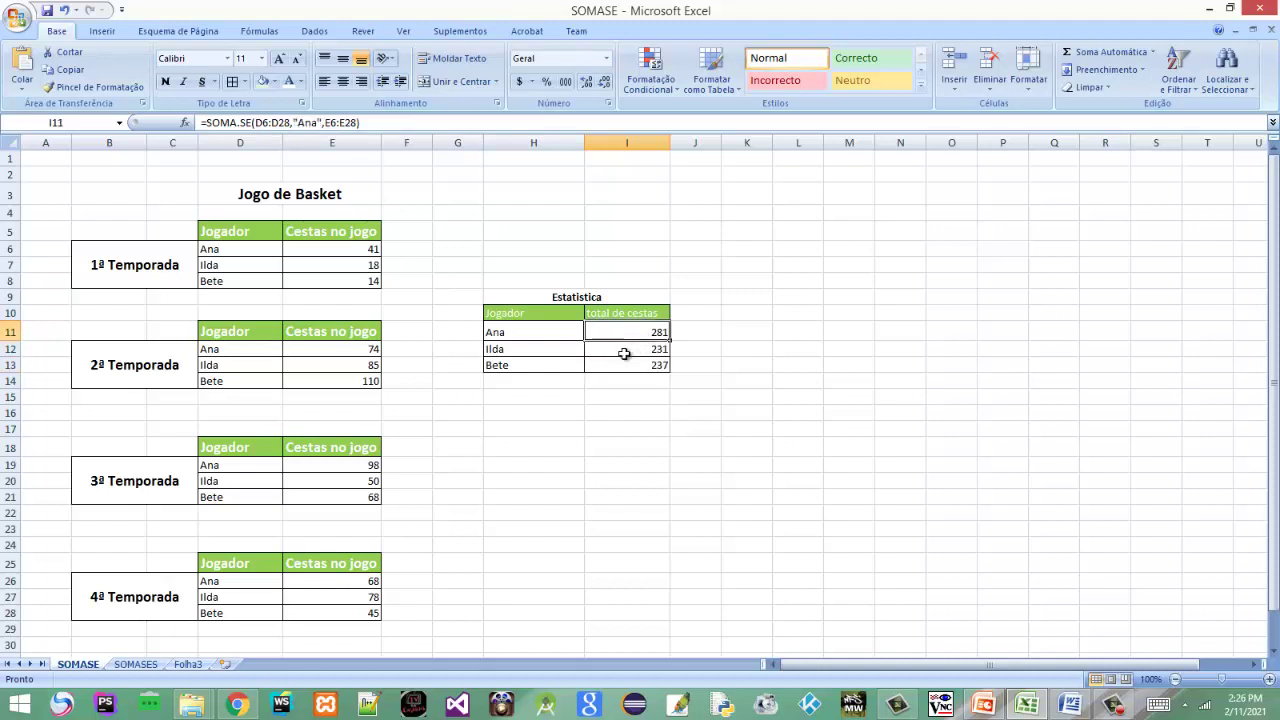
{"action": "left_click", "coordinate": [622, 352]}
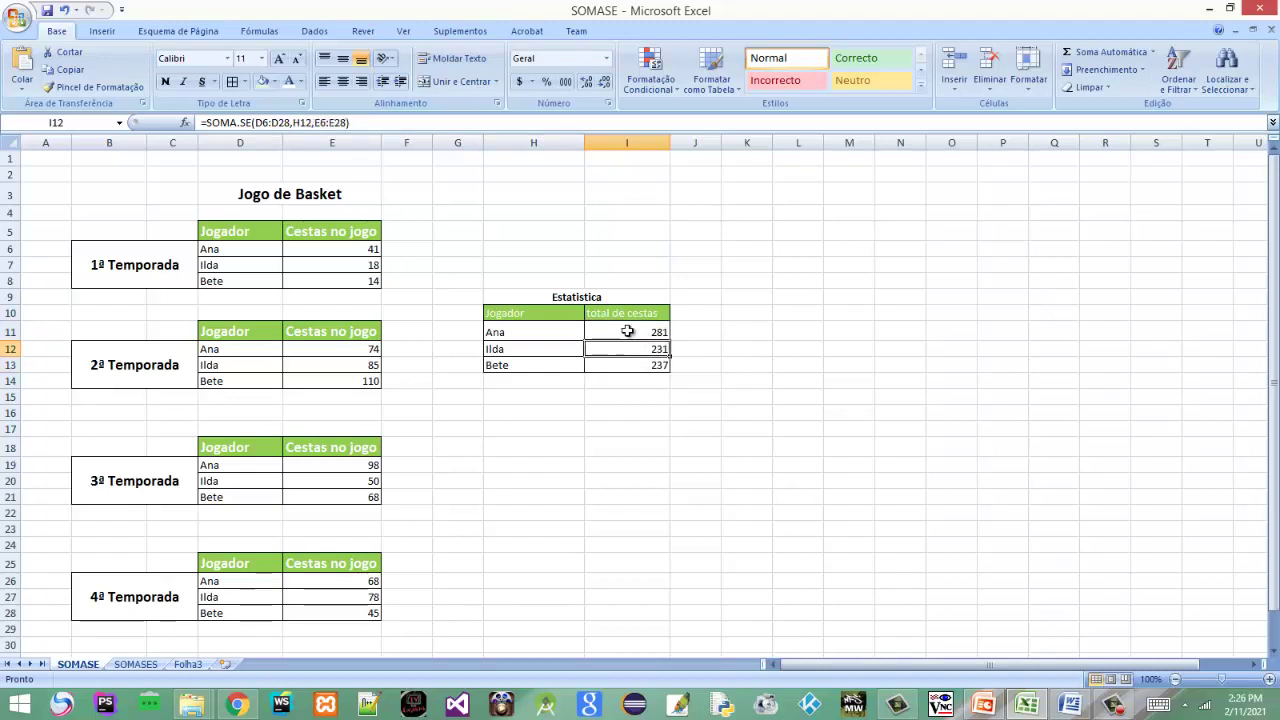
{"action": "left_click_drag", "start_coordinate": [629, 332], "coordinate": [627, 364]}
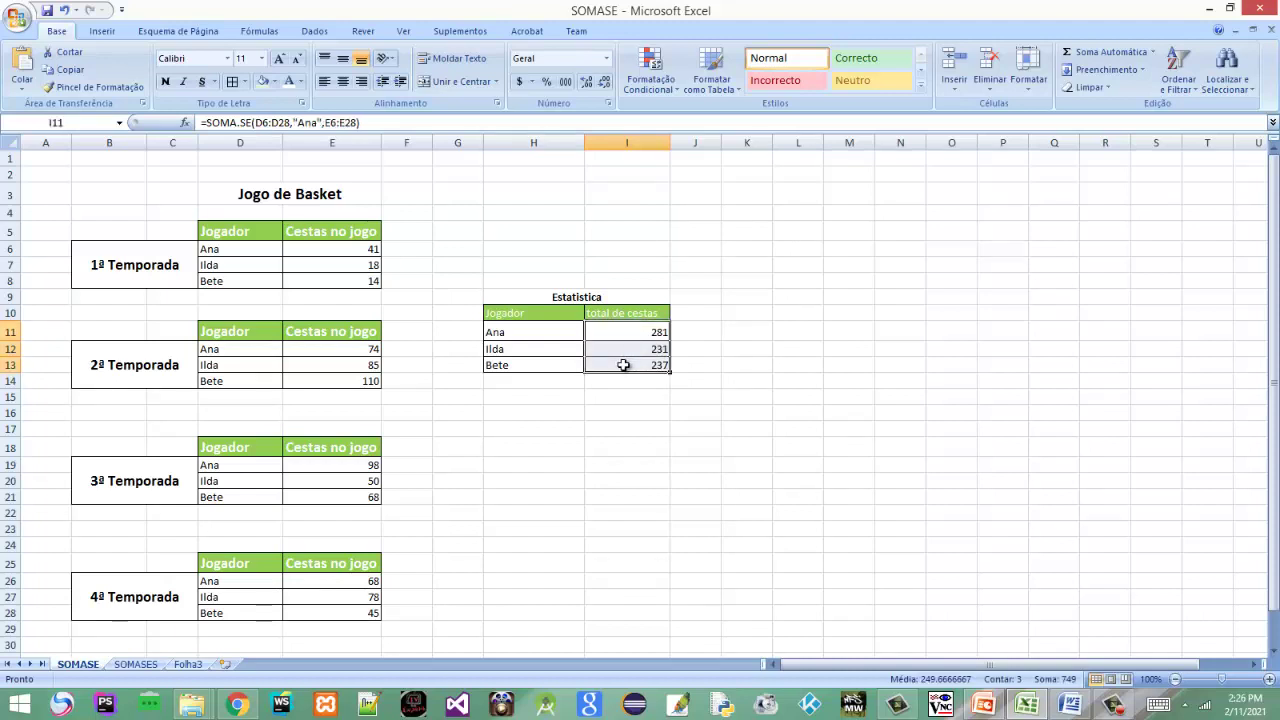
{"action": "key", "text": "Delete"}
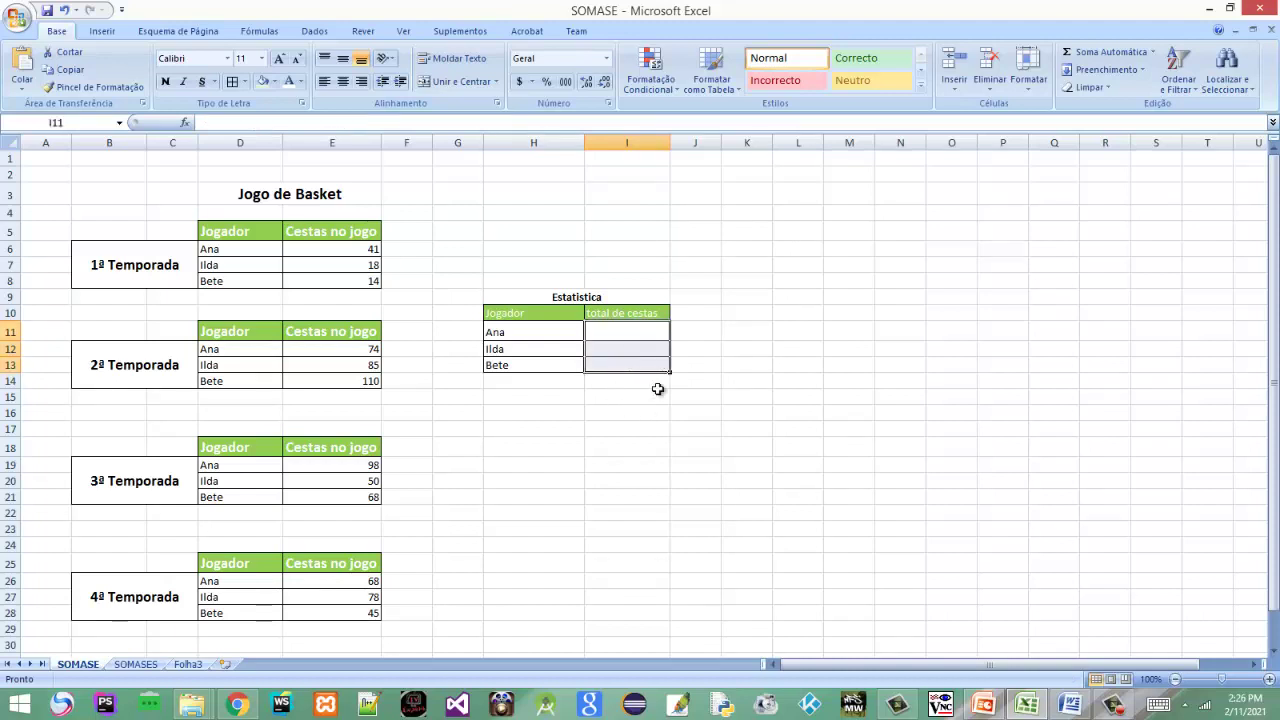
Begin a new SOMA.SE formula in the emptied cell I11 with D6:D28 as the criteria range
{"action": "left_click", "coordinate": [640, 330]}
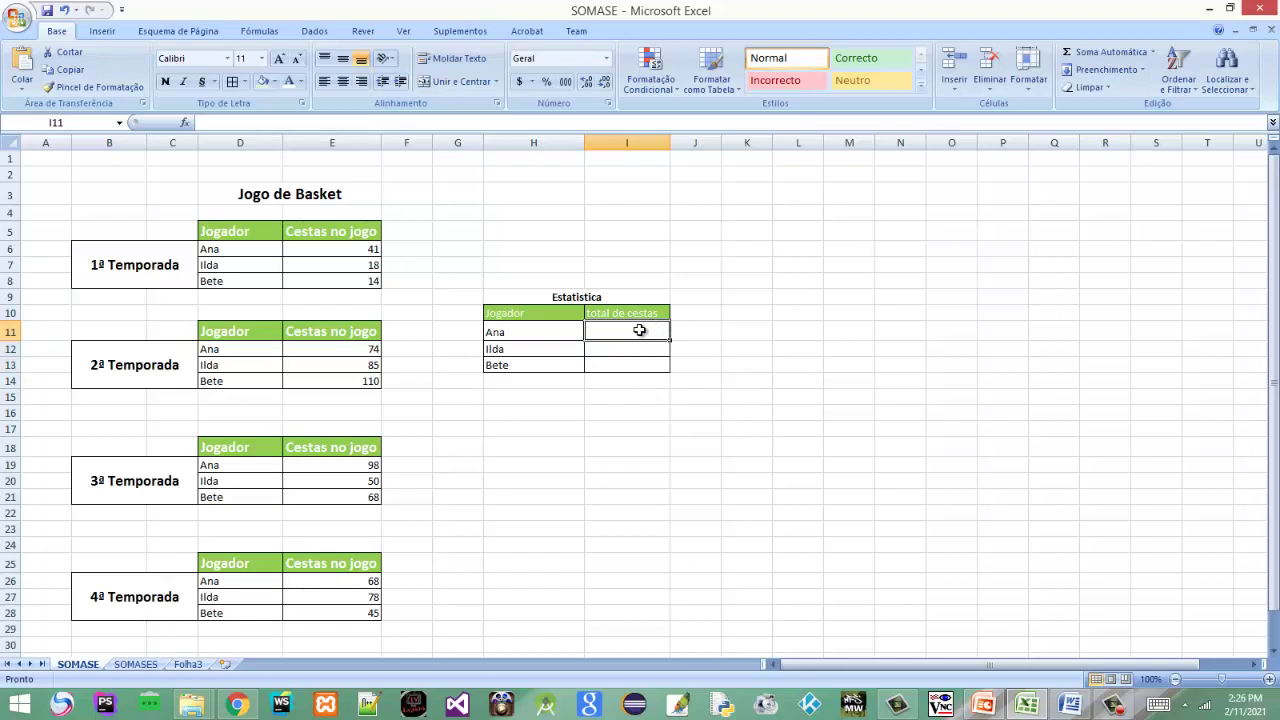
{"action": "type", "text": "="}
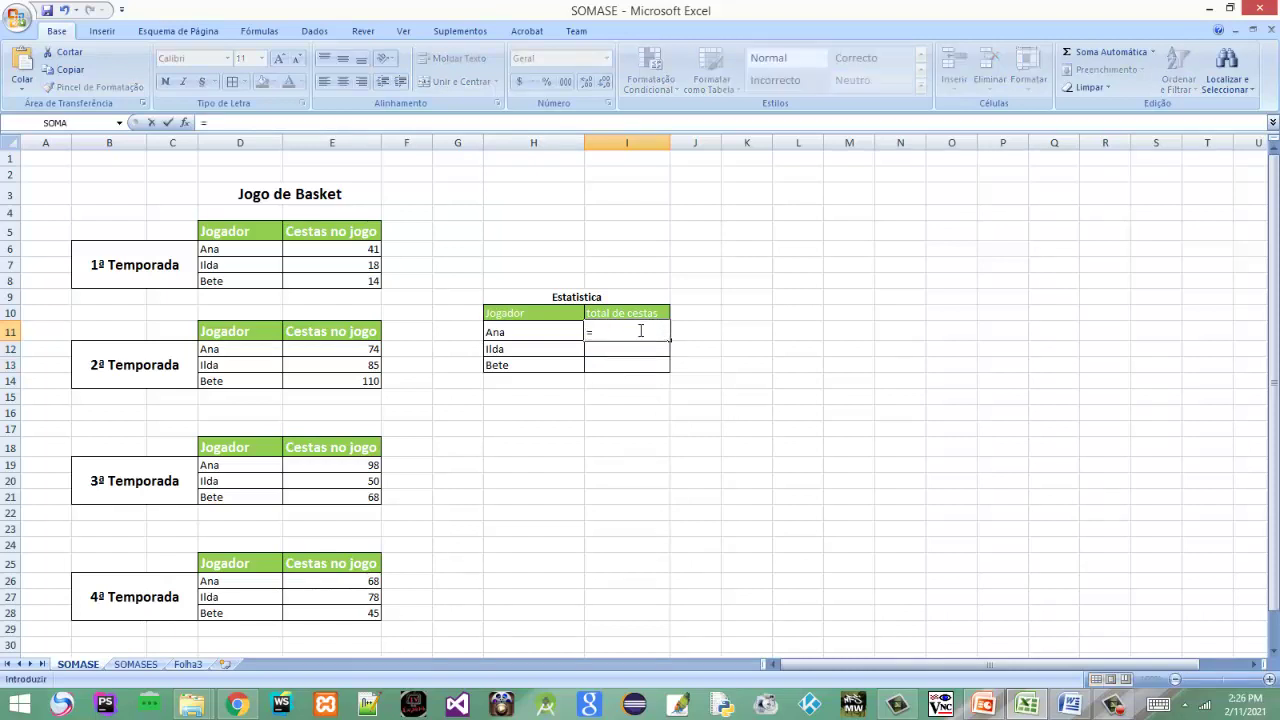
{"action": "type", "text": "s"}
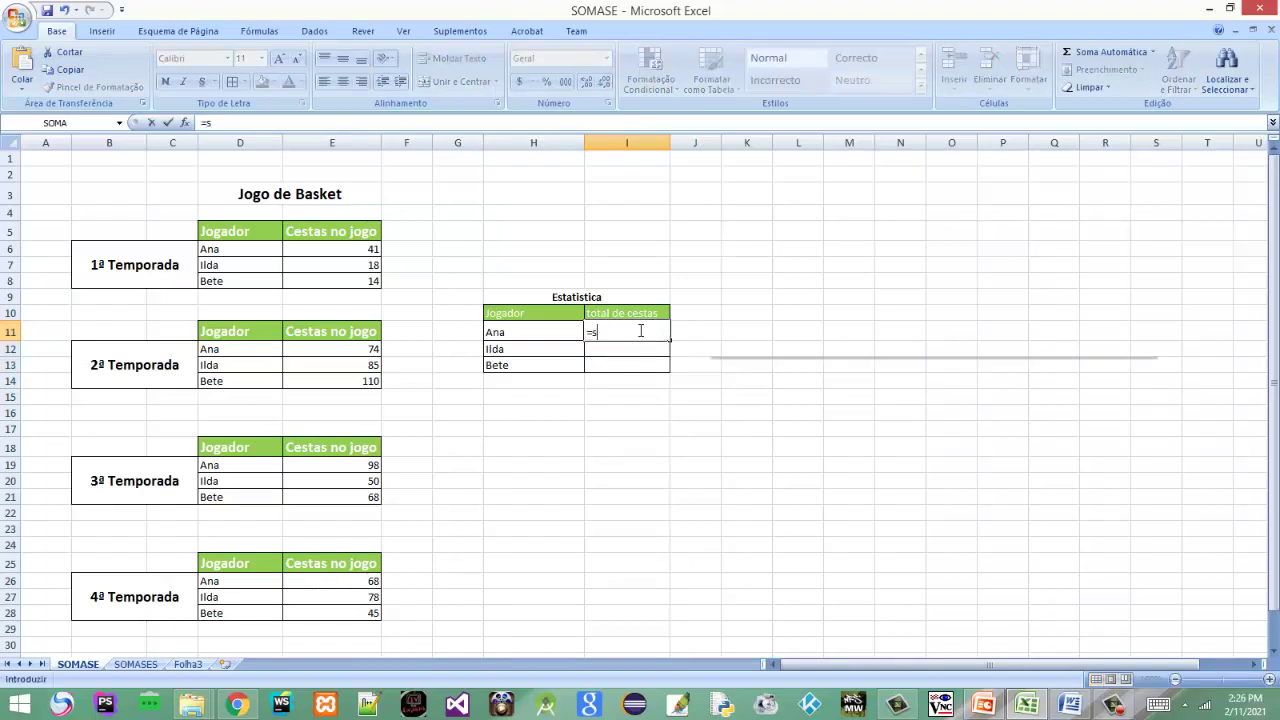
{"action": "type", "text": "oma"}
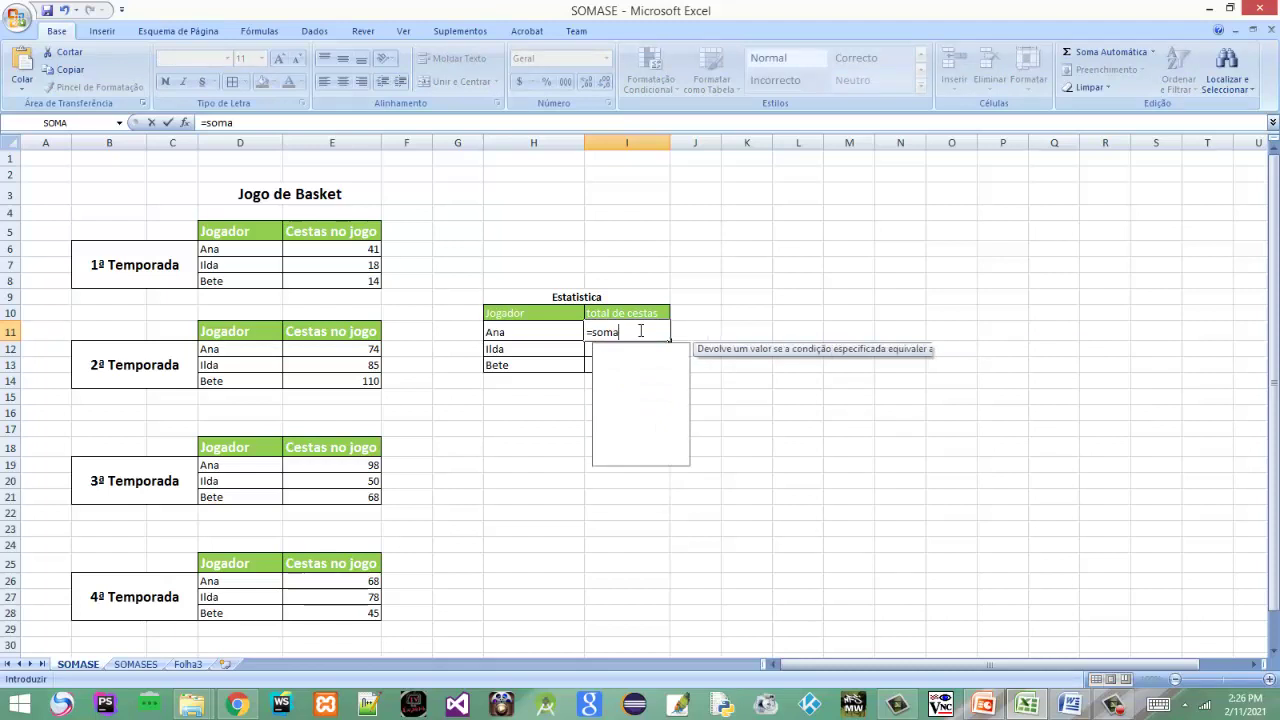
{"action": "key", "text": "Down"}
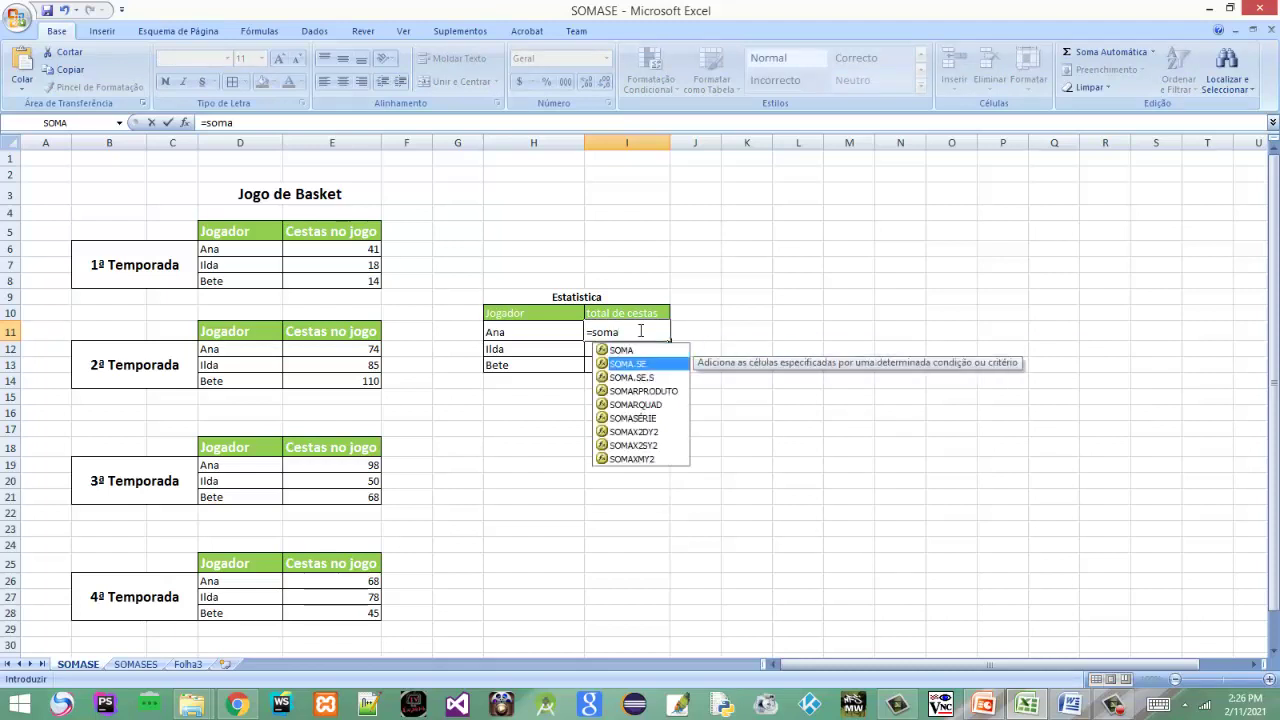
{"action": "key", "text": "Tab"}
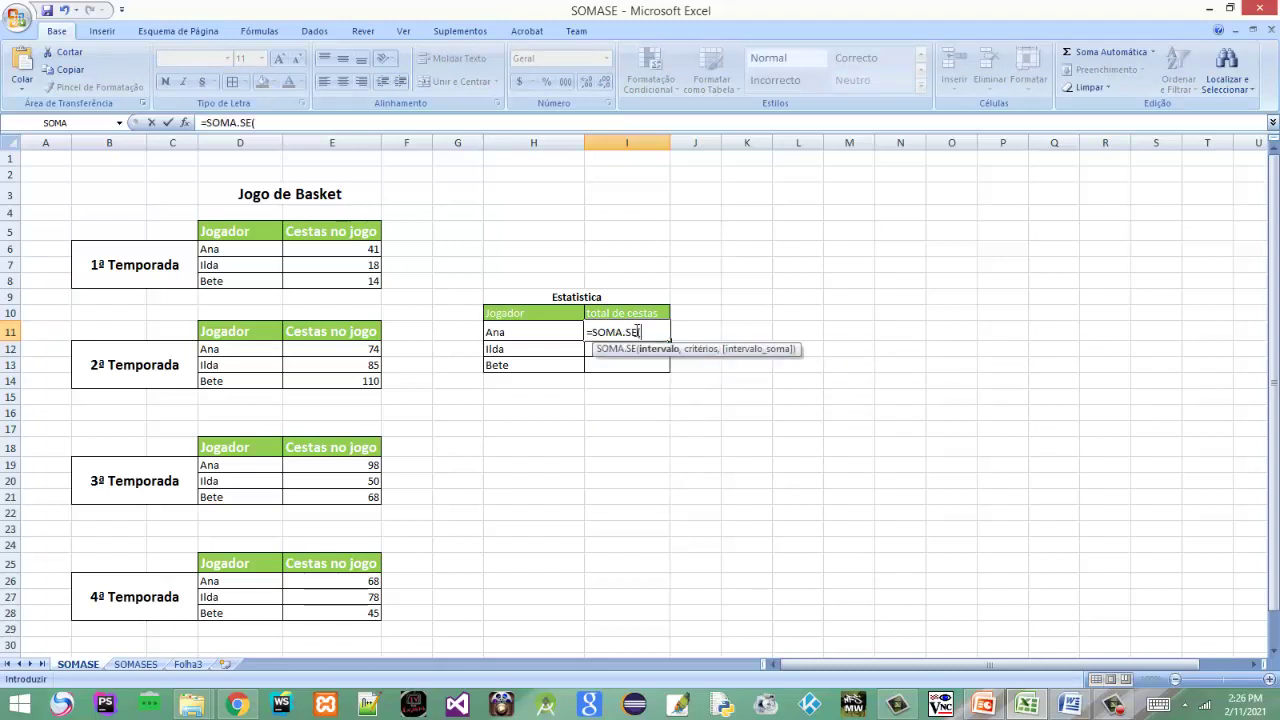
{"action": "left_click", "coordinate": [221, 251]}
{"action": "left_click_drag", "start_coordinate": [230, 570], "coordinate": [225, 615]}
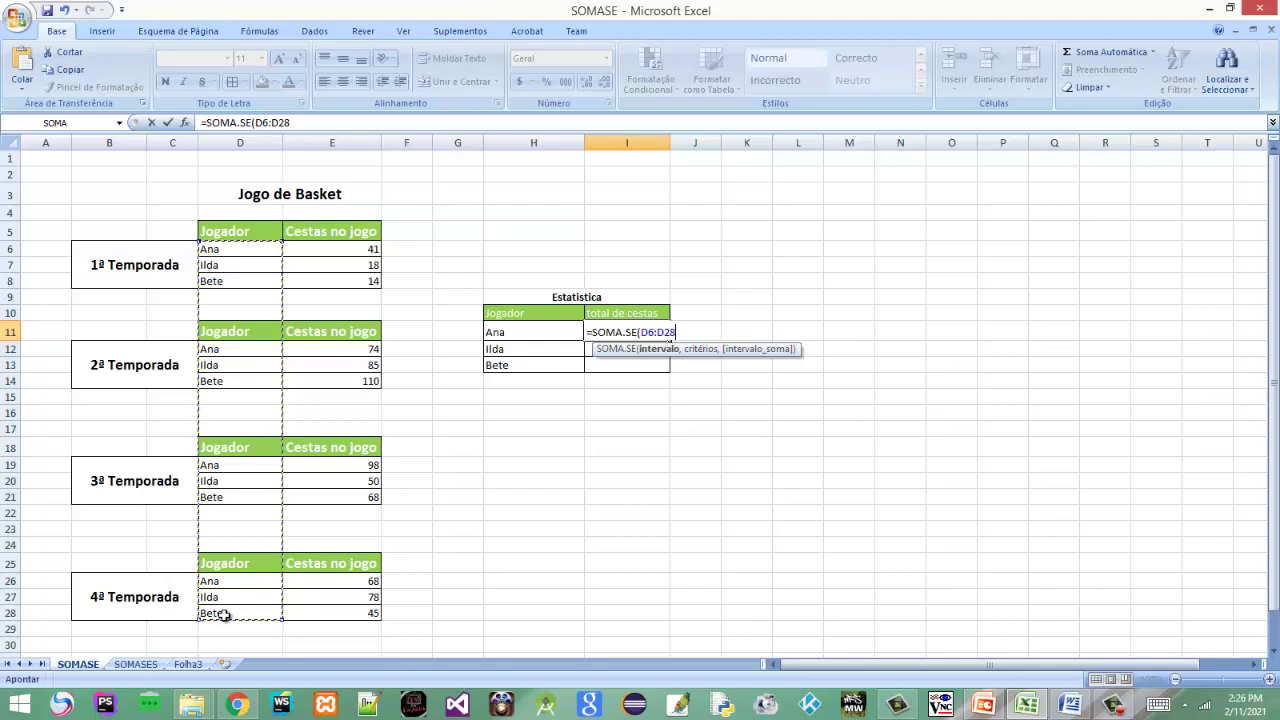
{"action": "type", "text": ","}
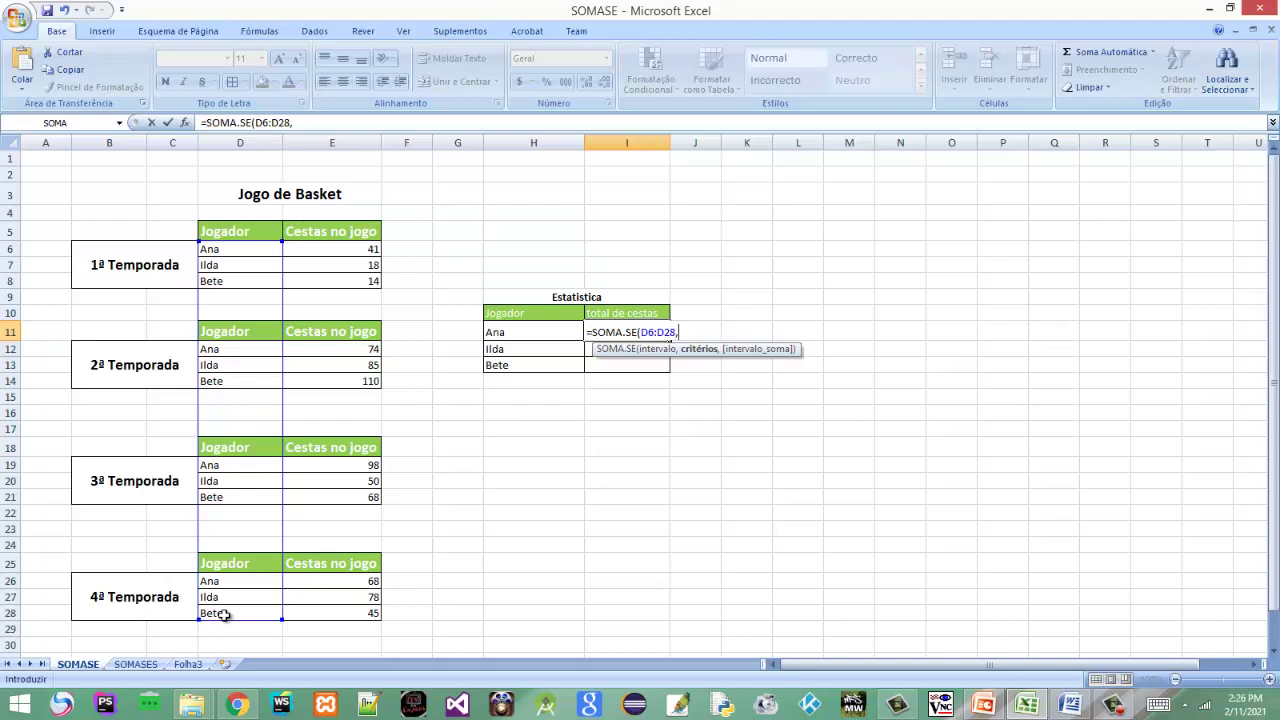
Complete the I11 formula with cell H11 as the criterion and E6:E28 as the sum range
{"action": "left_click", "coordinate": [514, 333]}
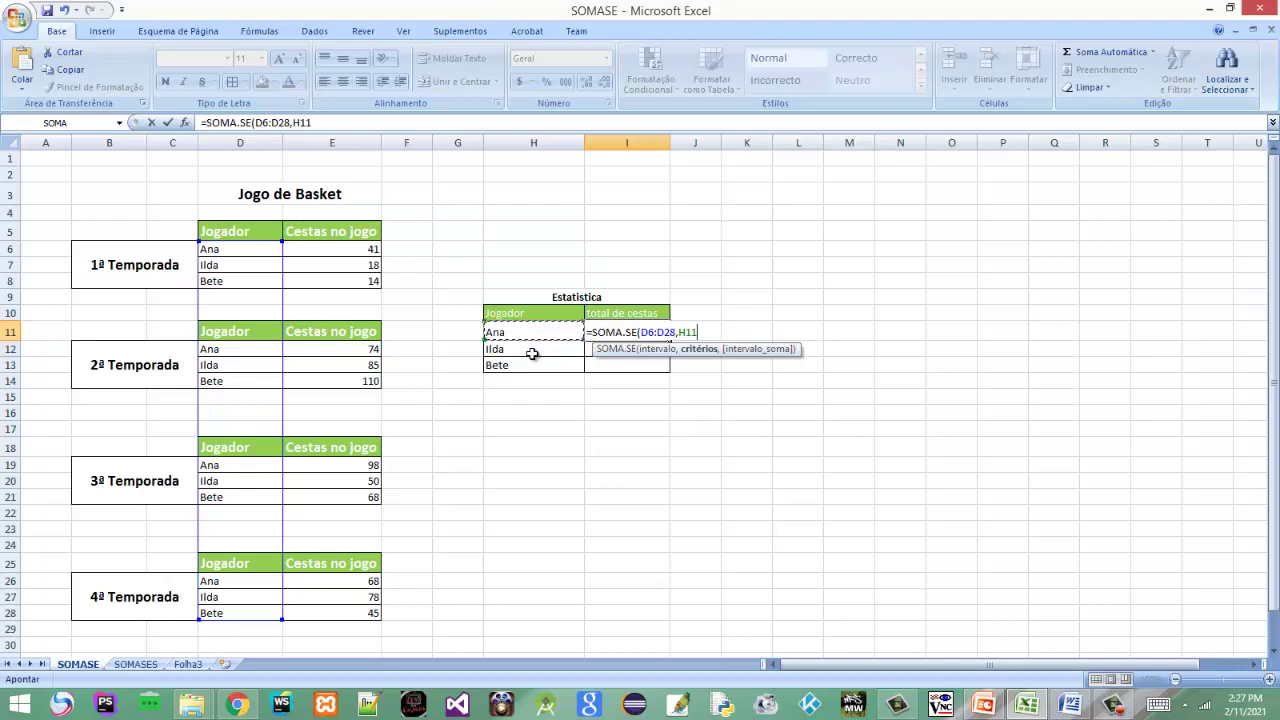
{"action": "type", "text": ","}
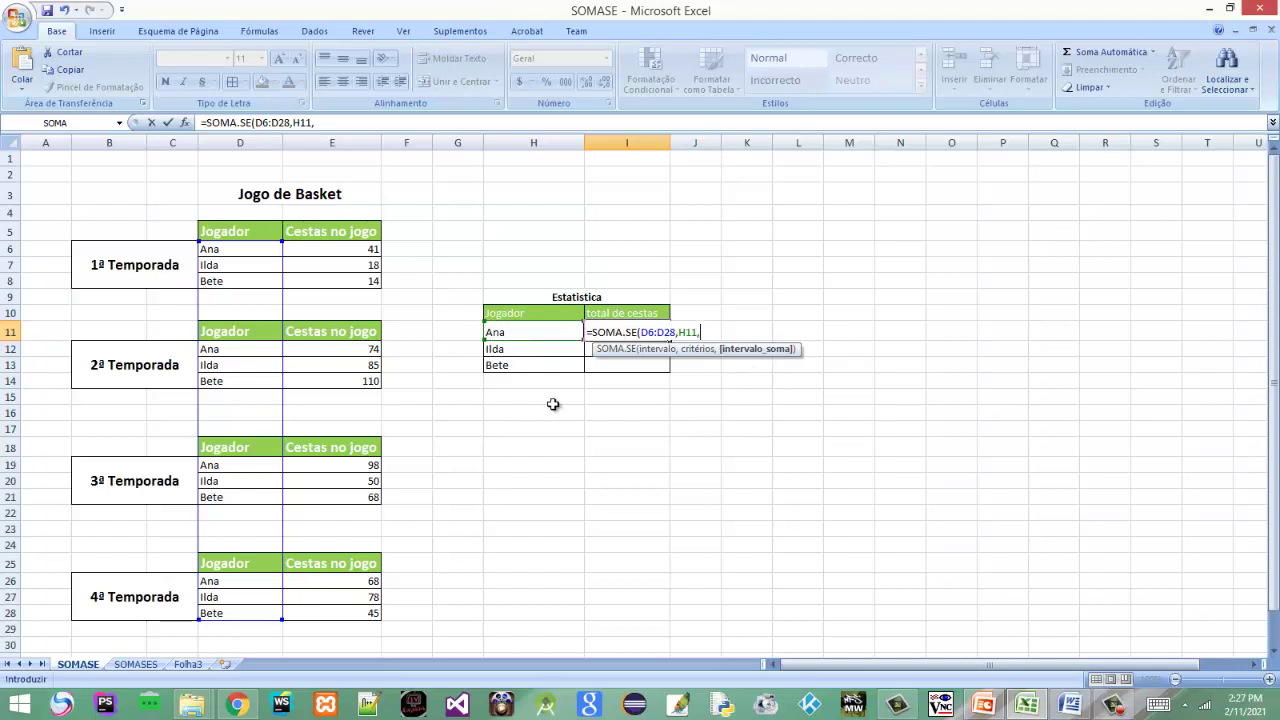
{"action": "left_click", "coordinate": [334, 251]}
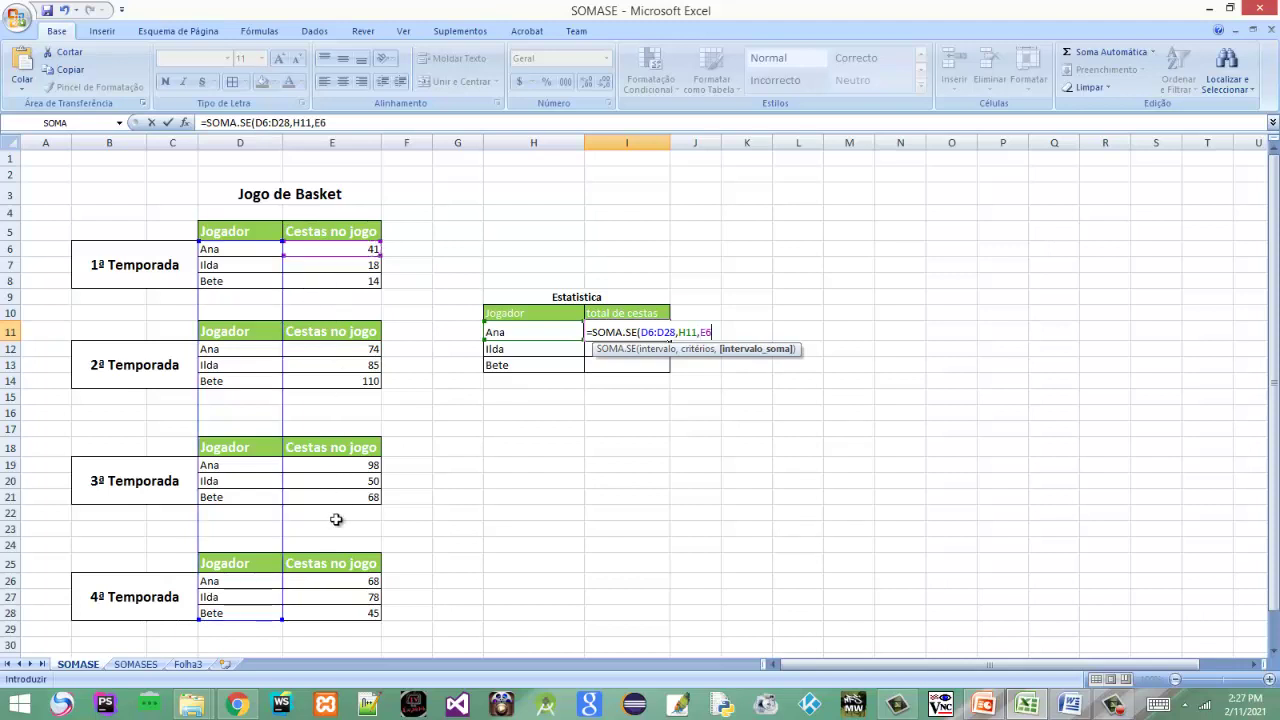
{"action": "key", "text": "shift+Down"}
{"action": "left_click", "coordinate": [316, 612], "text": "shift"}
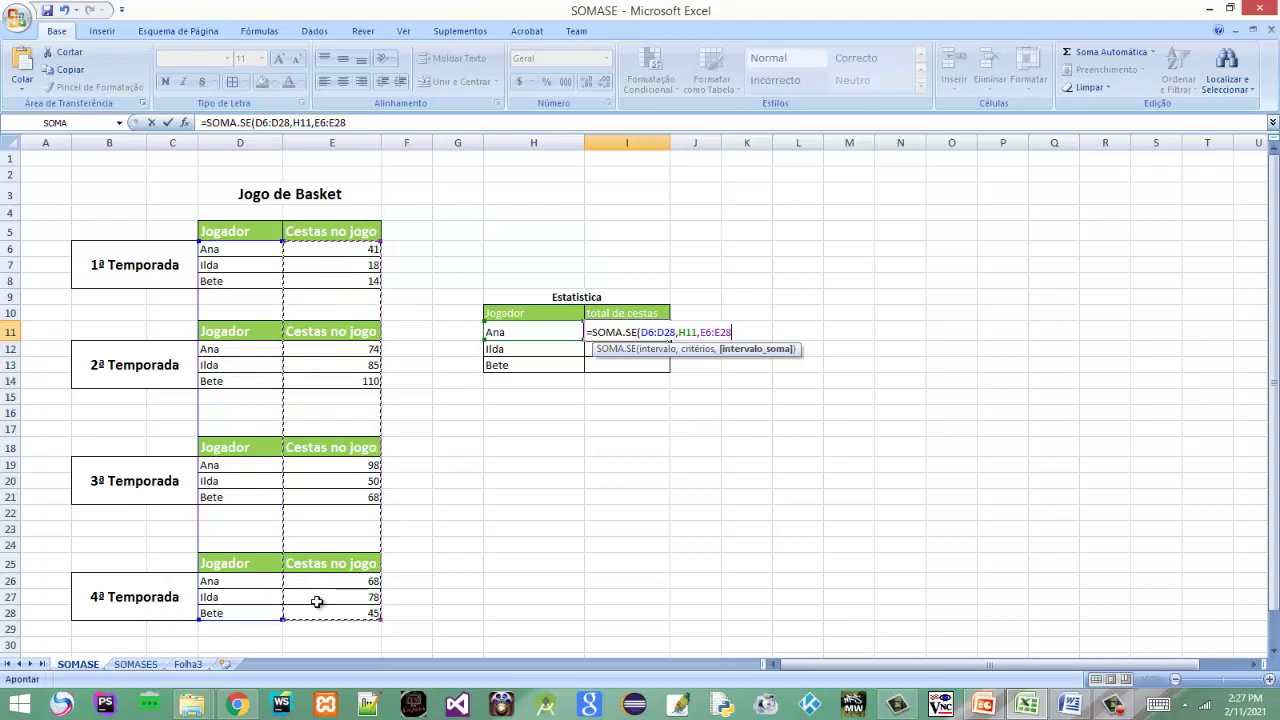
{"action": "type", "text": ")"}
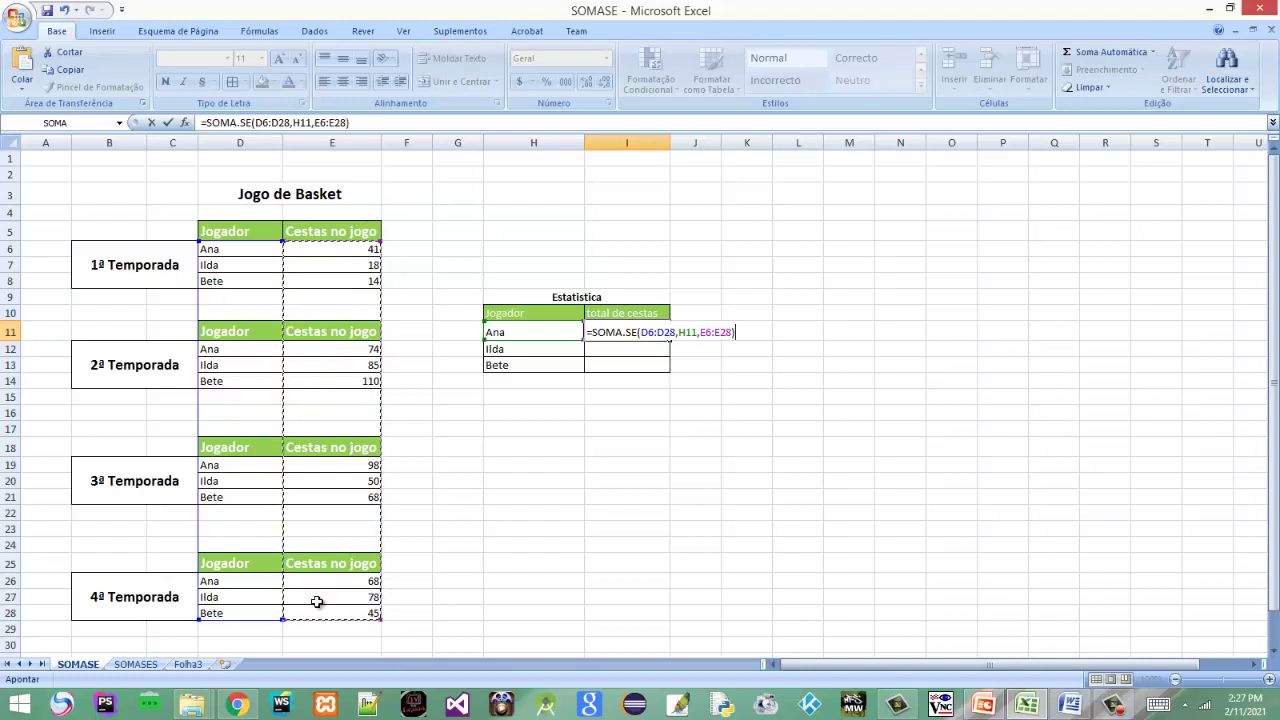
{"action": "key", "text": "Return"}
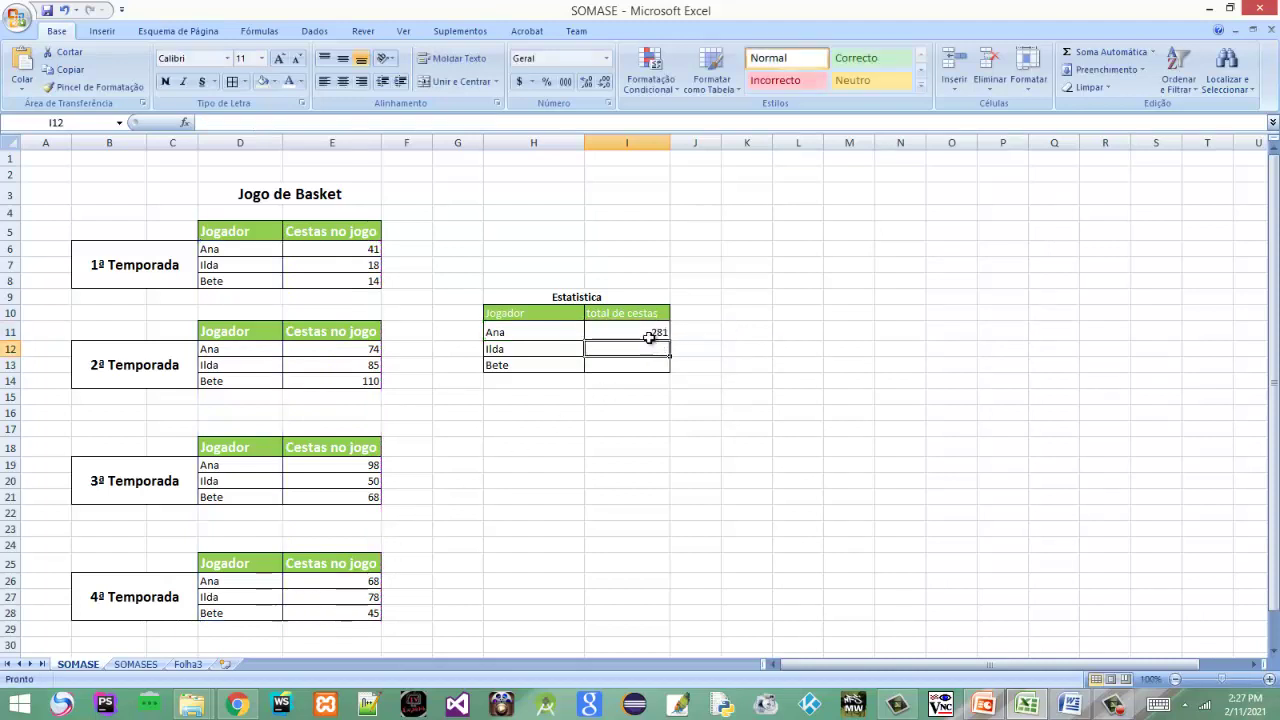
Fill the I11 formula down through I13 and check the copied formula in I12
{"action": "left_click", "coordinate": [648, 337]}
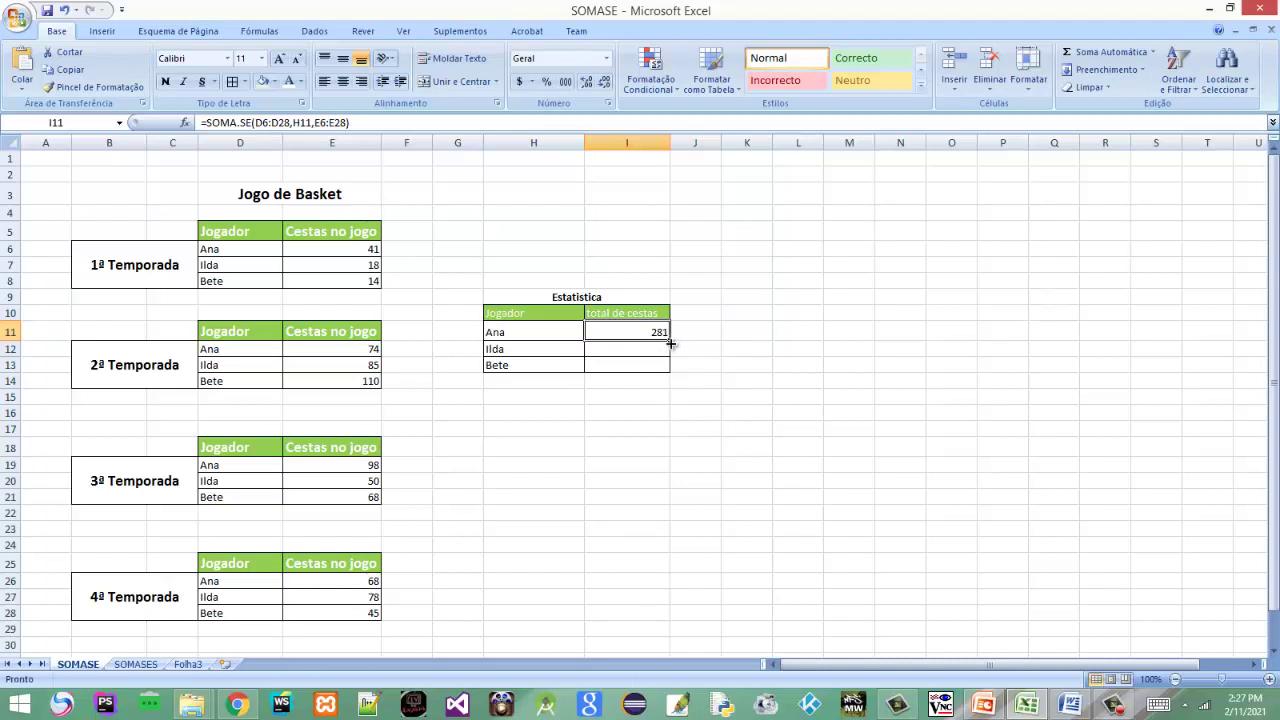
{"action": "left_click_drag", "start_coordinate": [670, 340], "coordinate": [672, 372]}
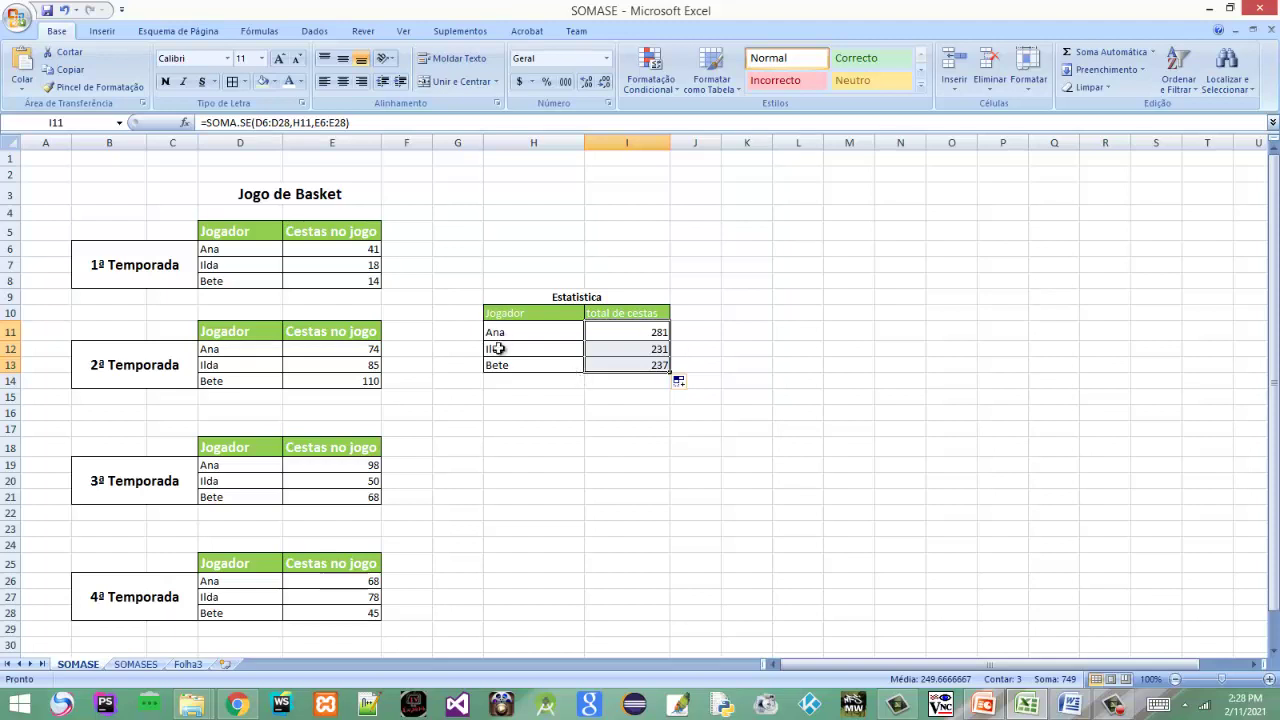
{"action": "left_click", "coordinate": [626, 349]}
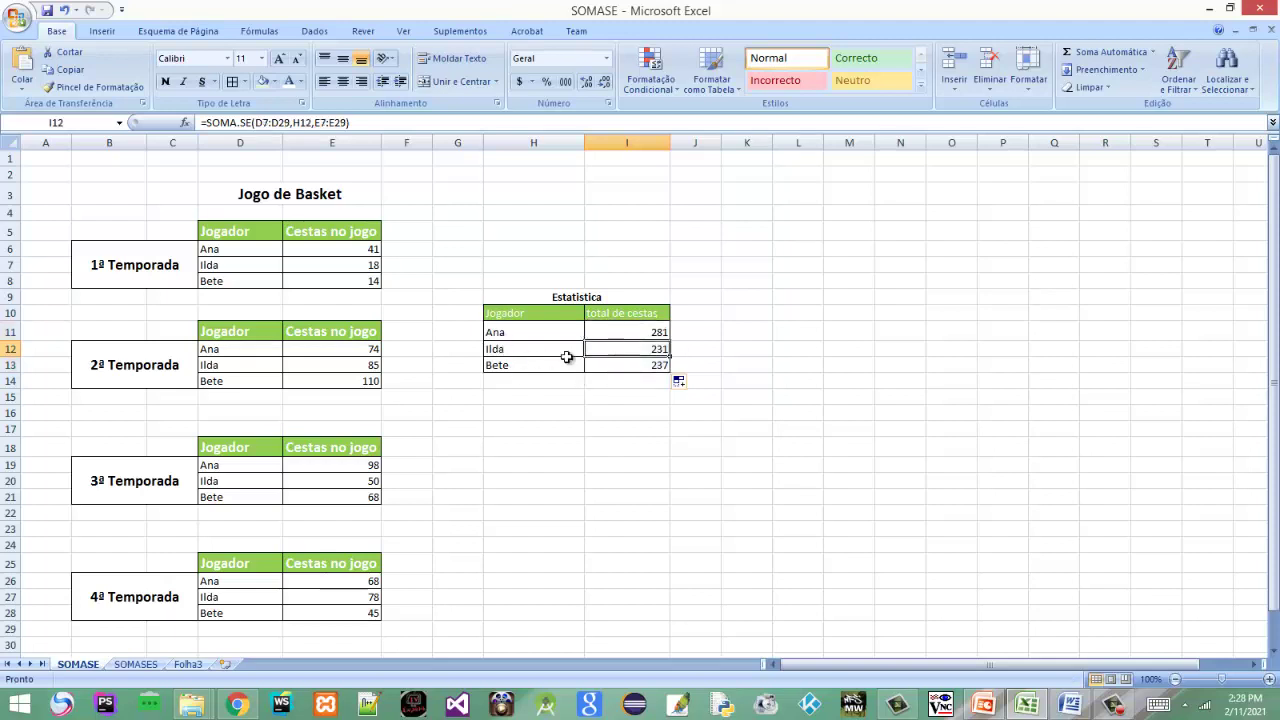
Check the copied SOMA.SE formulas in cells I12 and I13 for shifted ranges
{"action": "left_click_drag", "start_coordinate": [611, 376], "coordinate": [629, 364]}
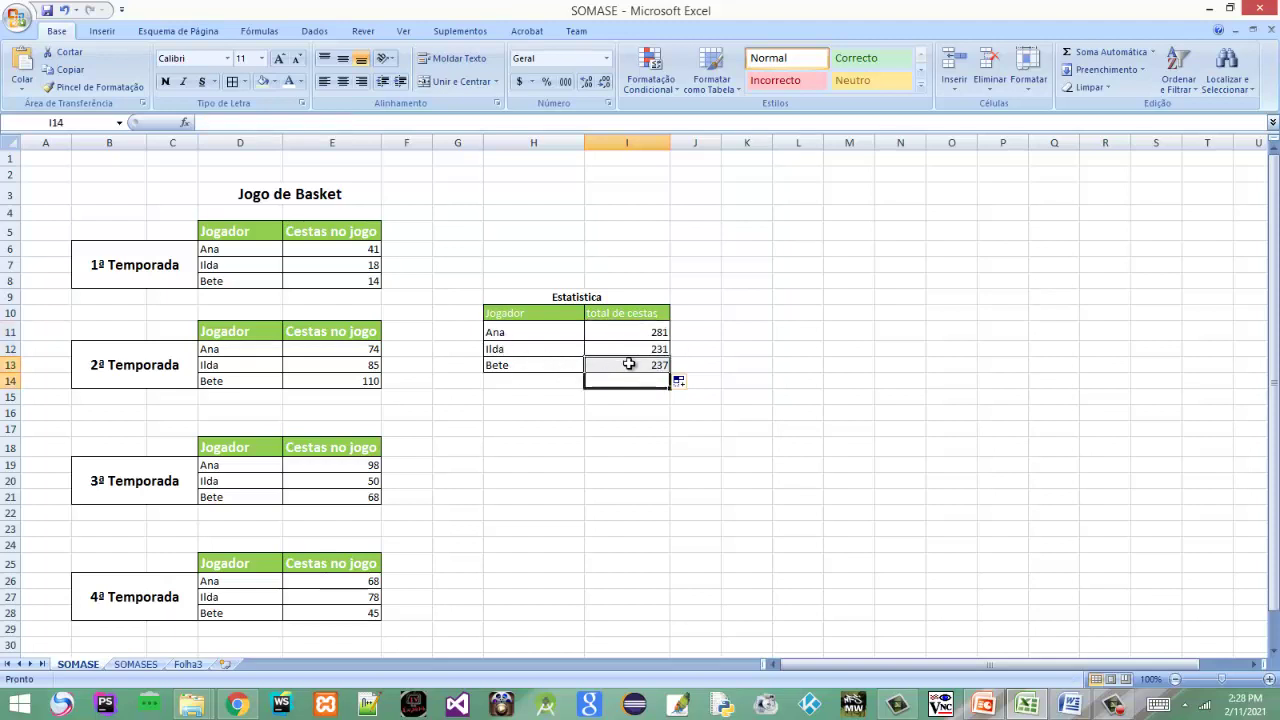
{"action": "left_click", "coordinate": [644, 348]}
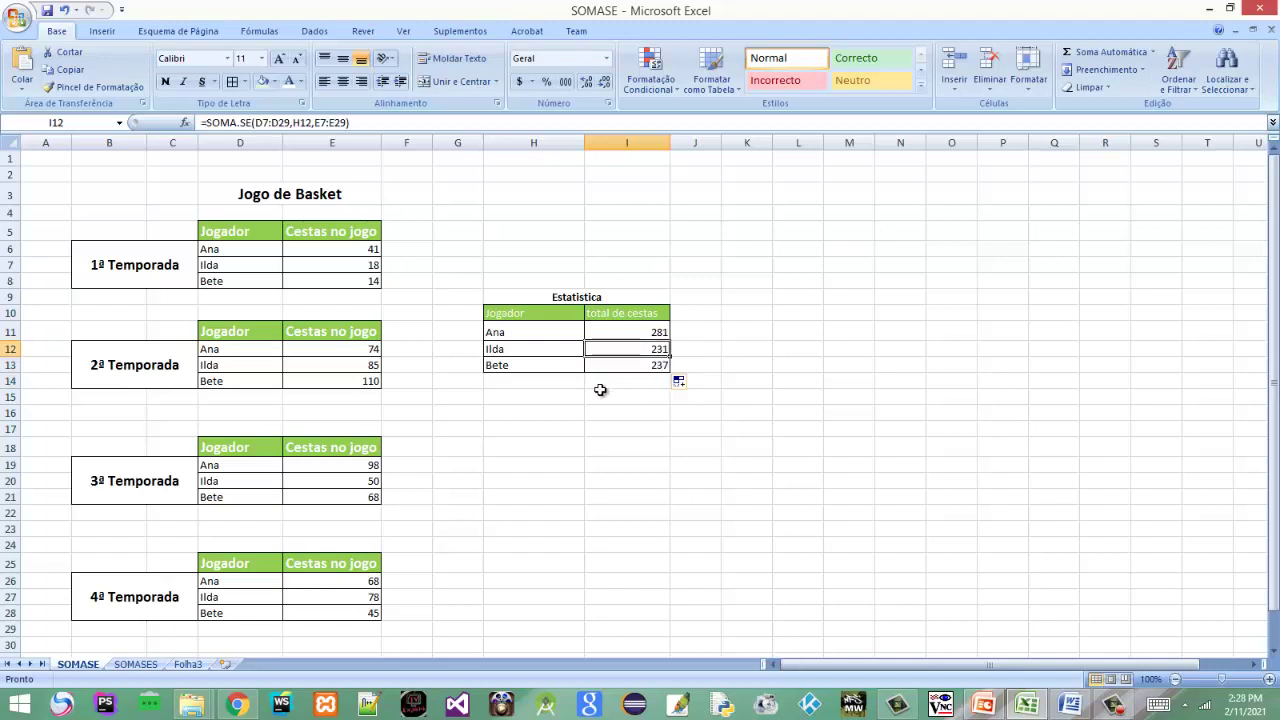
{"action": "left_click", "coordinate": [646, 368]}
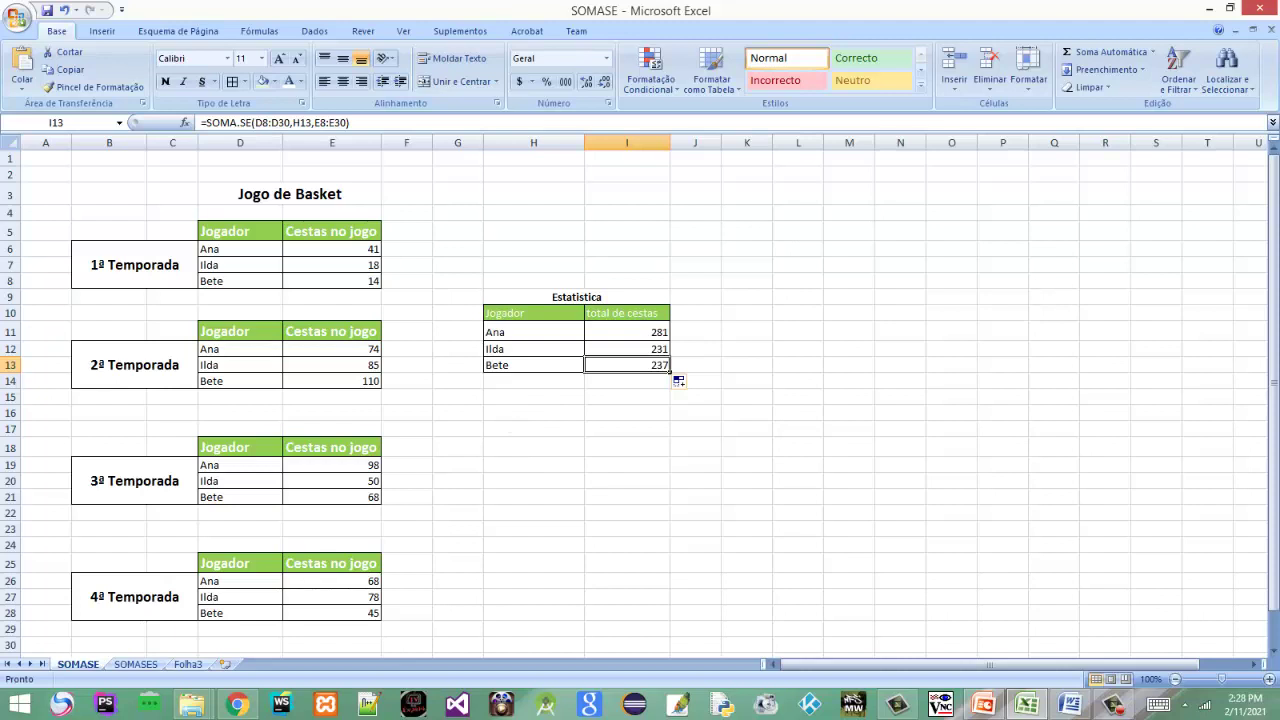
{"action": "left_click", "coordinate": [1113, 704]}
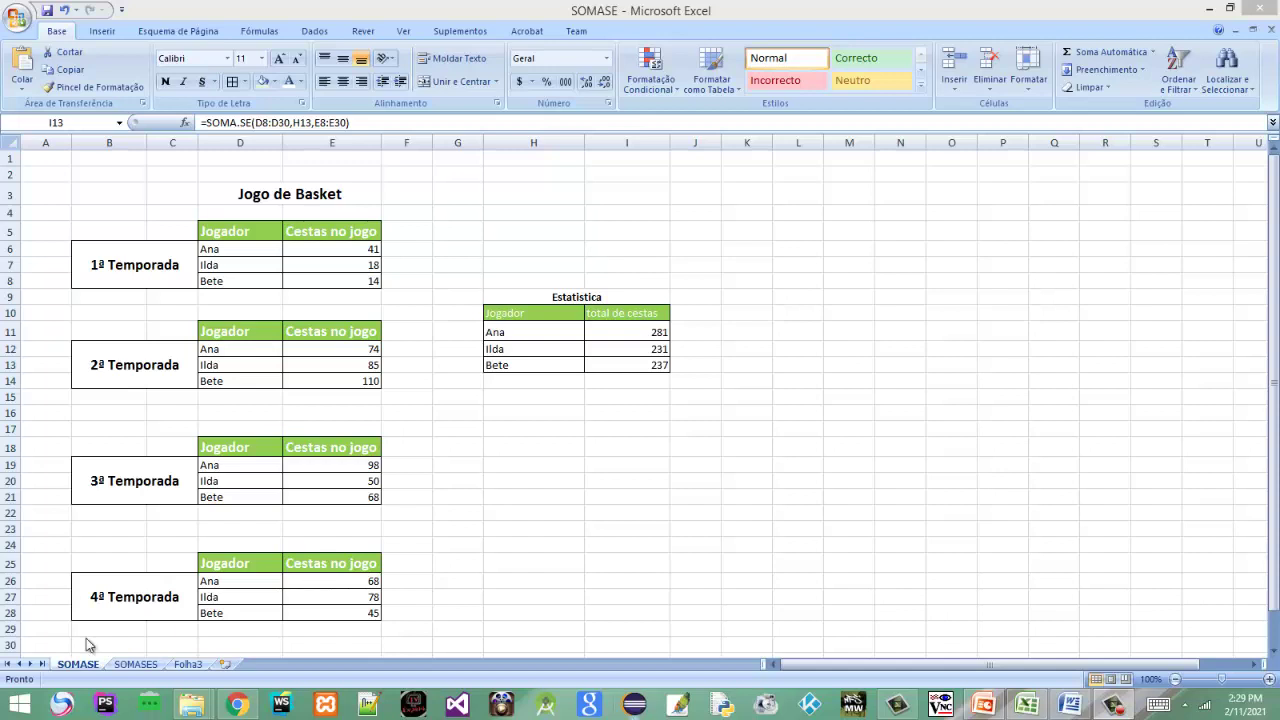
Open the SOMASES sheet and examine the sales report with its Vendas Aprovadas and Vendas Pendentes result cells
{"action": "left_click", "coordinate": [136, 664]}
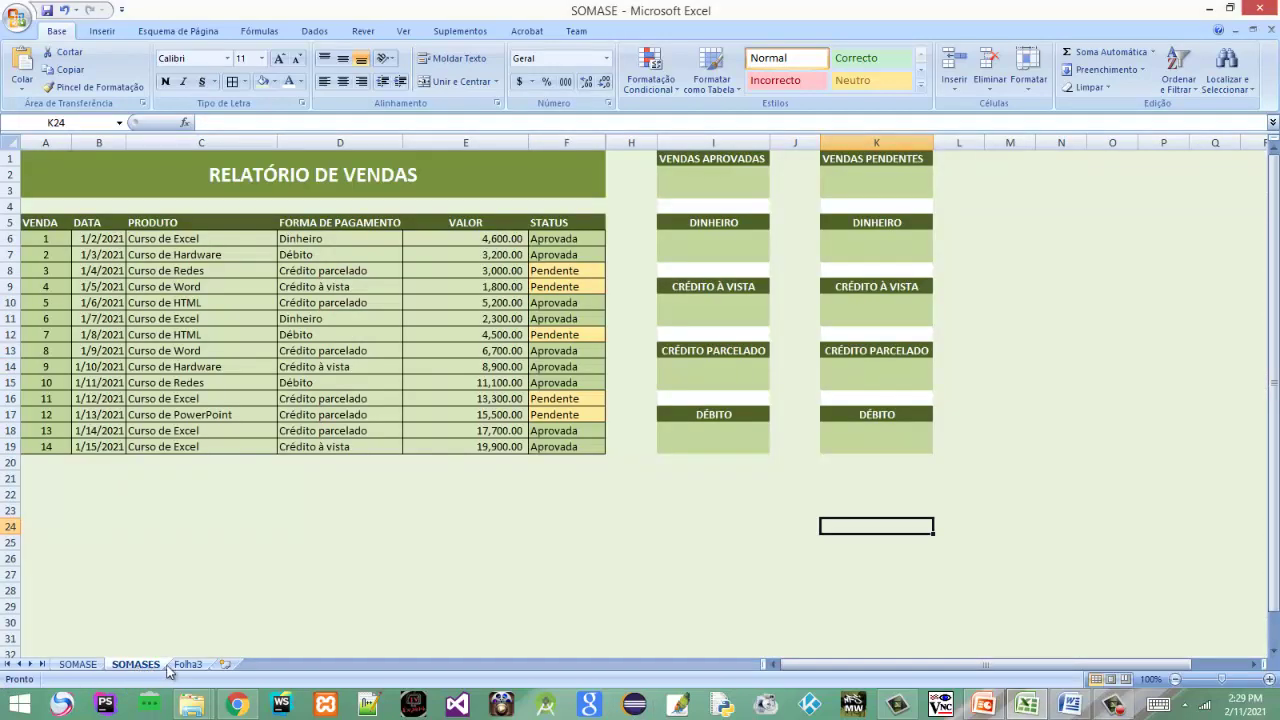
{"action": "left_click", "coordinate": [272, 510]}
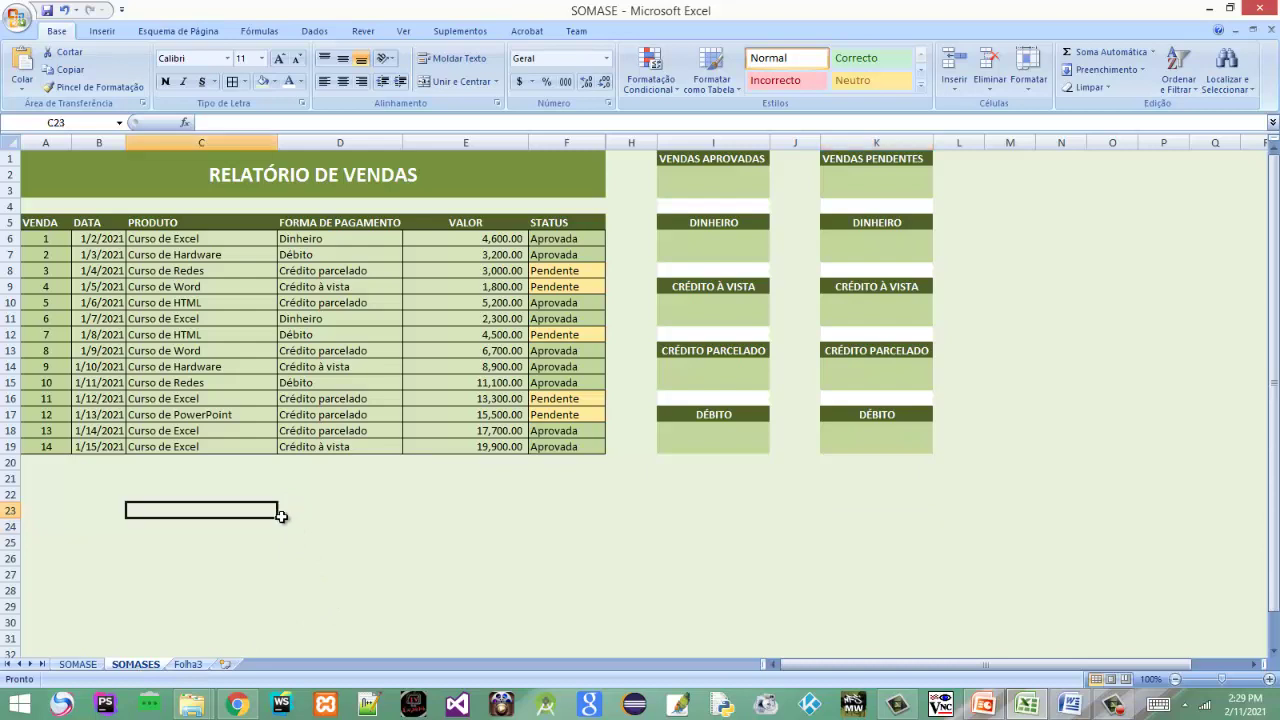
{"action": "left_click", "coordinate": [679, 181]}
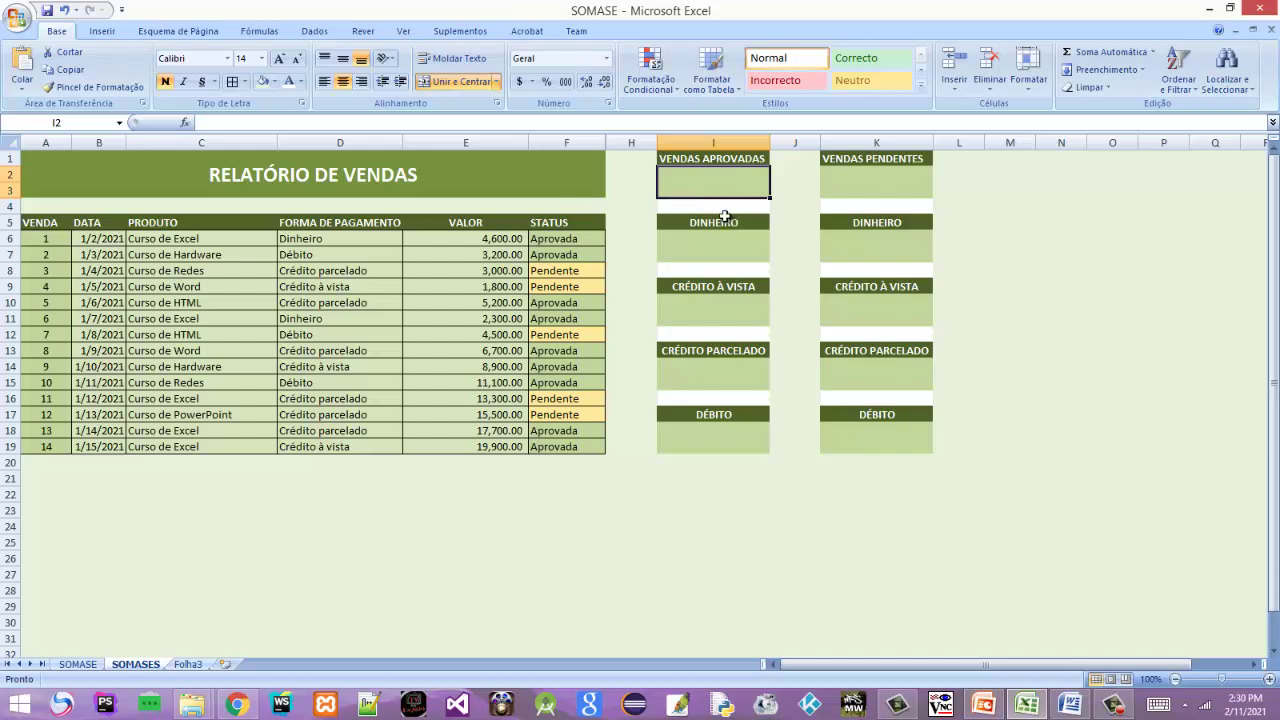
{"action": "left_click", "coordinate": [848, 192]}
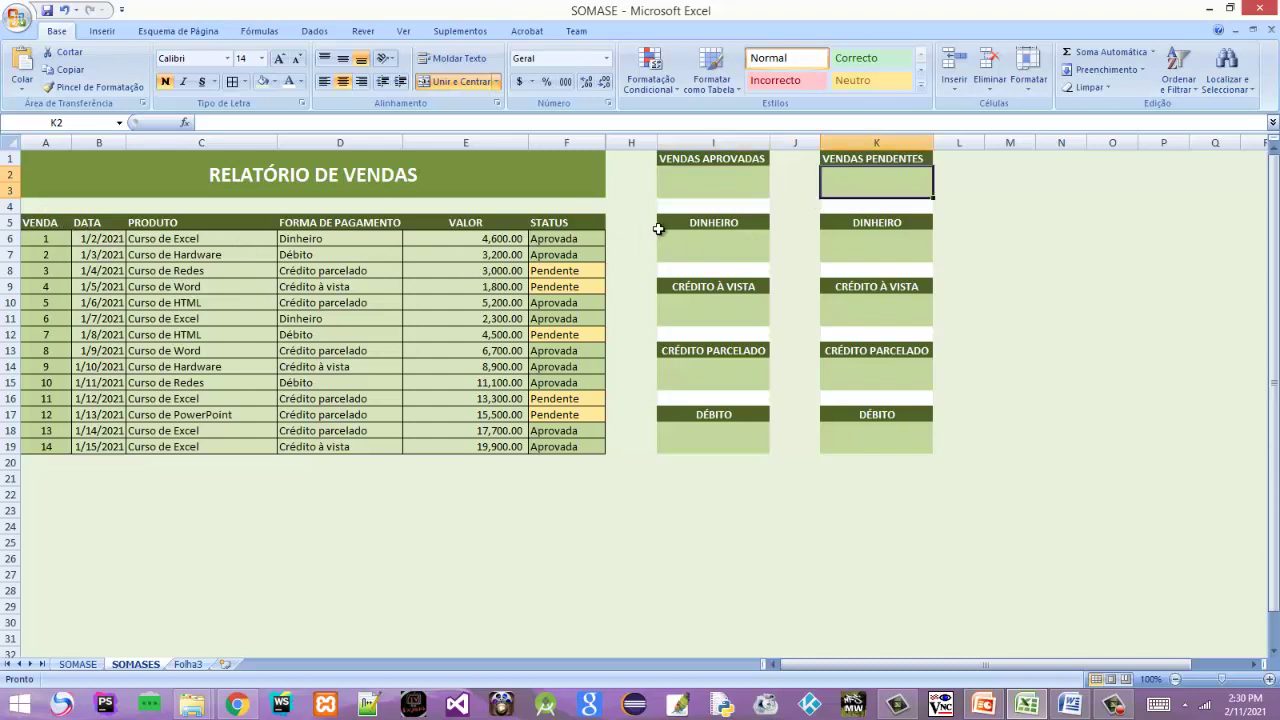
{"action": "left_click", "coordinate": [712, 178]}
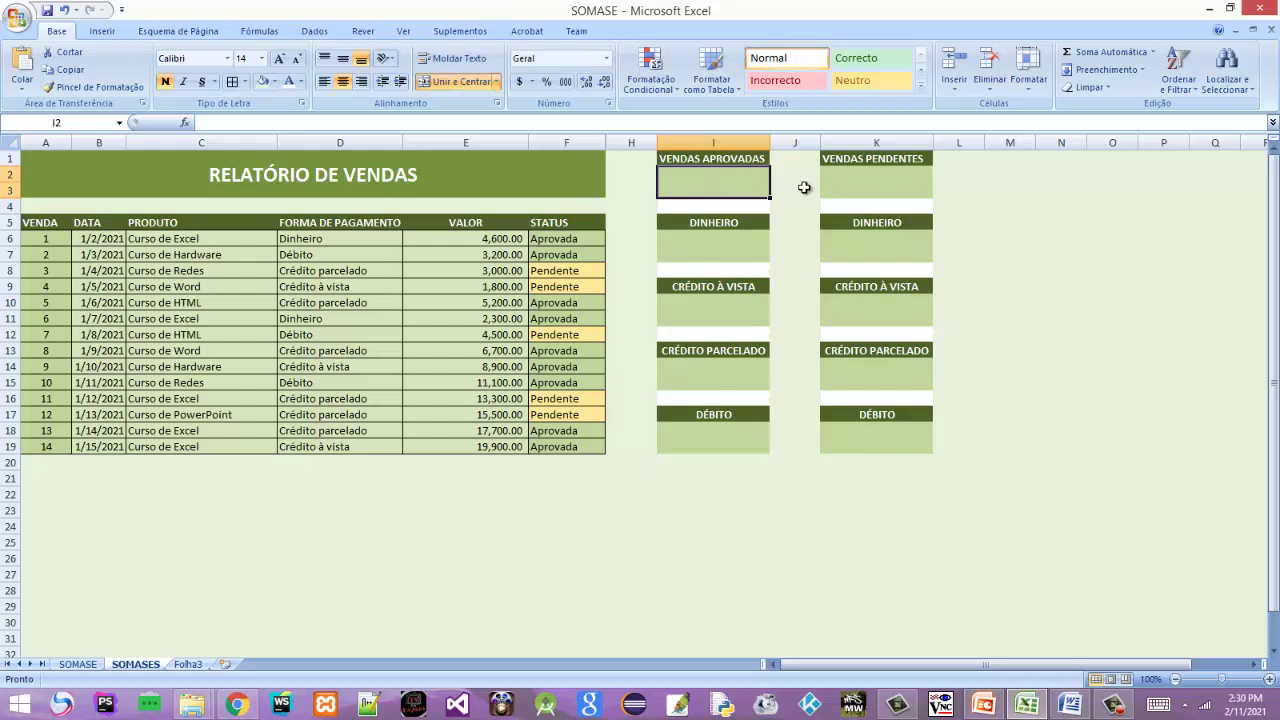
{"action": "left_click", "coordinate": [845, 184]}
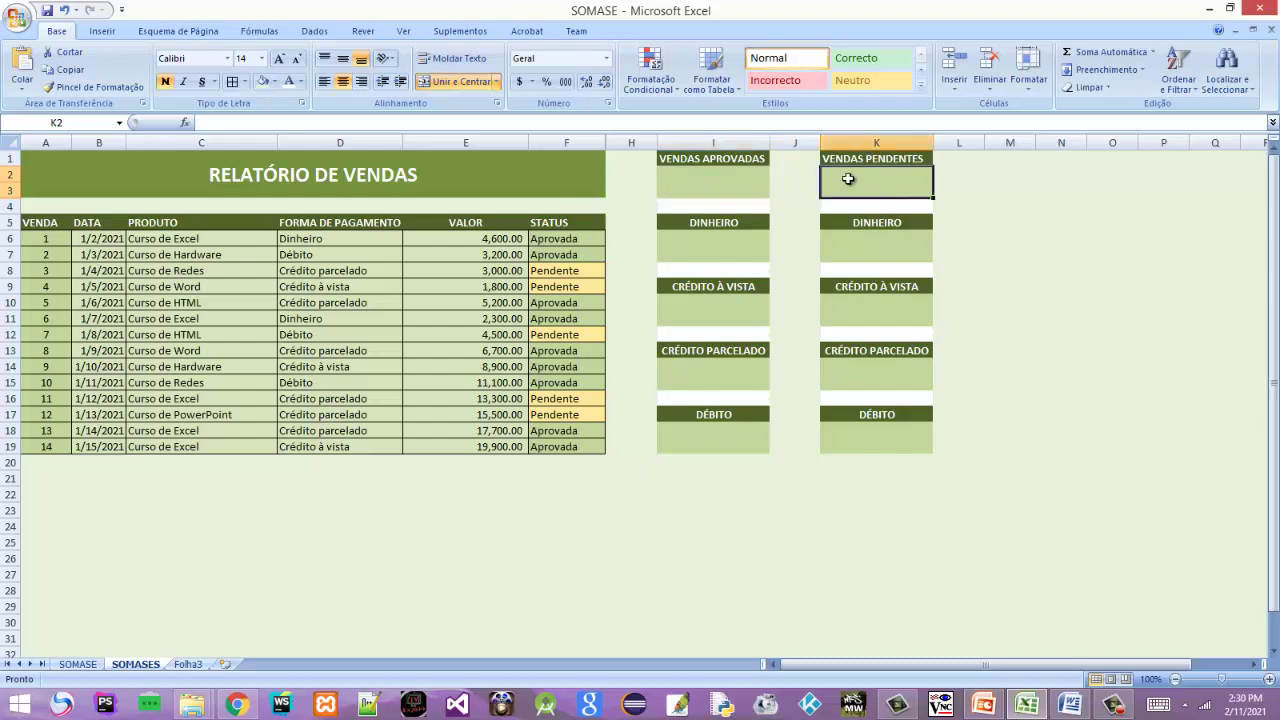
{"action": "left_click", "coordinate": [702, 243]}
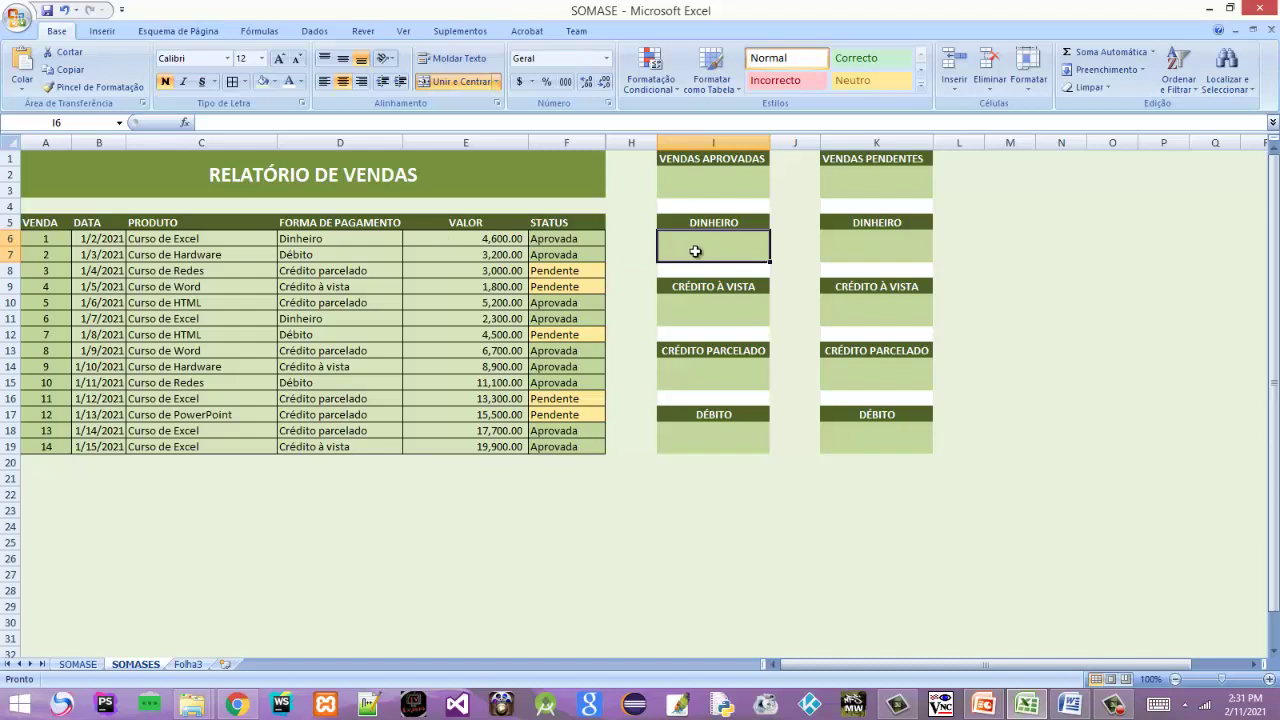
{"action": "left_click", "coordinate": [703, 184]}
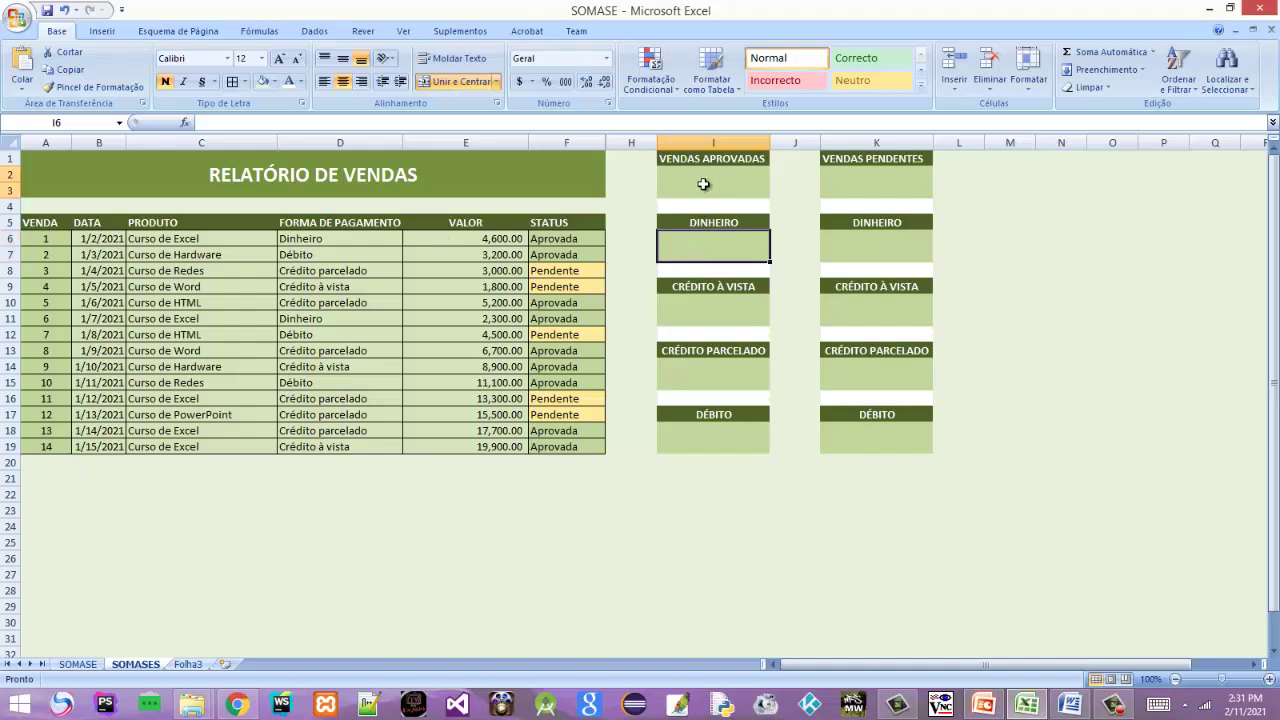
{"action": "left_click", "coordinate": [868, 195]}
{"action": "left_click", "coordinate": [732, 180]}
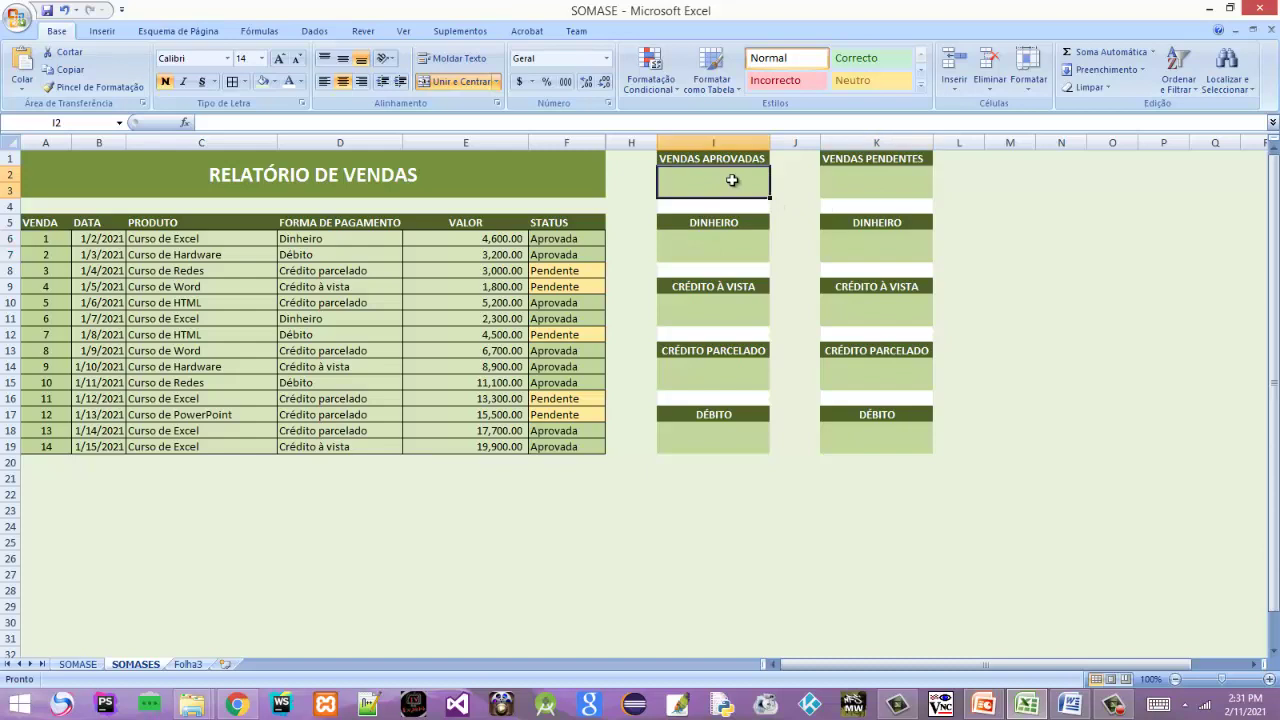
{"action": "left_click", "coordinate": [843, 182]}
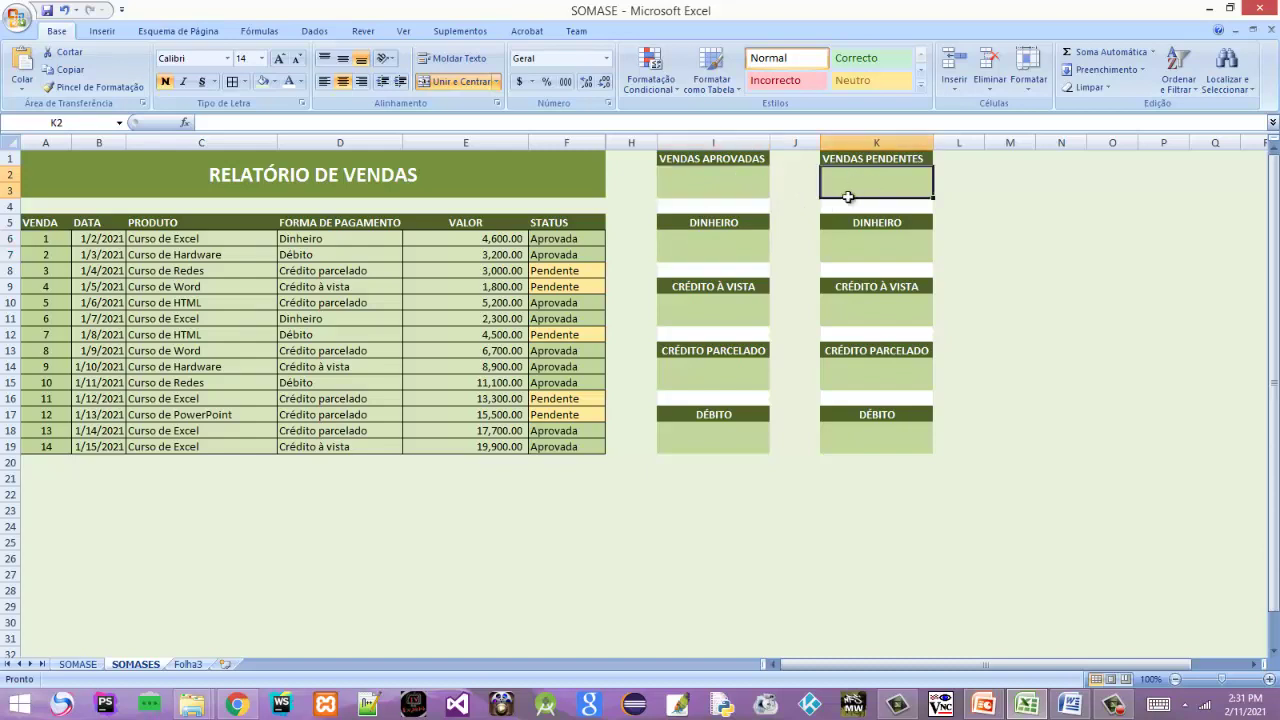
{"action": "left_click", "coordinate": [730, 185]}
{"action": "left_click", "coordinate": [884, 187]}
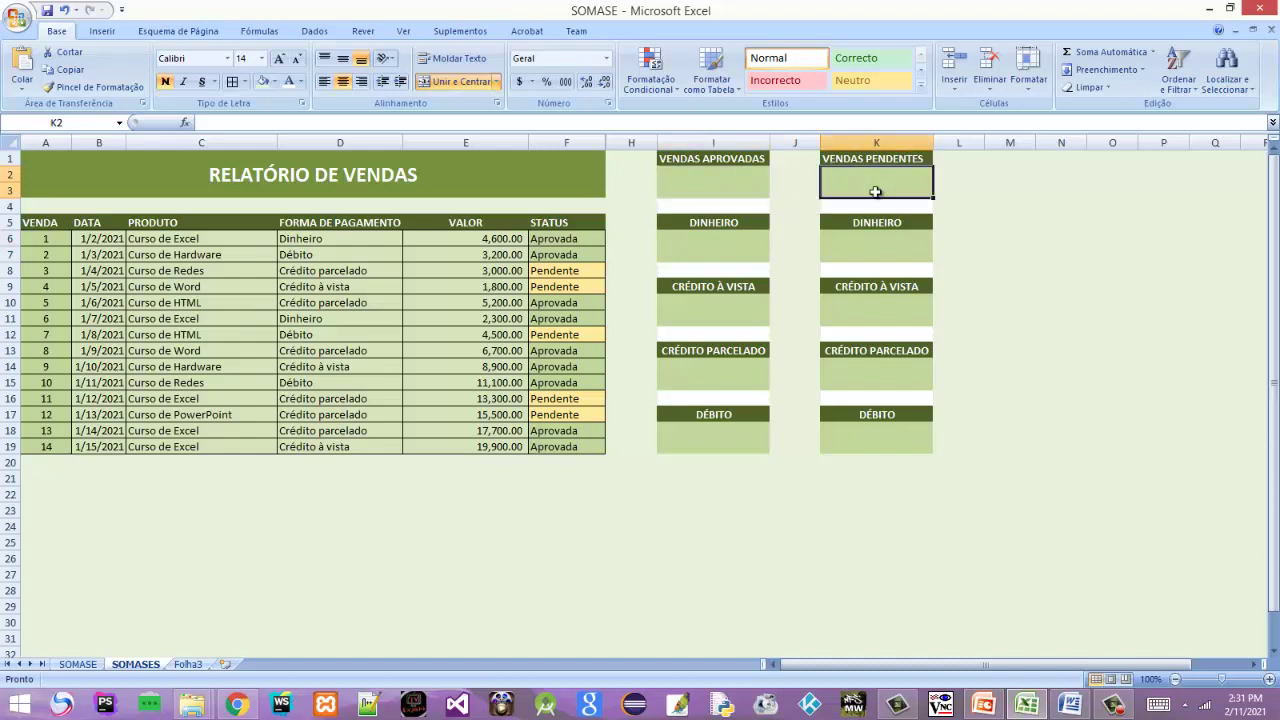
{"action": "left_click", "coordinate": [718, 190]}
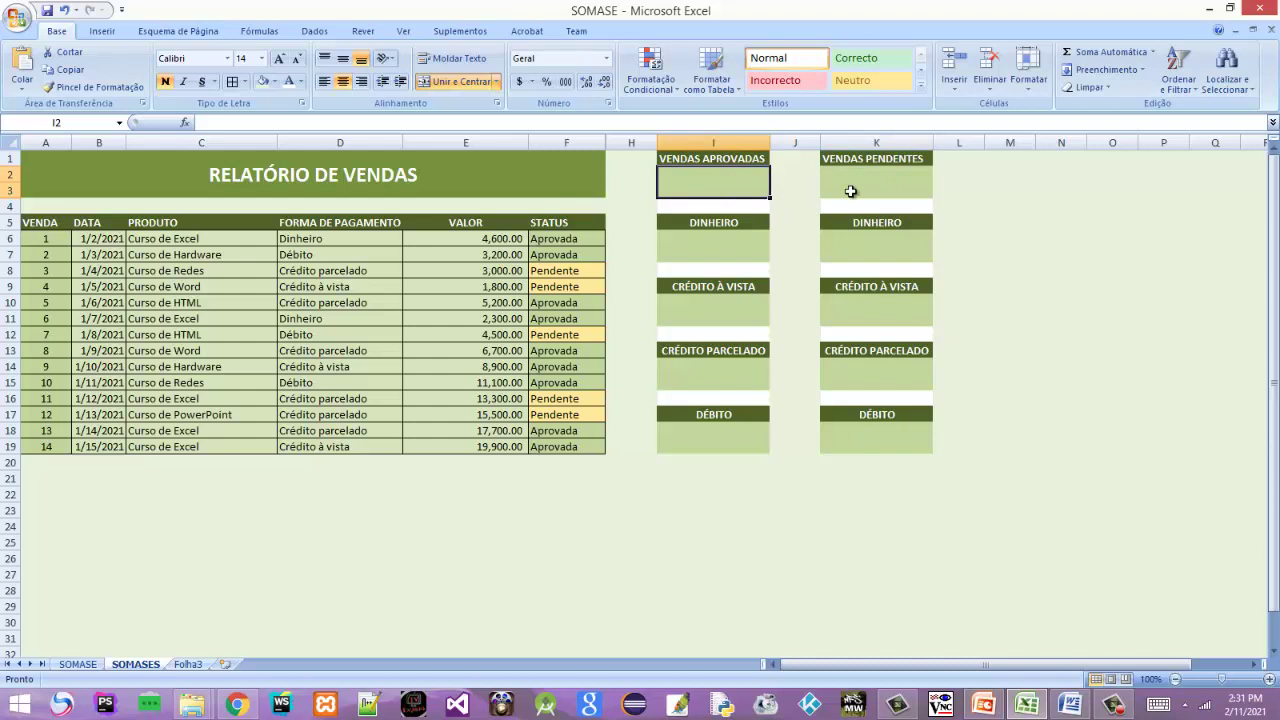
{"action": "left_click", "coordinate": [852, 190]}
Begin a SOMA.SE formula in the Vendas Aprovadas cell I2 with the status range F6:F19 as the criteria range
{"action": "left_click", "coordinate": [692, 195]}
{"action": "type", "text": "="}
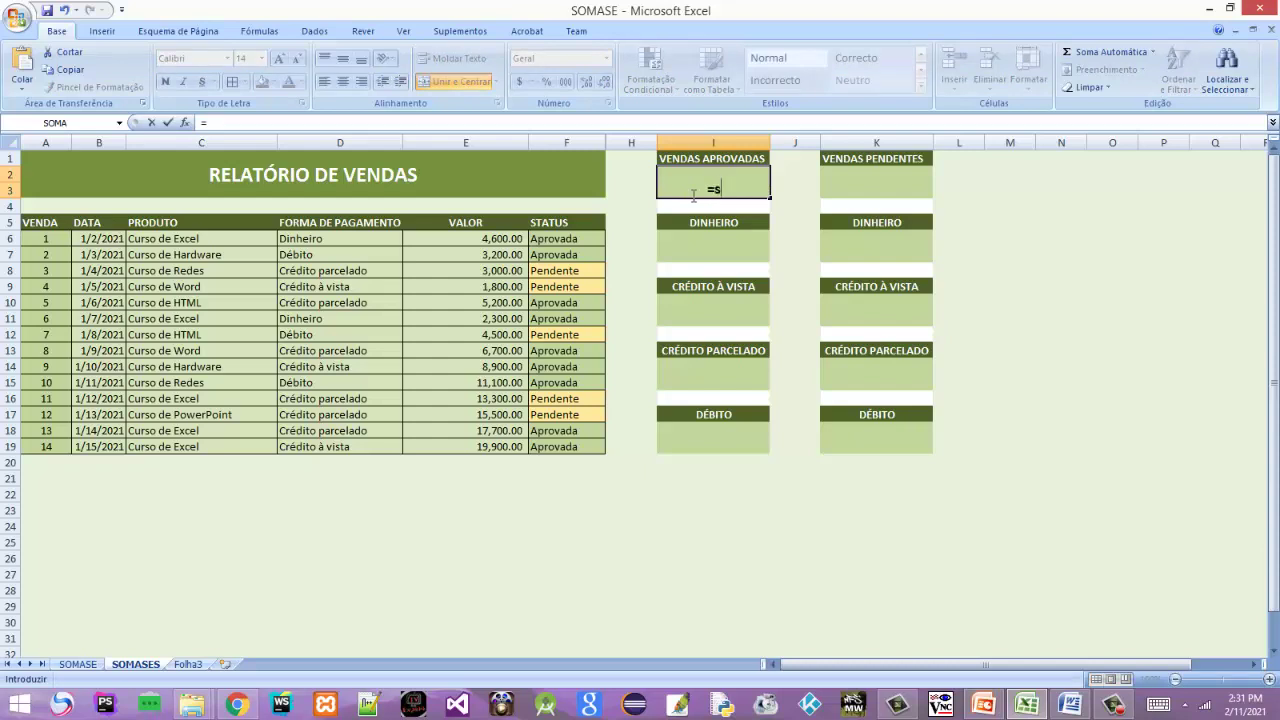
{"action": "type", "text": "soma"}
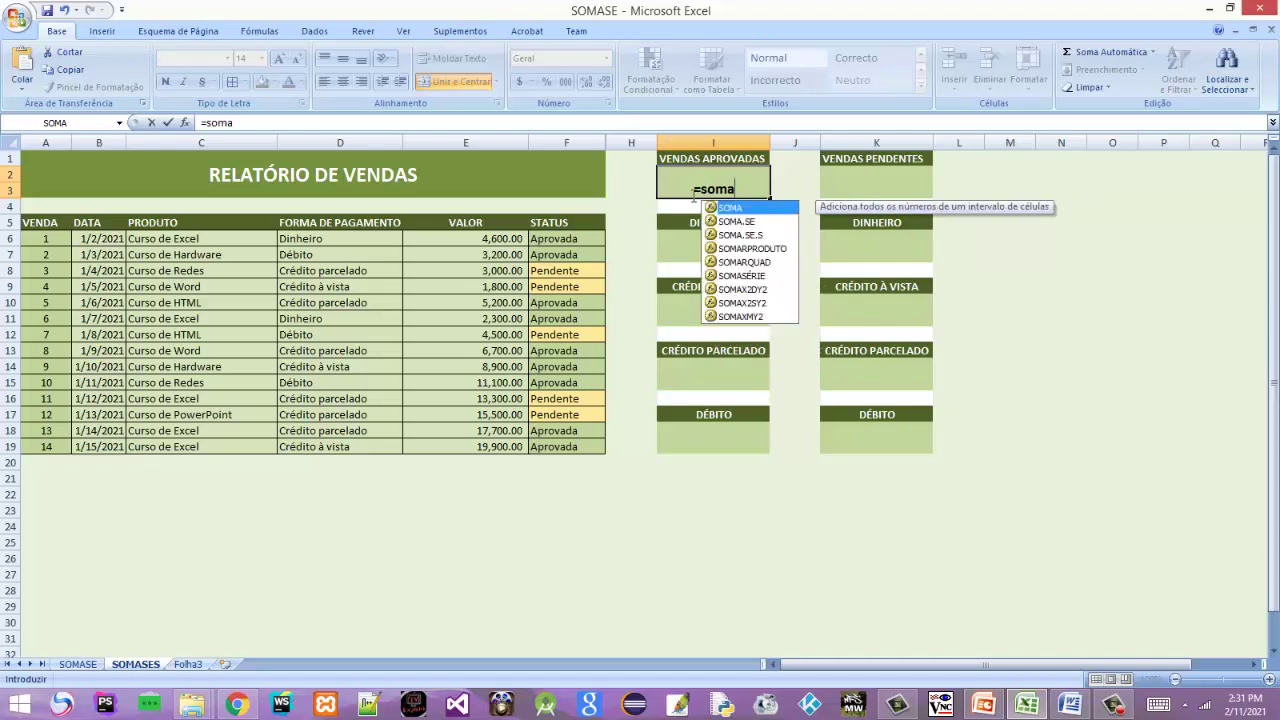
{"action": "key", "text": "Down"}
{"action": "key", "text": "Tab"}
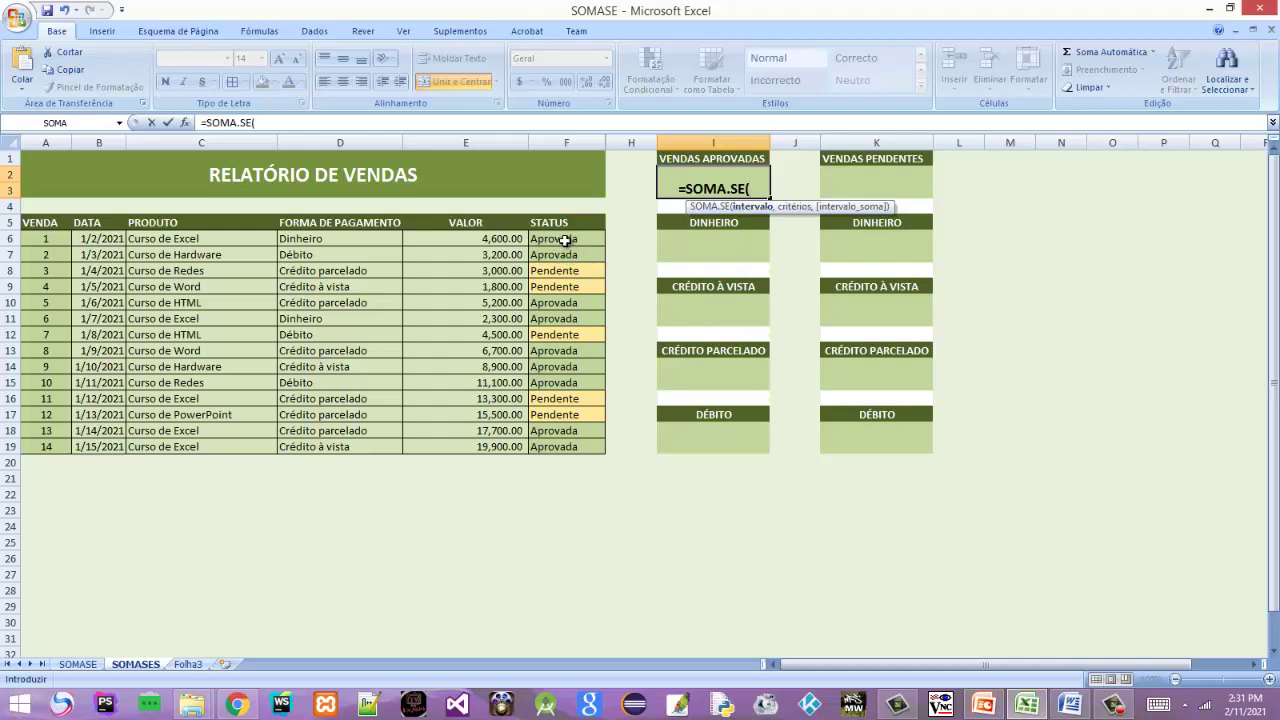
{"action": "left_click_drag", "start_coordinate": [563, 238], "coordinate": [563, 254]}
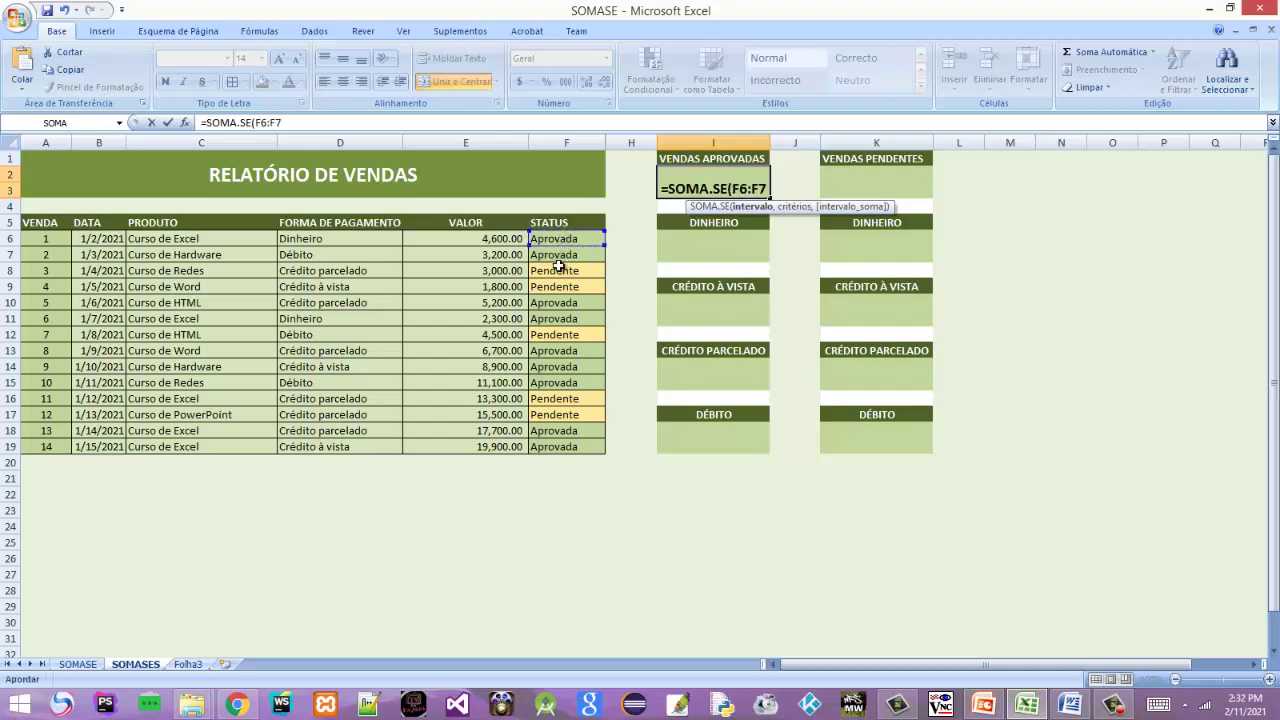
{"action": "left_click_drag", "start_coordinate": [555, 374], "coordinate": [556, 452]}
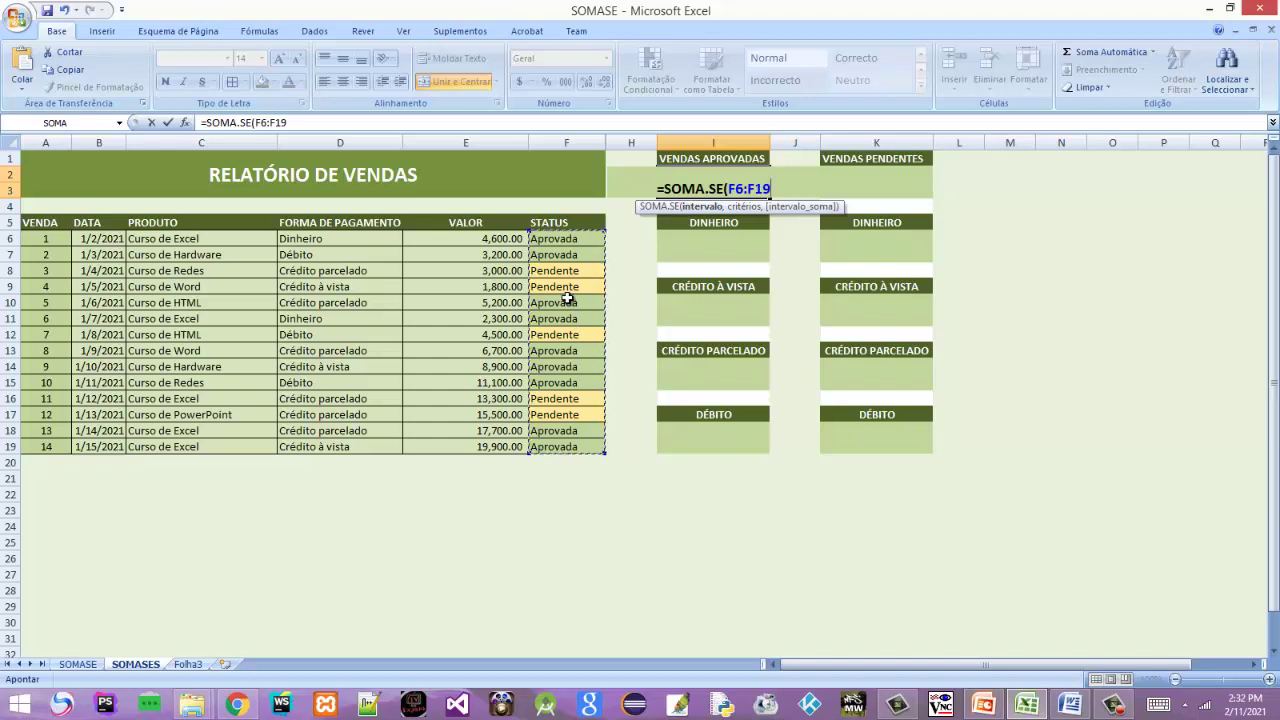
Add "Aprovada" as the criterion of the SOMA.SE formula in I2
{"action": "type", "text": ","}
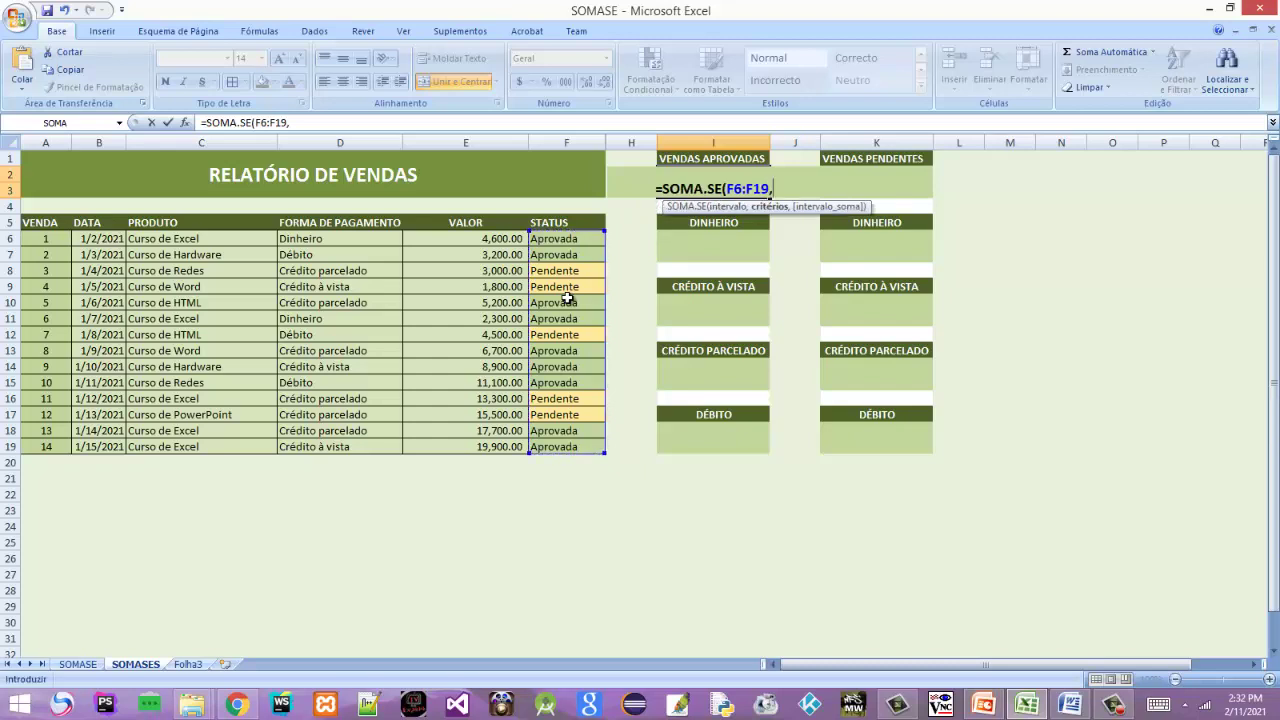
{"action": "type", "text": "\""}
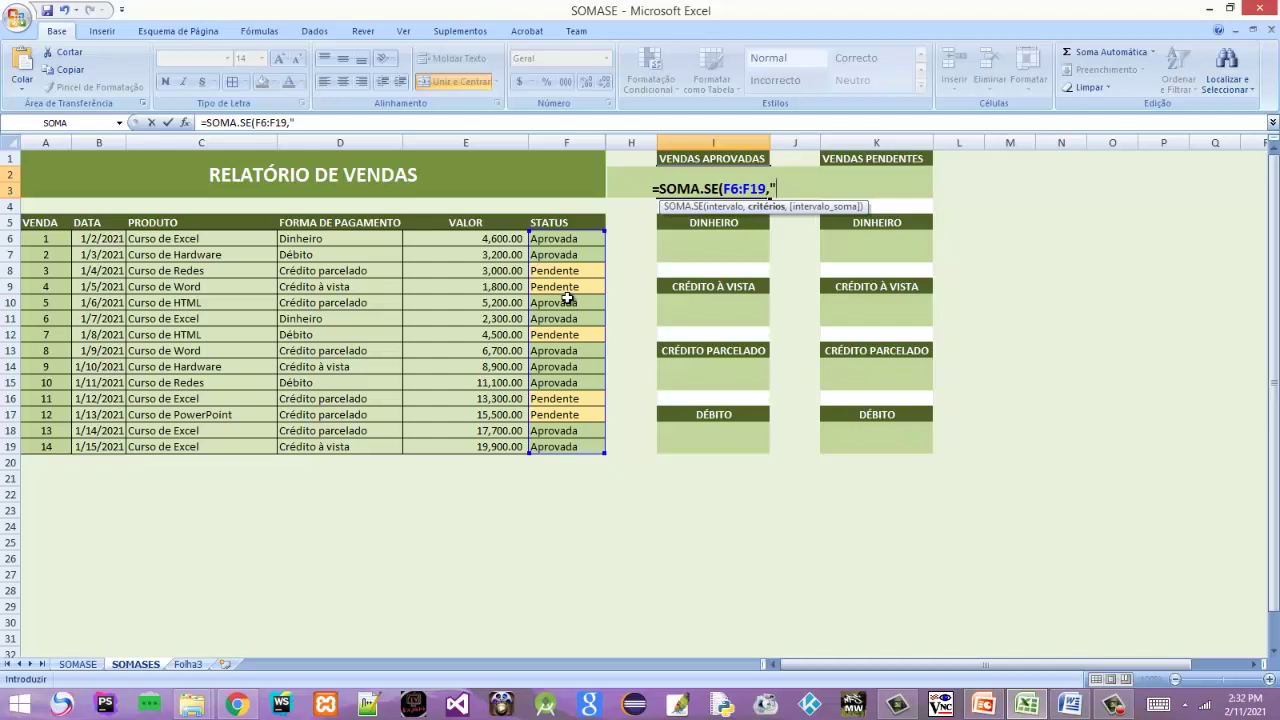
{"action": "type", "text": "Apr"}
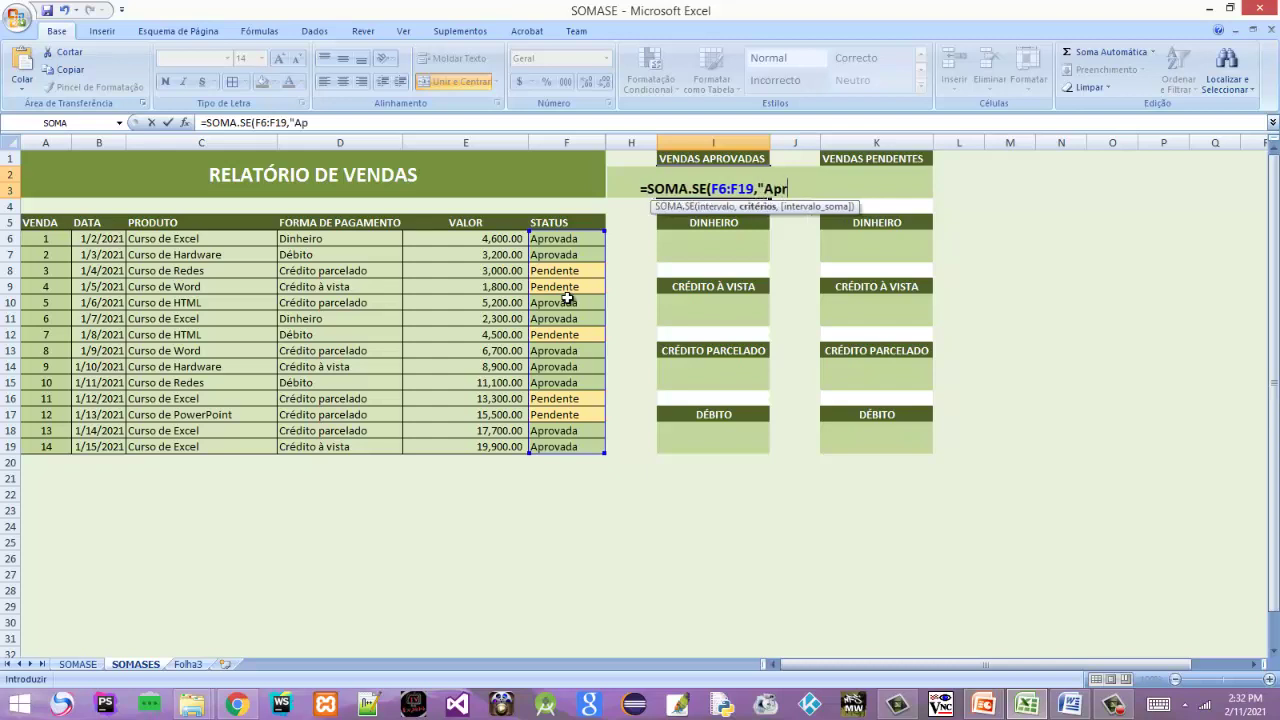
{"action": "type", "text": "ovada"}
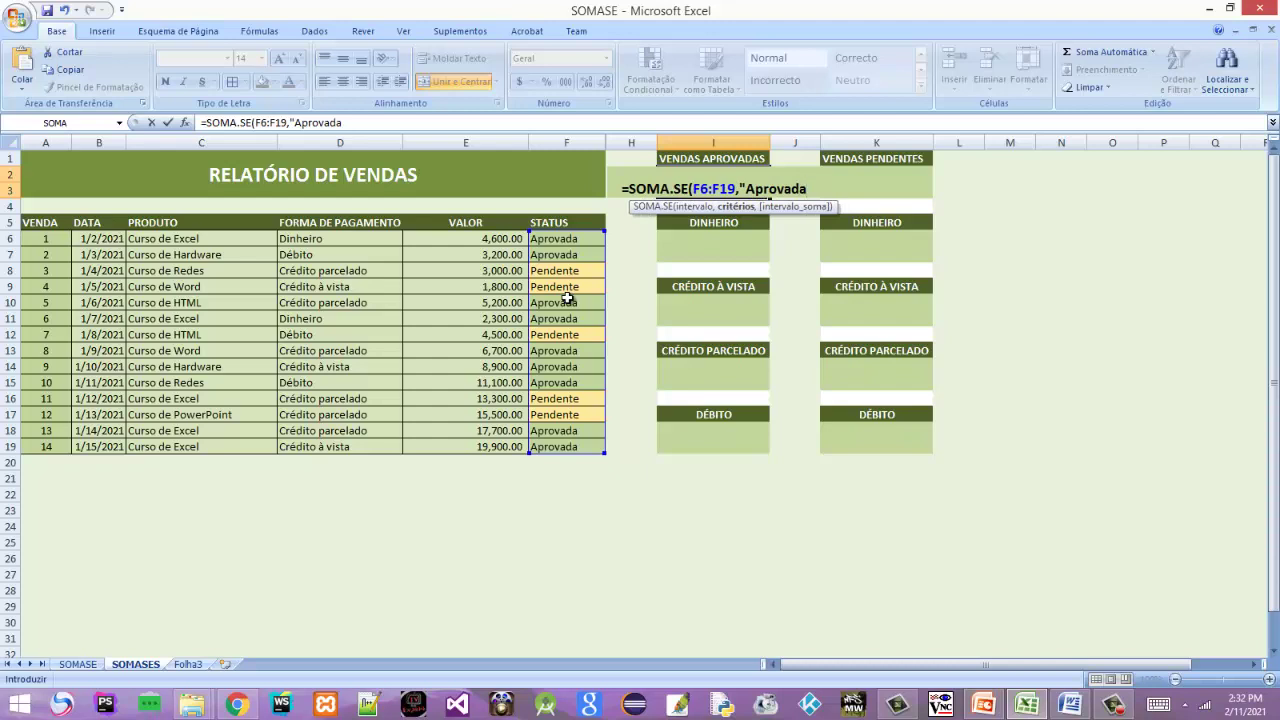
{"action": "type", "text": "\""}
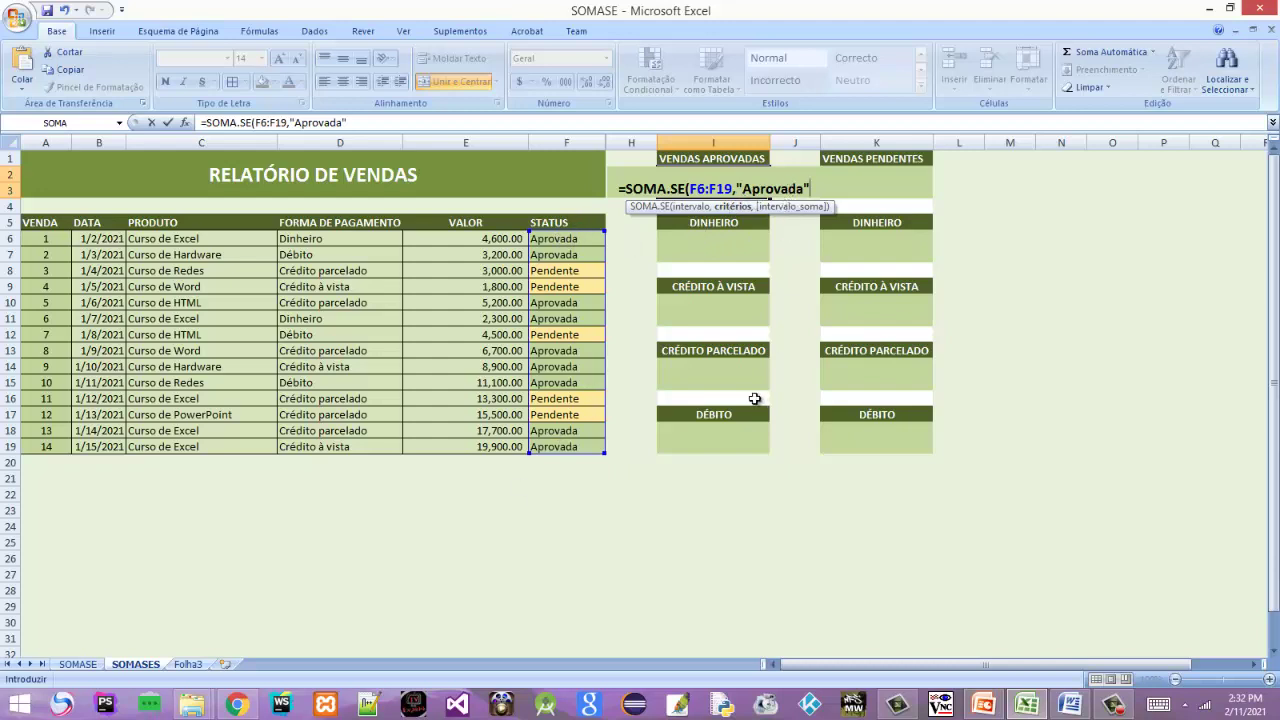
{"action": "type", "text": ","}
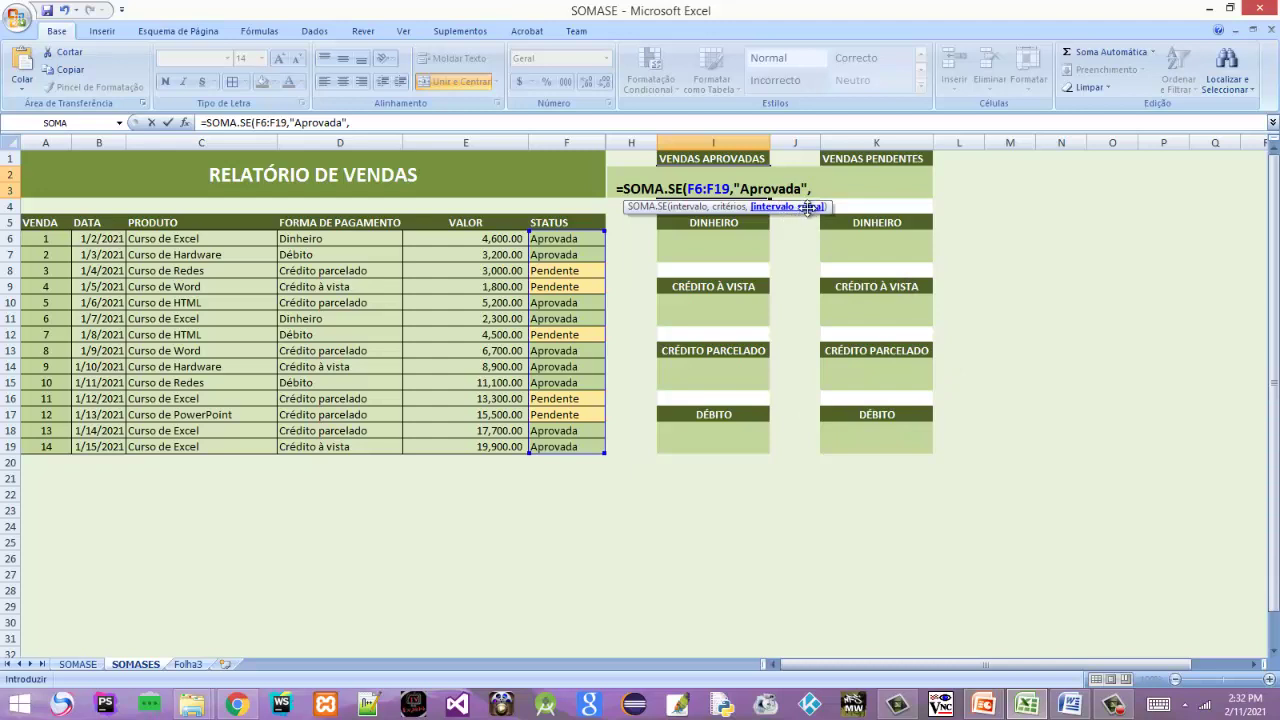
Complete the I2 formula with E6:E19 as the sum range and format the cell with the Vírgula style
{"action": "left_click", "coordinate": [464, 244]}
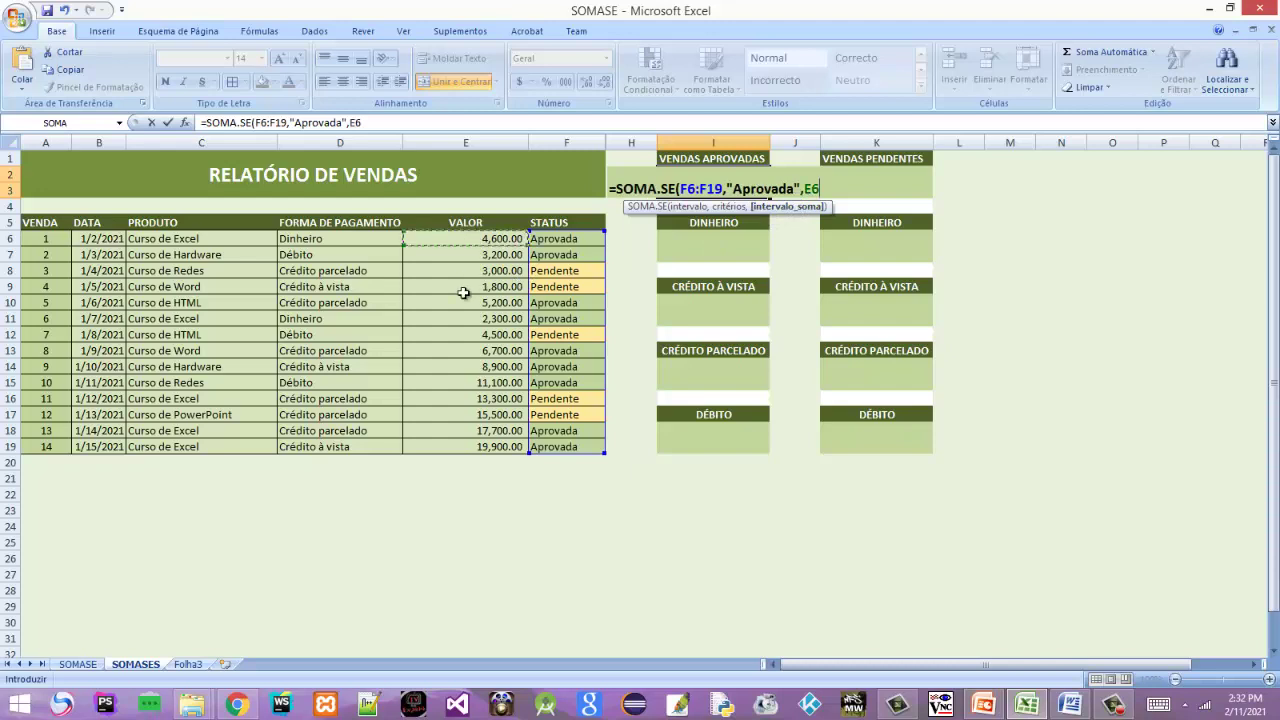
{"action": "left_click_drag", "start_coordinate": [464, 292], "coordinate": [442, 444]}
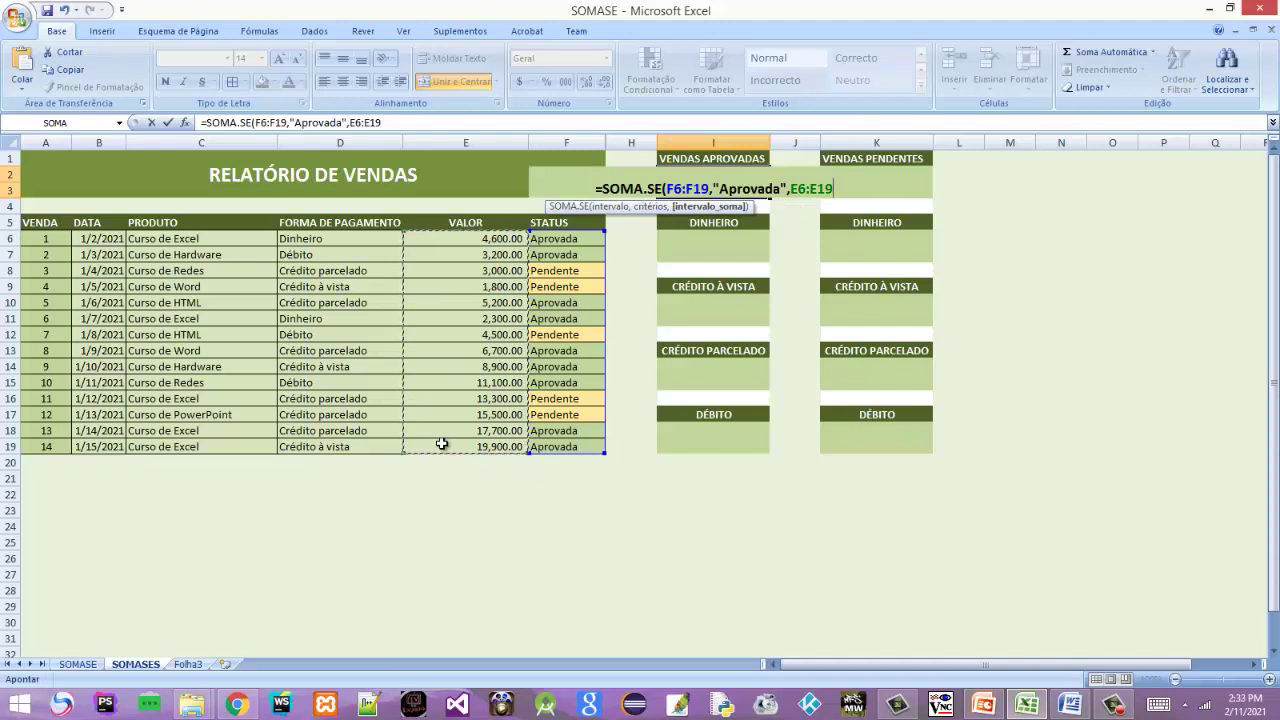
{"action": "type", "text": ")"}
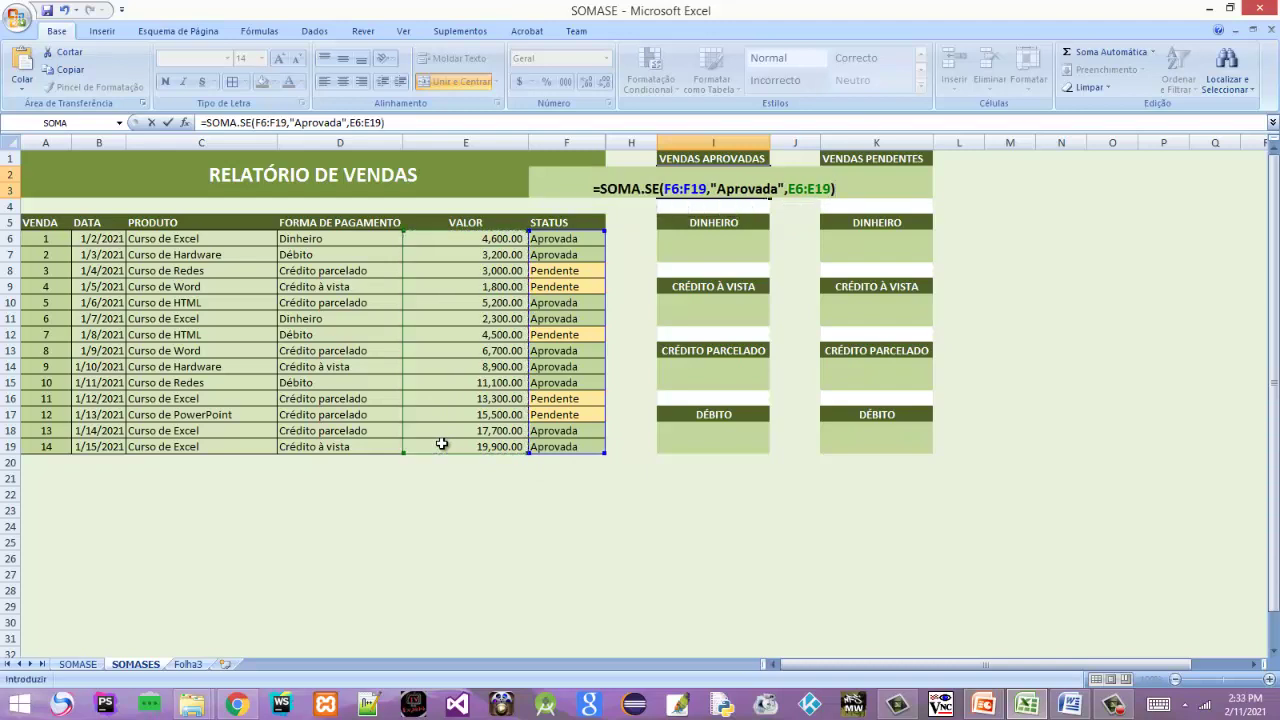
{"action": "key", "text": "Return"}
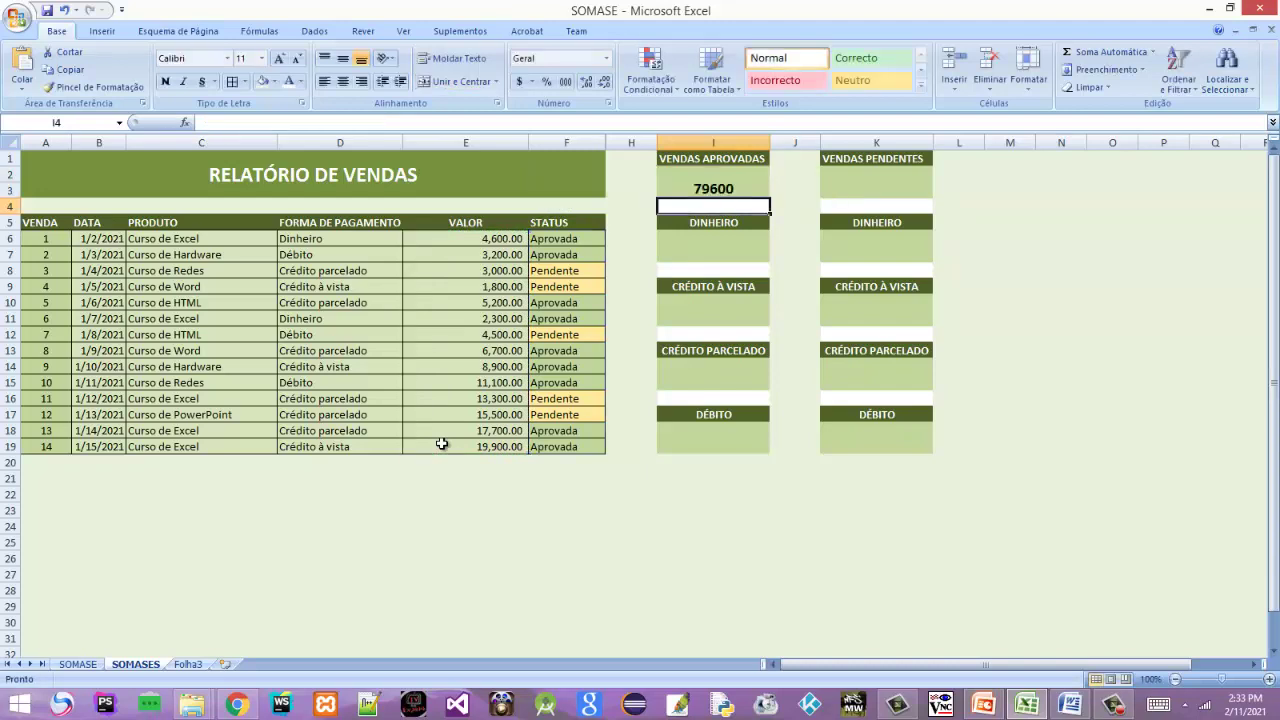
{"action": "left_click", "coordinate": [706, 191]}
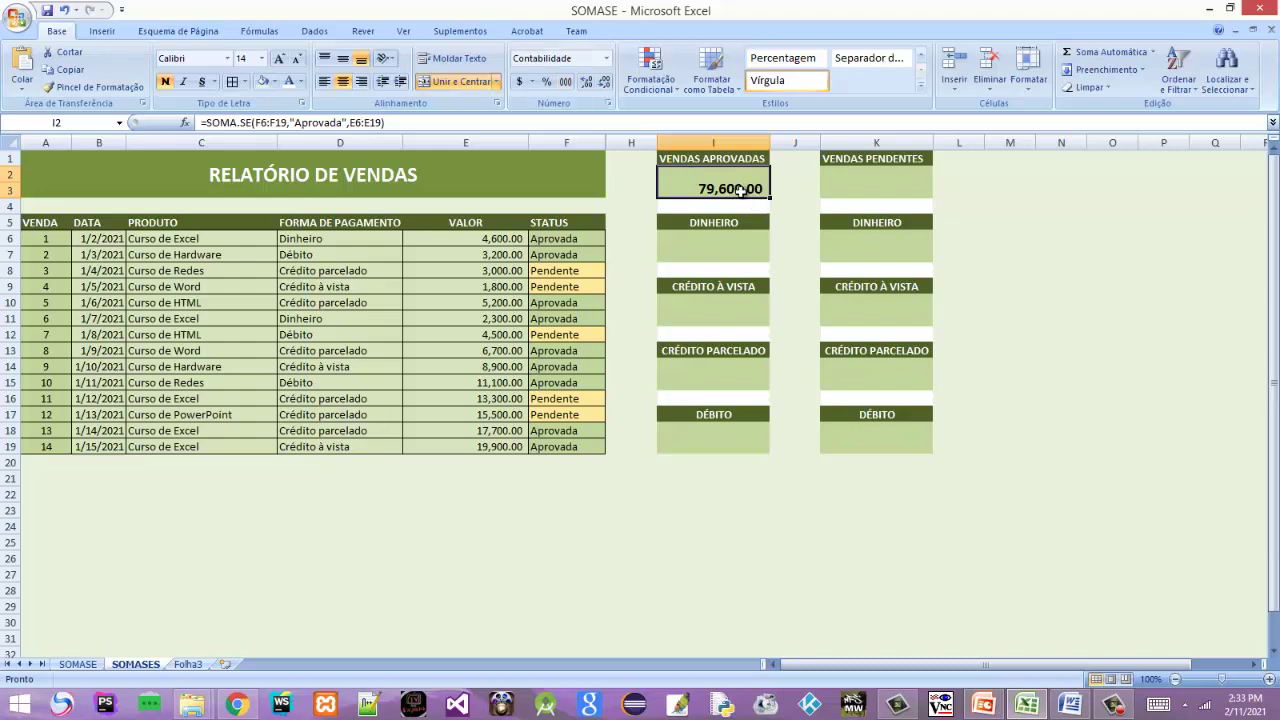
Begin a SOMA.SE formula in the Vendas Pendentes cell K2 with the status range F6:F19 as the criteria range
{"action": "left_click", "coordinate": [878, 194]}
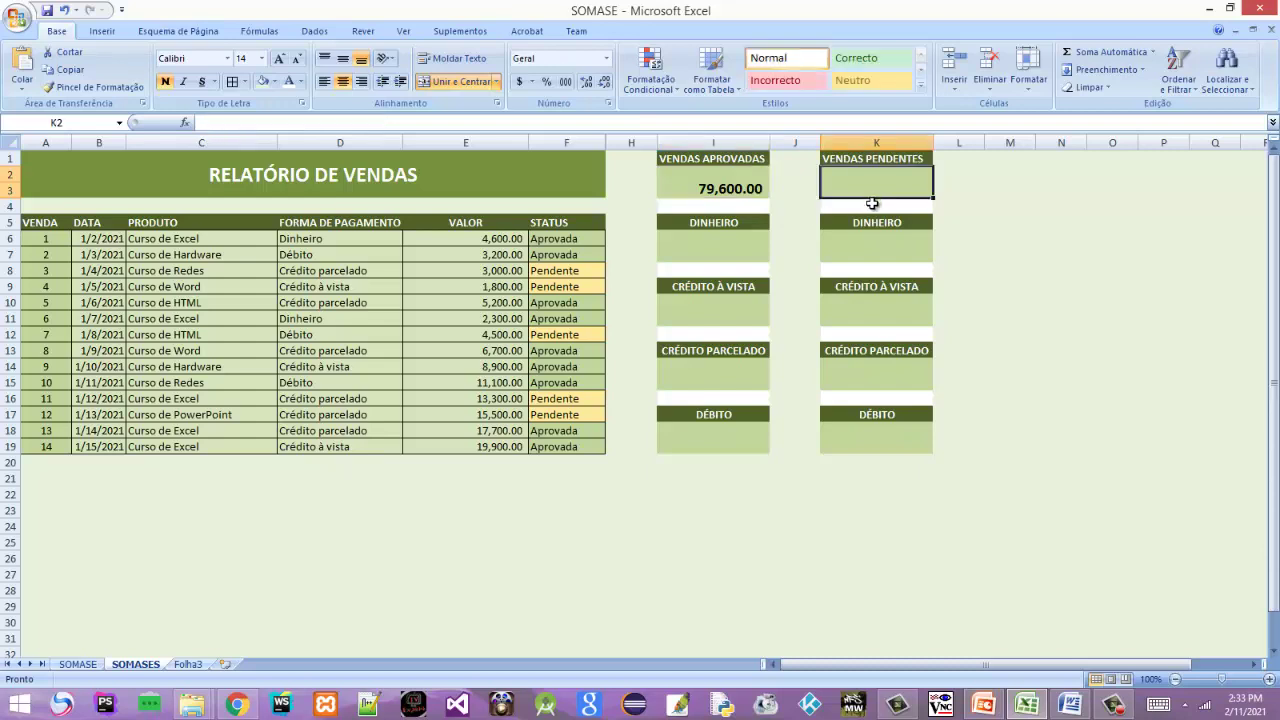
{"action": "type", "text": "="}
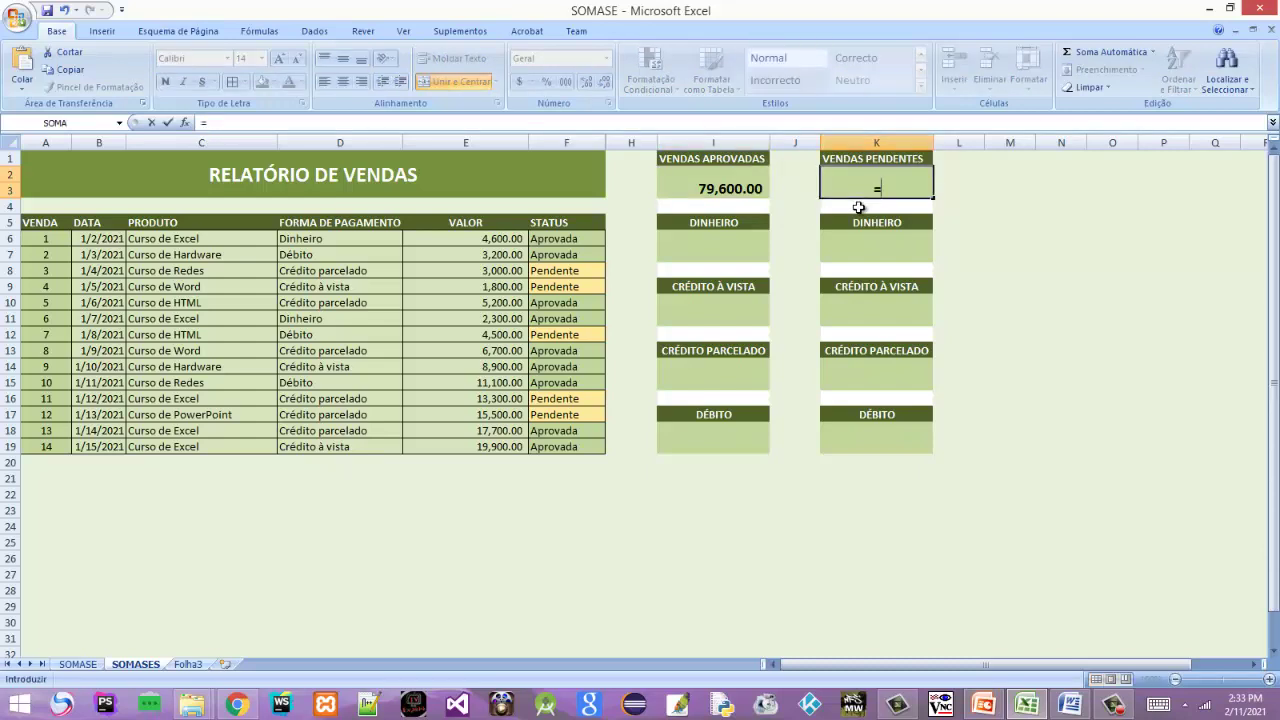
{"action": "type", "text": "soma"}
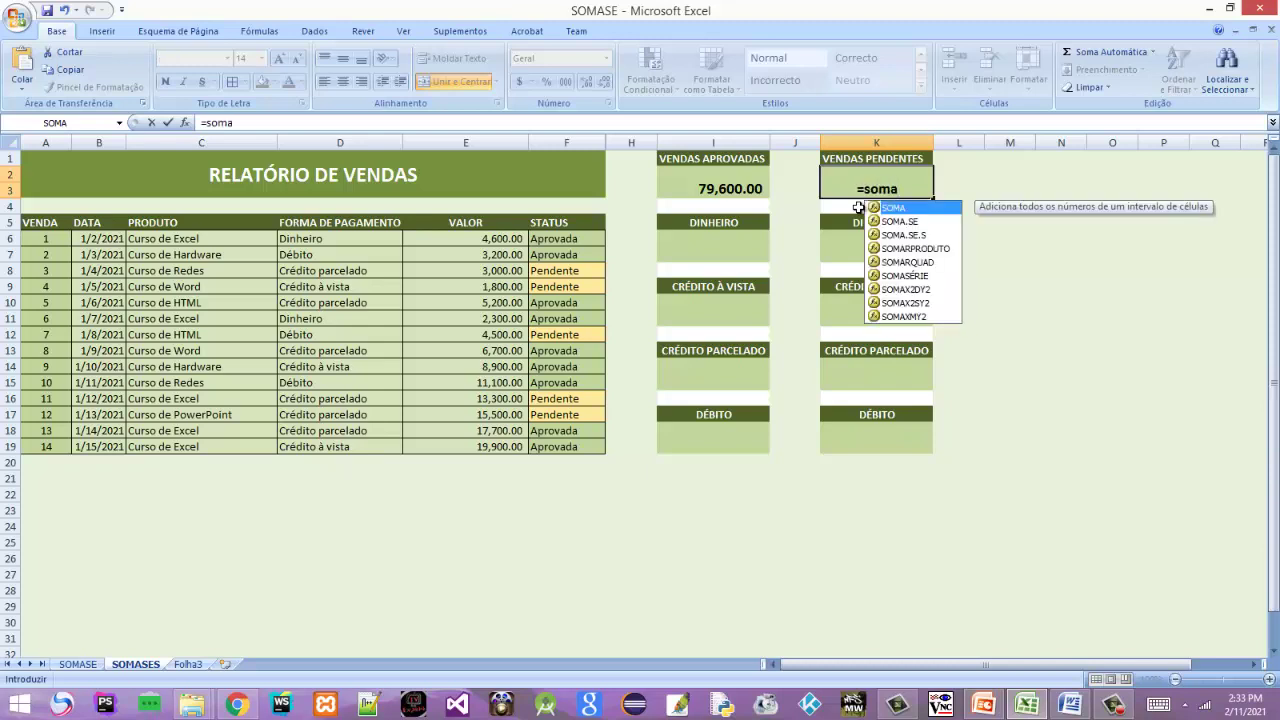
{"action": "key", "text": "Down"}
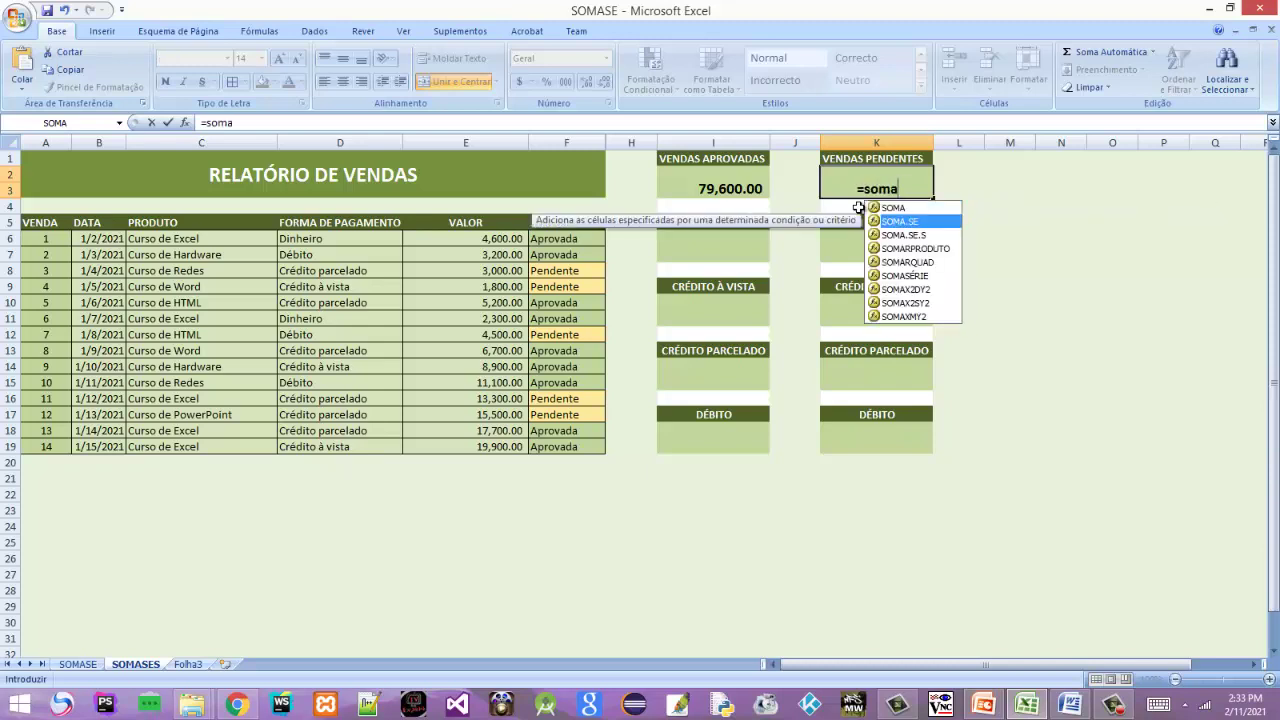
{"action": "key", "text": "Tab"}
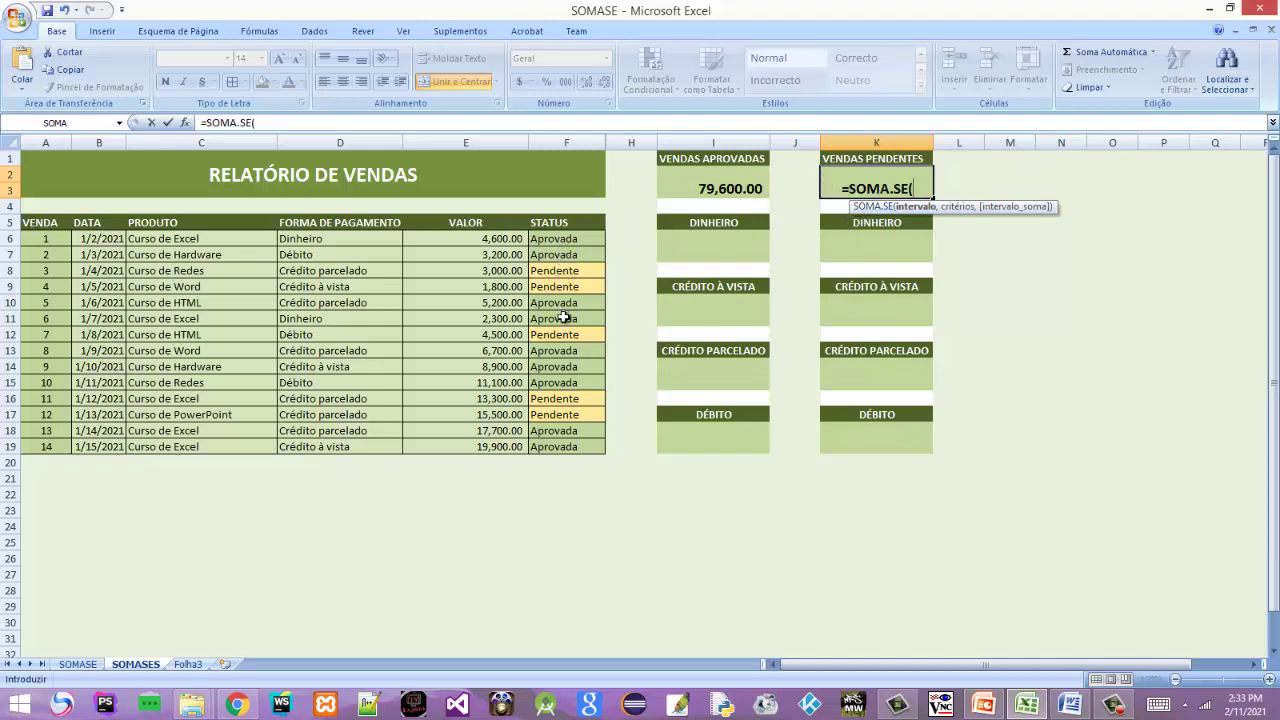
{"action": "left_click_drag", "start_coordinate": [557, 239], "coordinate": [557, 442]}
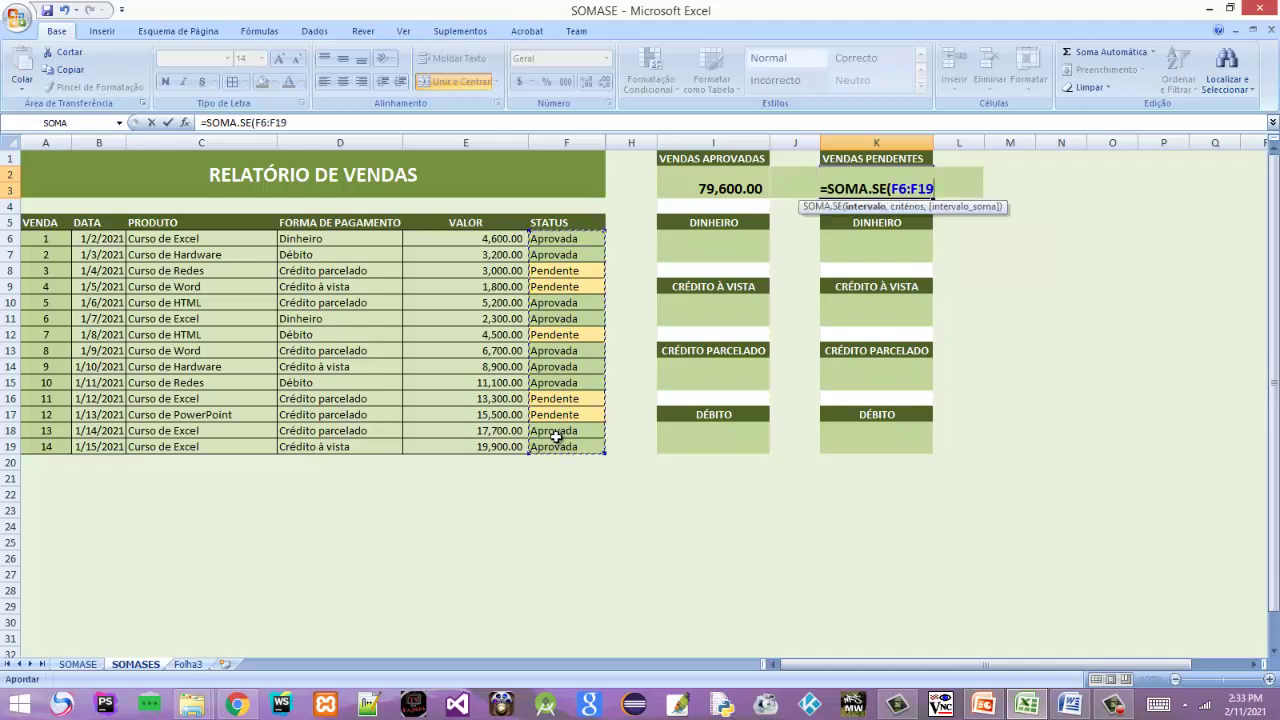
{"action": "type", "text": ","}
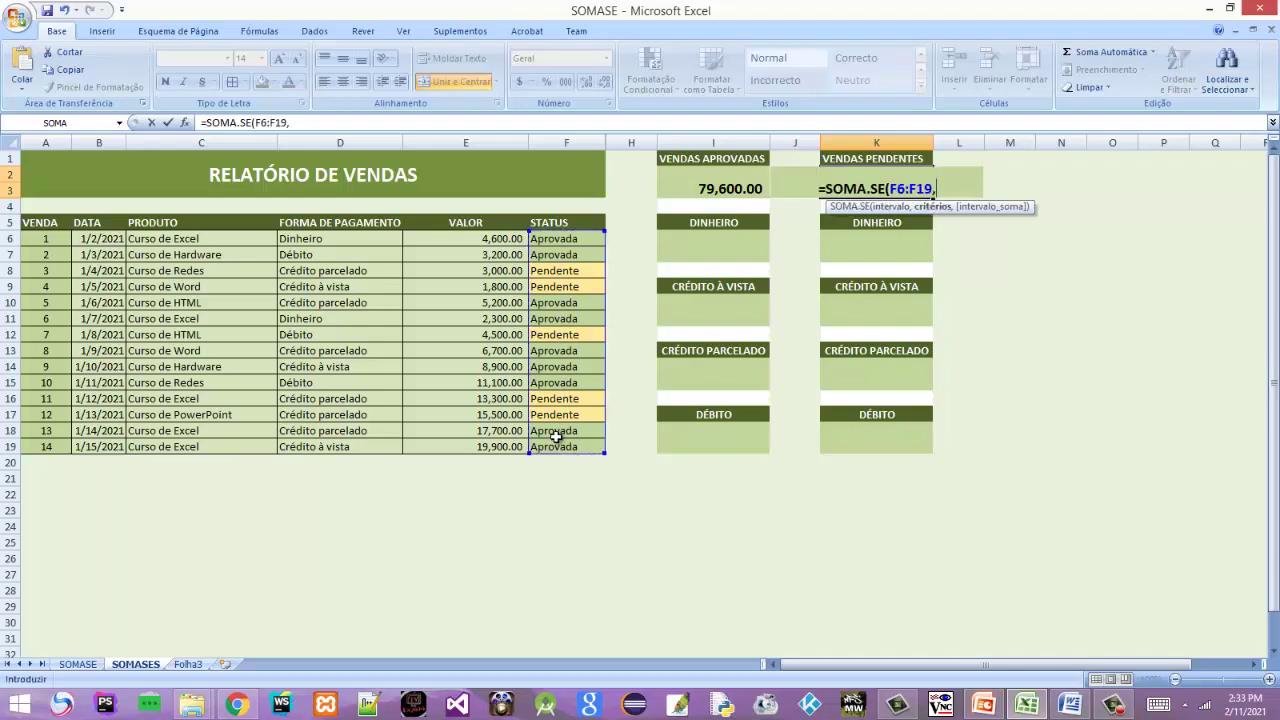
Add "Pendente" as the criterion of the SOMA.SE formula in K2
{"action": "type", "text": "\""}
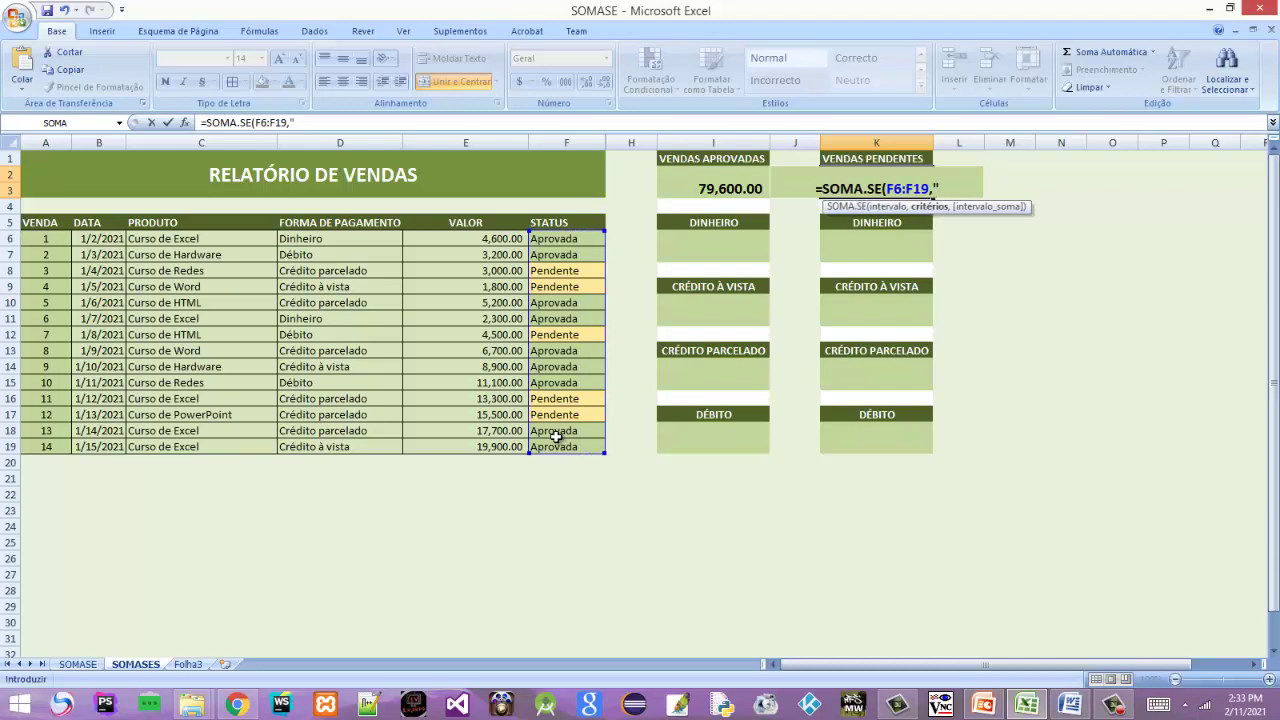
{"action": "type", "text": "Pen"}
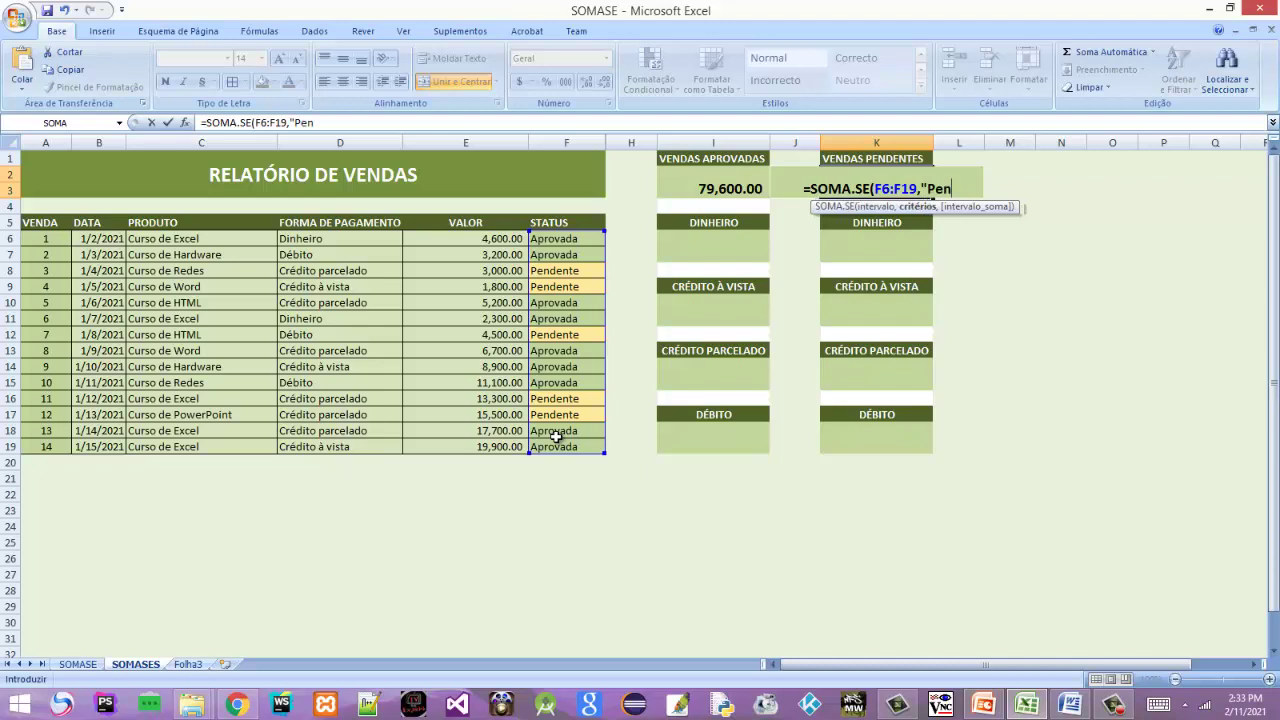
{"action": "type", "text": "dent"}
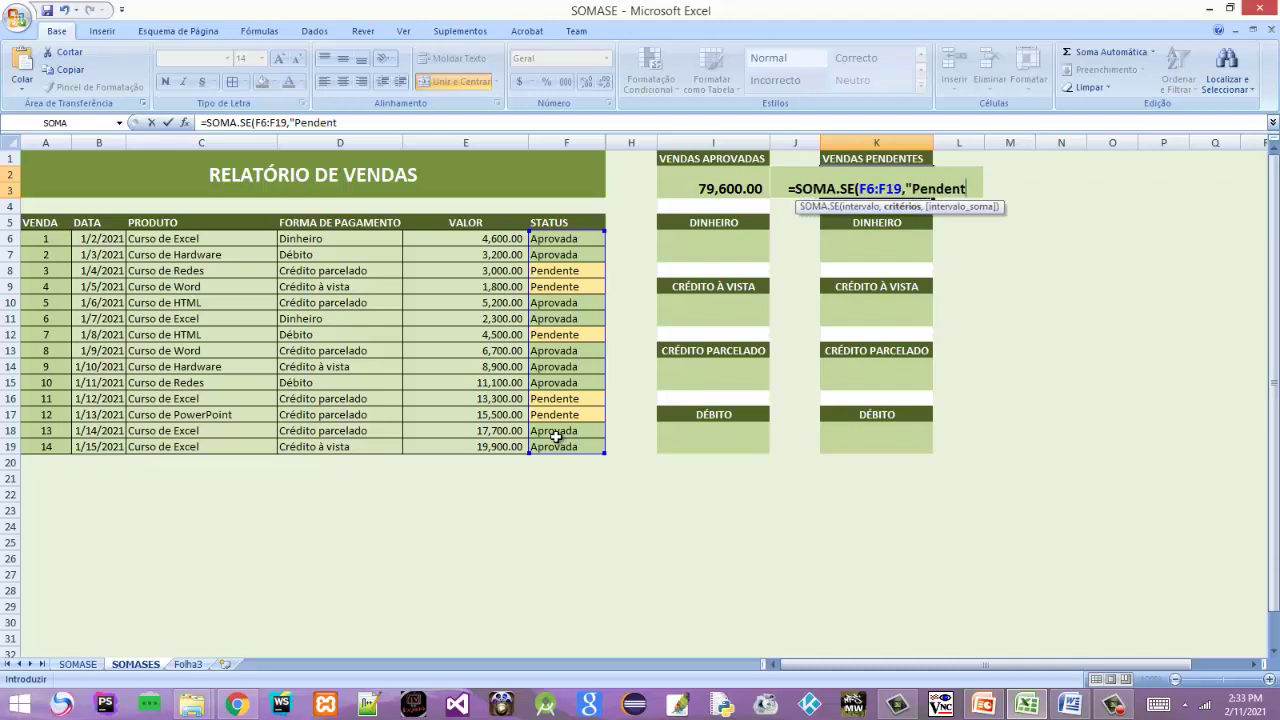
{"action": "type", "text": "e\""}
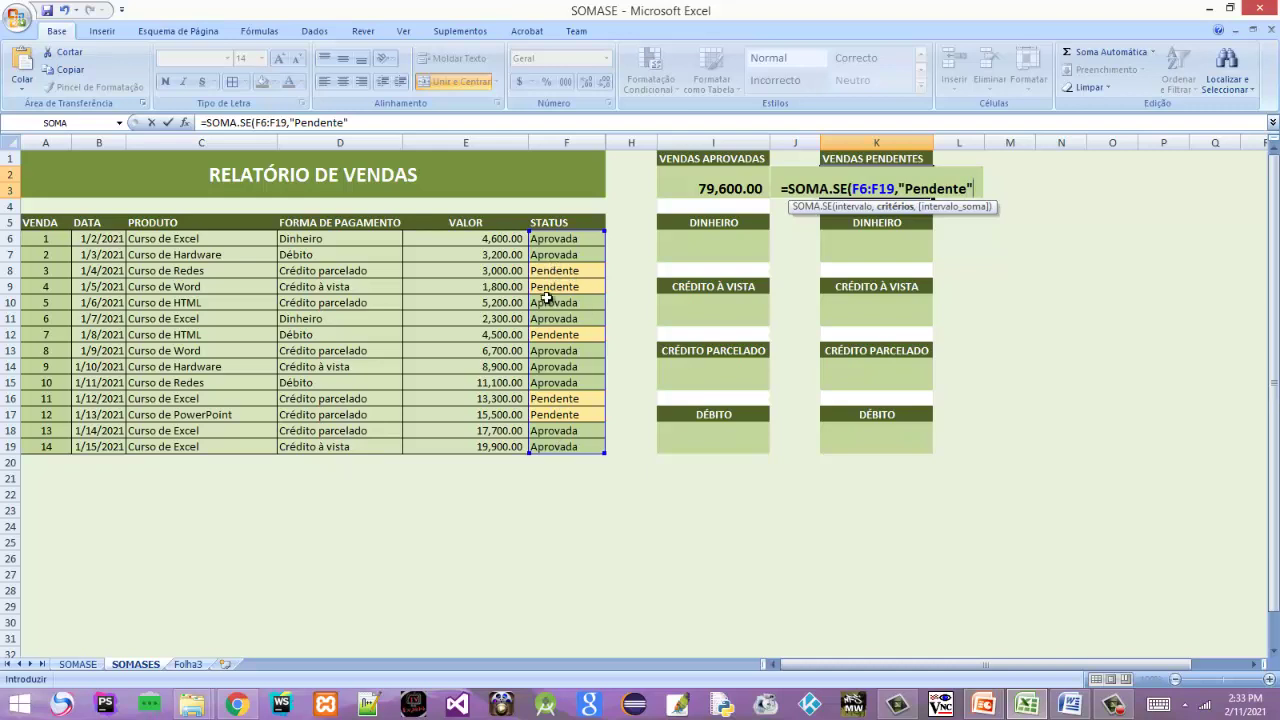
{"action": "type", "text": ","}
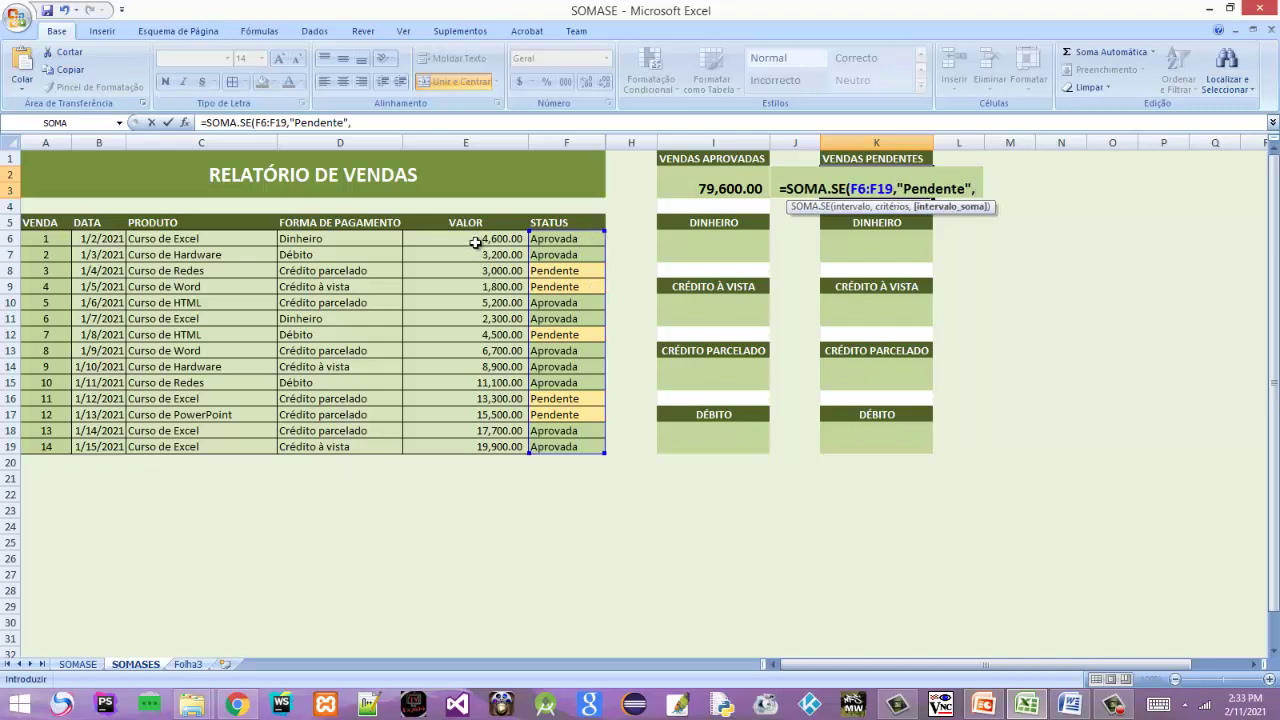
Complete the K2 formula with E6:E19 as the sum range and format the cell with the Vírgula style
{"action": "left_click", "coordinate": [477, 240]}
{"action": "left_click", "coordinate": [452, 443], "text": "shift"}
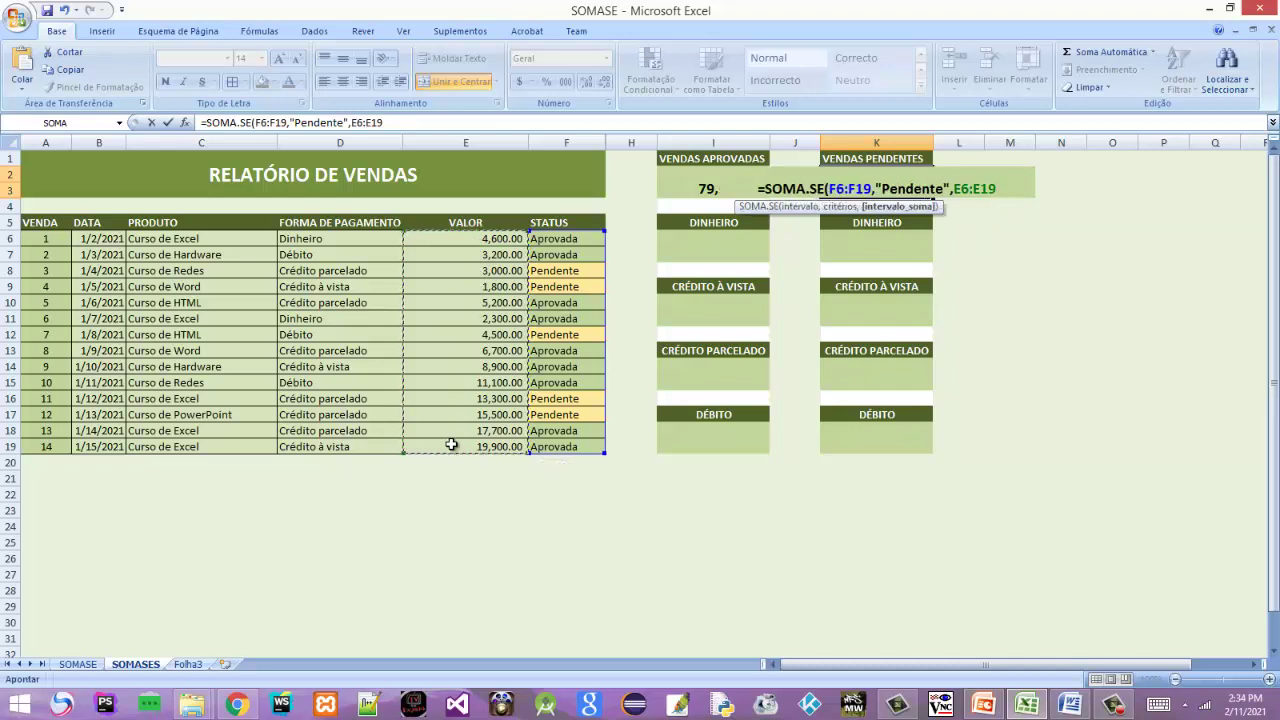
{"action": "type", "text": ")"}
{"action": "key", "text": "Return"}
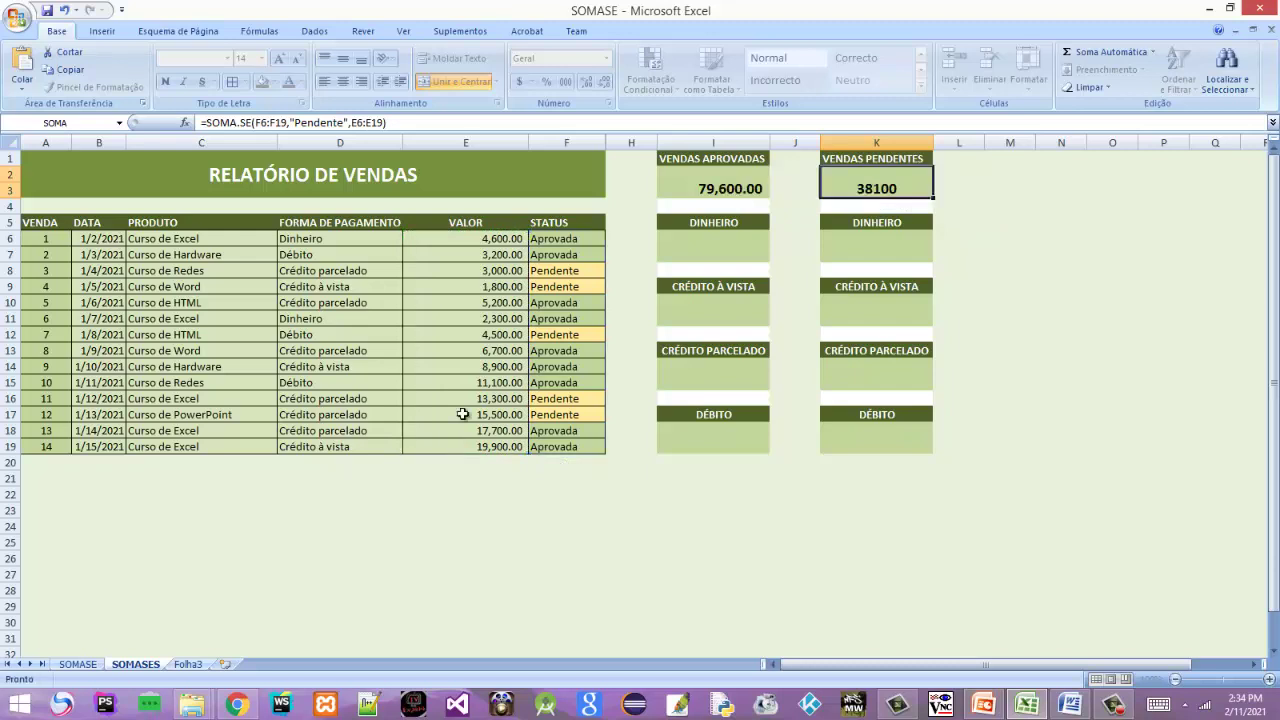
{"action": "left_click", "coordinate": [880, 192]}
{"action": "left_click", "coordinate": [563, 84]}
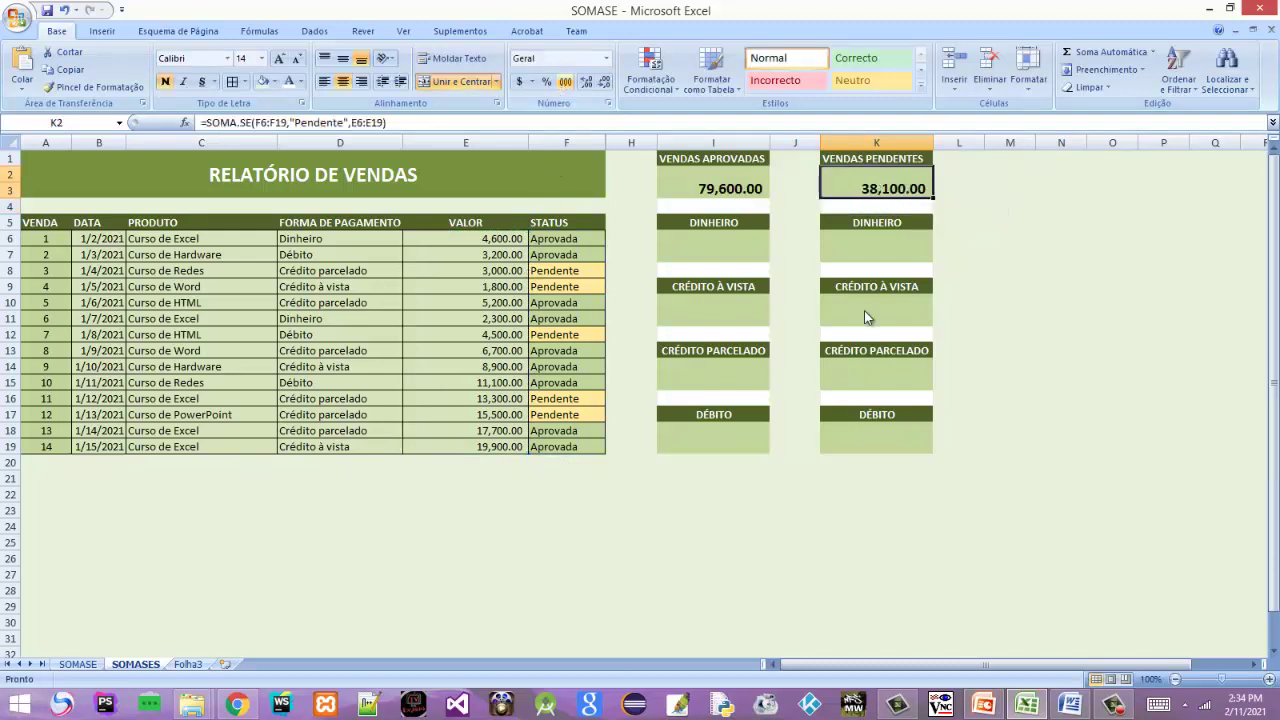
Review the SOMA.SE formulas in the Vendas Aprovadas and Vendas Pendentes result cells
{"action": "left_click", "coordinate": [712, 190]}
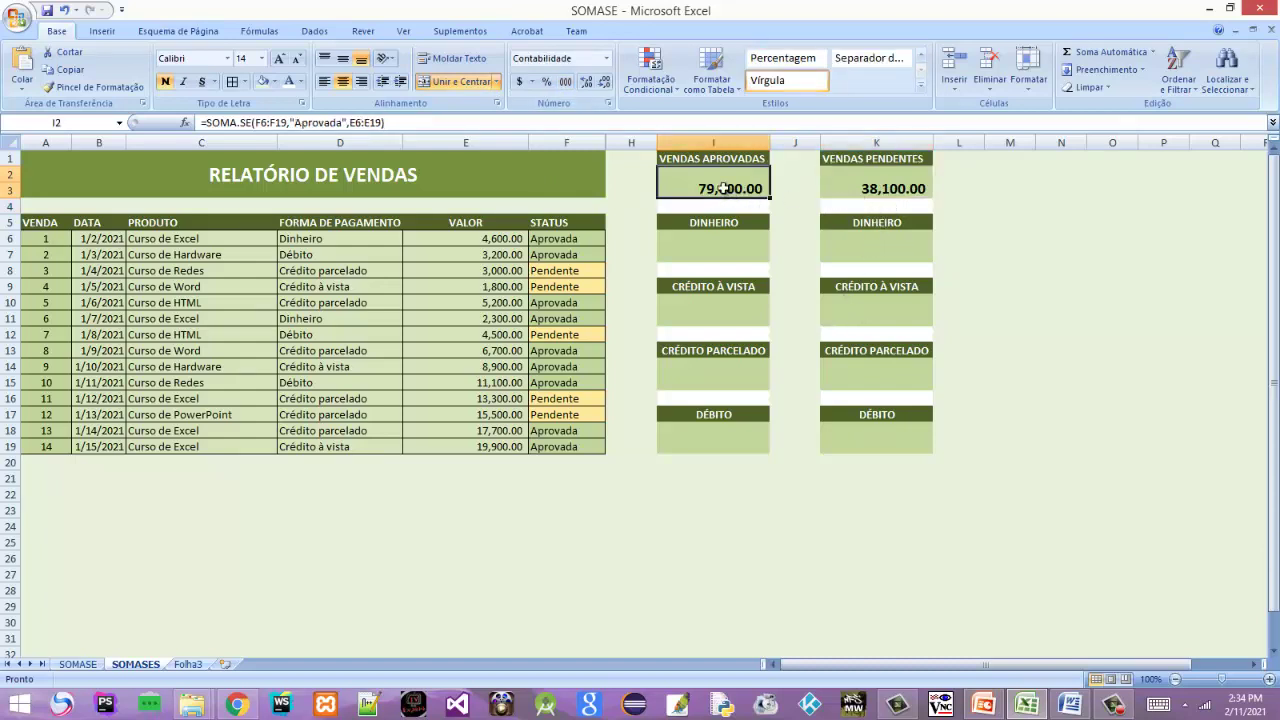
{"action": "left_click", "coordinate": [878, 188]}
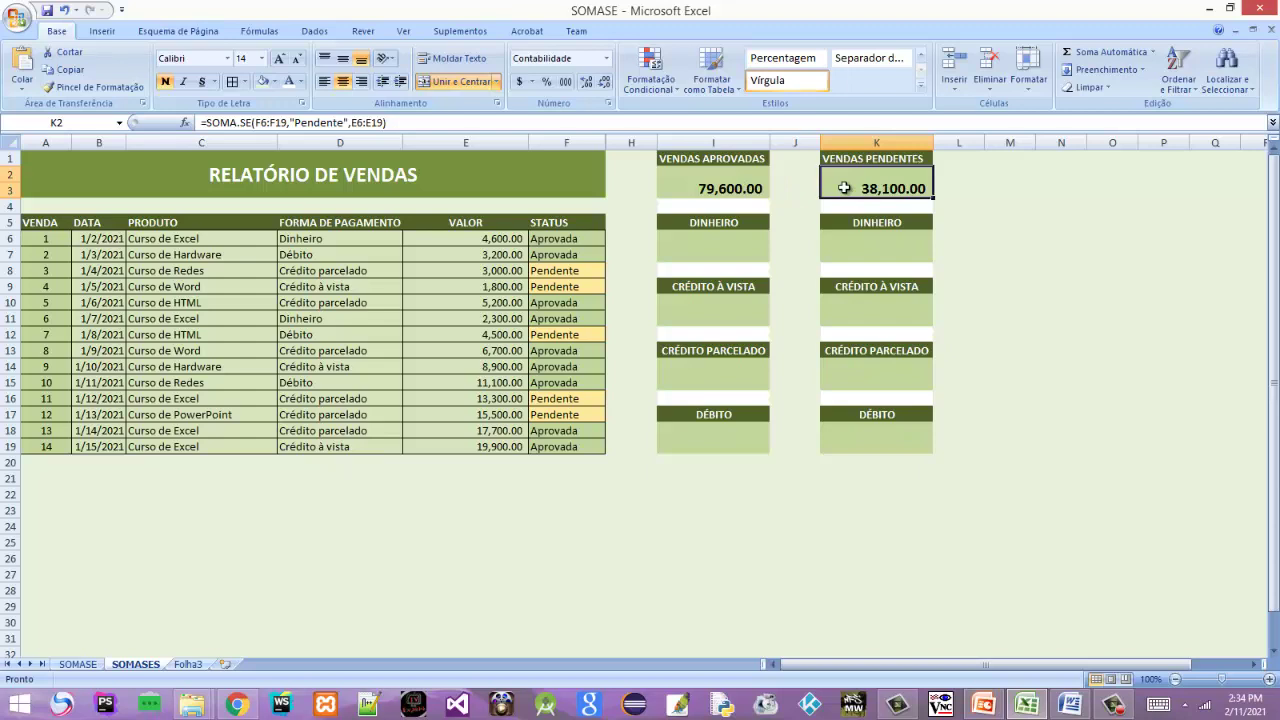
{"action": "left_click", "coordinate": [703, 187]}
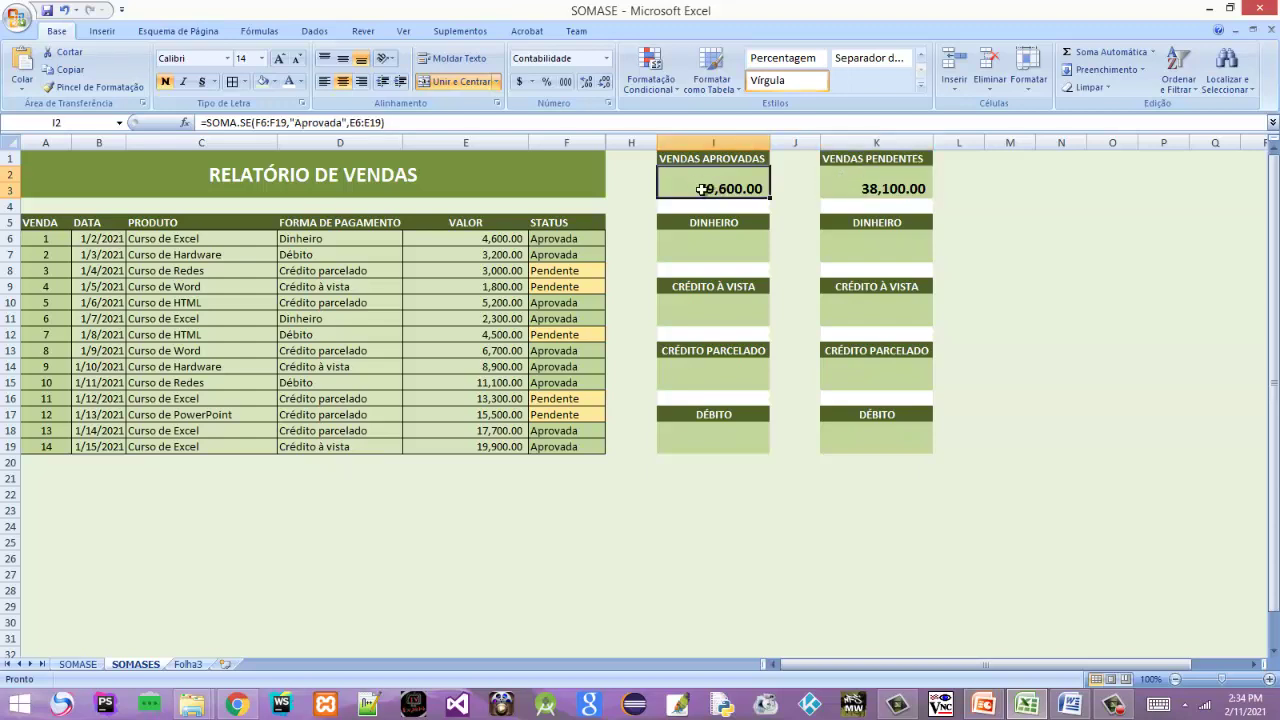
{"action": "left_click", "coordinate": [860, 196]}
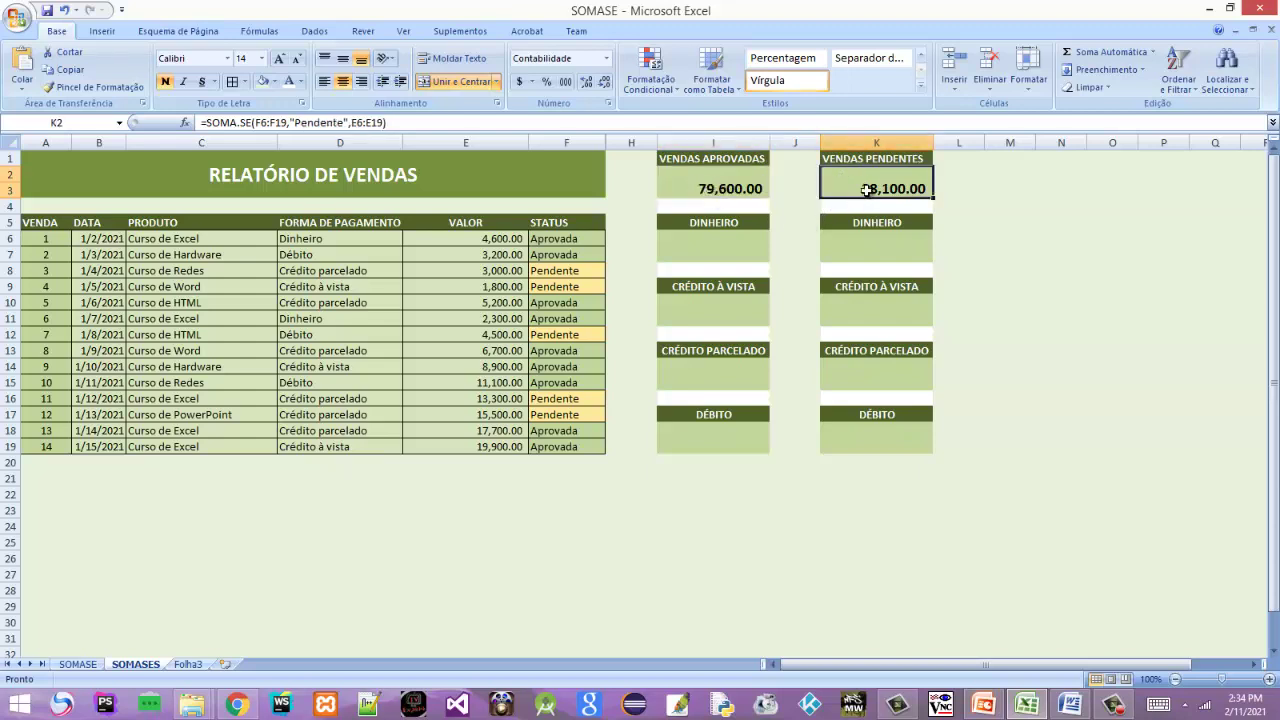
Begin a SOMA.SE.S formula in the approved sales' Dinheiro cell I6 with E6:E19 as the sum range
{"action": "left_click", "coordinate": [716, 249]}
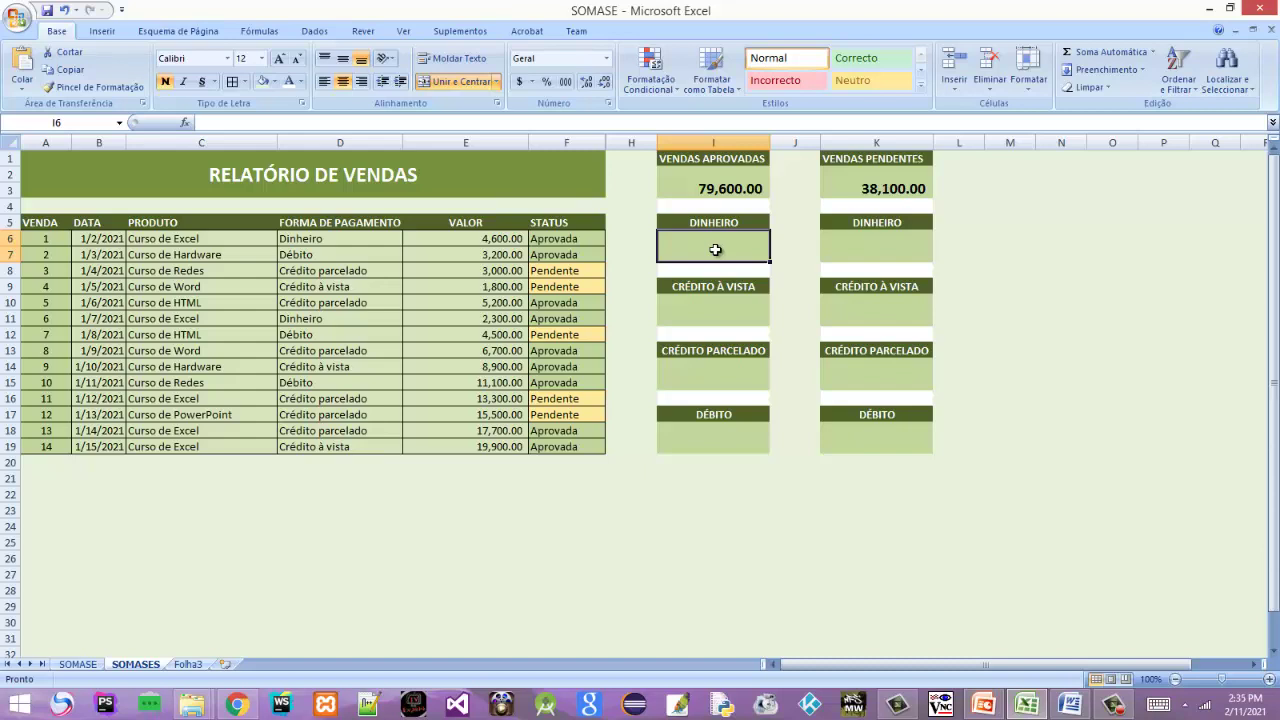
{"action": "type", "text": "="}
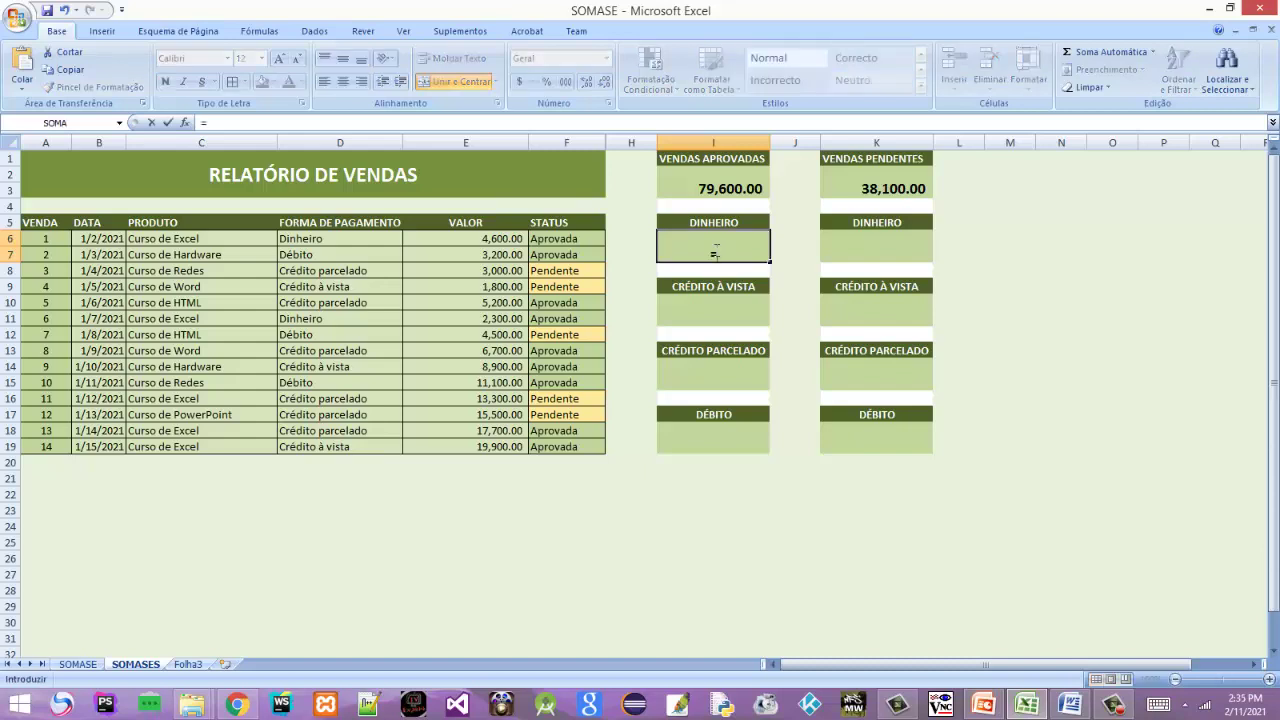
{"action": "type", "text": "som"}
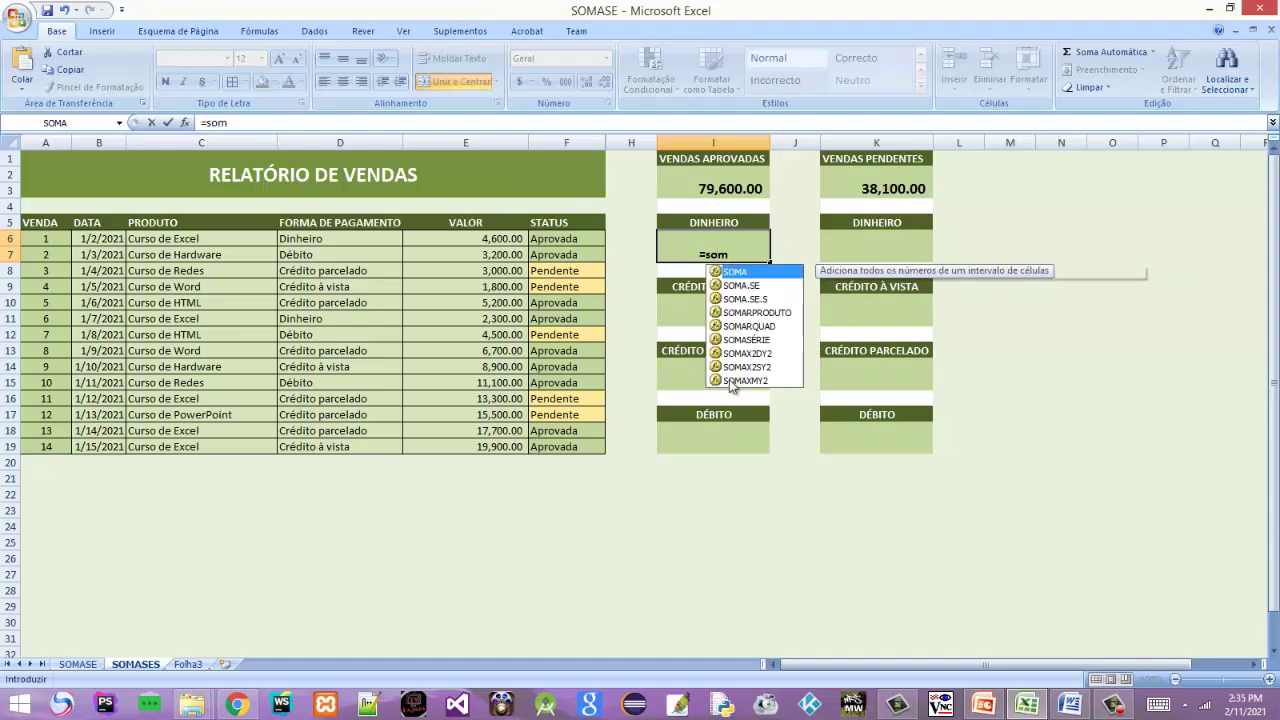
{"action": "key", "text": "Down"}
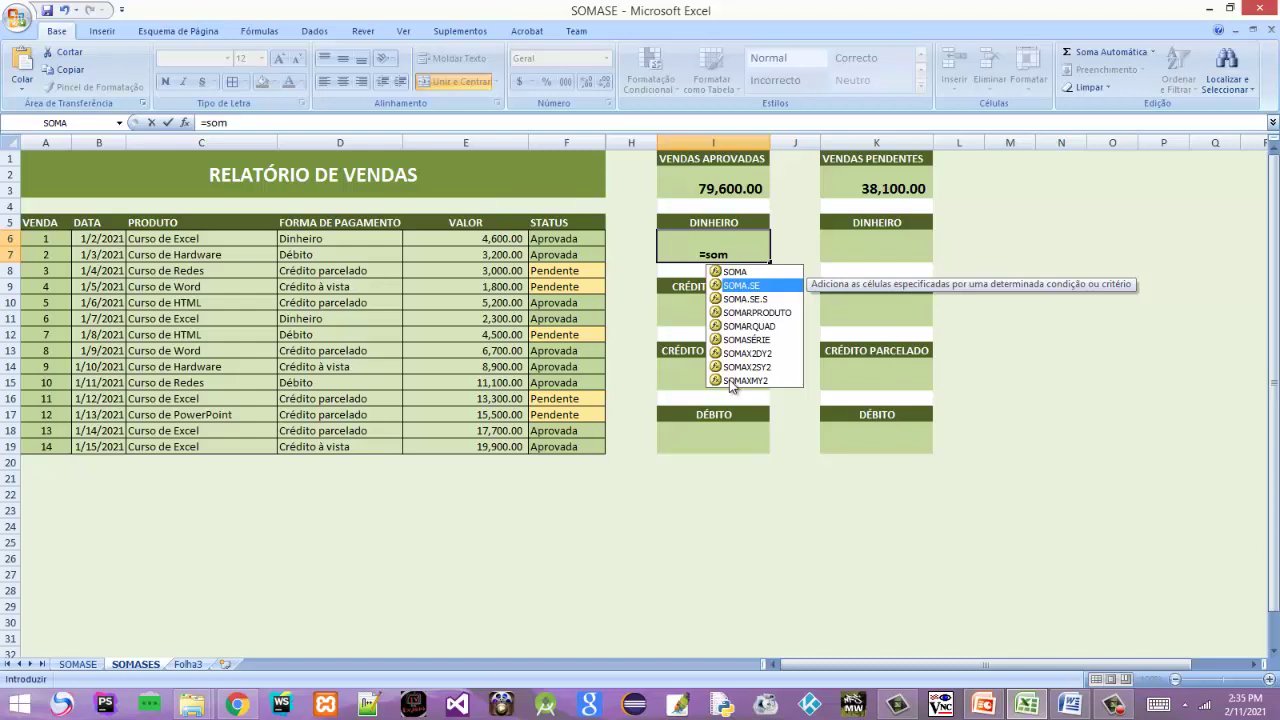
{"action": "key", "text": "Down"}
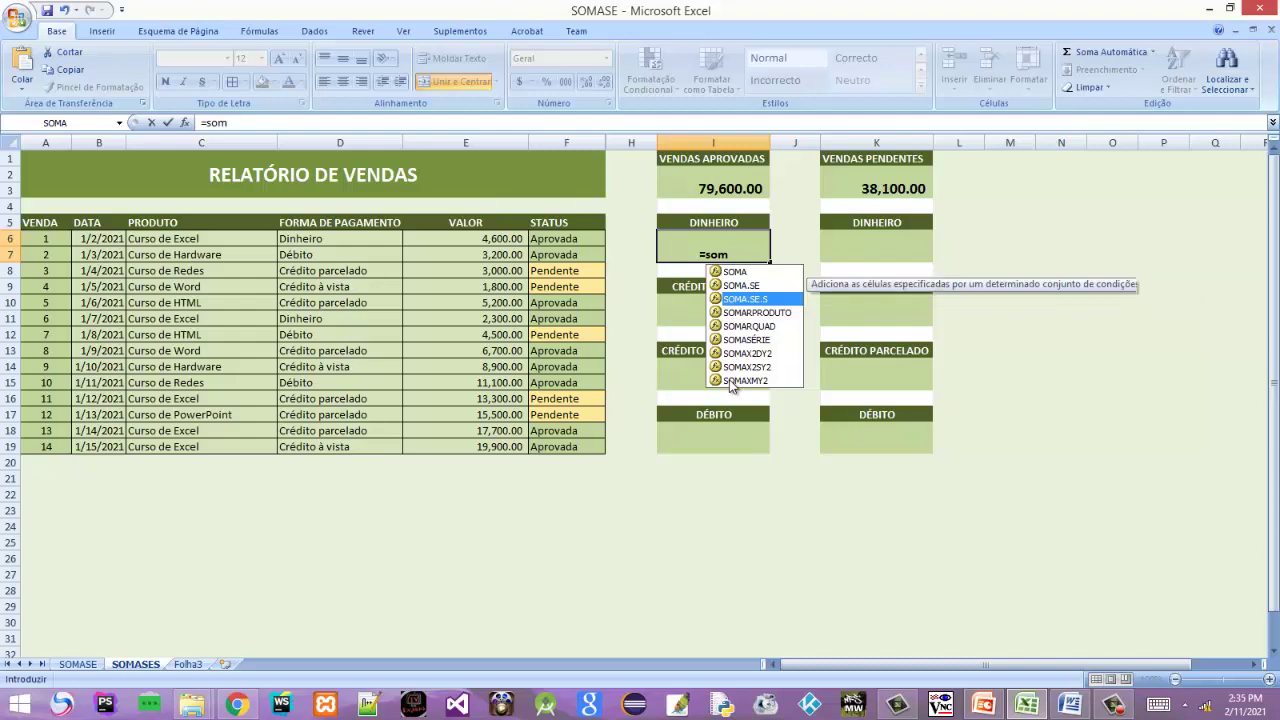
{"action": "key", "text": "Up"}
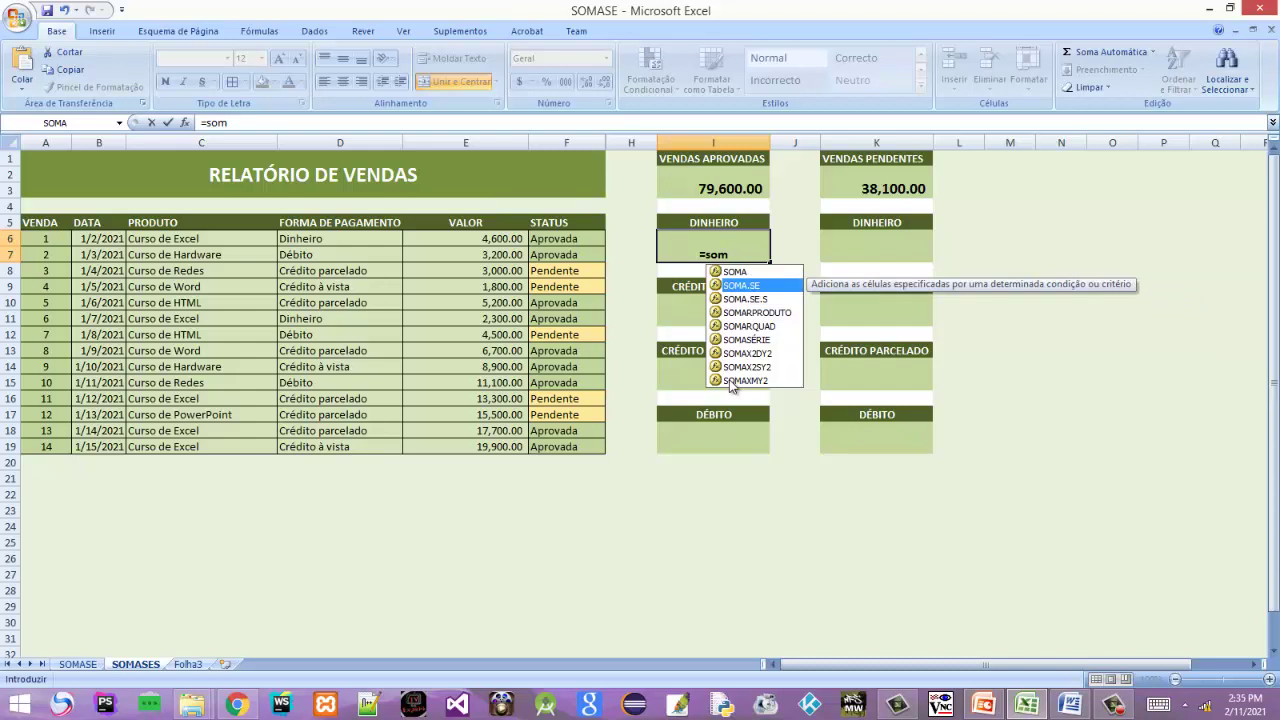
{"action": "key", "text": "Down"}
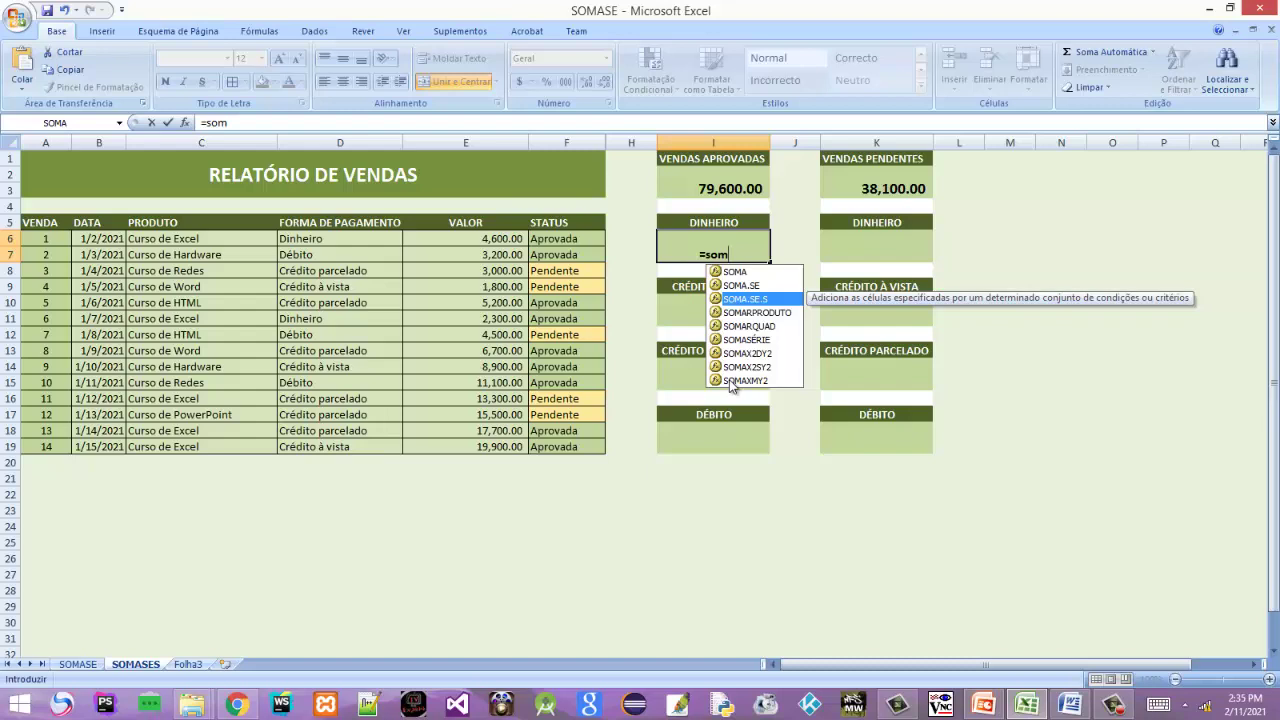
{"action": "key", "text": "Tab"}
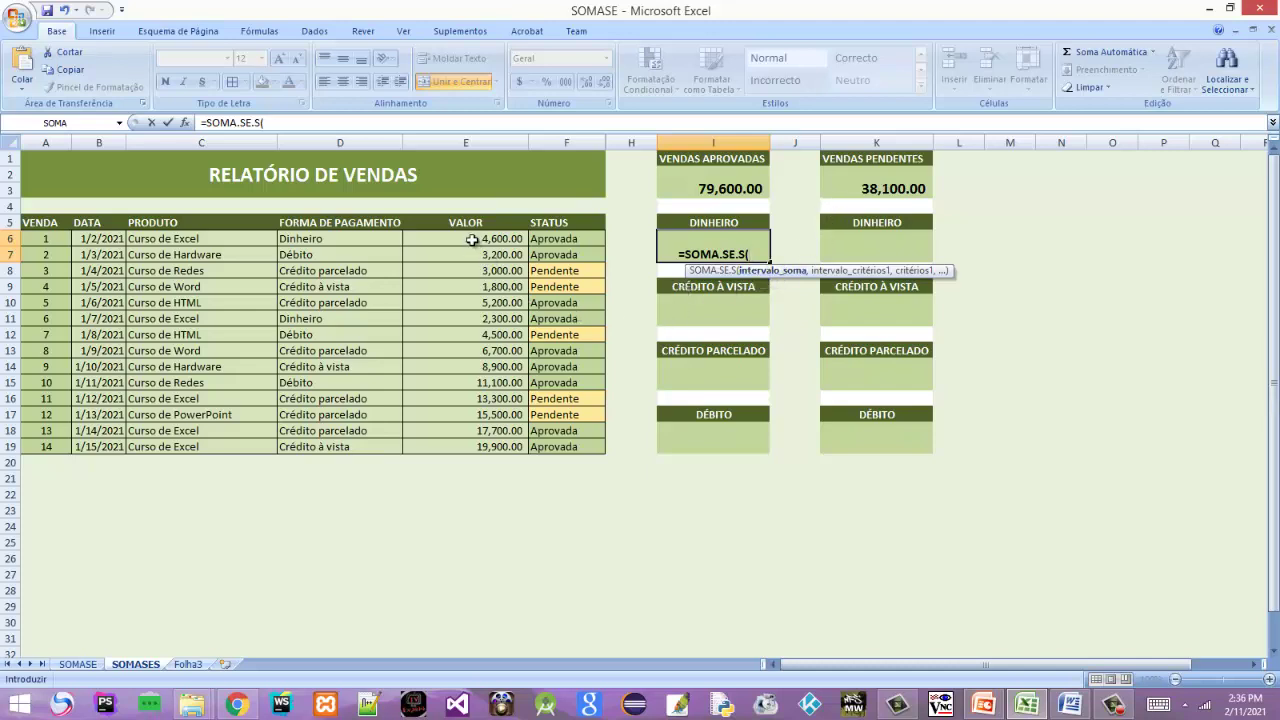
{"action": "left_click_drag", "start_coordinate": [466, 480], "coordinate": [460, 420]}
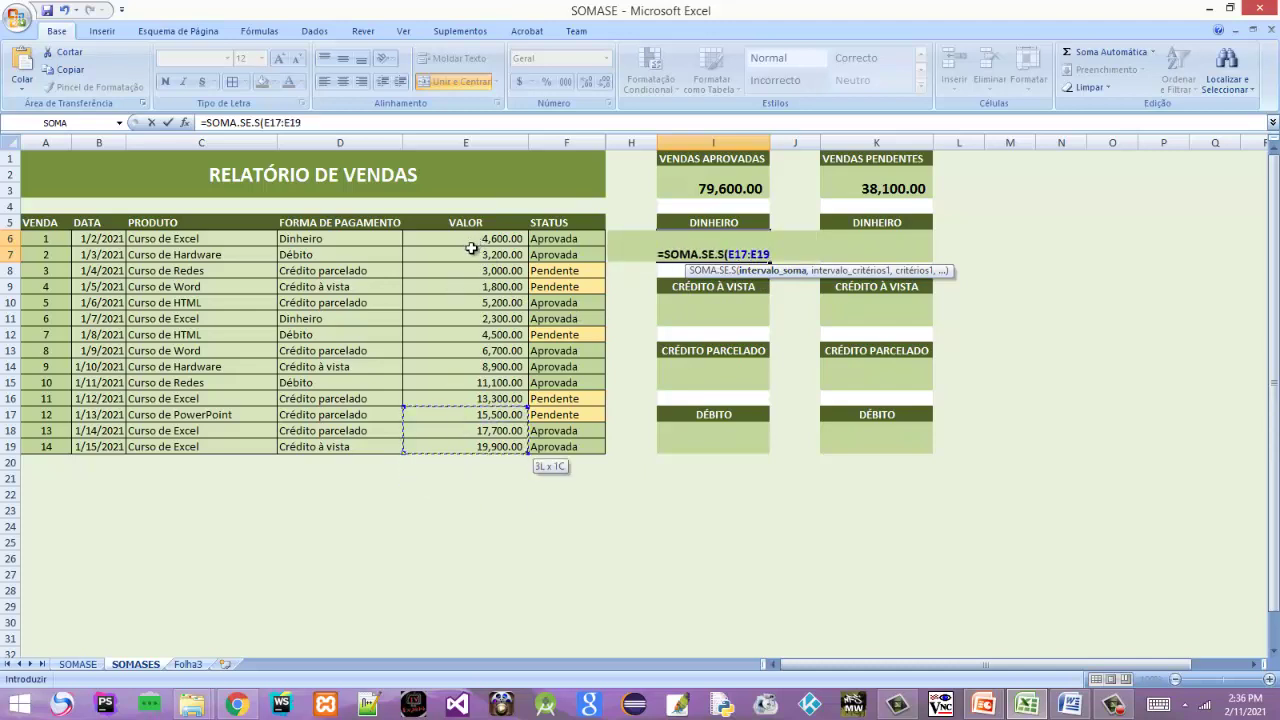
{"action": "left_click_drag", "start_coordinate": [465, 238], "coordinate": [468, 446]}
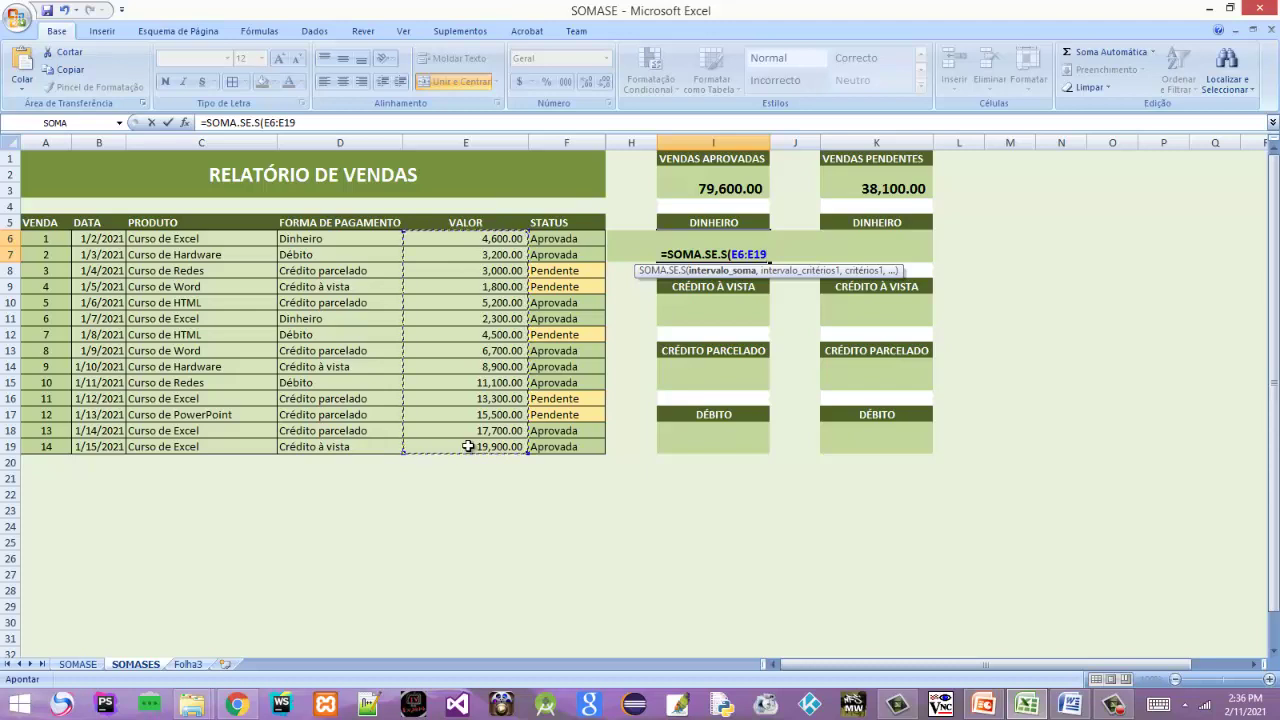
{"action": "type", "text": ","}
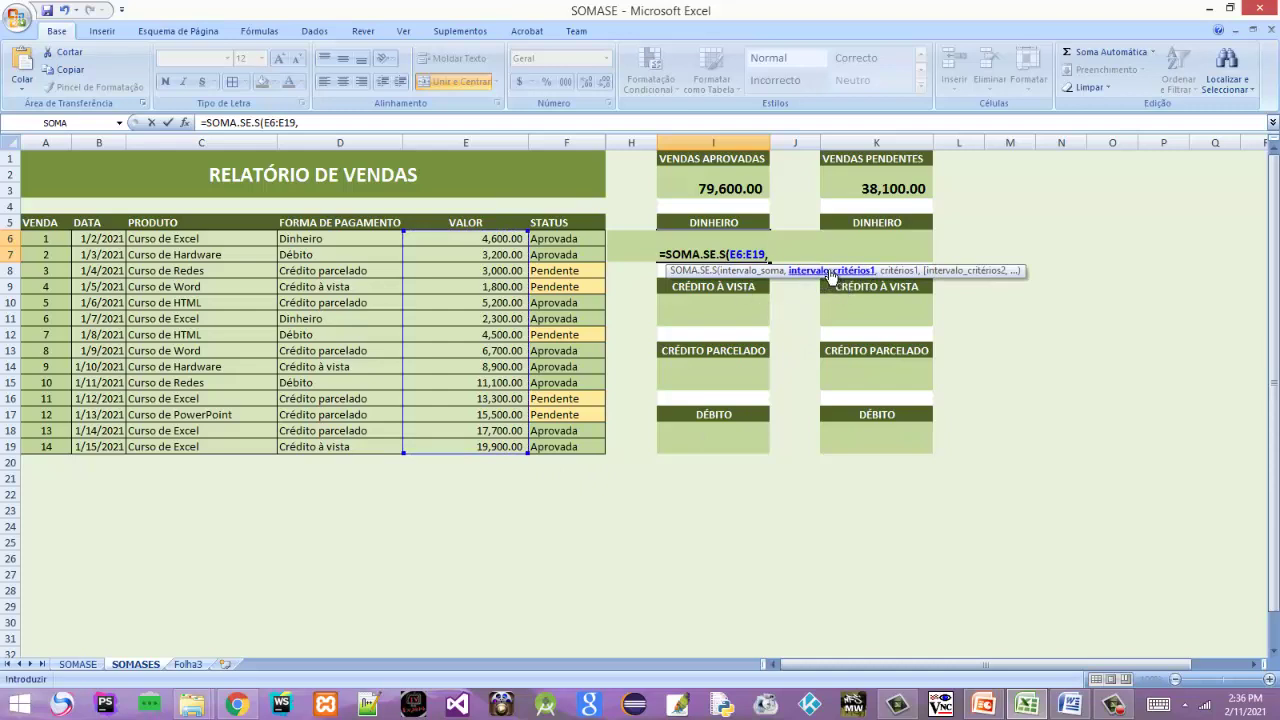
Add F6:F19 as the first criteria range of the I6 SOMA.SE.S formula, with "Aprovada" as its criterion
{"action": "left_click", "coordinate": [562, 240]}
{"action": "left_click_drag", "start_coordinate": [560, 241], "coordinate": [558, 272]}
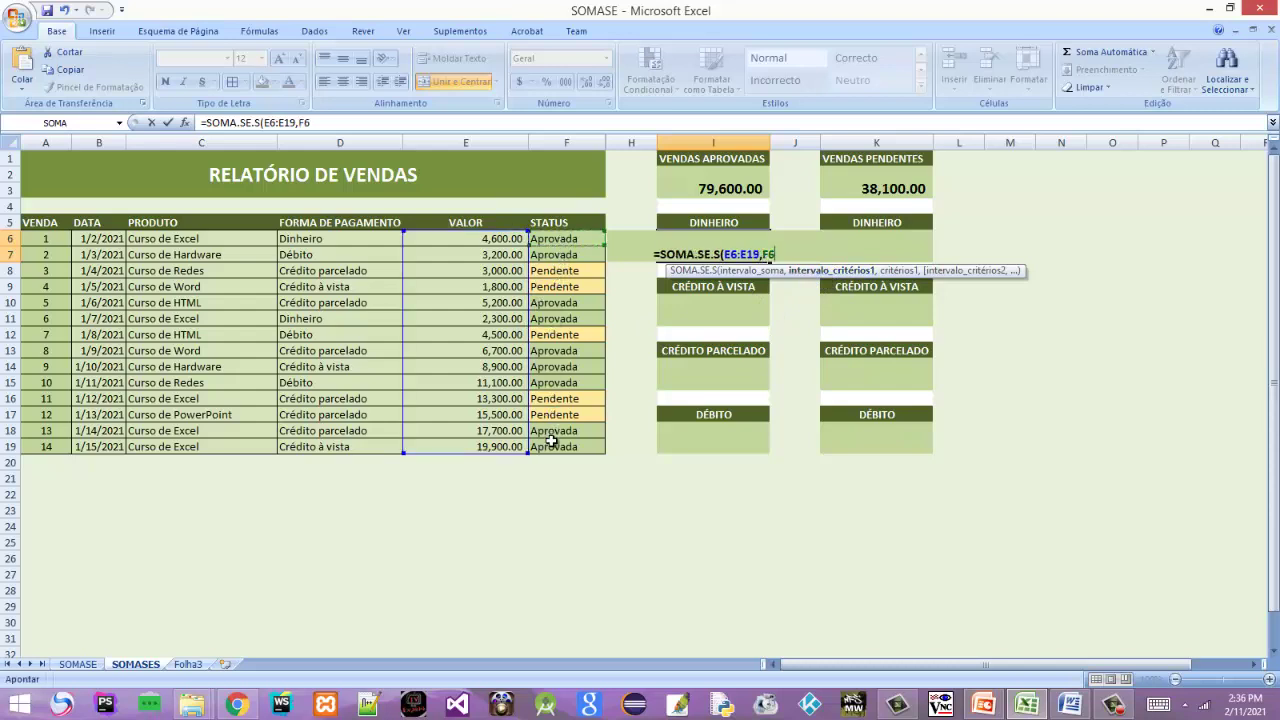
{"action": "left_click_drag", "start_coordinate": [551, 447], "coordinate": [551, 447]}
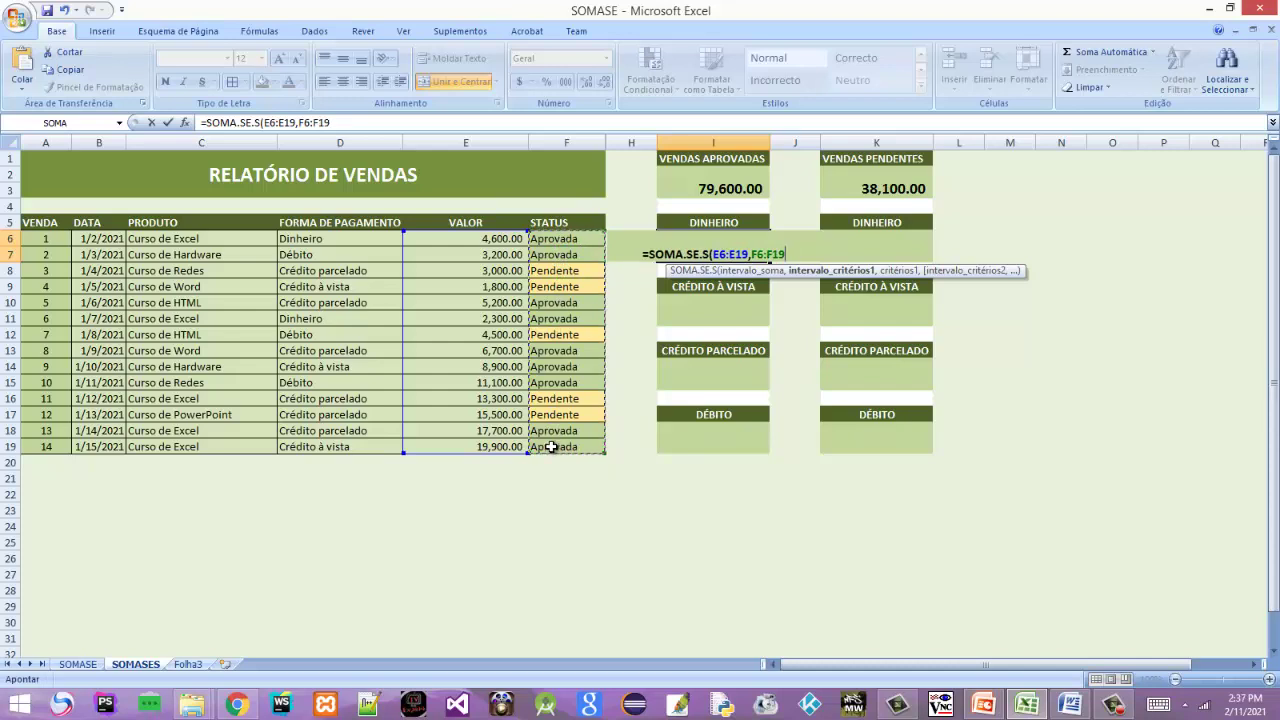
{"action": "type", "text": ","}
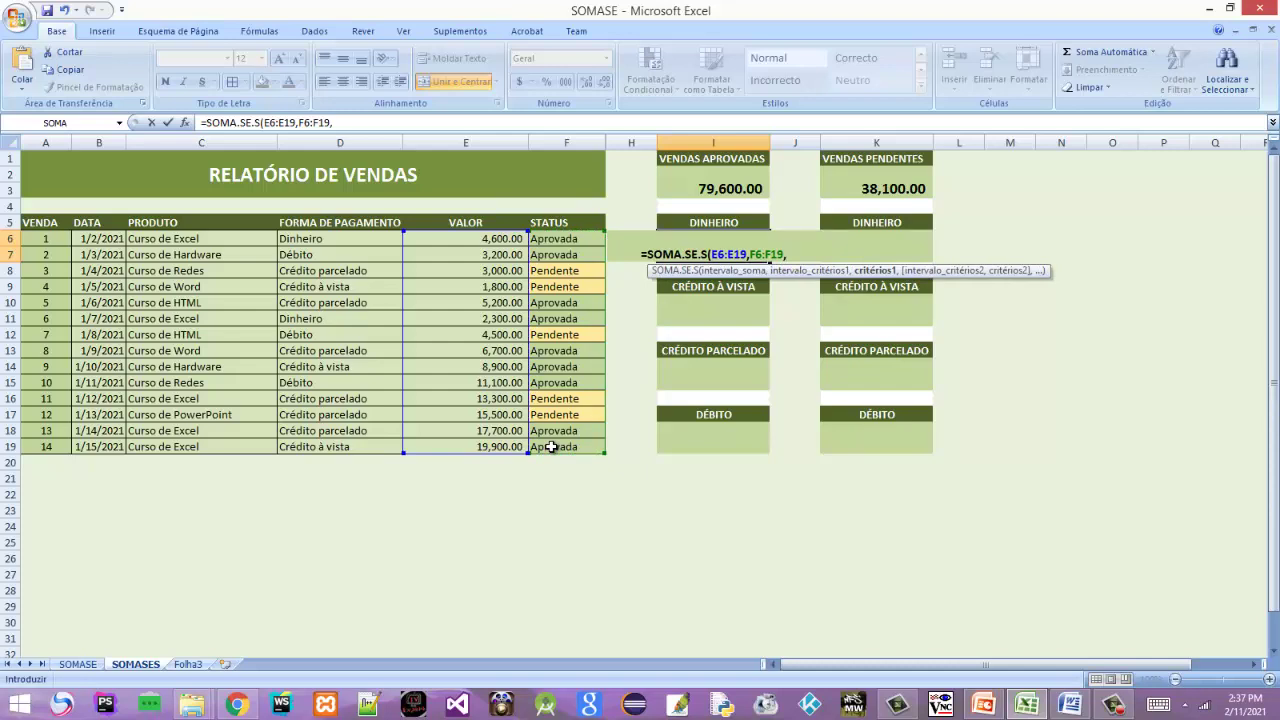
{"action": "type", "text": "\""}
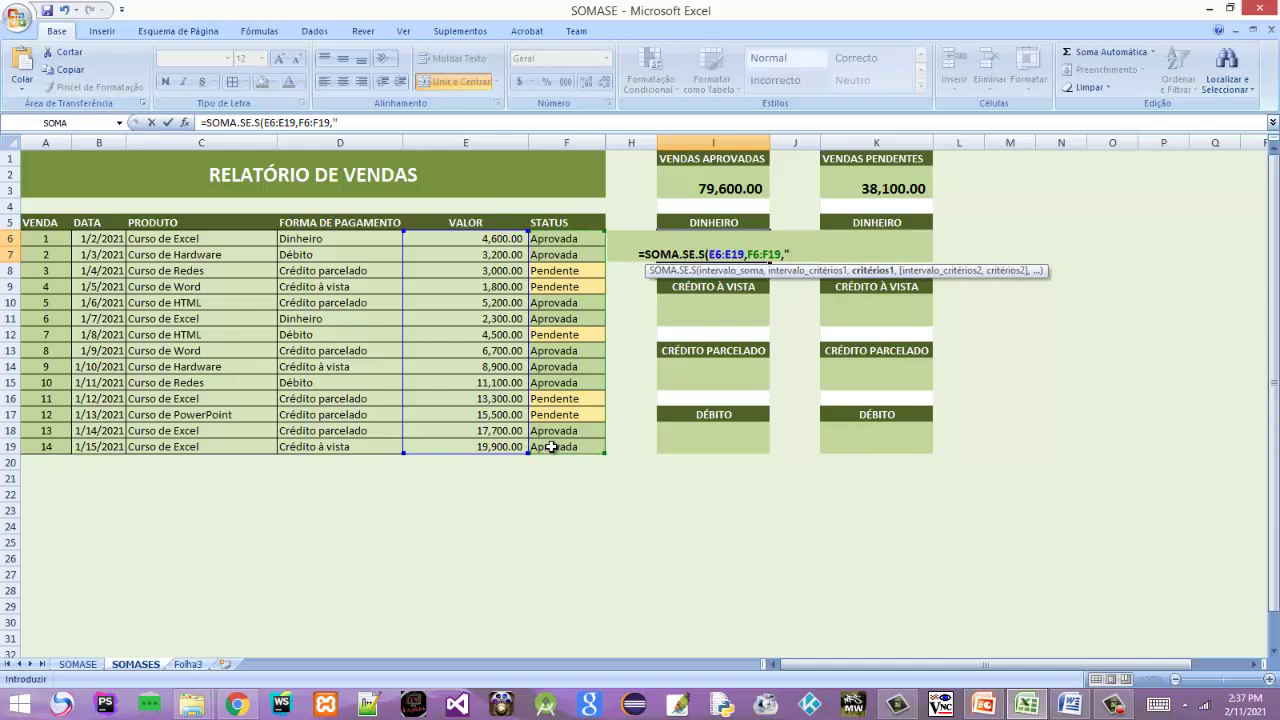
{"action": "type", "text": "Apr"}
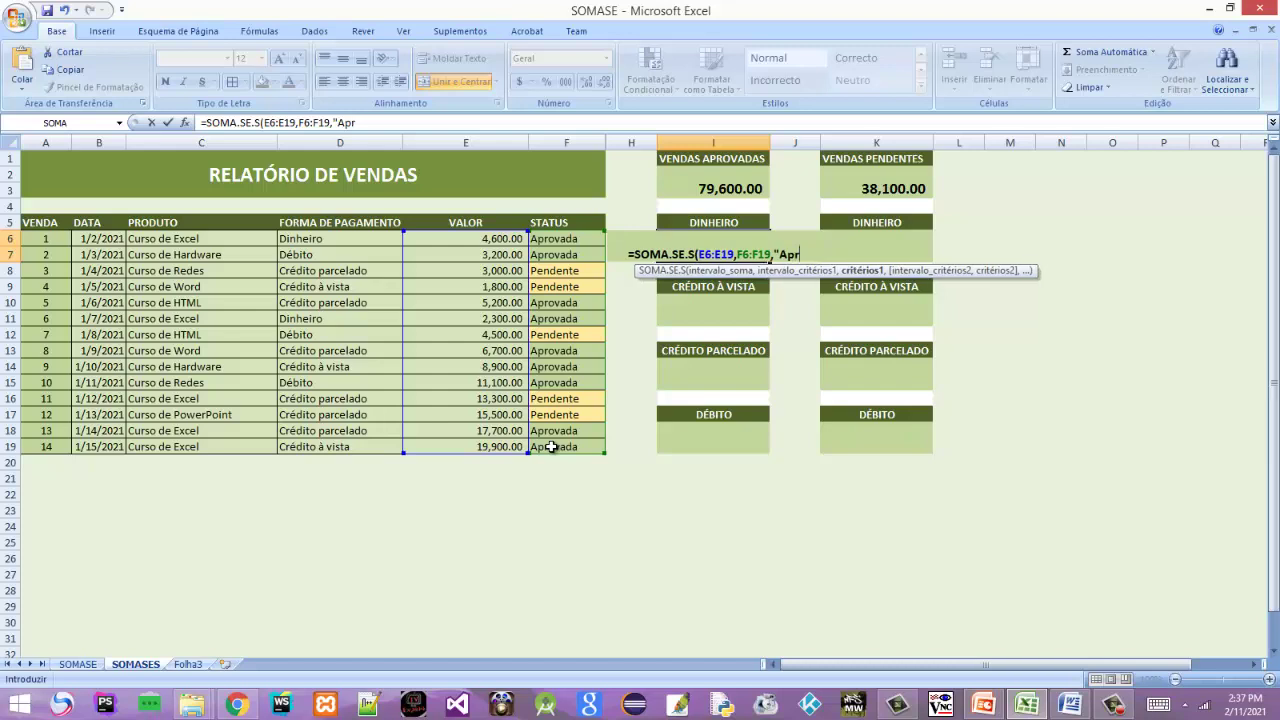
{"action": "type", "text": "ovada"}
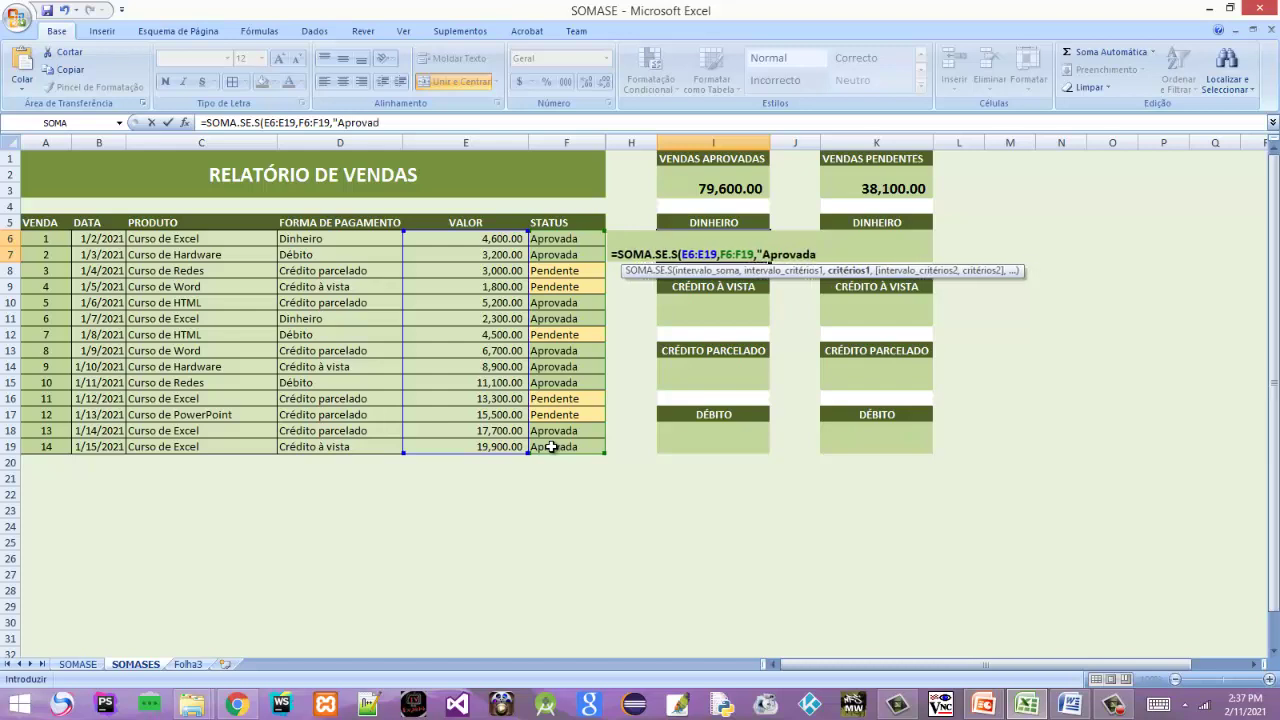
{"action": "type", "text": "\""}
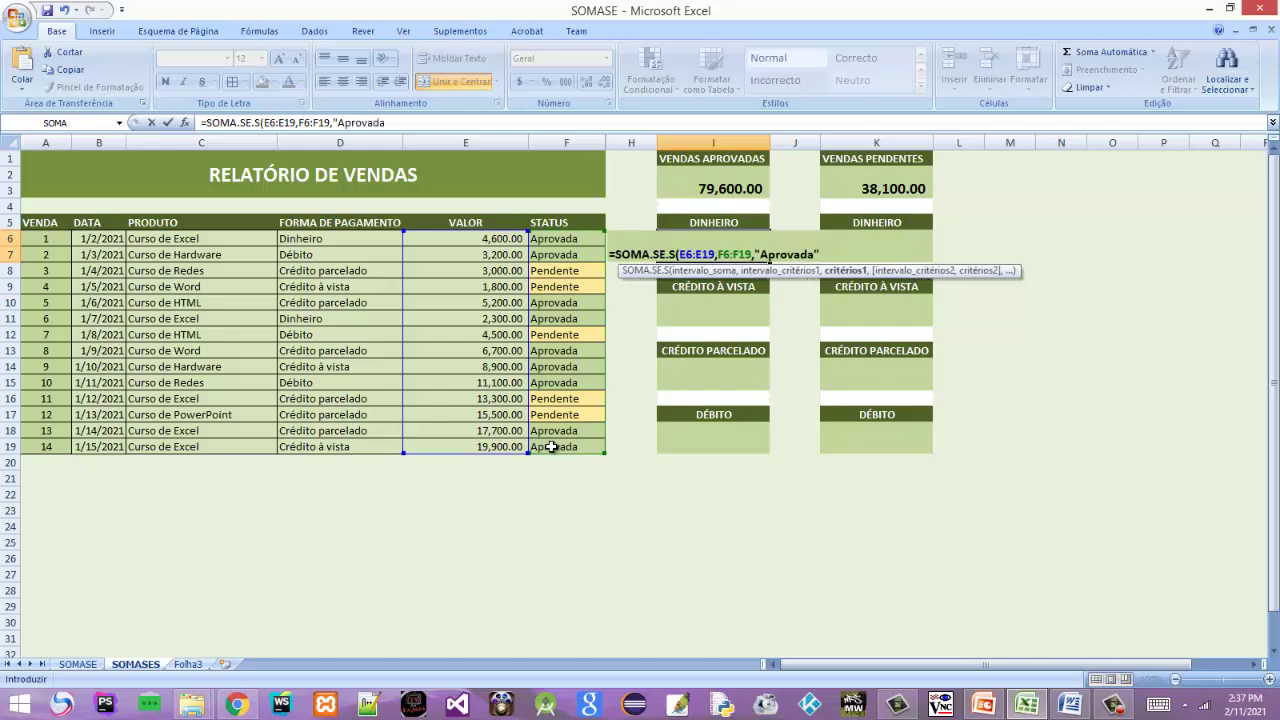
{"action": "type", "text": ","}
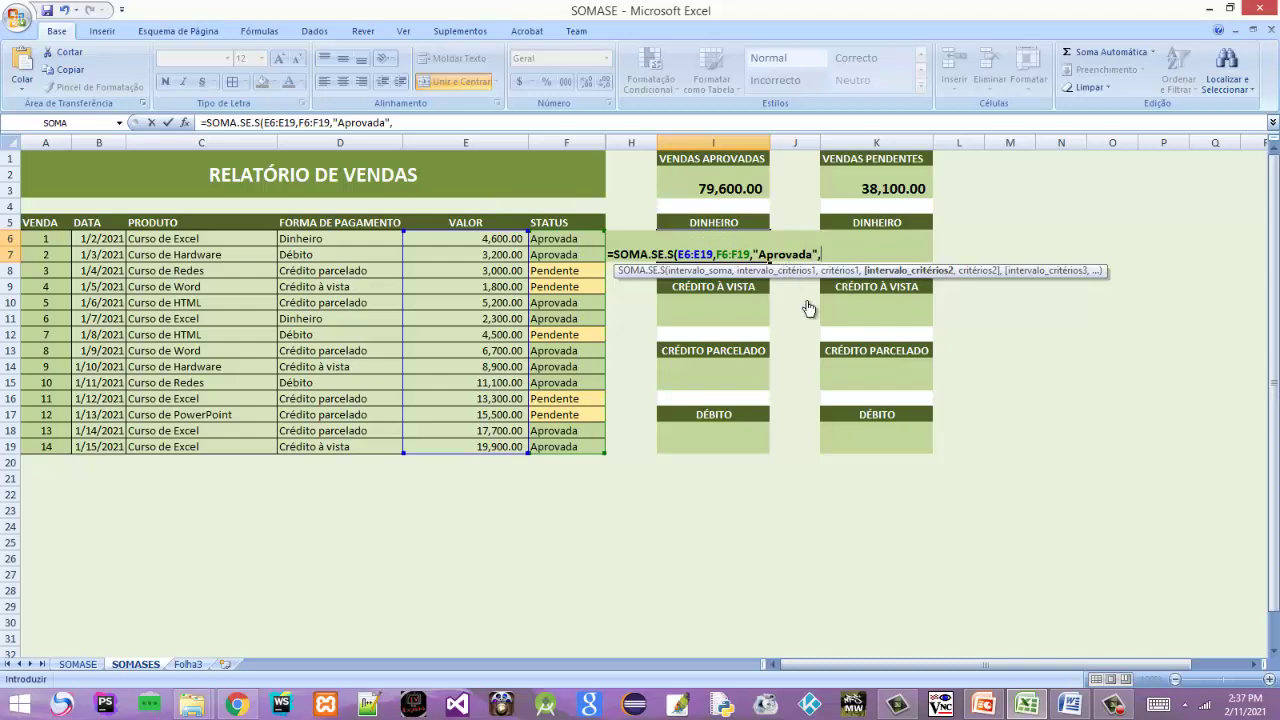
Complete the I6 formula with criteria range D6:D19 and criterion "Dinheiro", and format the cell with the Vírgula style
{"action": "left_click", "coordinate": [319, 244]}
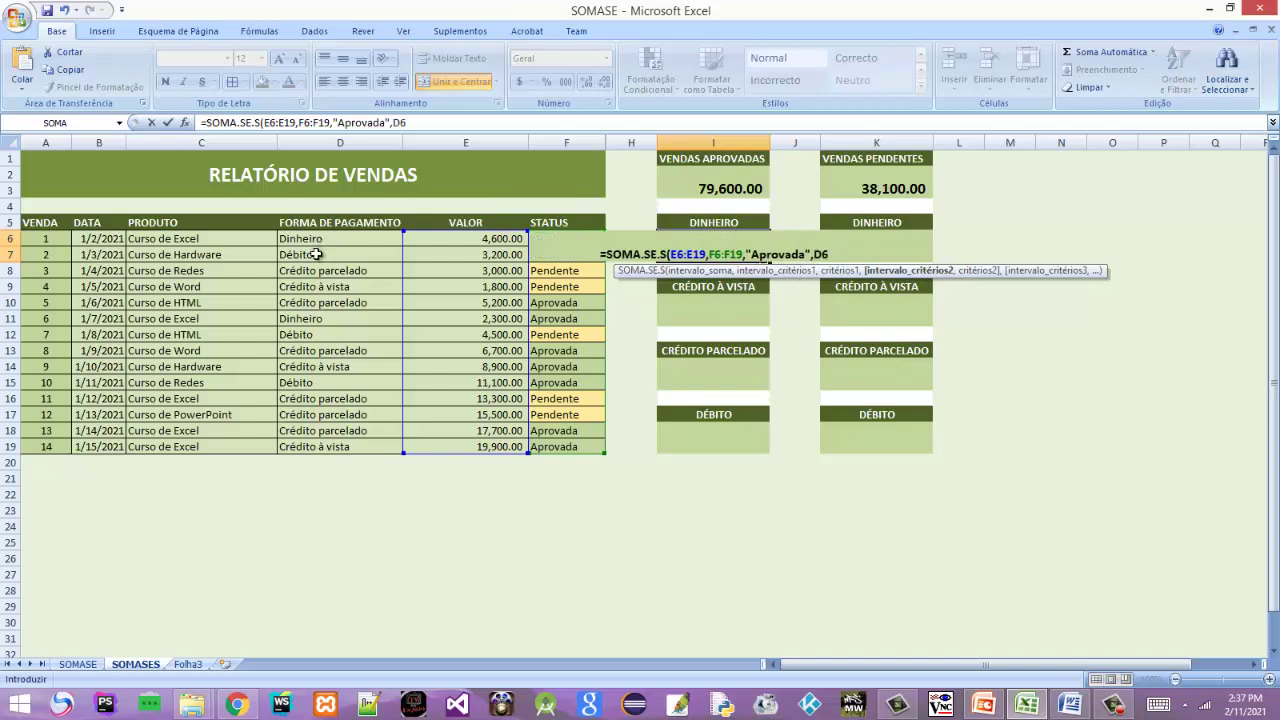
{"action": "left_click_drag", "start_coordinate": [303, 424], "coordinate": [303, 447]}
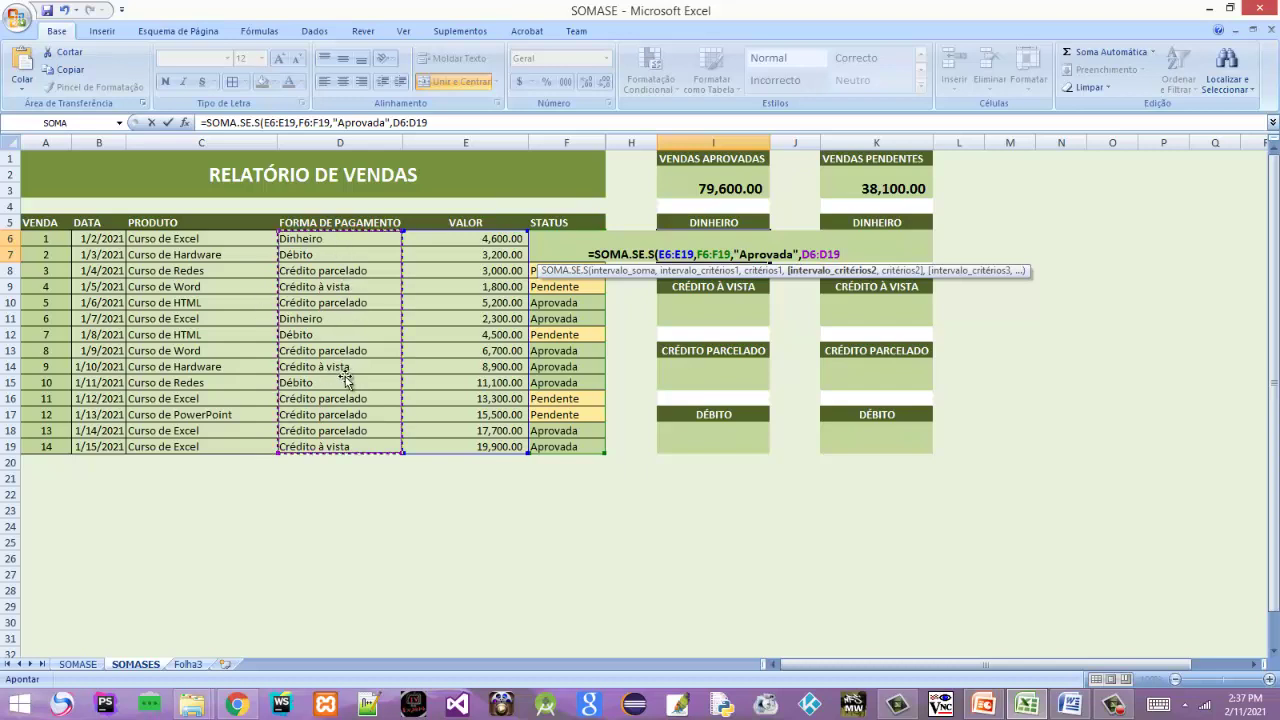
{"action": "type", "text": ","}
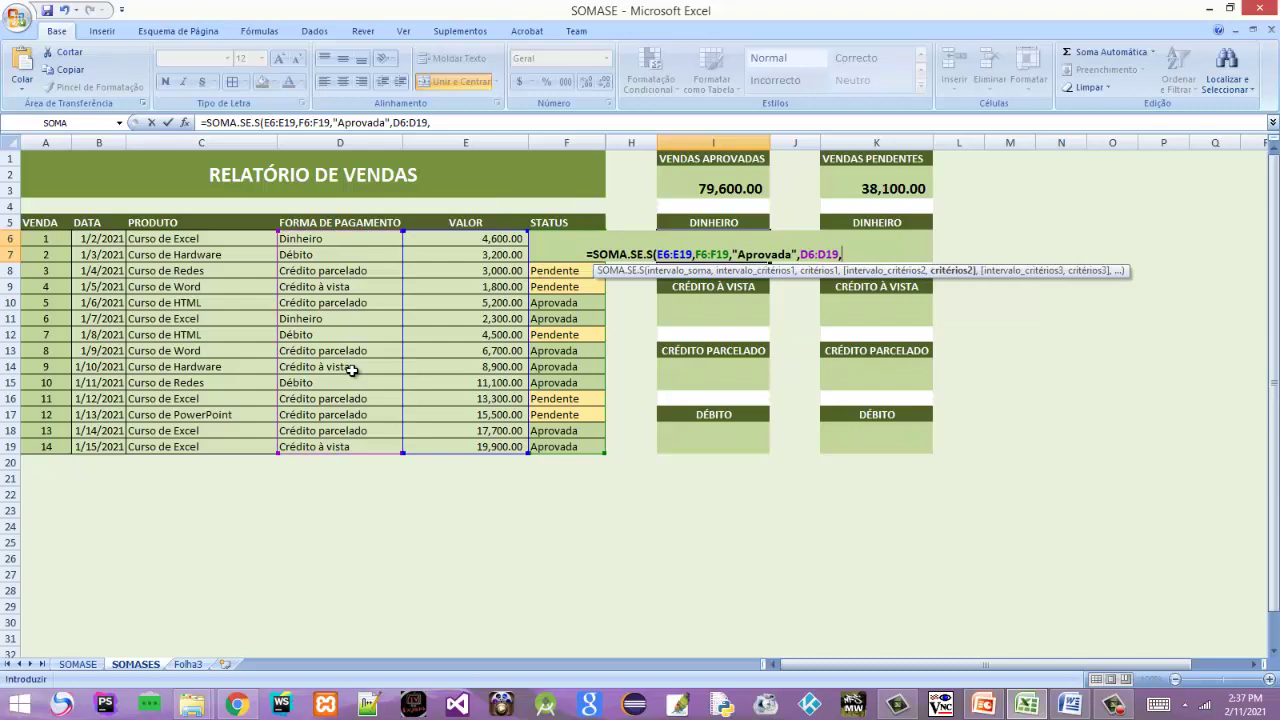
{"action": "type", "text": "\""}
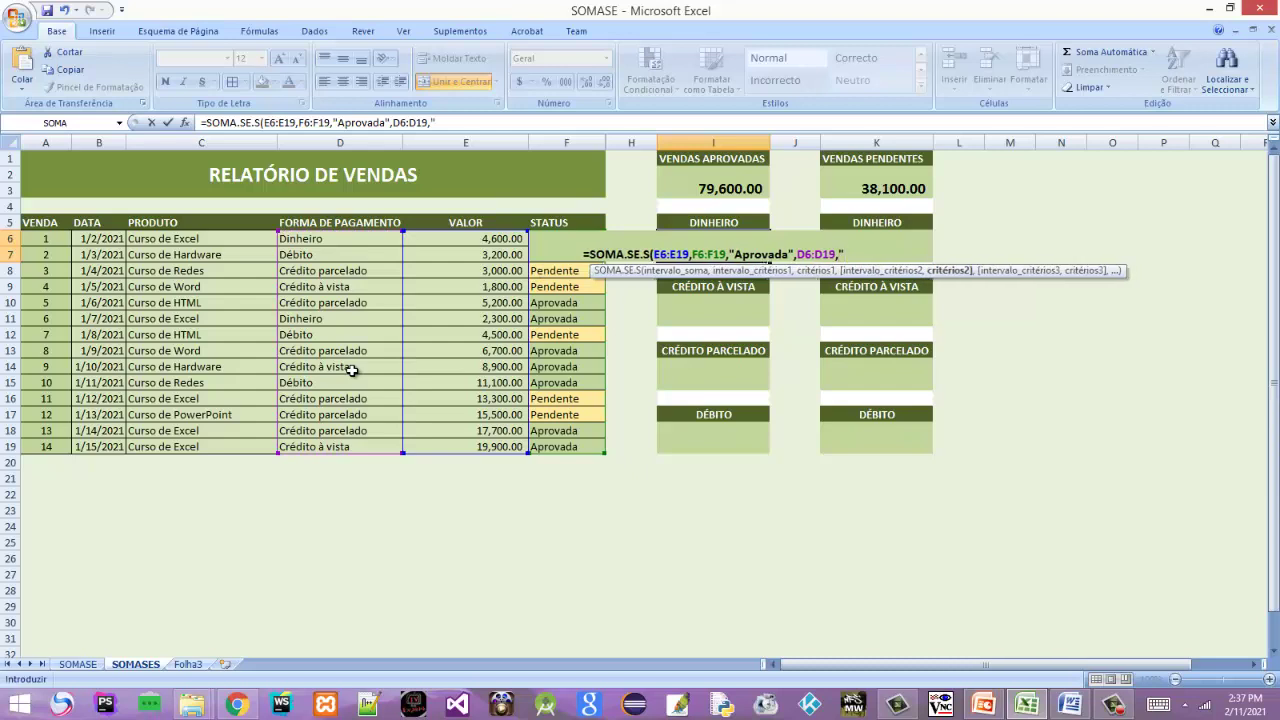
{"action": "type", "text": "D"}
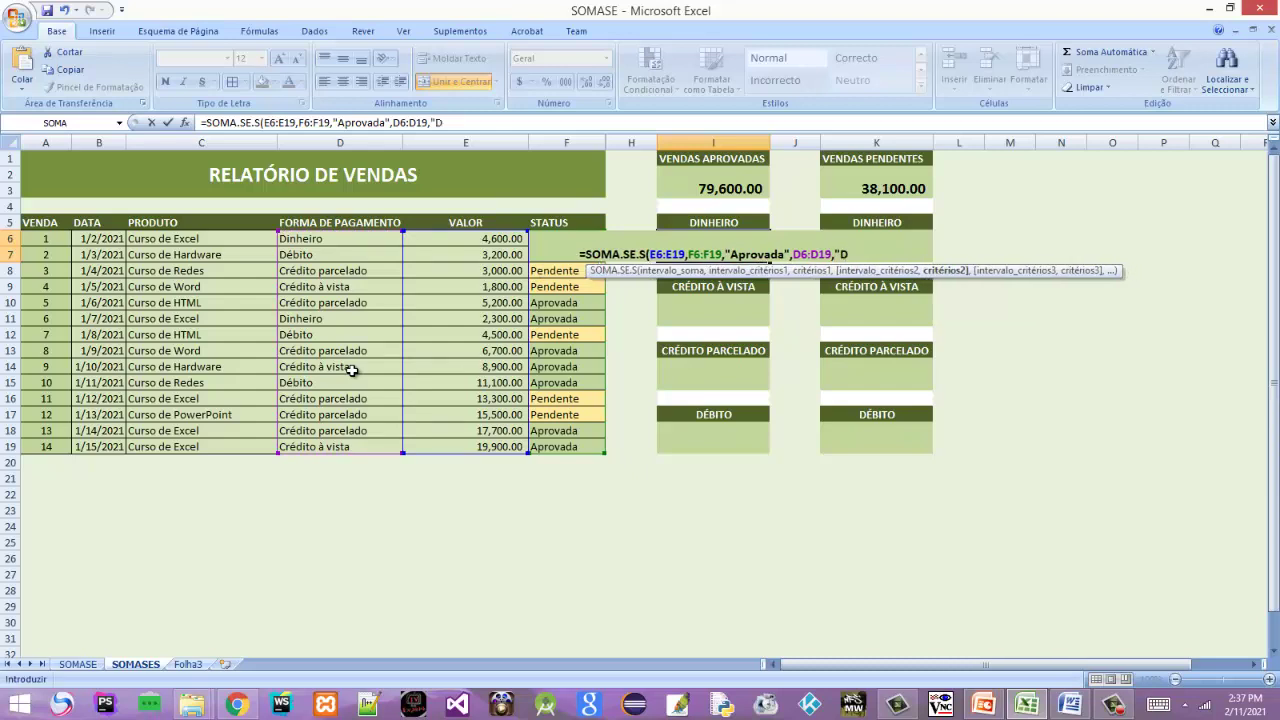
{"action": "type", "text": "inhe"}
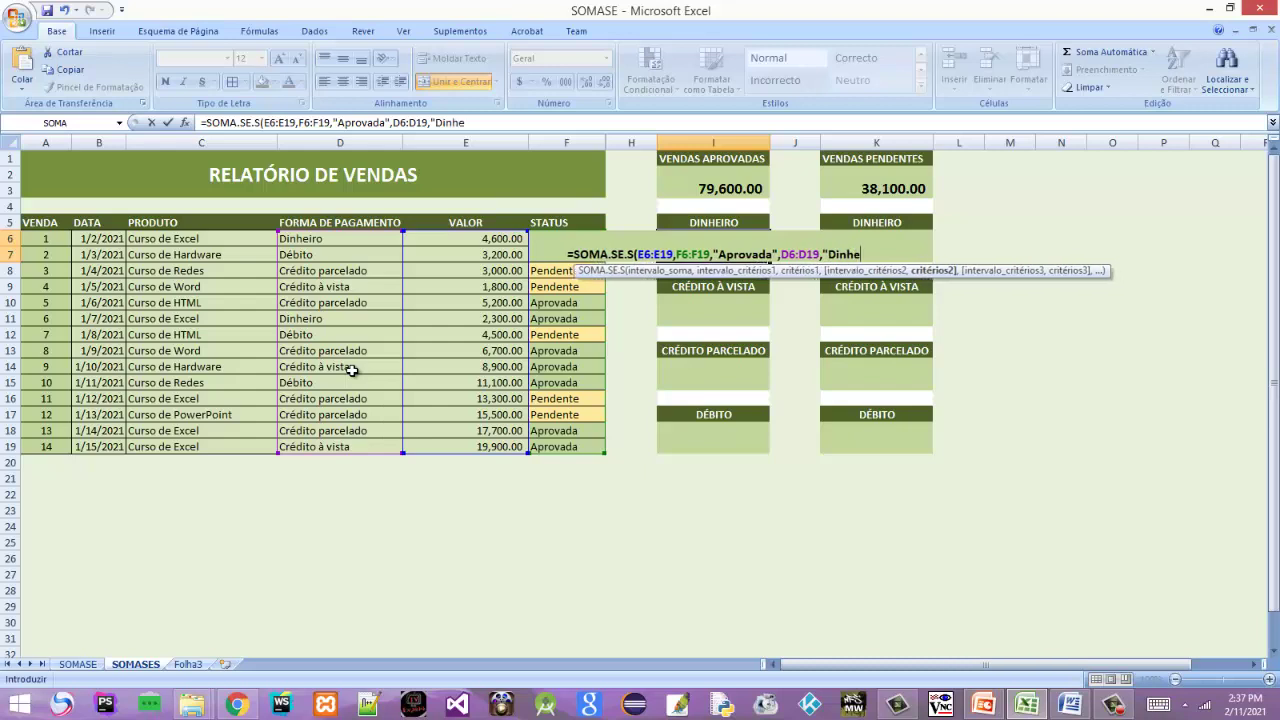
{"action": "type", "text": "iro"}
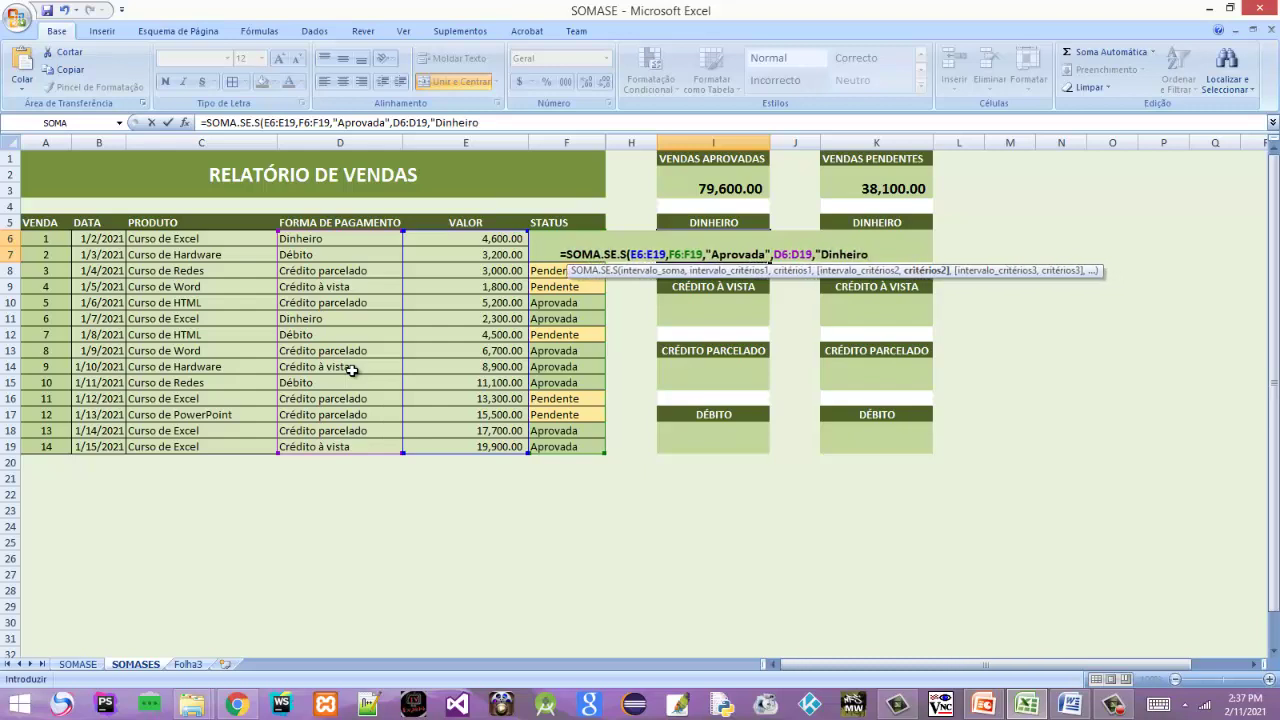
{"action": "type", "text": "\""}
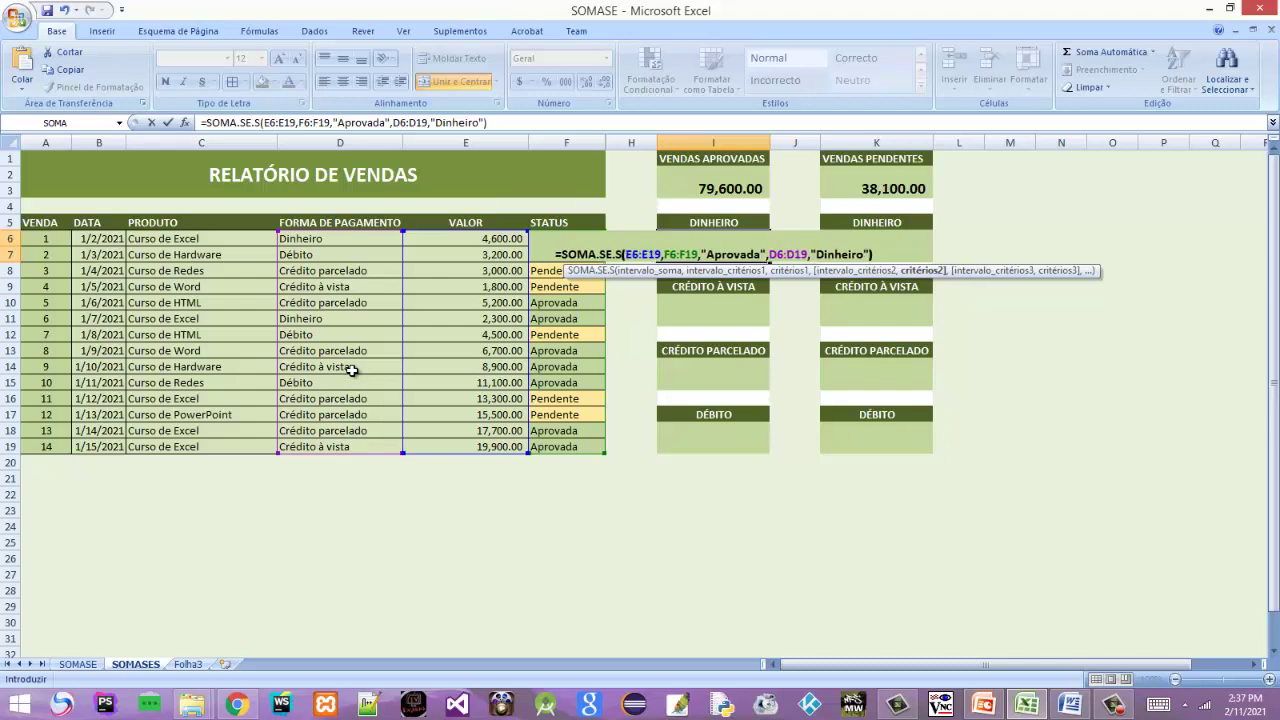
{"action": "type", "text": ")"}
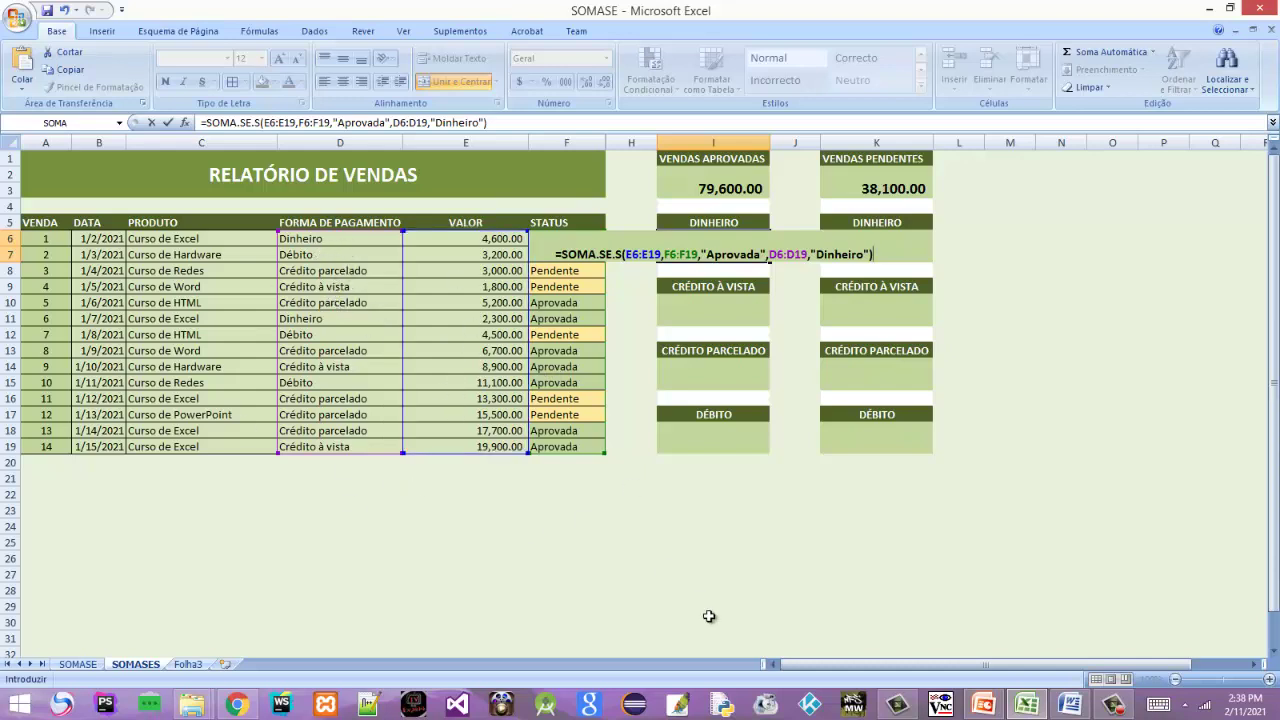
{"action": "key", "text": "Return"}
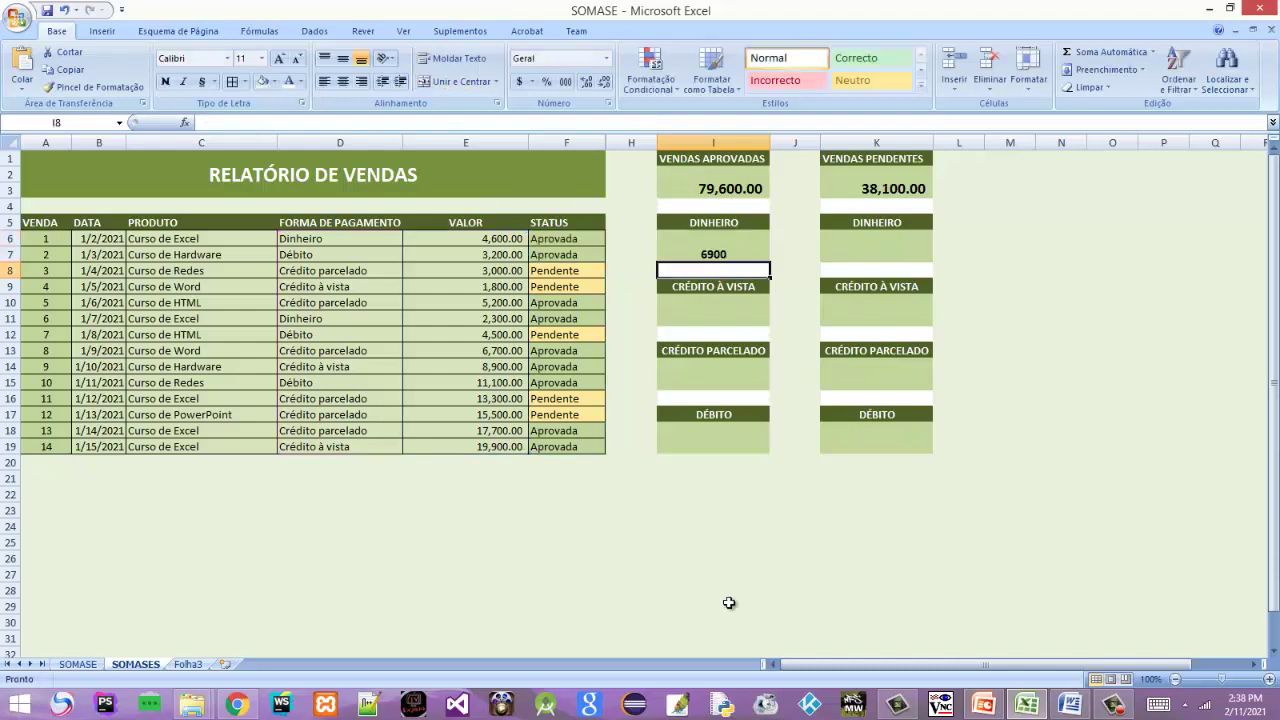
{"action": "left_click", "coordinate": [737, 247]}
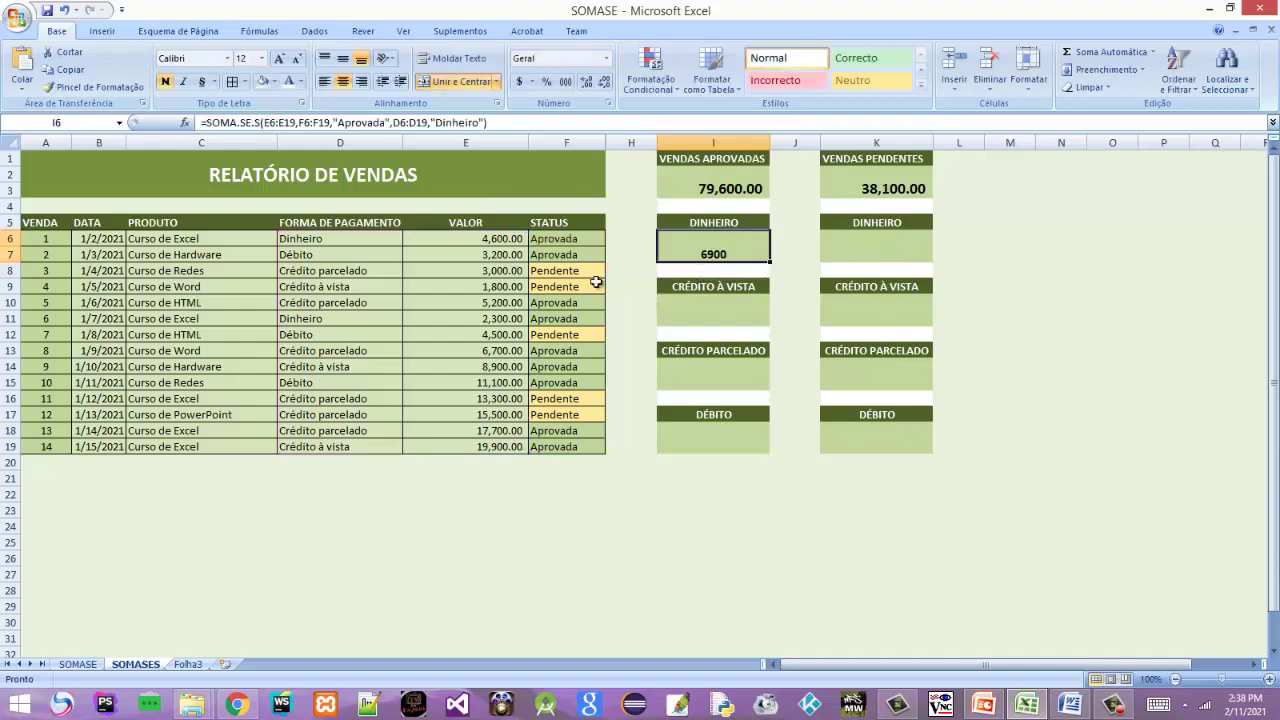
{"action": "left_click", "coordinate": [565, 82]}
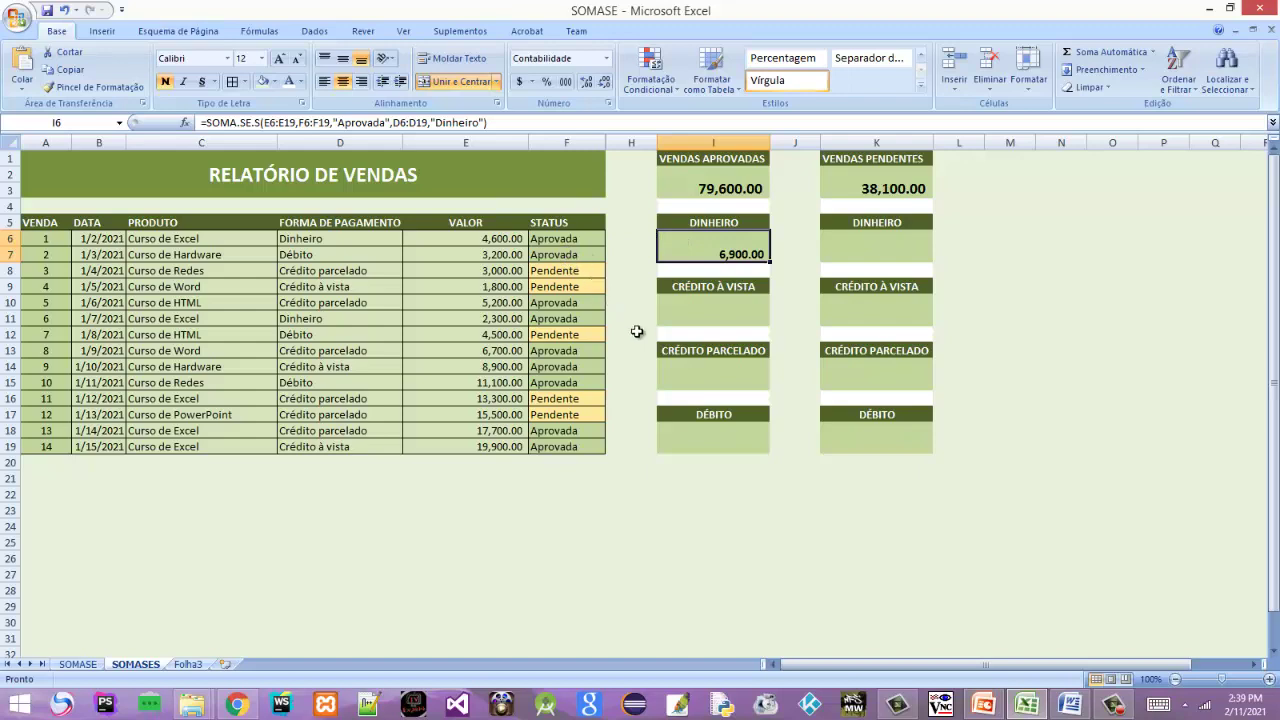
Begin a SOMA.SE.S formula in the approved sales' Crédito à Vista cell I10 with E6:E19 as the sum range
{"action": "left_click", "coordinate": [714, 315]}
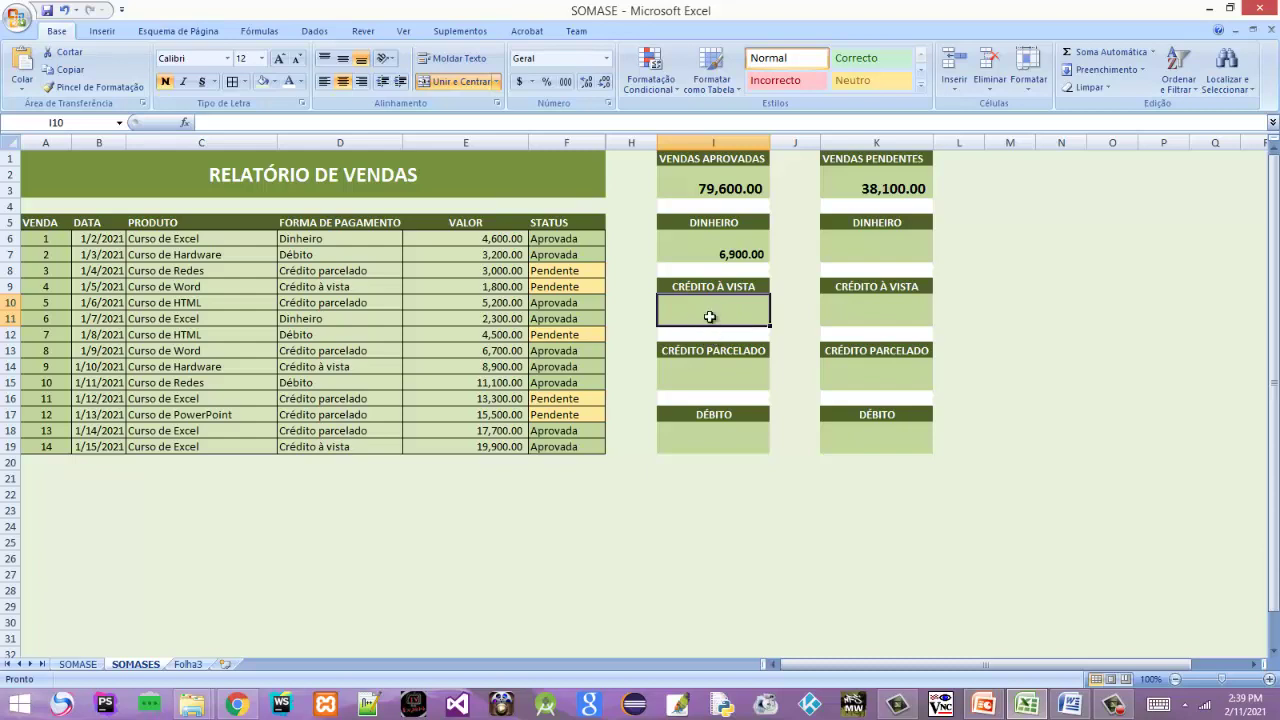
{"action": "type", "text": "="}
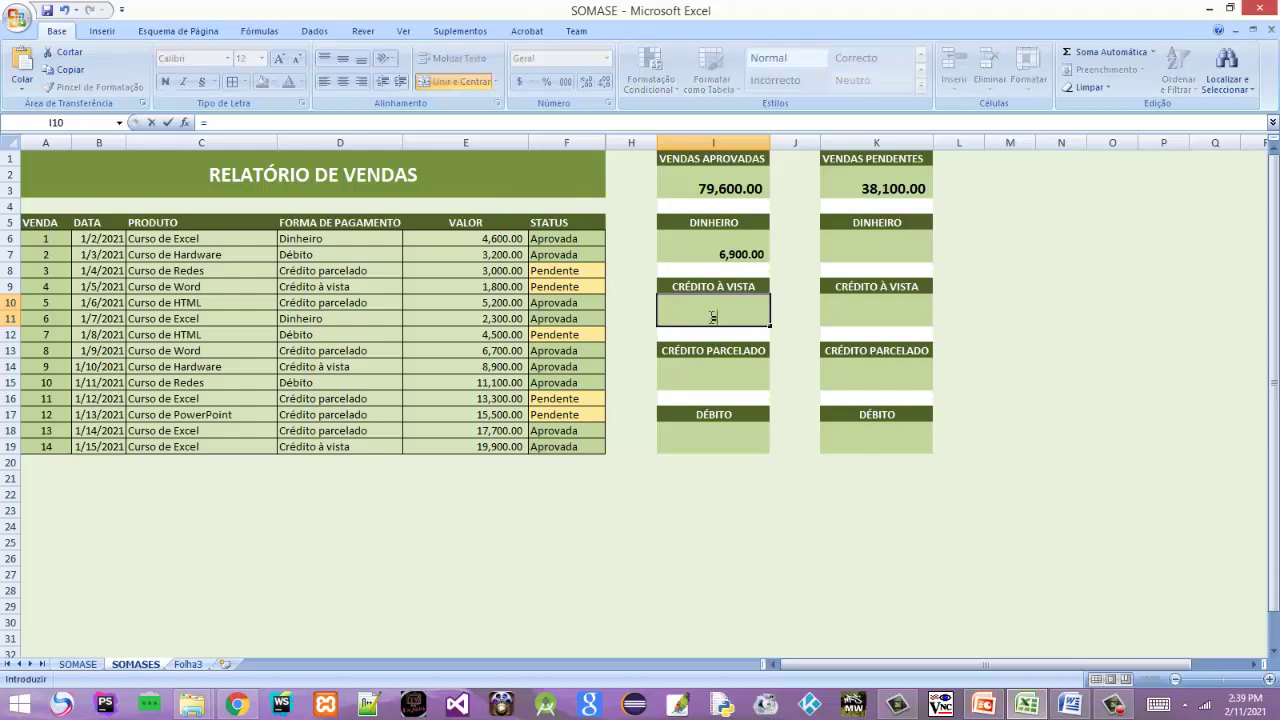
{"action": "type", "text": "soma"}
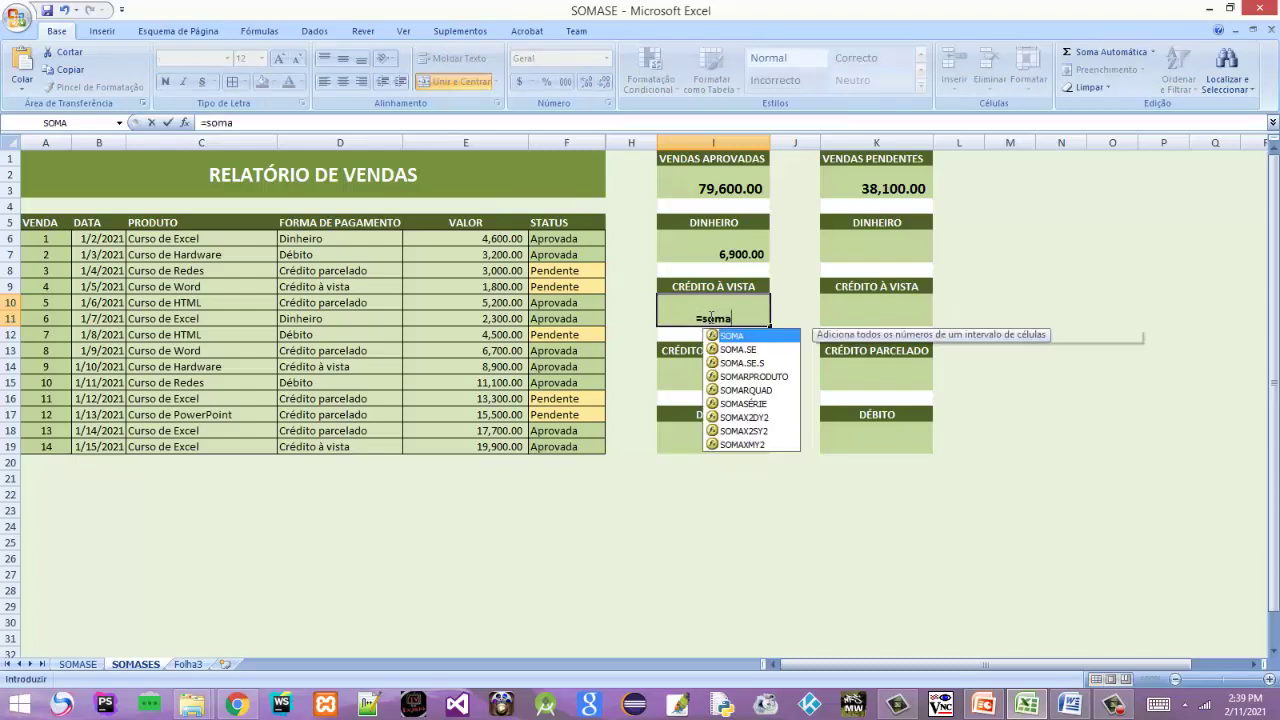
{"action": "key", "text": "Down"}
{"action": "key", "text": "Down"}
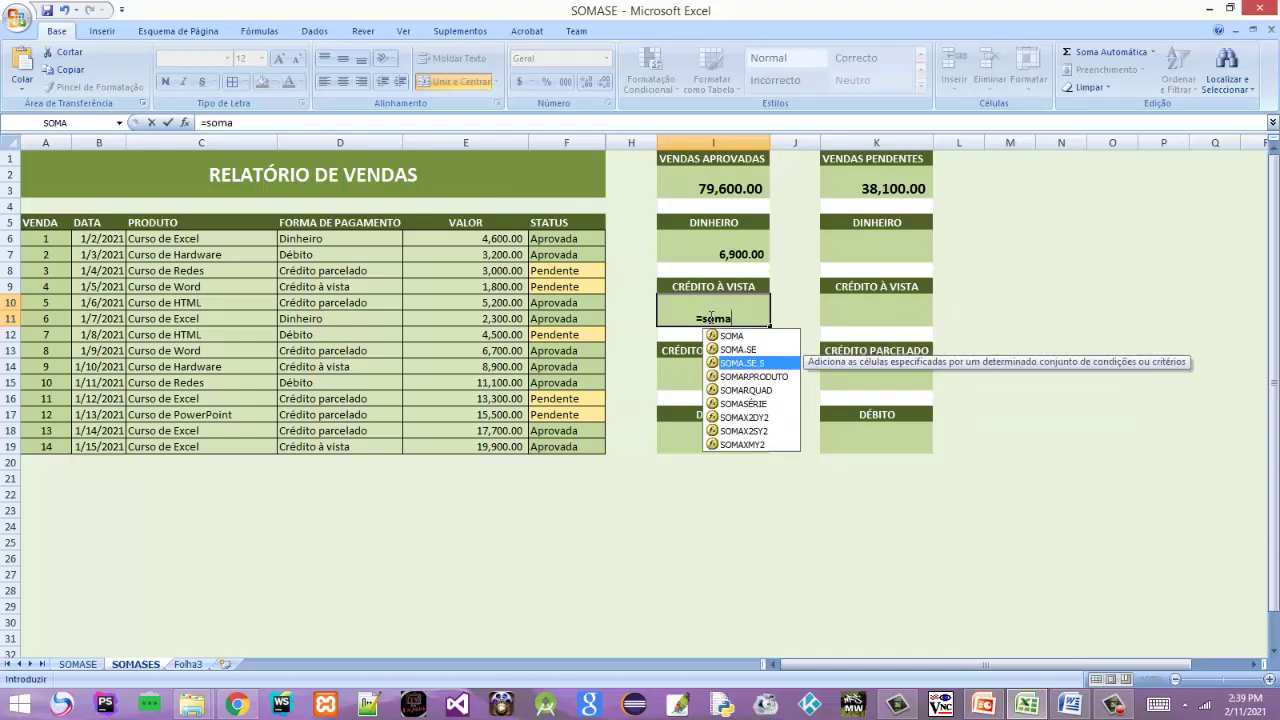
{"action": "key", "text": "Tab"}
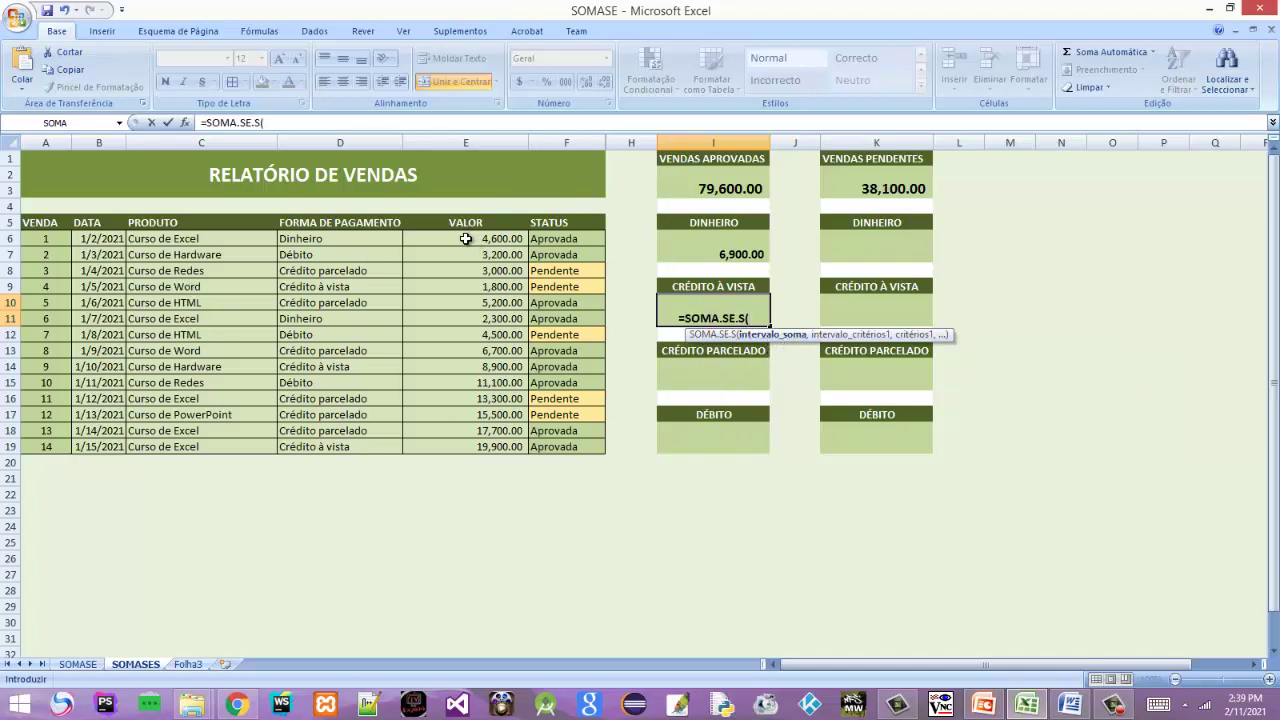
{"action": "left_click_drag", "start_coordinate": [466, 239], "coordinate": [444, 447]}
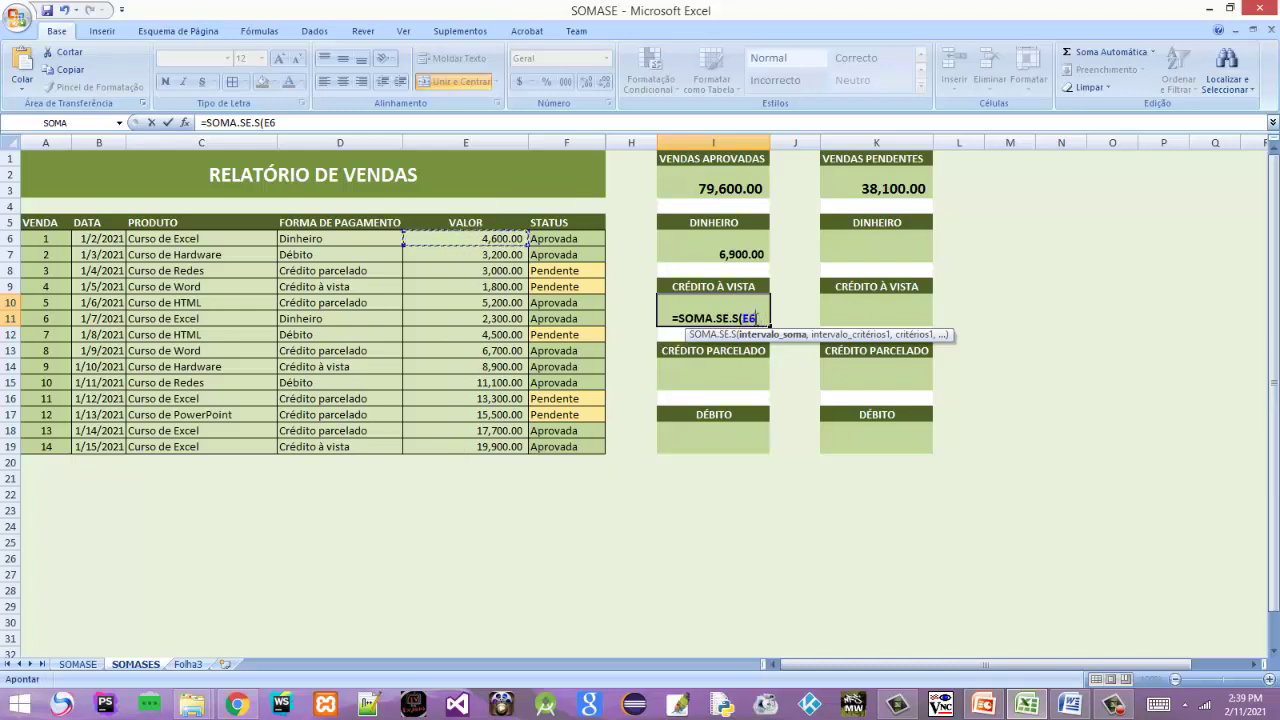
{"action": "key", "text": "BackSpace"}
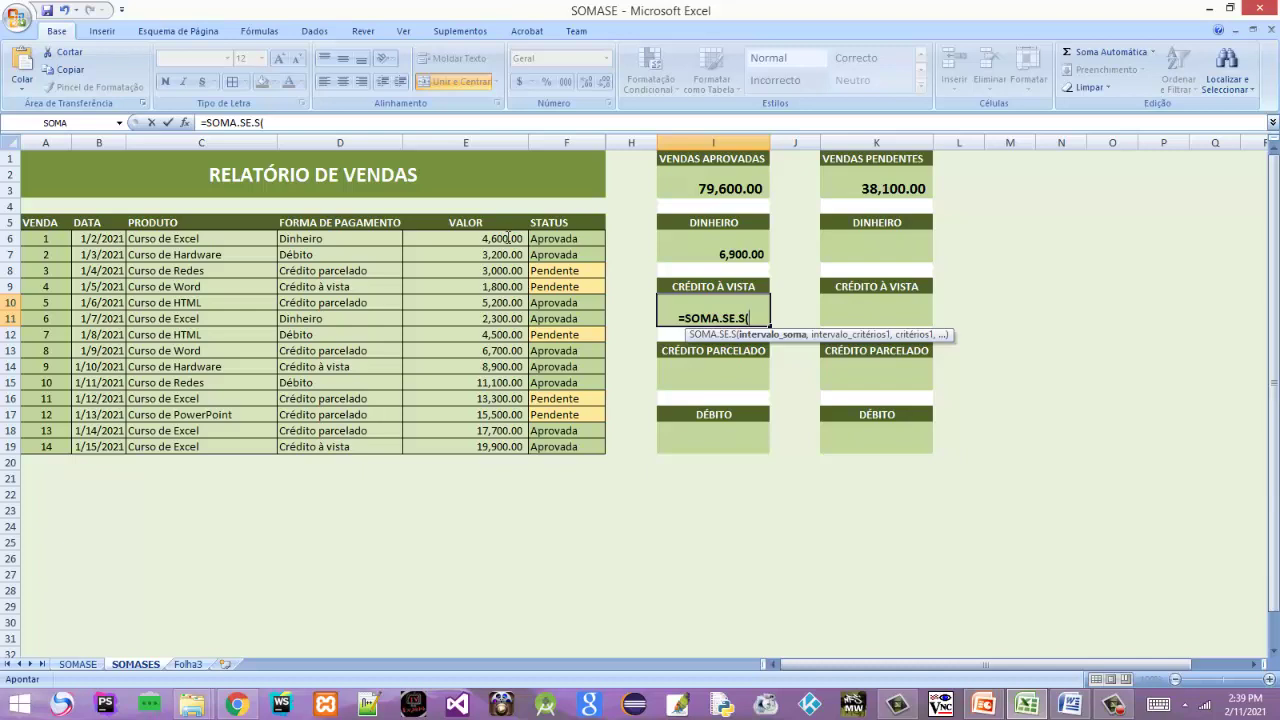
{"action": "type", "text": "E6"}
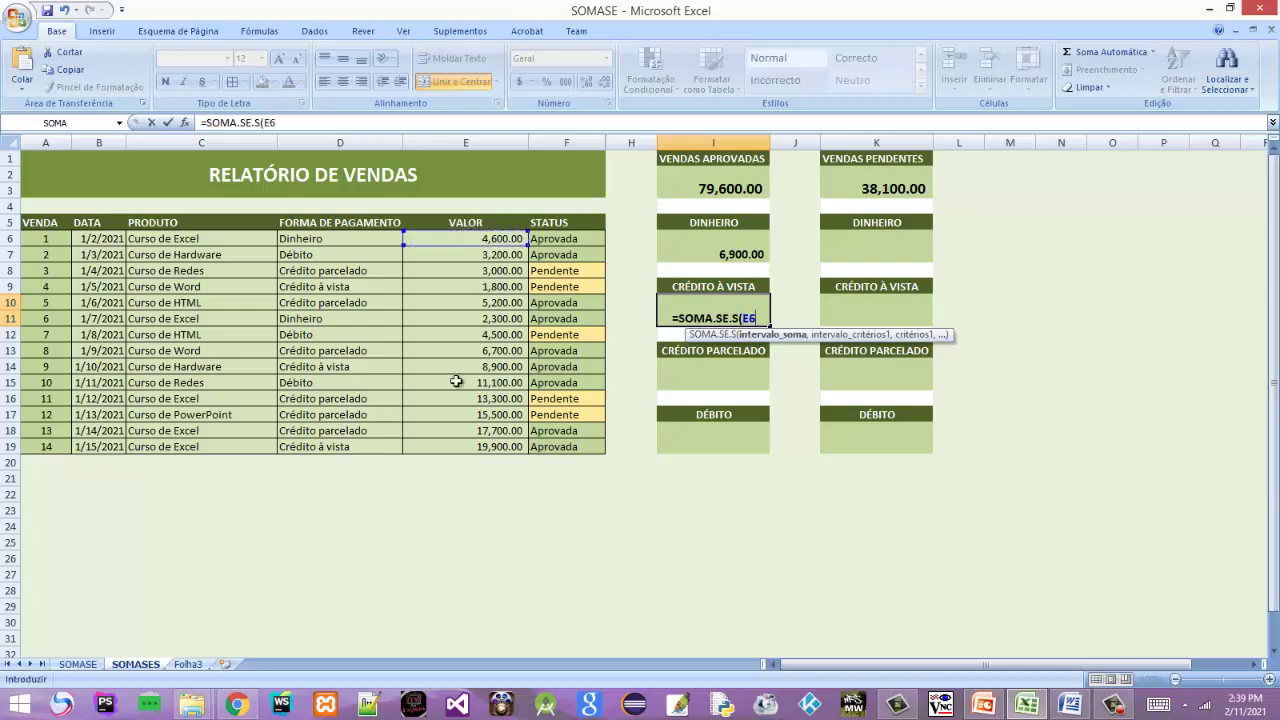
{"action": "left_click_drag", "start_coordinate": [453, 438], "coordinate": [452, 444]}
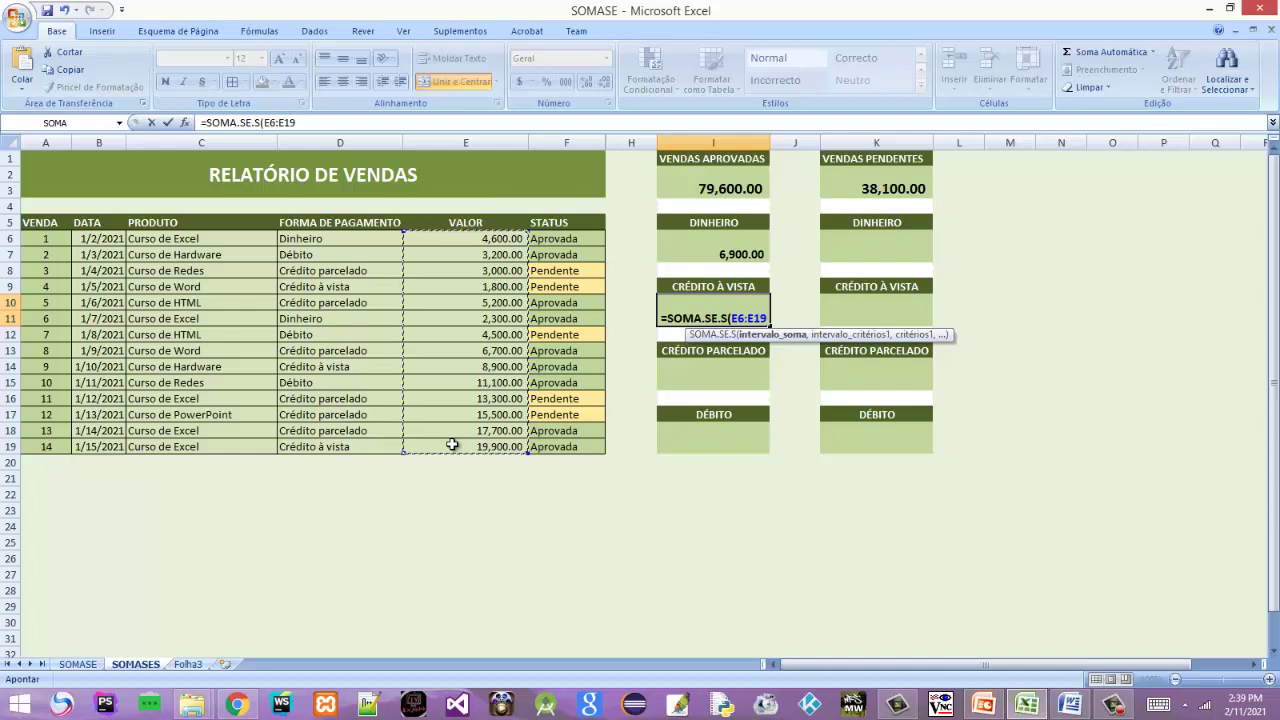
{"action": "type", "text": ","}
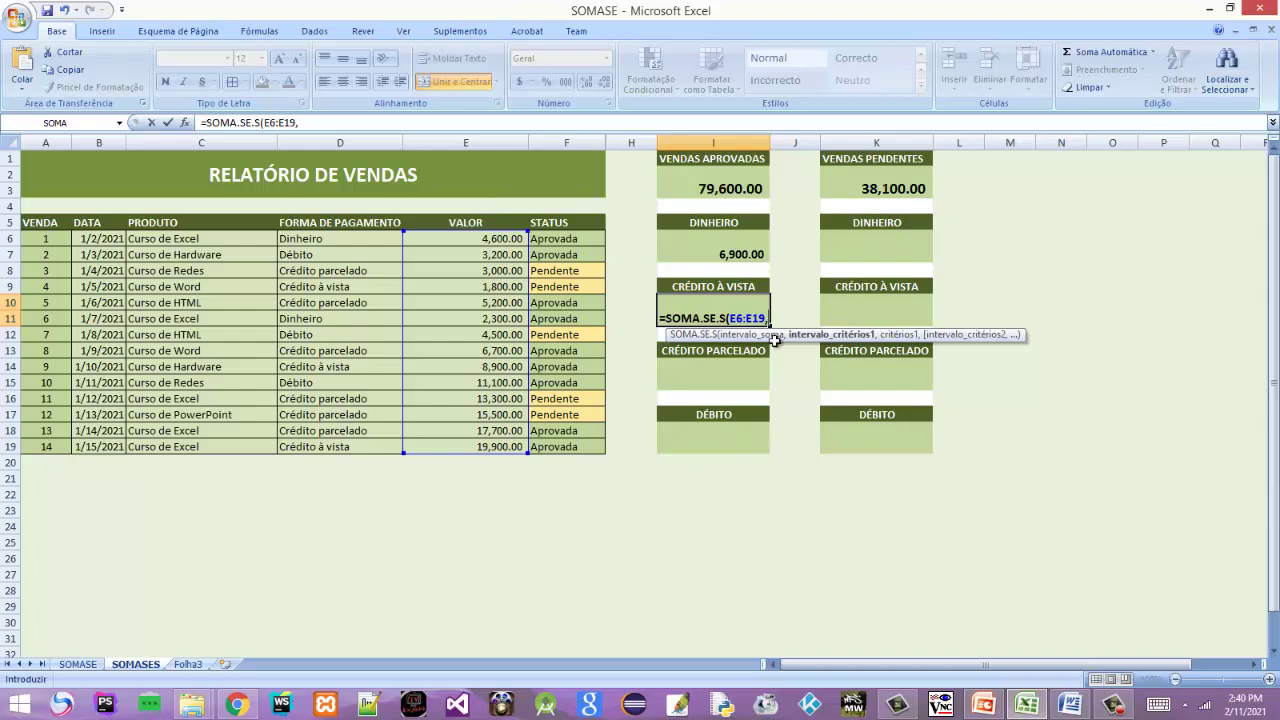
Add F6:F19 as the first criteria range of the I10 SOMA.SE.S formula, with "Aprovada" as its criterion
{"action": "left_click", "coordinate": [556, 238]}
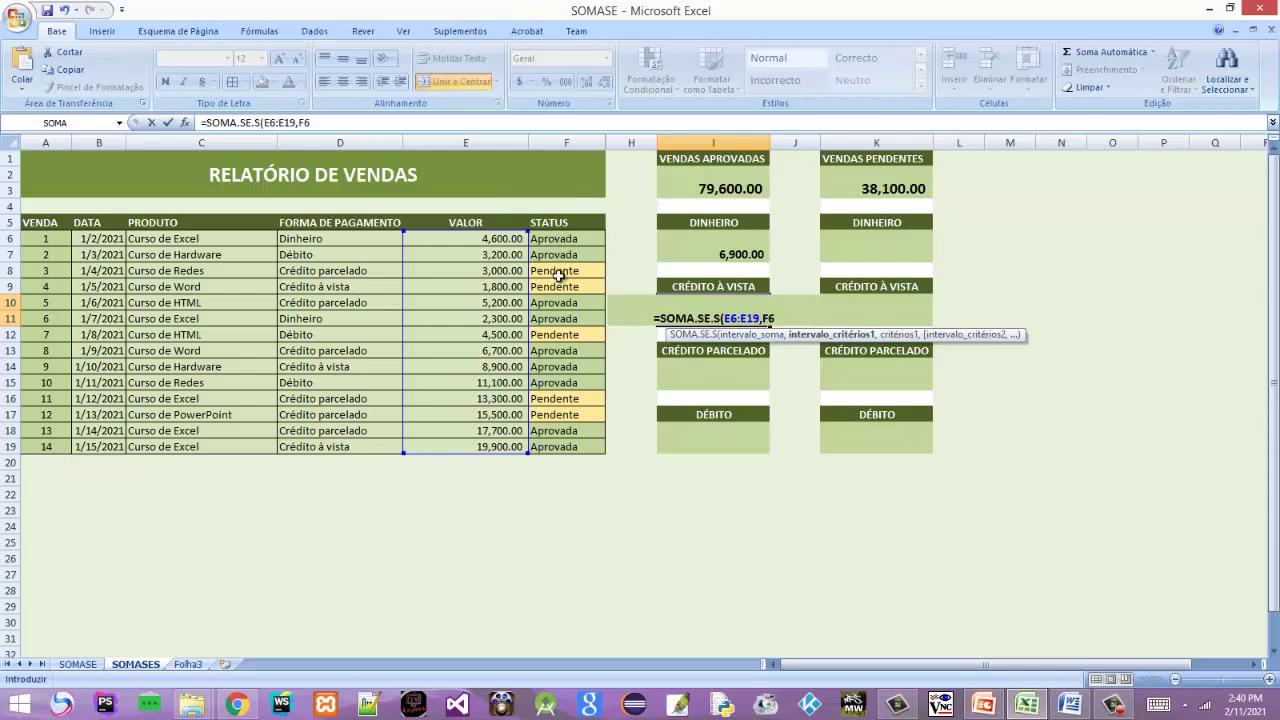
{"action": "left_click", "coordinate": [563, 440], "text": "shift"}
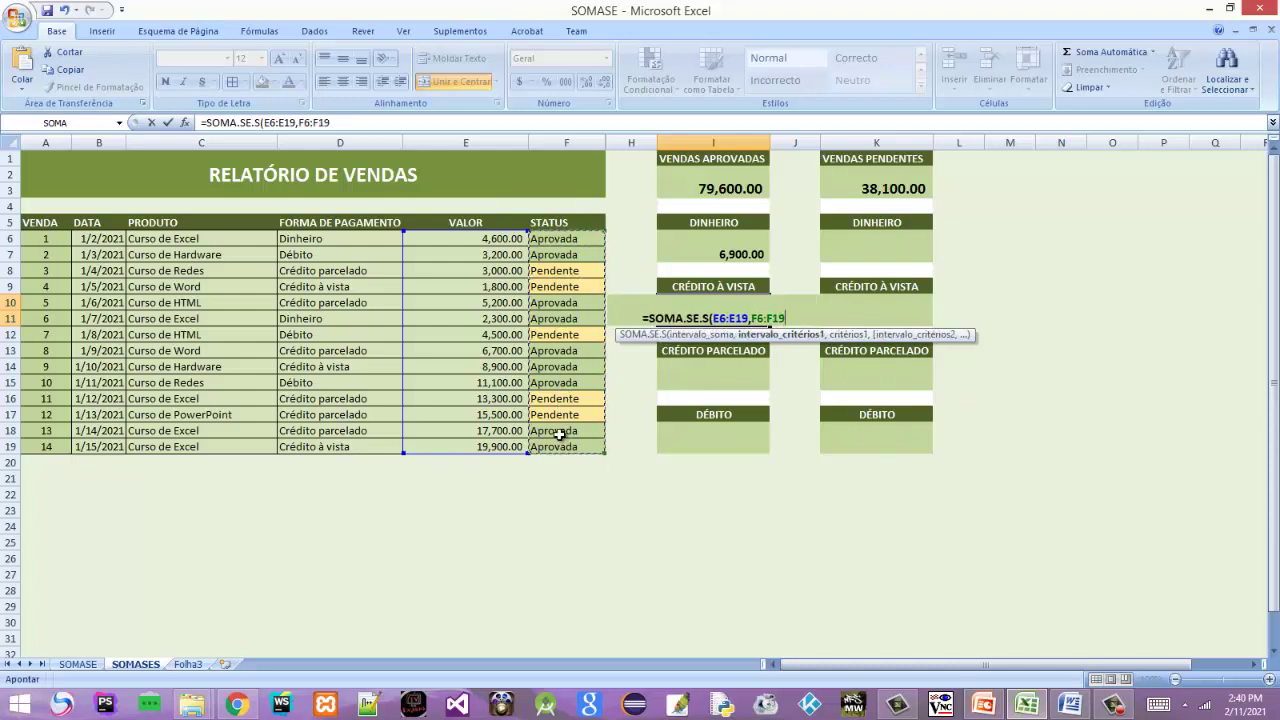
{"action": "type", "text": ","}
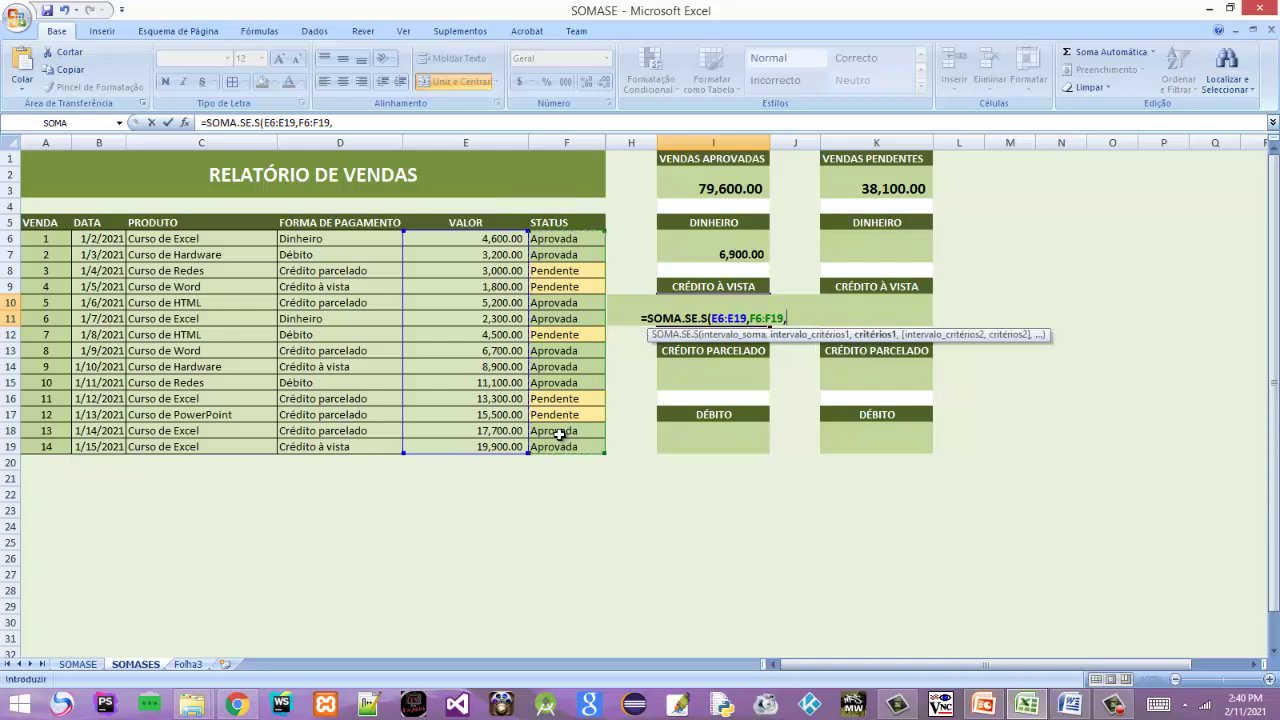
{"action": "type", "text": "\""}
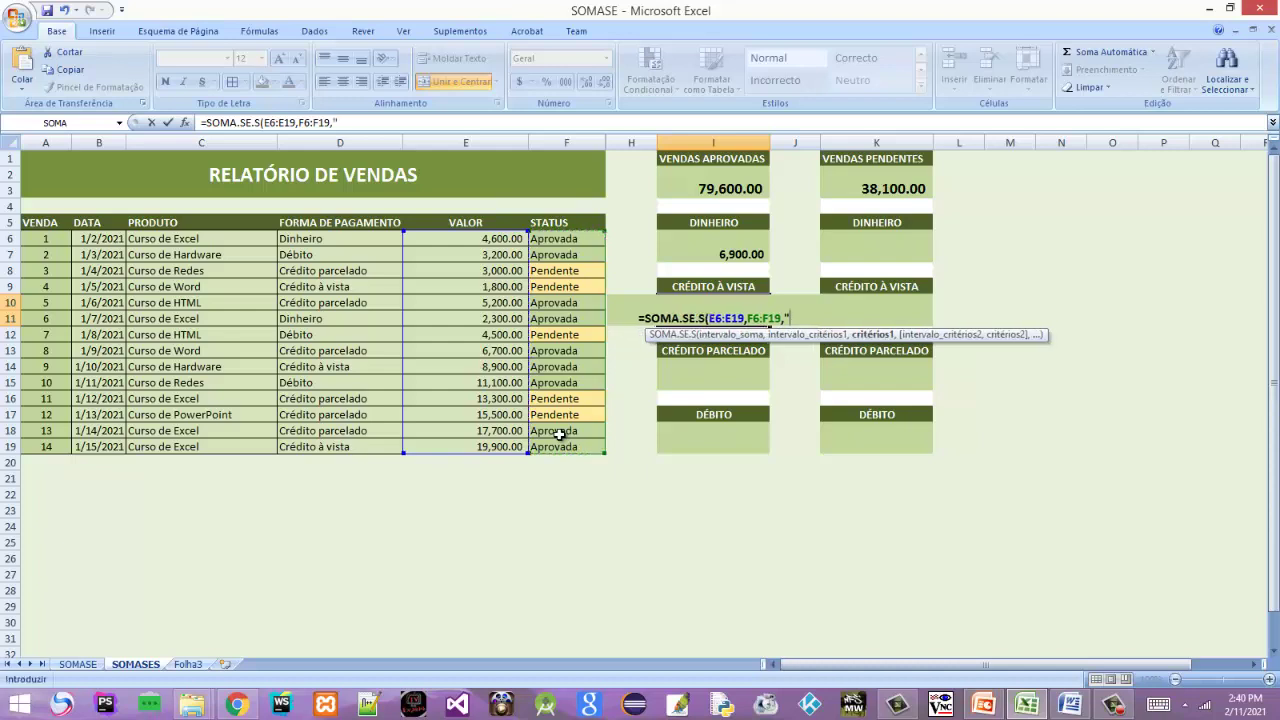
{"action": "type", "text": "Apro"}
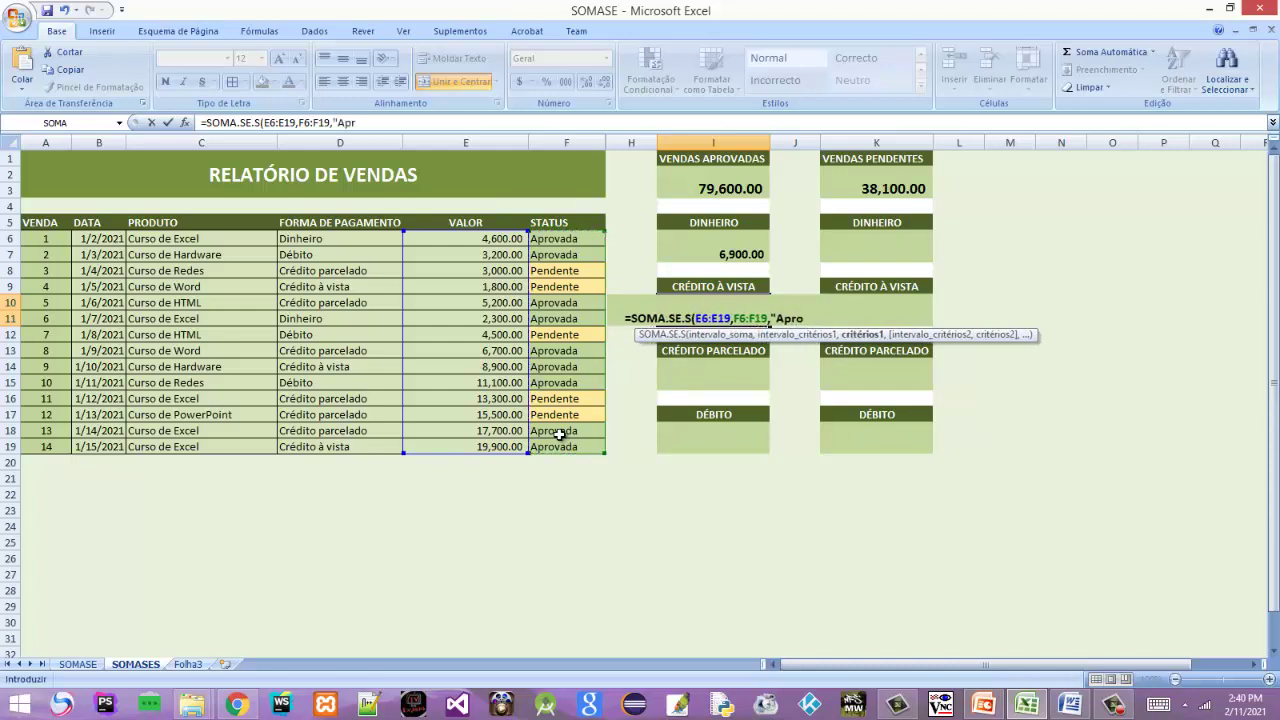
{"action": "type", "text": "vada"}
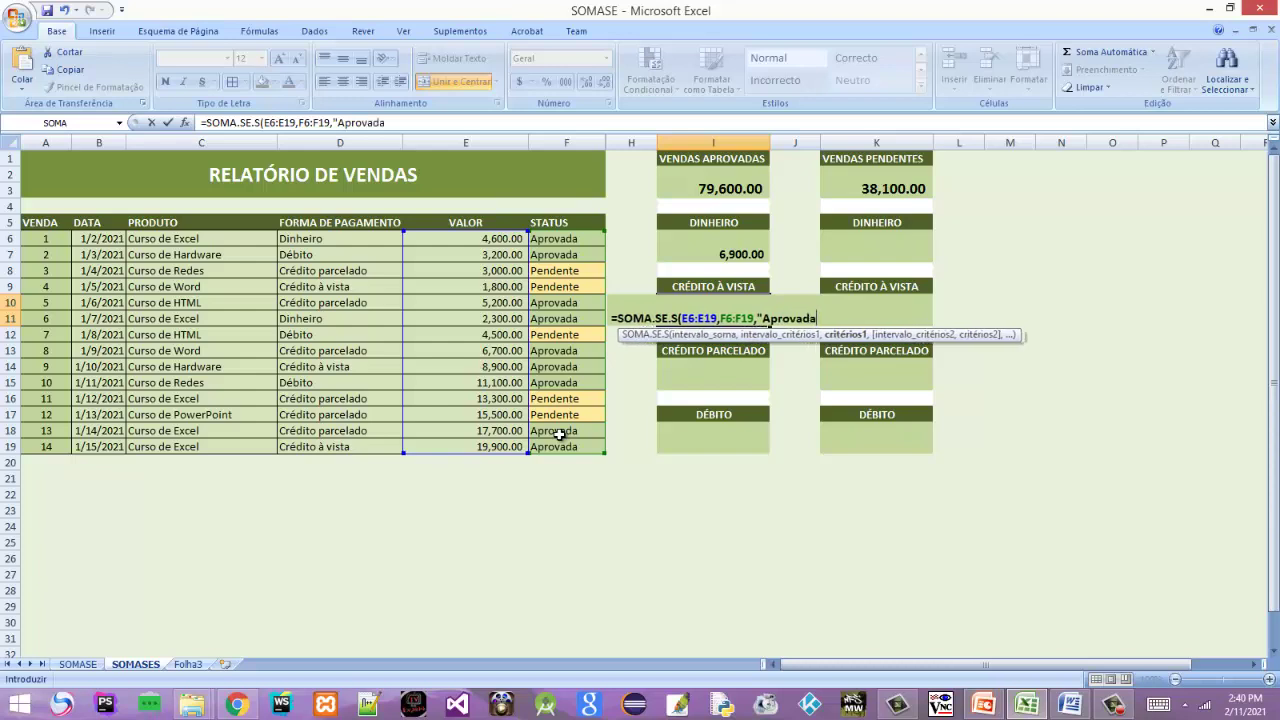
{"action": "type", "text": "\","}
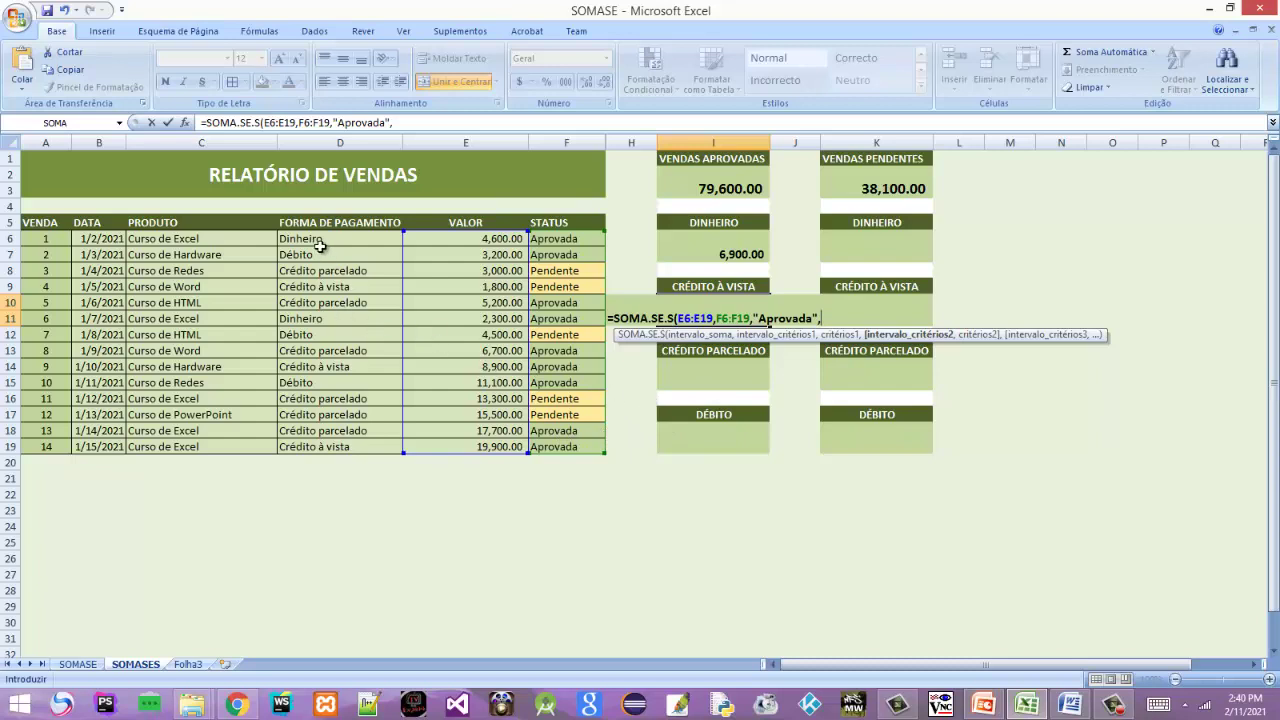
Complete the I10 formula with criteria range D6:D19 and criterion "Crédito à vista", and format the cell with the Vírgula style
{"action": "left_click_drag", "start_coordinate": [312, 241], "coordinate": [308, 350]}
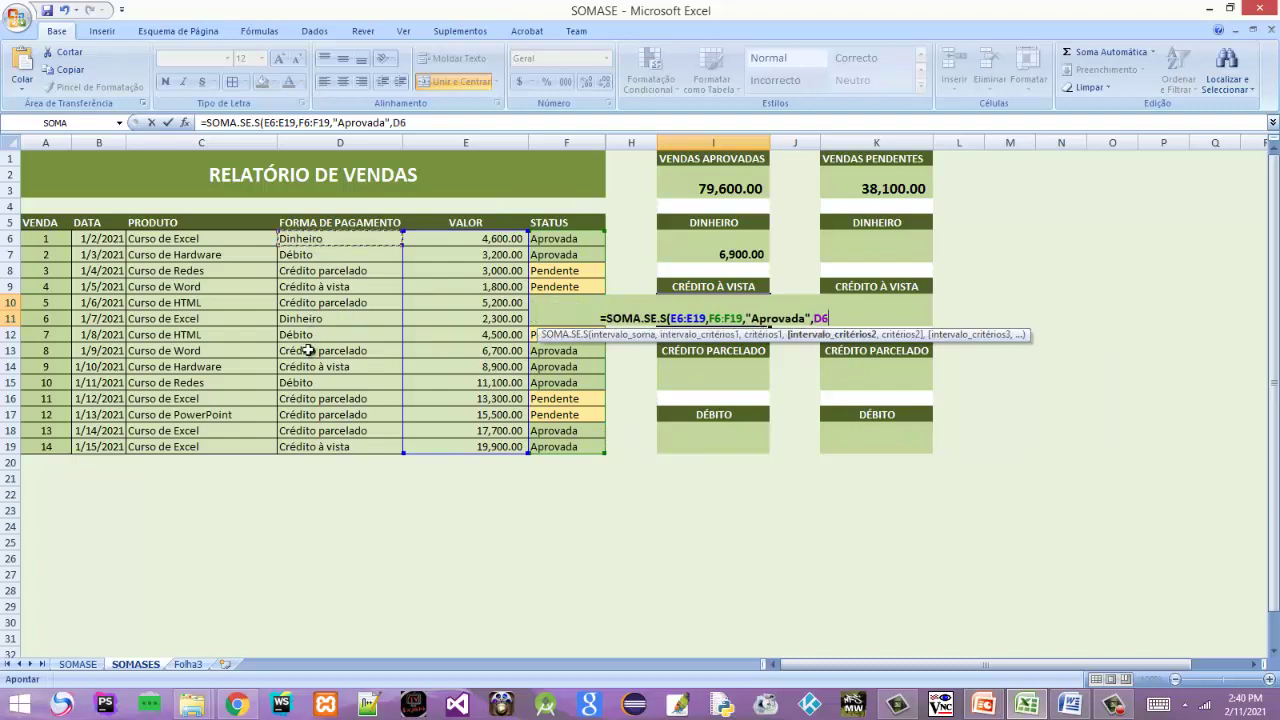
{"action": "left_click_drag", "start_coordinate": [301, 447], "coordinate": [301, 447]}
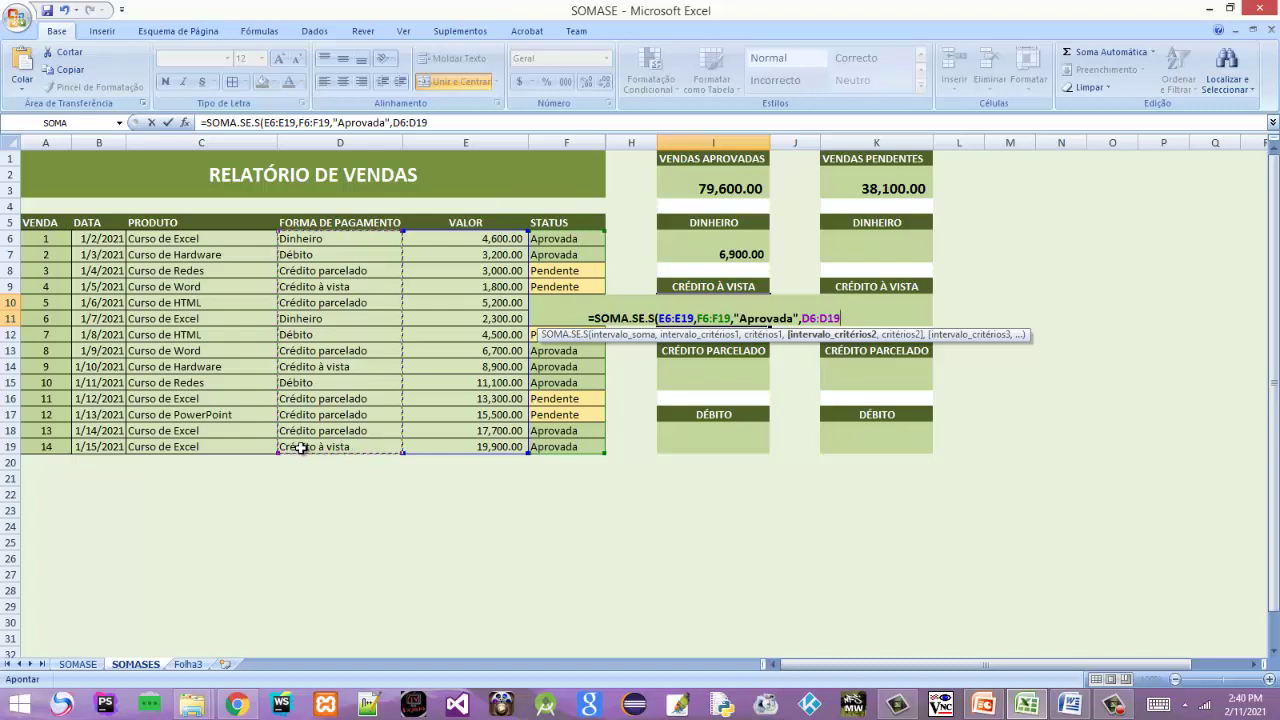
{"action": "type", "text": ","}
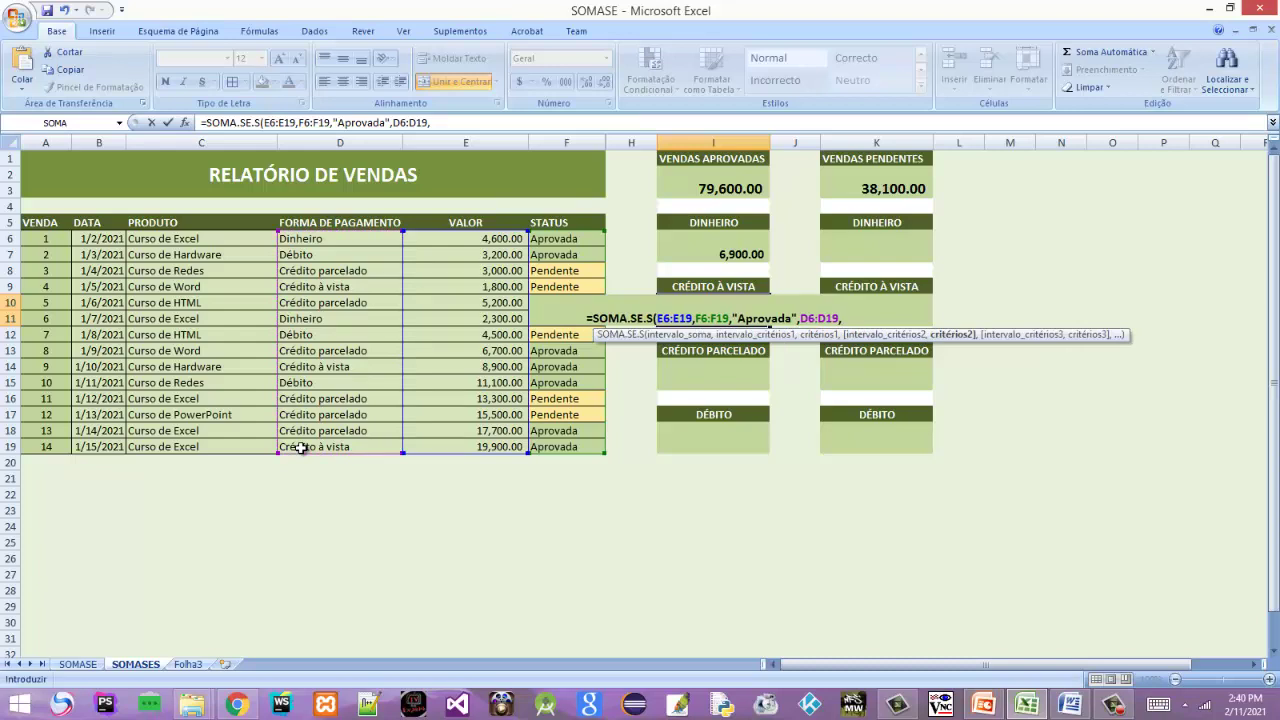
{"action": "type", "text": "\""}
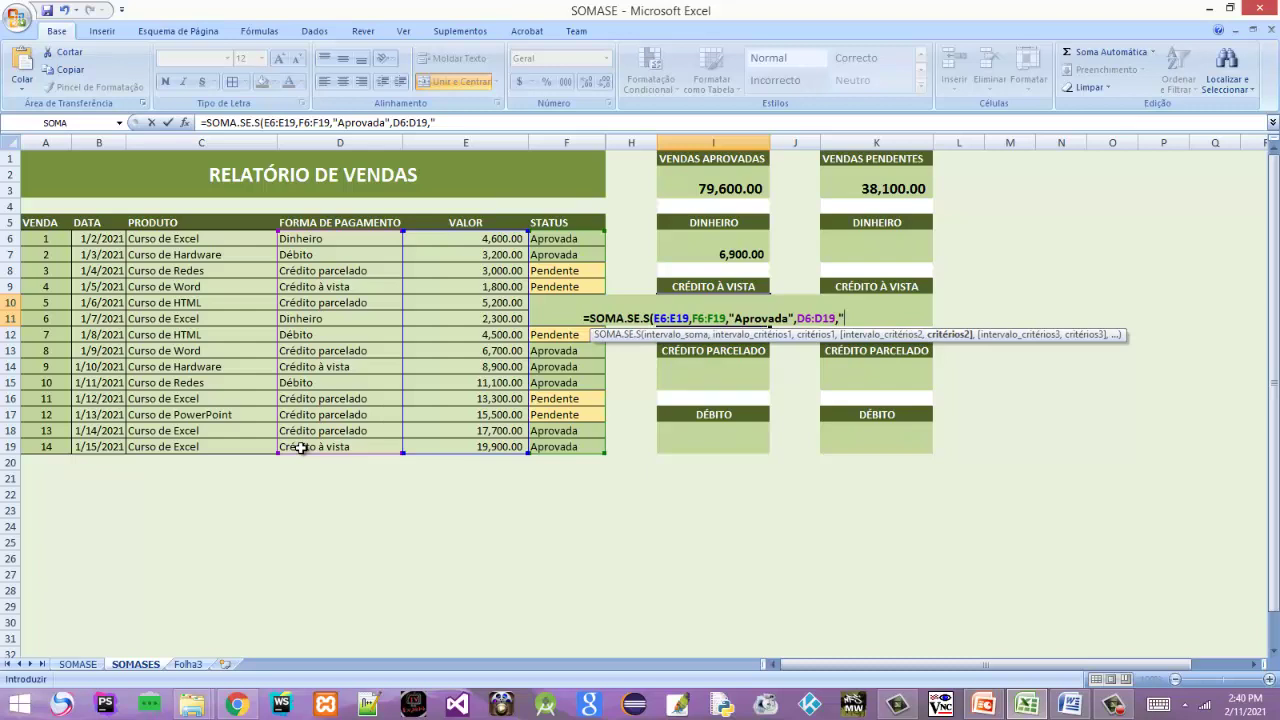
{"action": "type", "text": "C"}
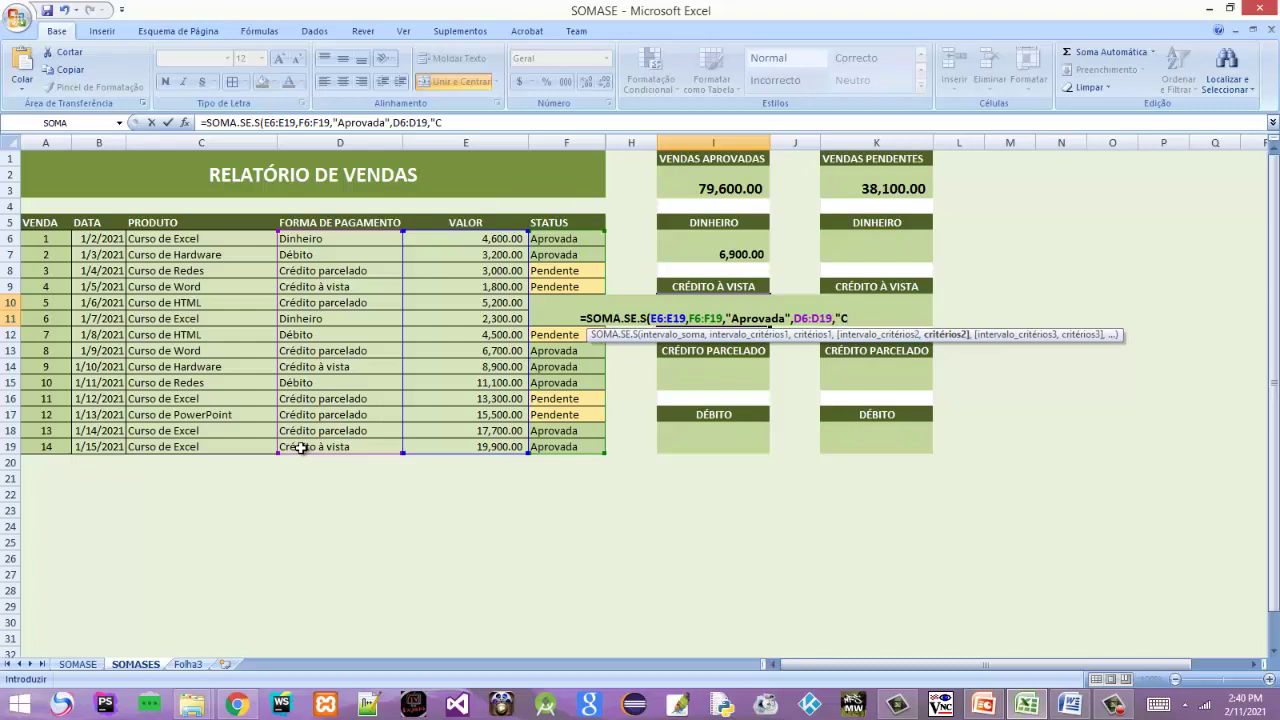
{"action": "type", "text": "r"}
{"action": "type", "text": "é"}
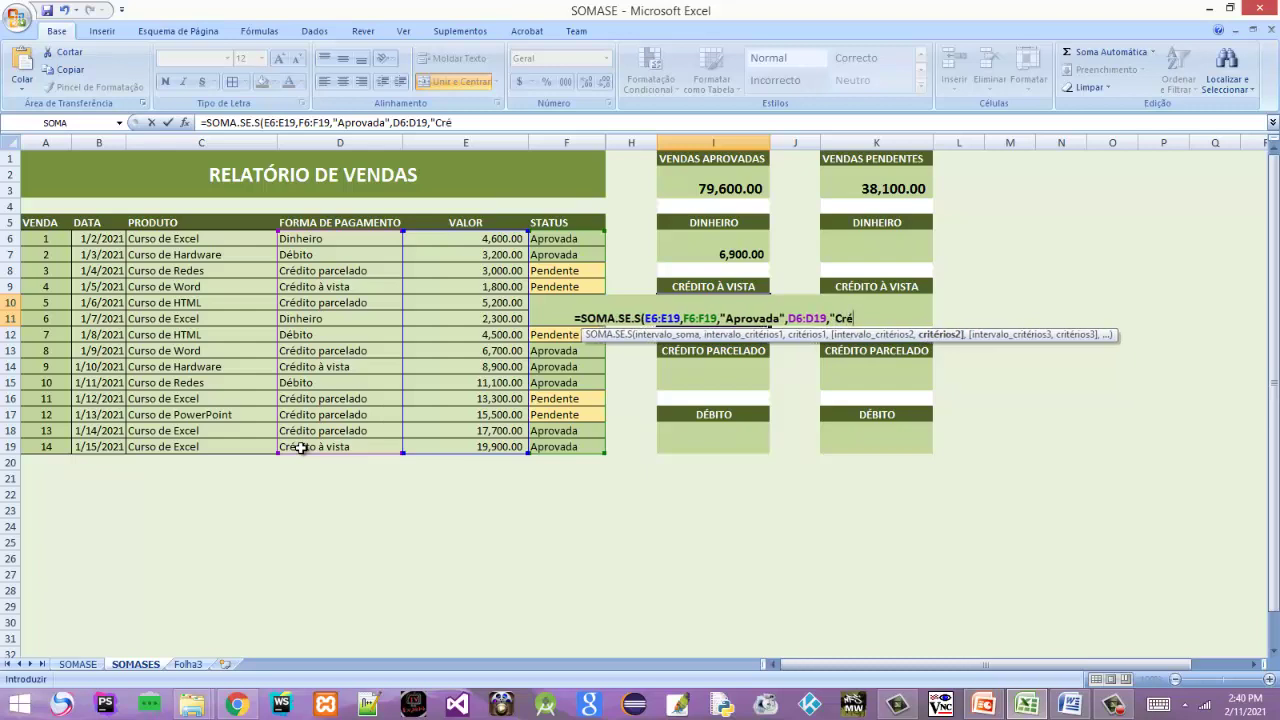
{"action": "type", "text": "dito"}
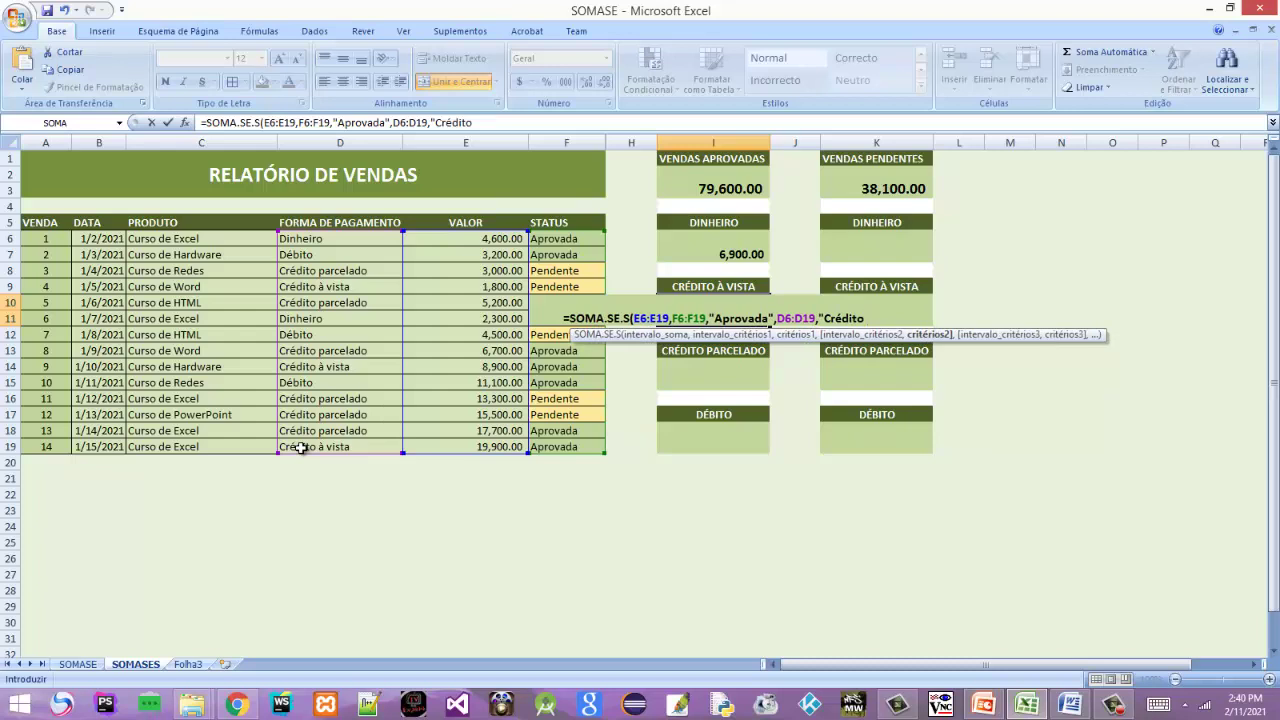
{"action": "type", "text": " à"}
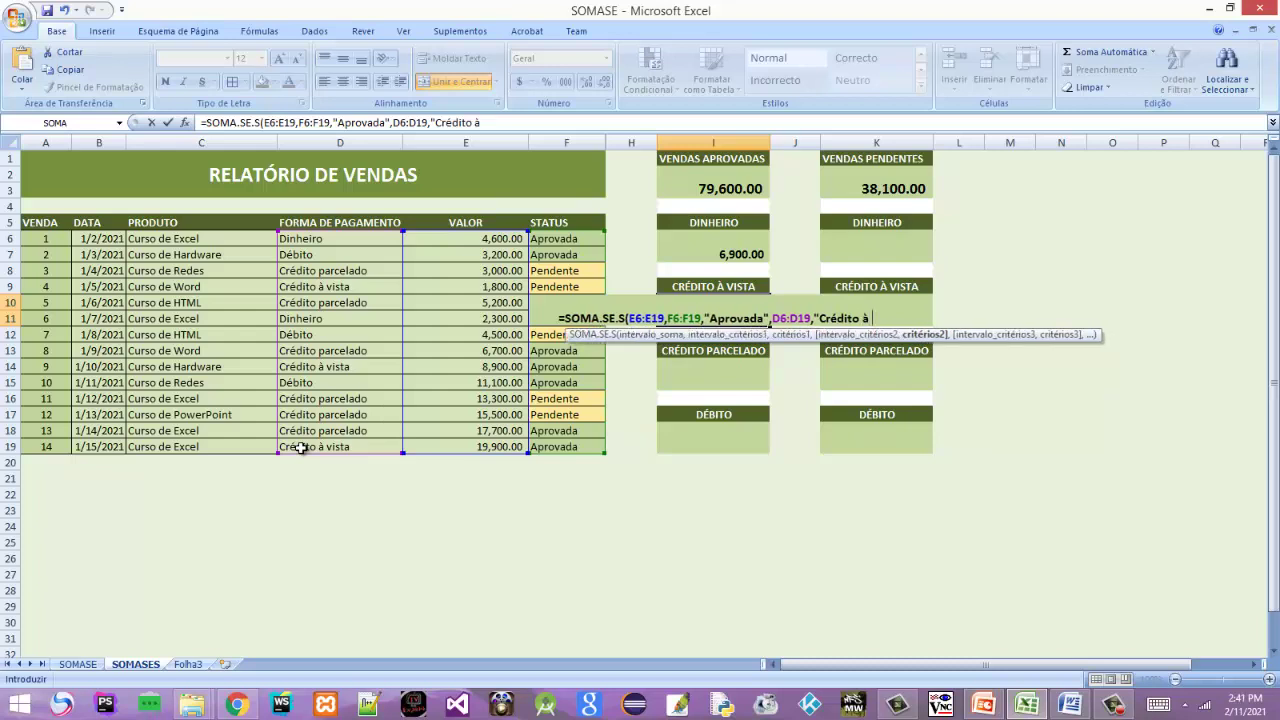
{"action": "type", "text": " vista"}
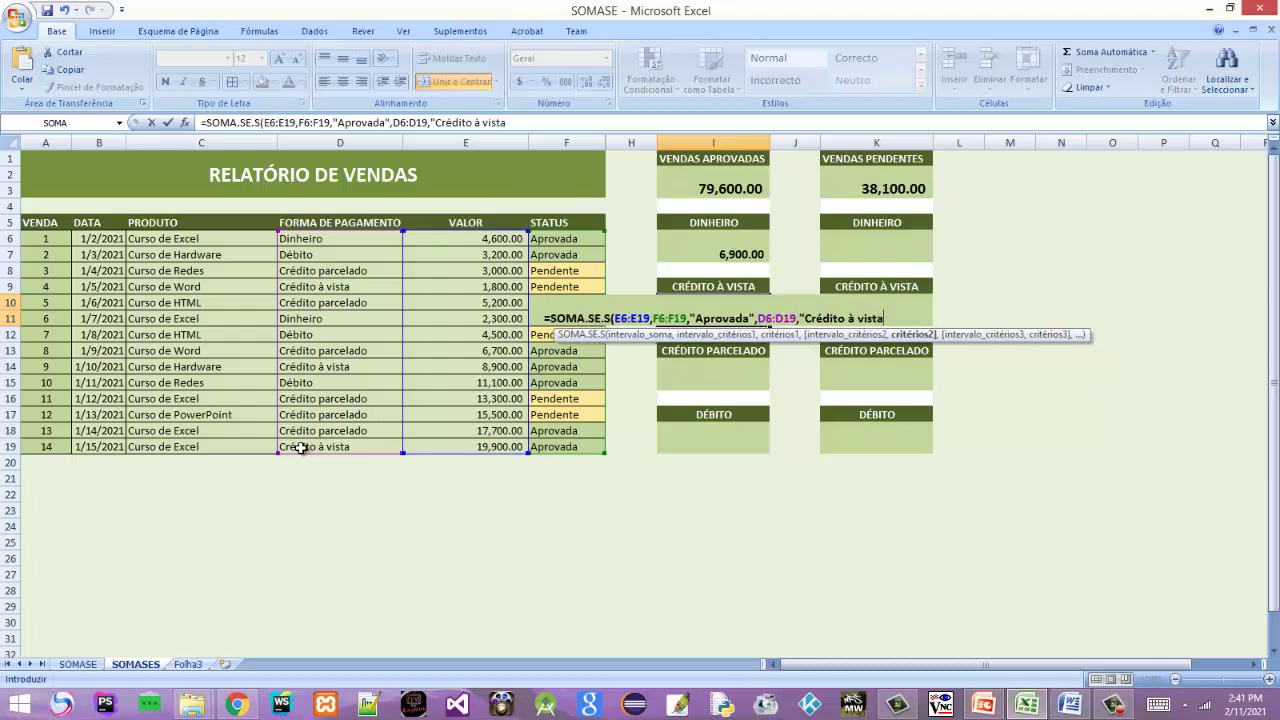
{"action": "type", "text": "\""}
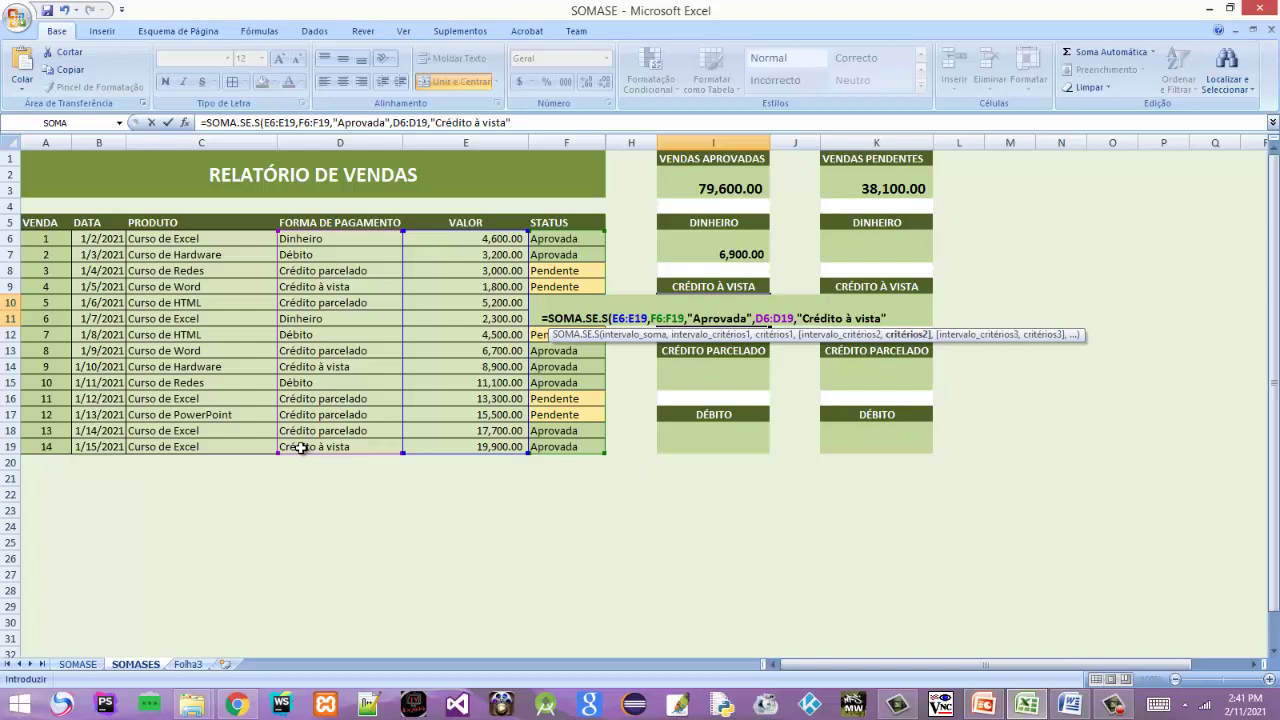
{"action": "type", "text": ")"}
{"action": "key", "text": "Return"}
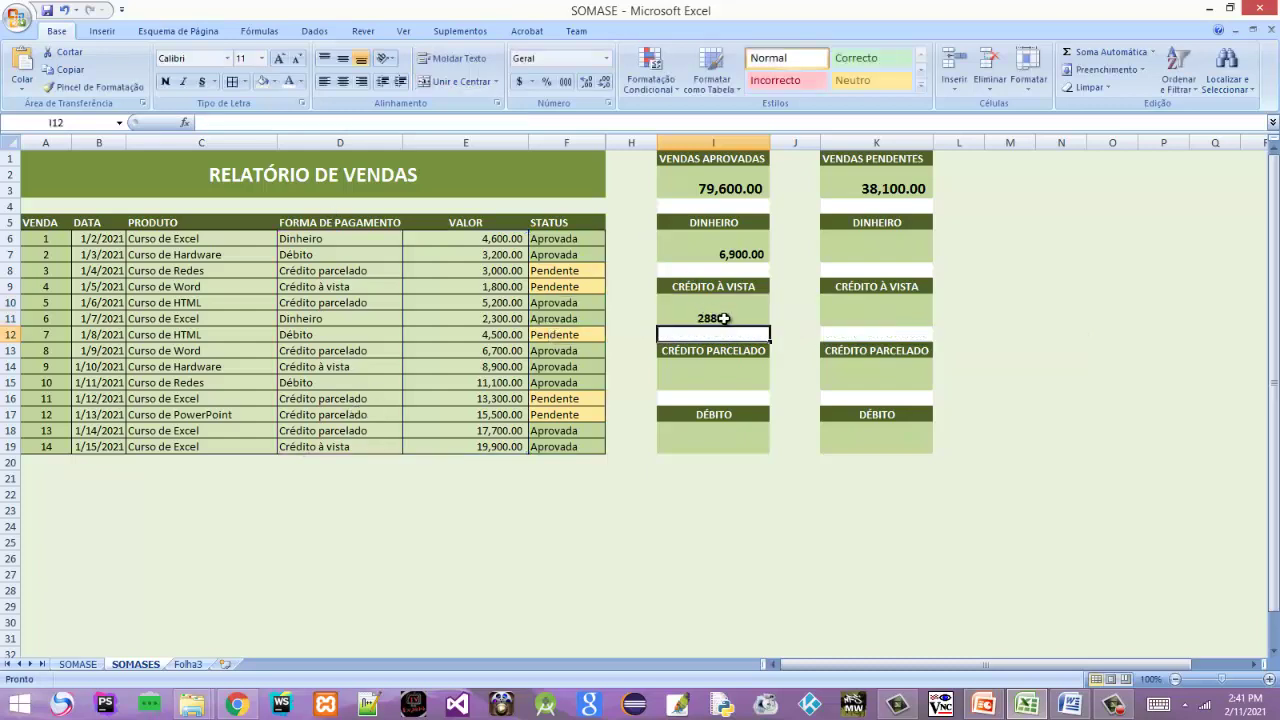
{"action": "left_click", "coordinate": [722, 320]}
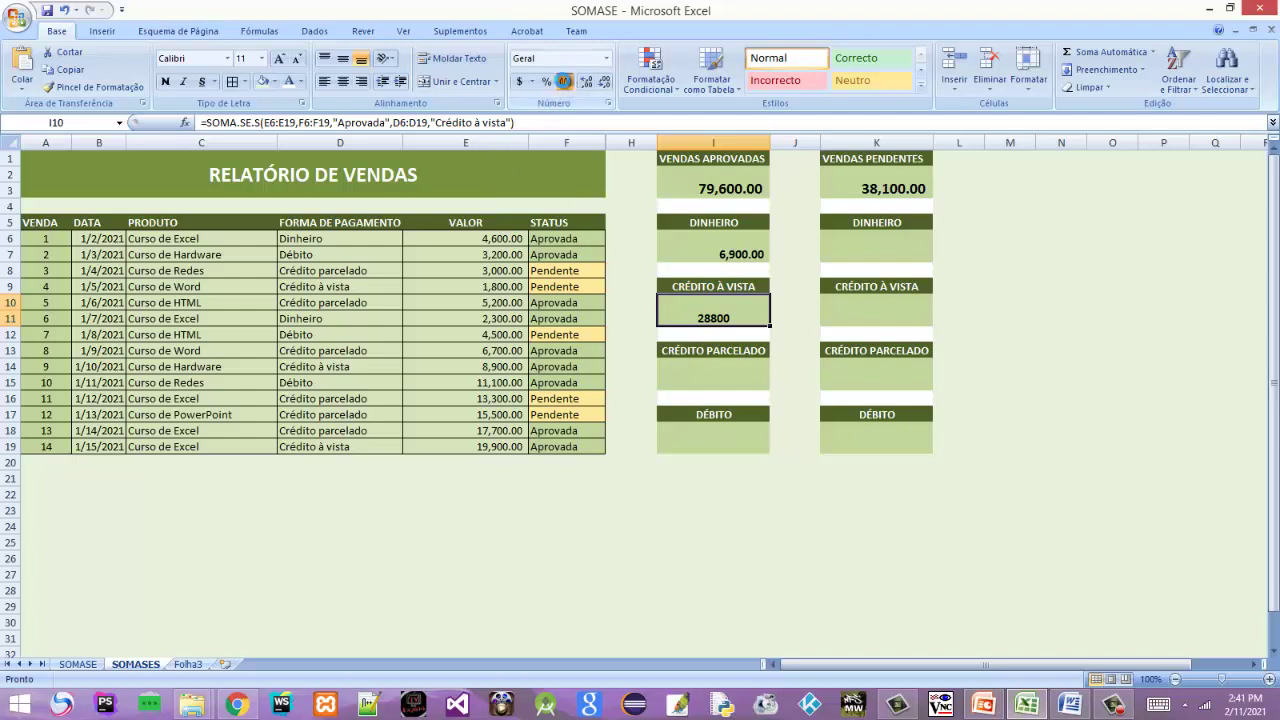
{"action": "left_click", "coordinate": [567, 82]}
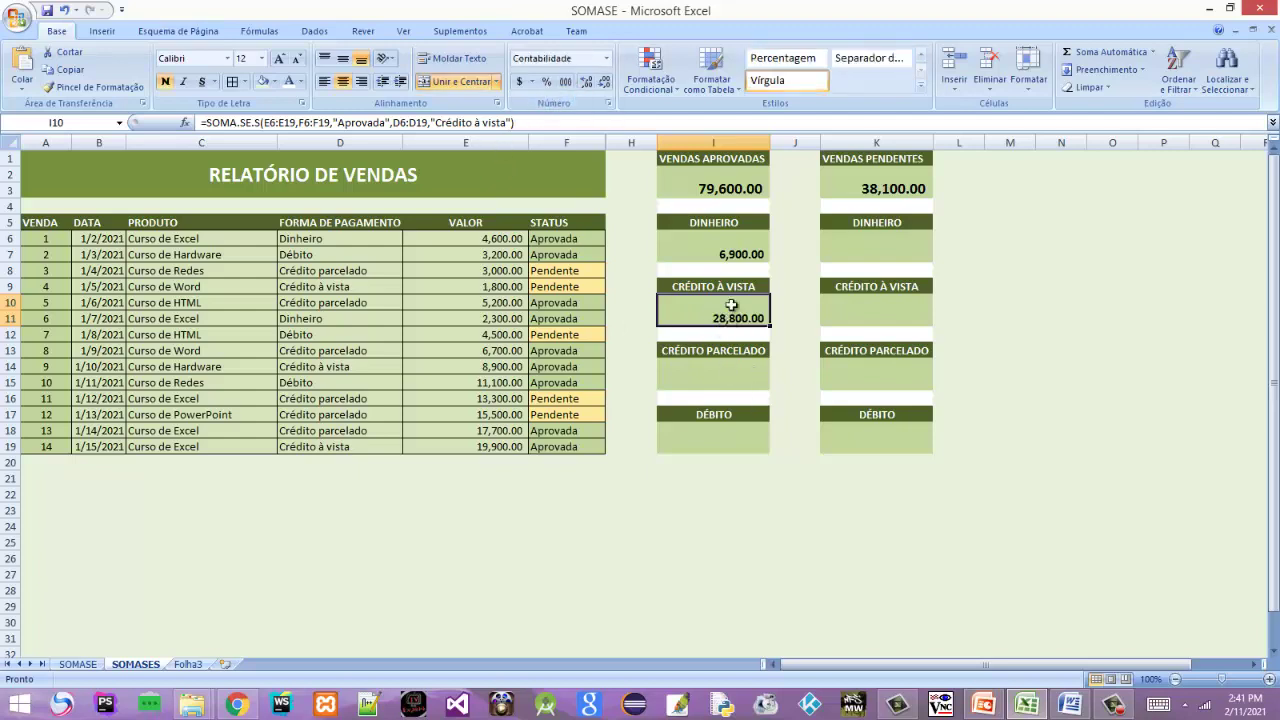
Begin a SOMA.SE.S formula in the approved sales' Crédito Parcelado cell I14 with E6:E19 as the sum range
{"action": "left_click", "coordinate": [692, 383]}
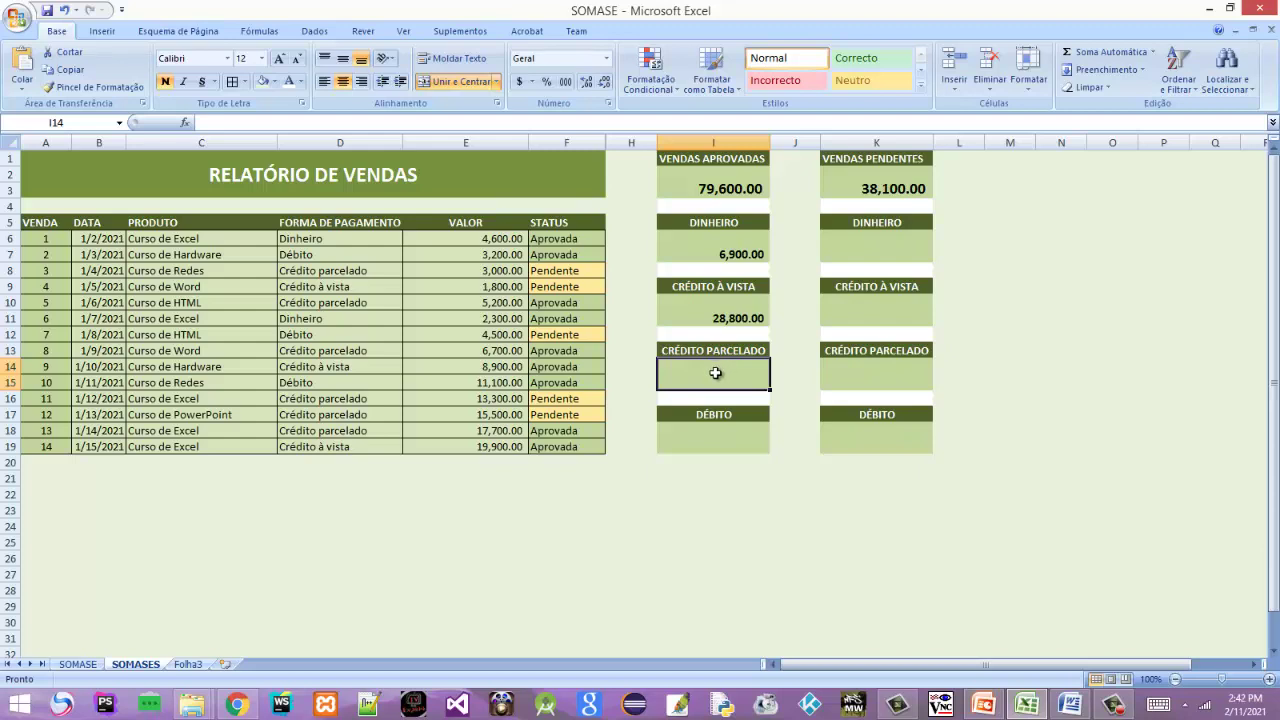
{"action": "type", "text": "="}
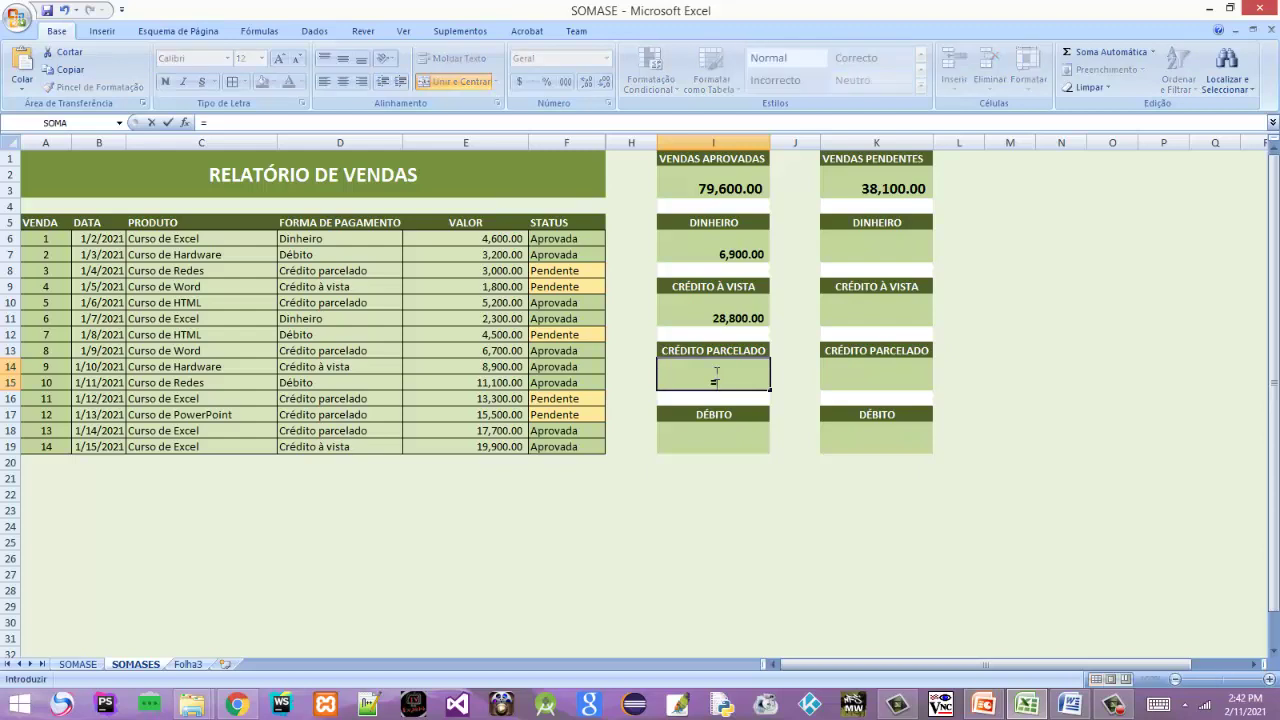
{"action": "type", "text": "soma"}
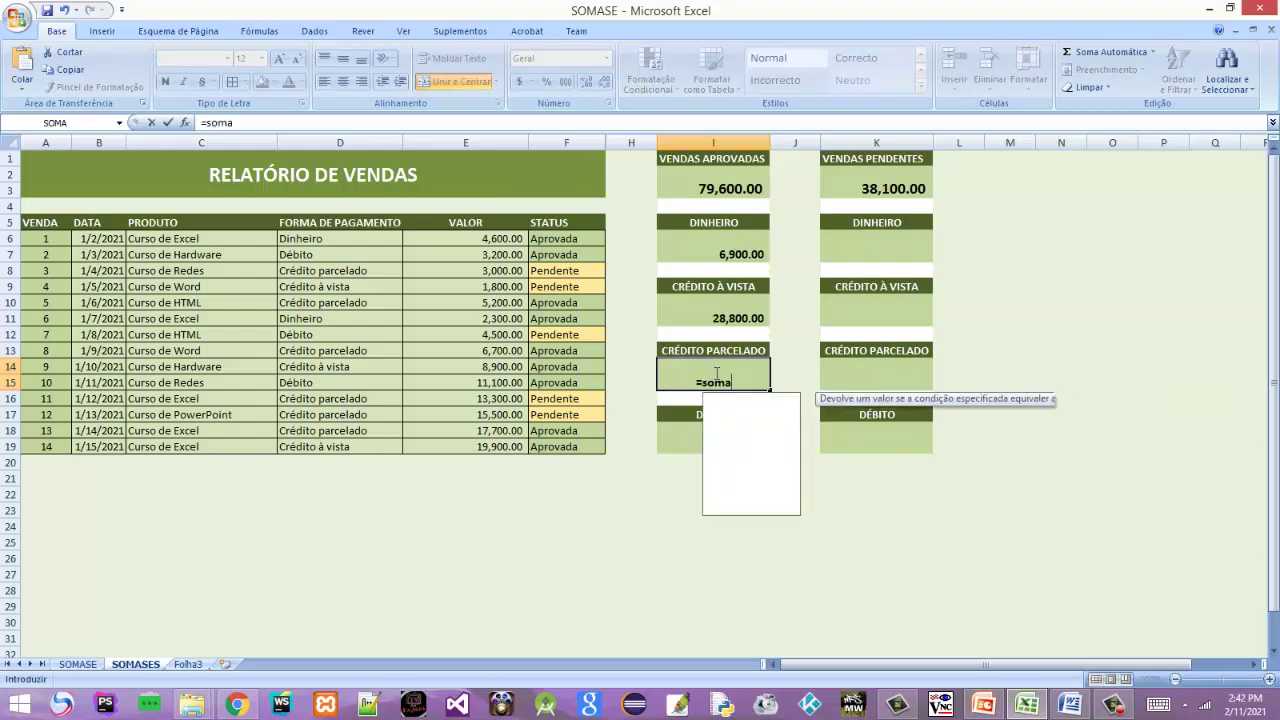
{"action": "key", "text": "Down"}
{"action": "key", "text": "Down"}
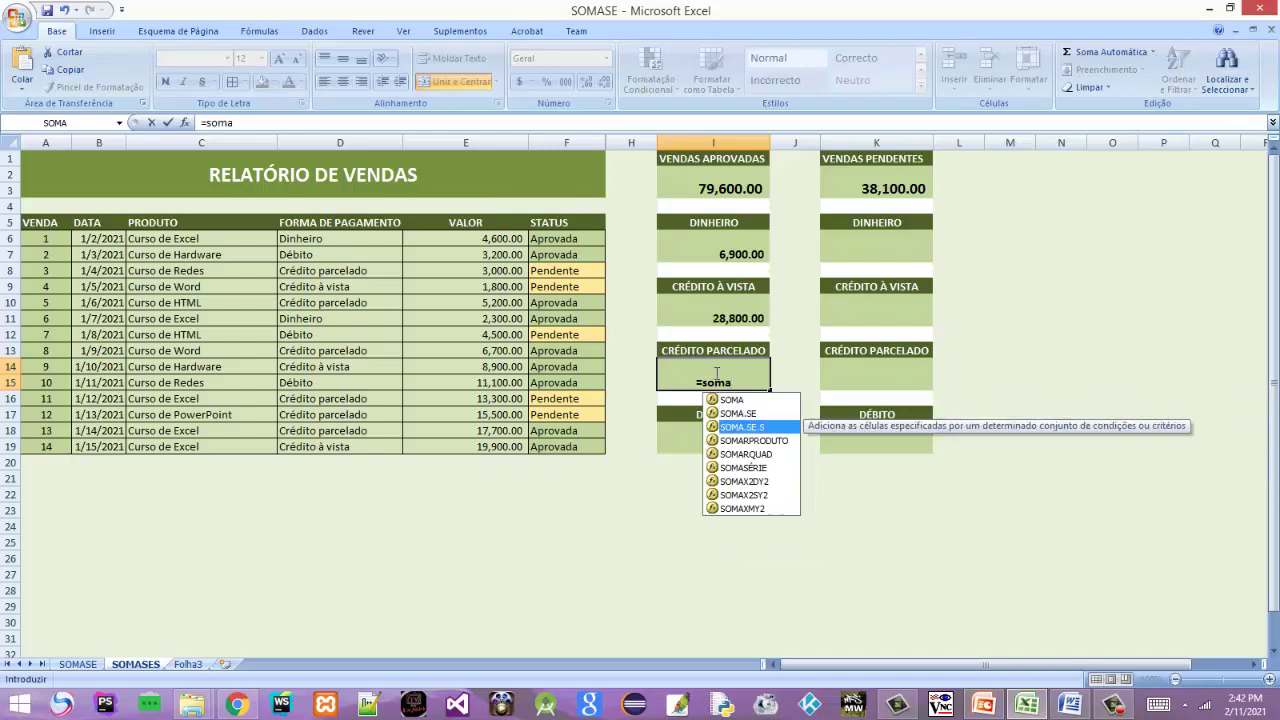
{"action": "key", "text": "Tab"}
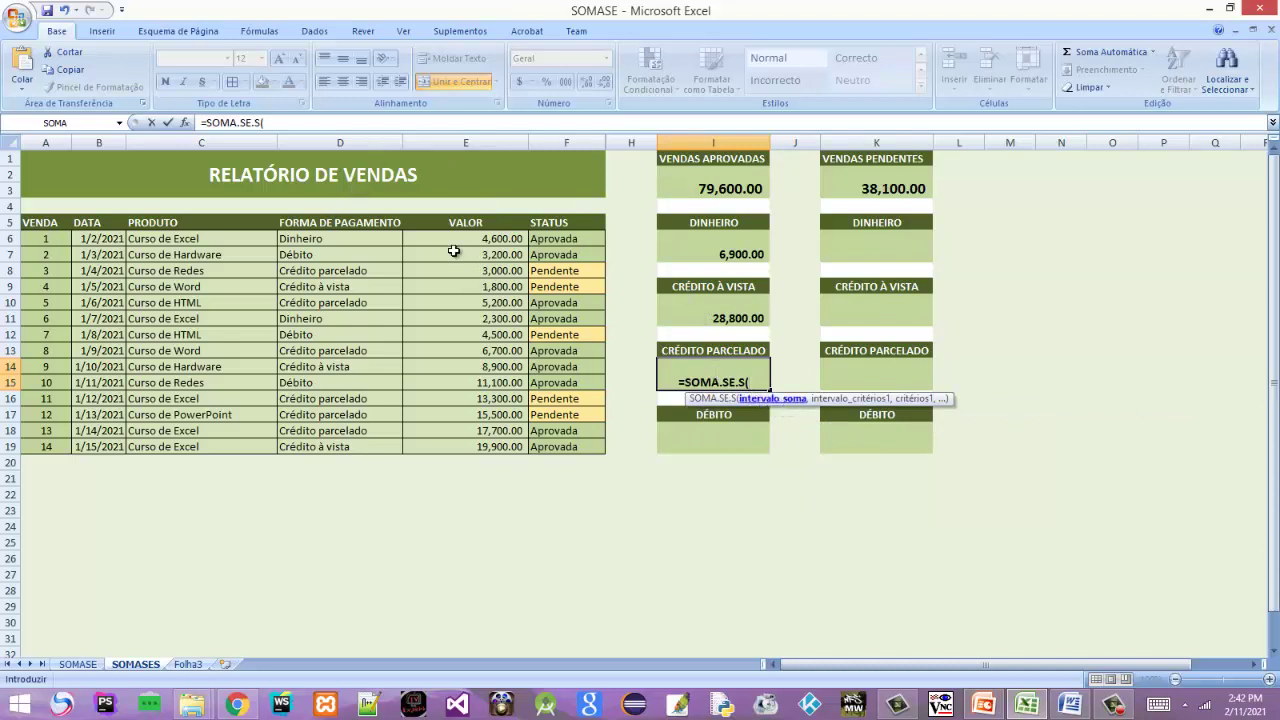
{"action": "left_click_drag", "start_coordinate": [454, 240], "coordinate": [455, 452]}
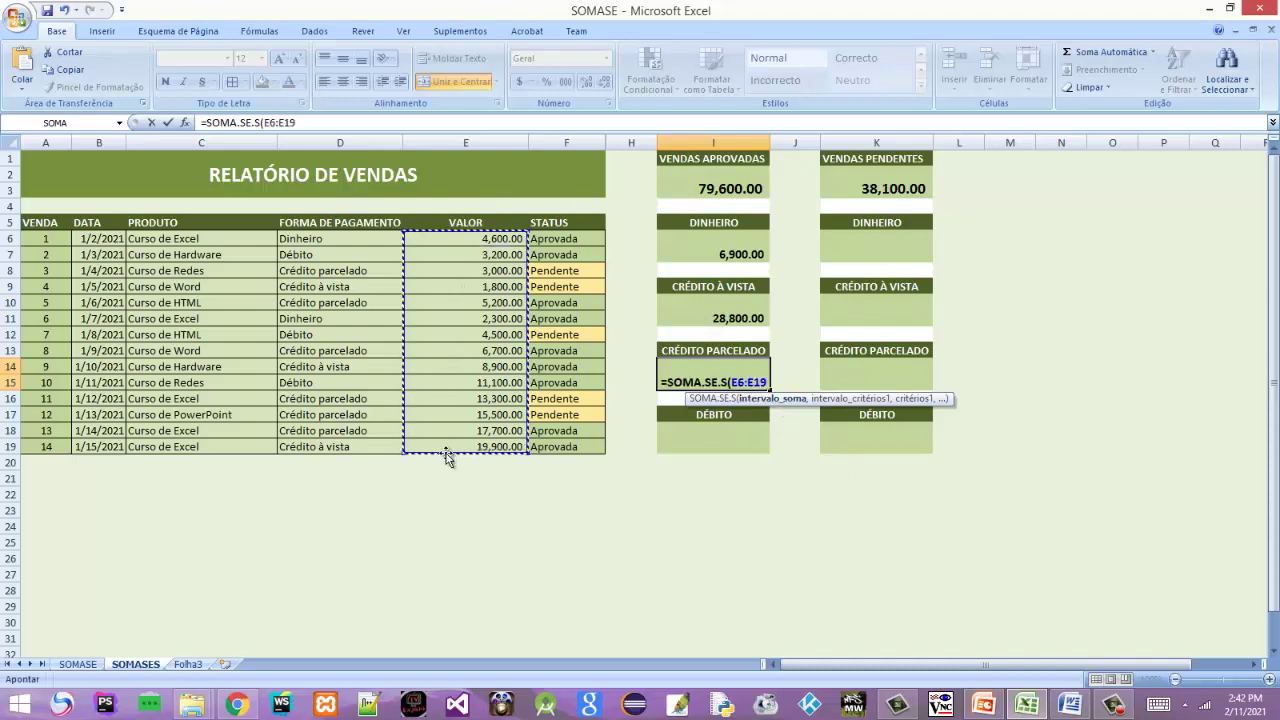
{"action": "type", "text": ","}
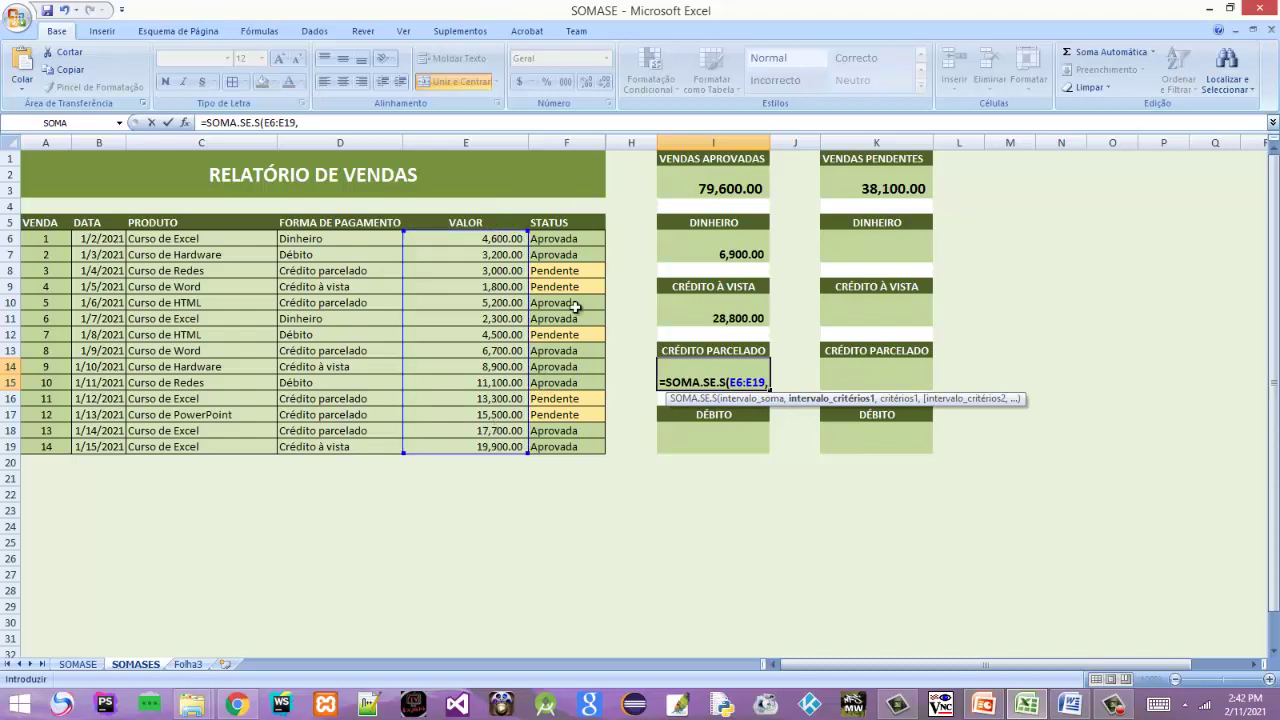
Add F6:F19 as the first criteria range of the I14 SOMA.SE.S formula, with "Aprovada" as its criterion
{"action": "left_click", "coordinate": [566, 241]}
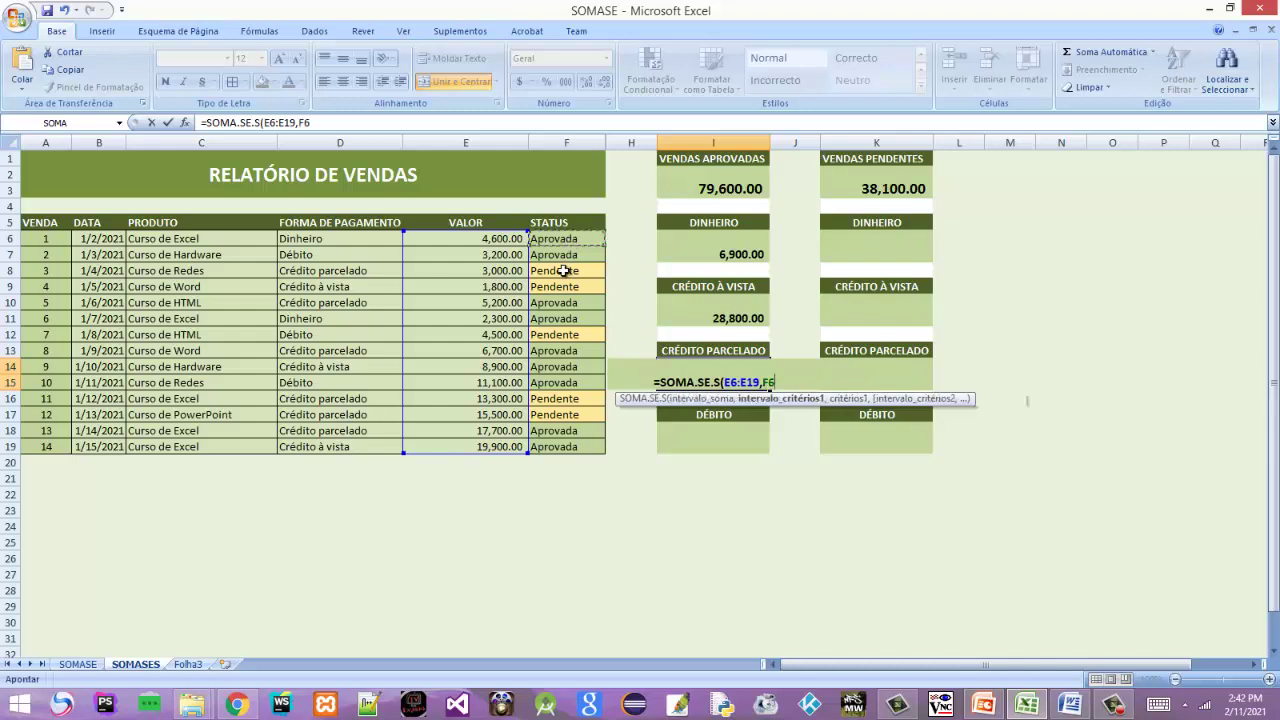
{"action": "mouse_move", "coordinate": [556, 453]}
{"action": "left_mouse_down"}
{"action": "mouse_move", "coordinate": [556, 470]}
{"action": "mouse_move", "coordinate": [557, 445]}
{"action": "left_mouse_up"}
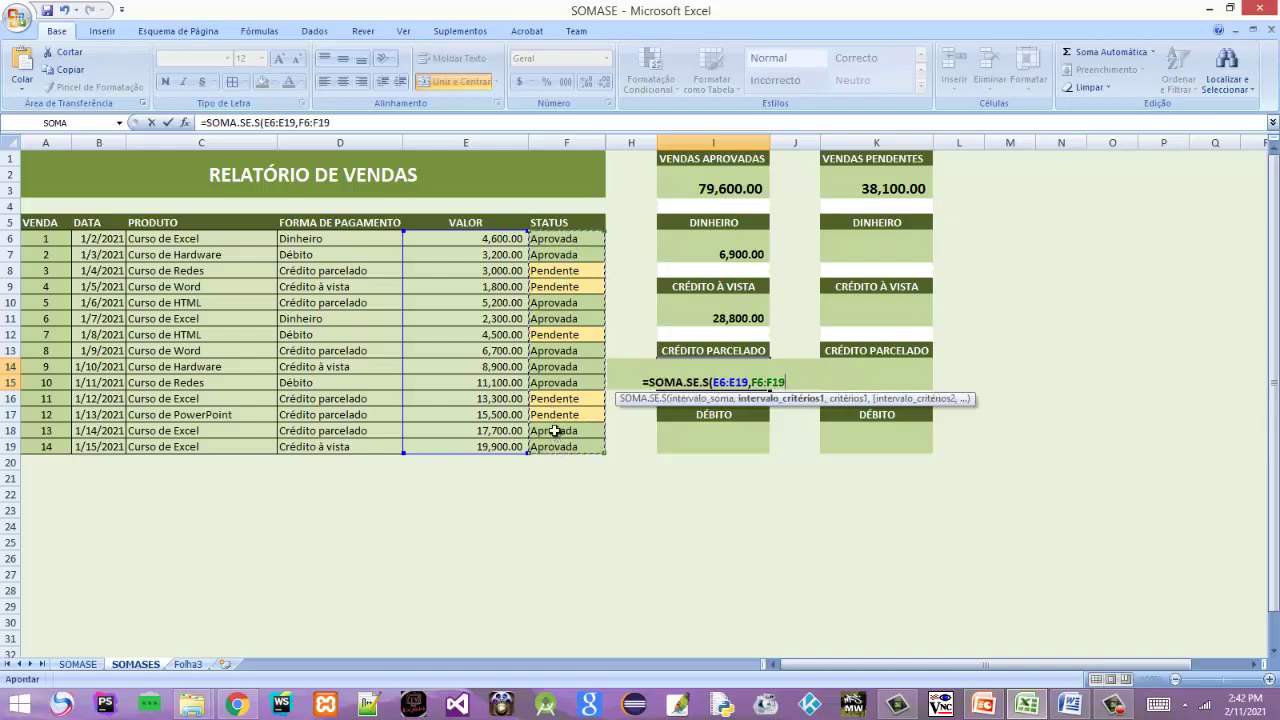
{"action": "type", "text": ","}
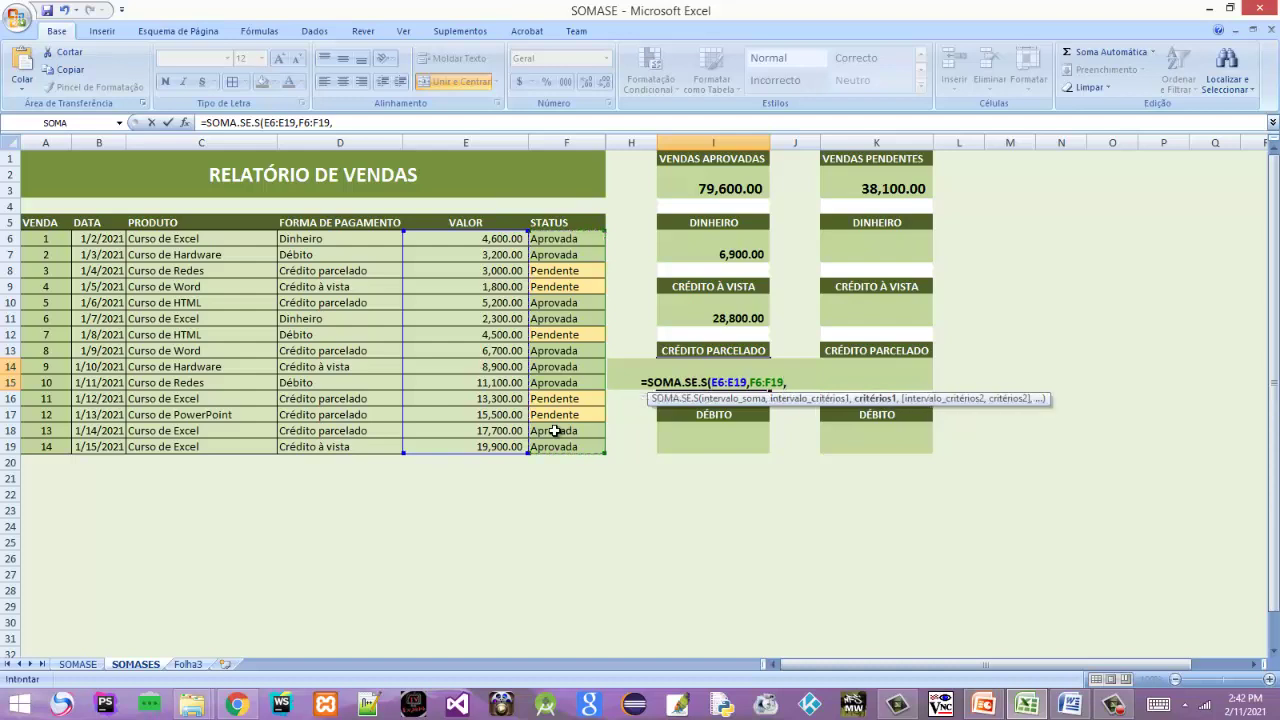
{"action": "type", "text": "\""}
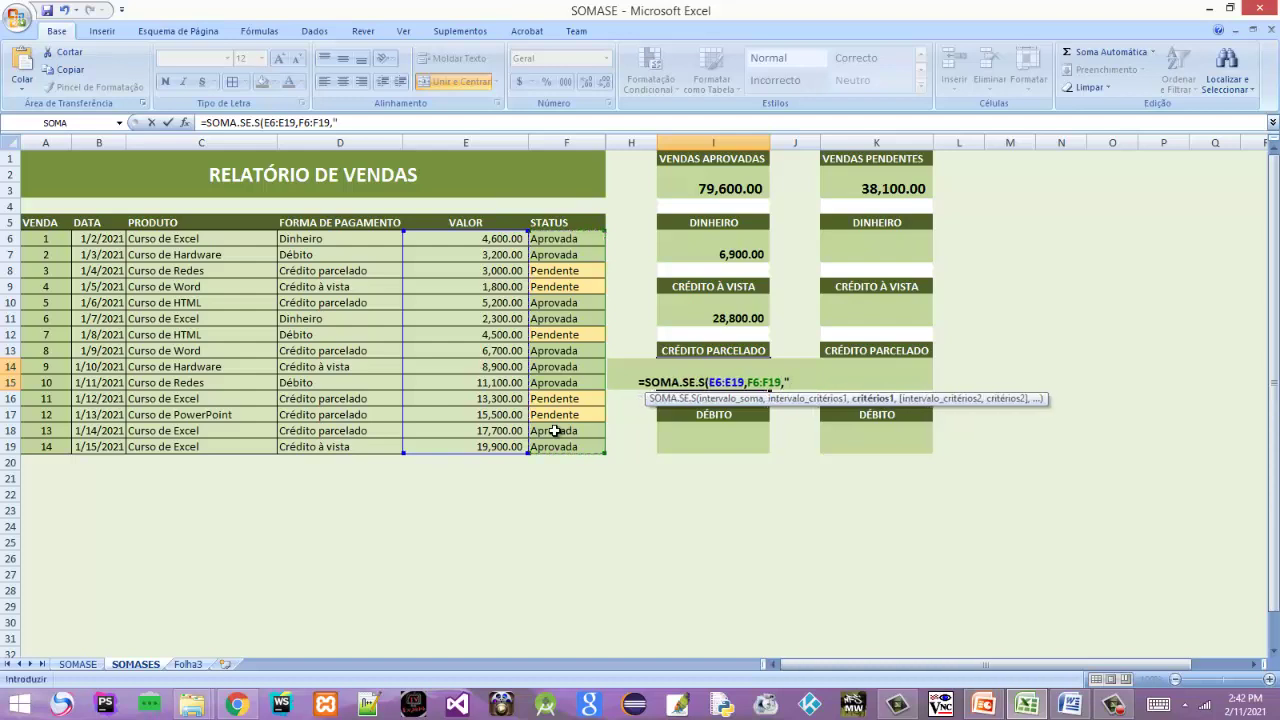
{"action": "type", "text": "Apro"}
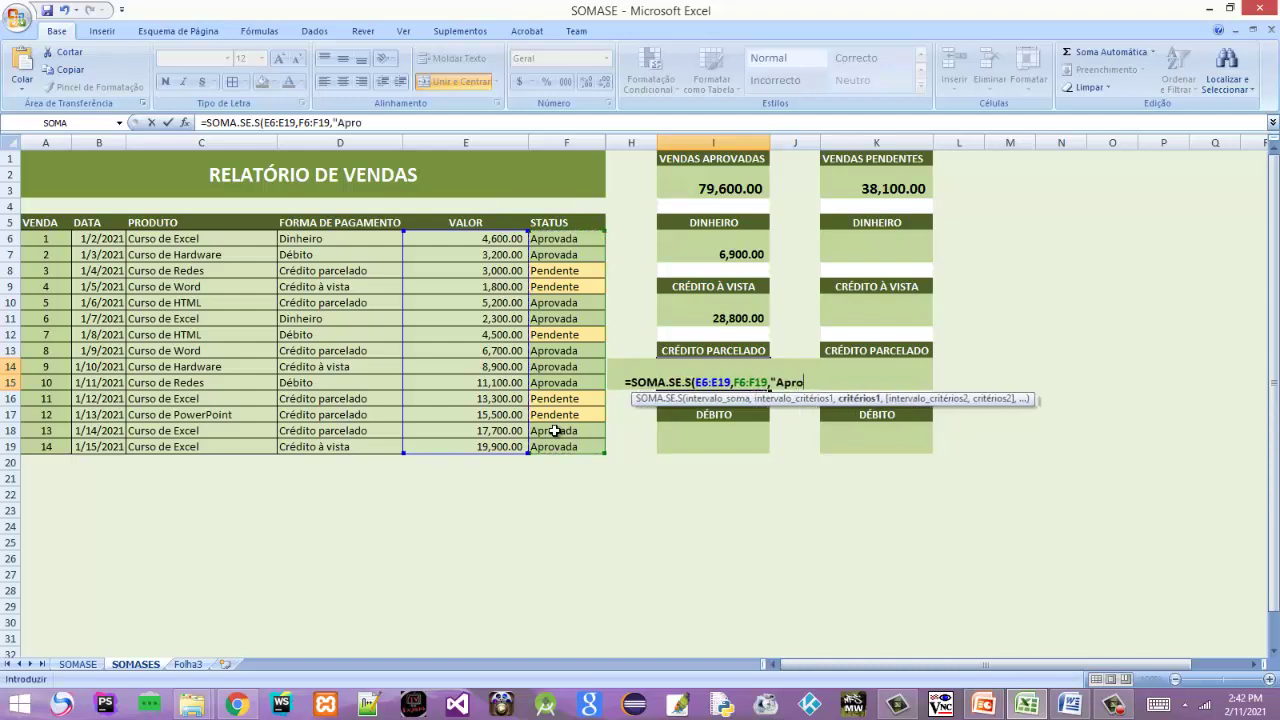
{"action": "type", "text": "vada"}
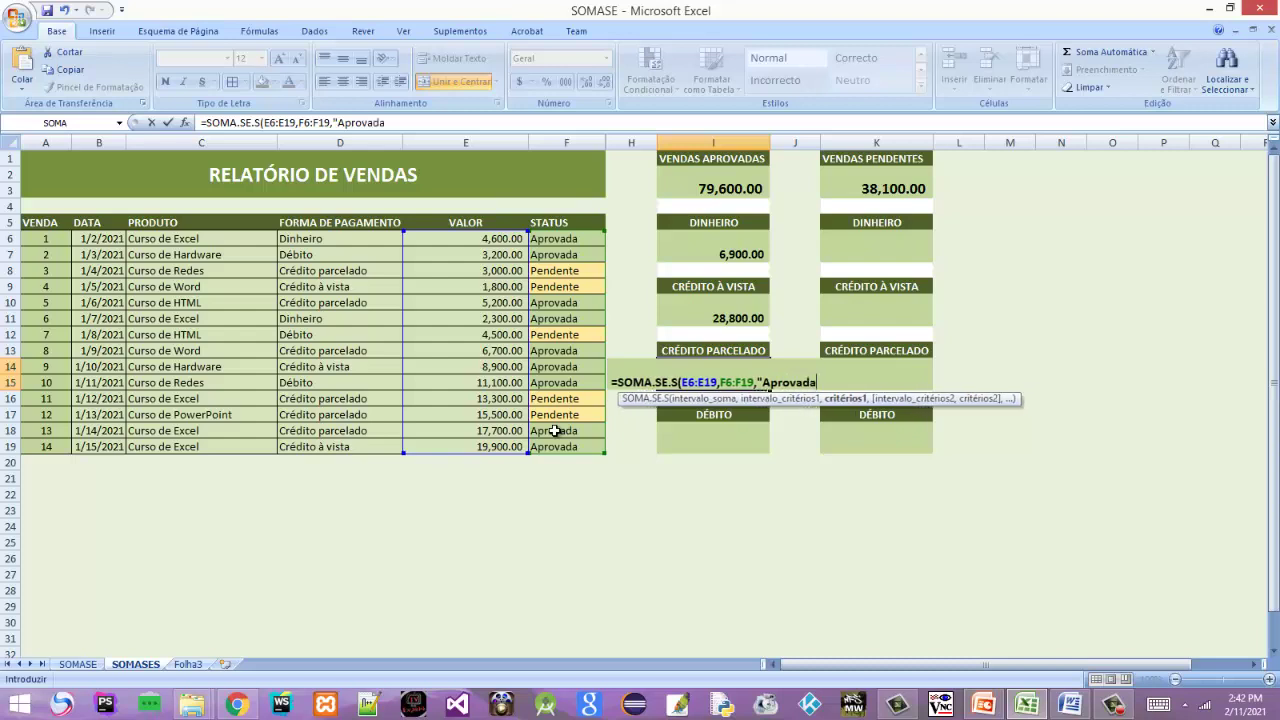
{"action": "type", "text": "\","}
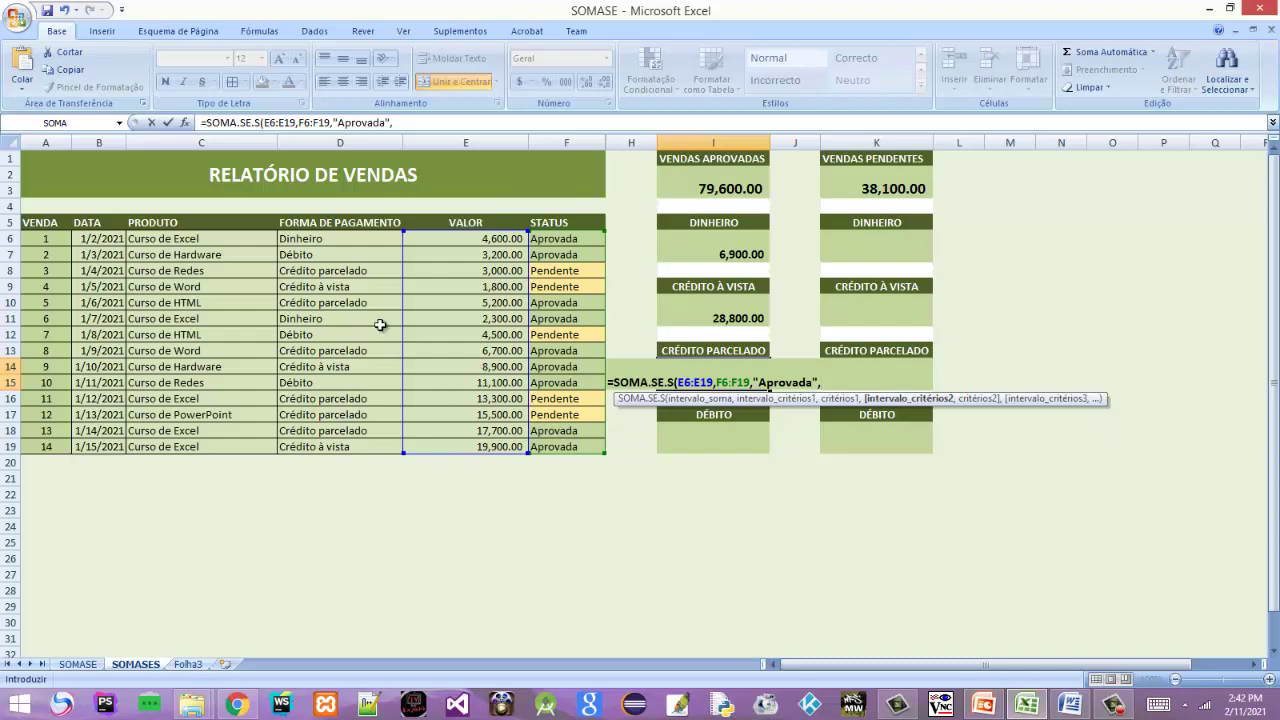
Add D6:D19 as the second criteria range of the I14 SOMA.SE.S formula
{"action": "left_click", "coordinate": [312, 240]}
{"action": "left_click_drag", "start_coordinate": [320, 287], "coordinate": [316, 453]}
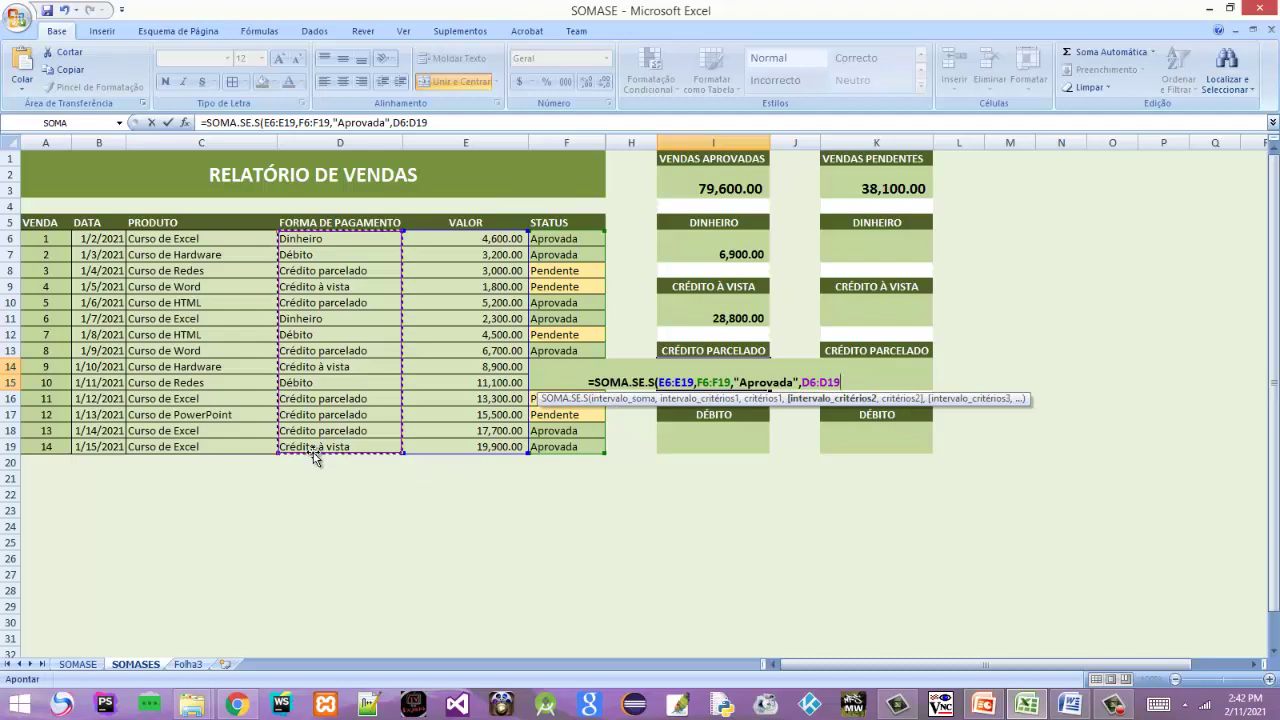
{"action": "type", "text": ","}
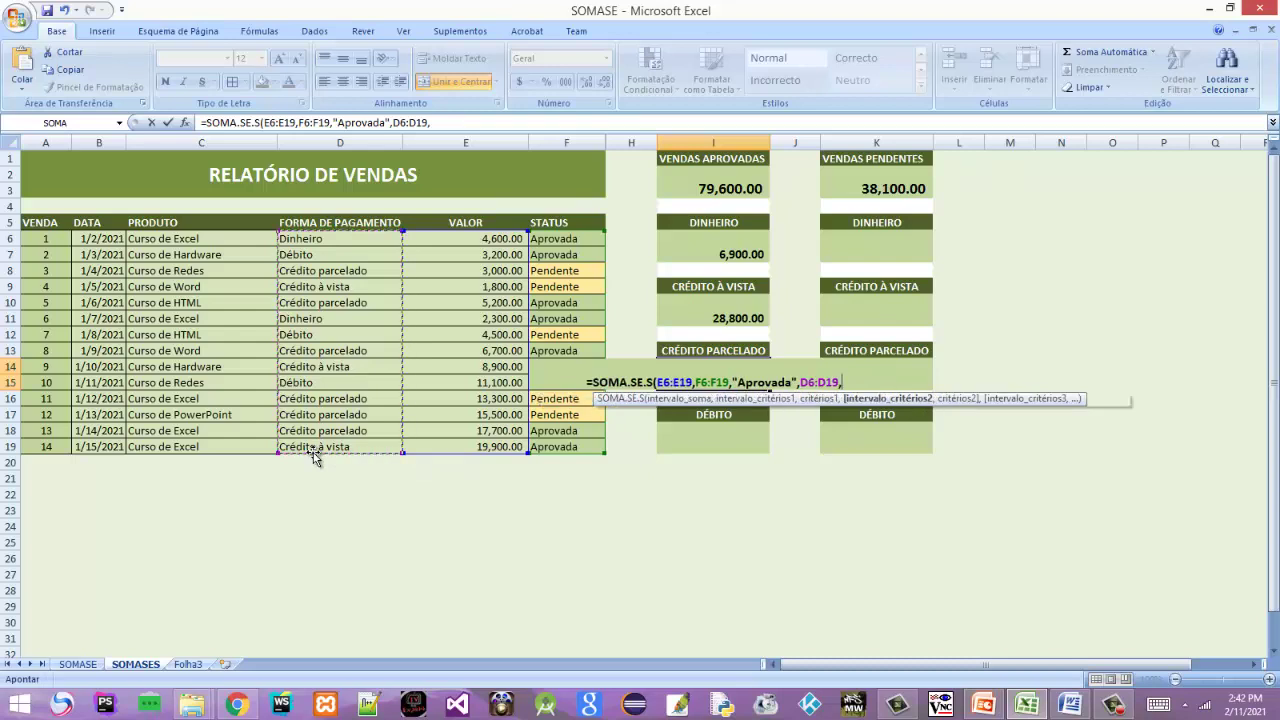
Complete the I14 formula with the criterion "Crédito parcelado" and format the cell with the Vírgula style
{"action": "type", "text": "\""}
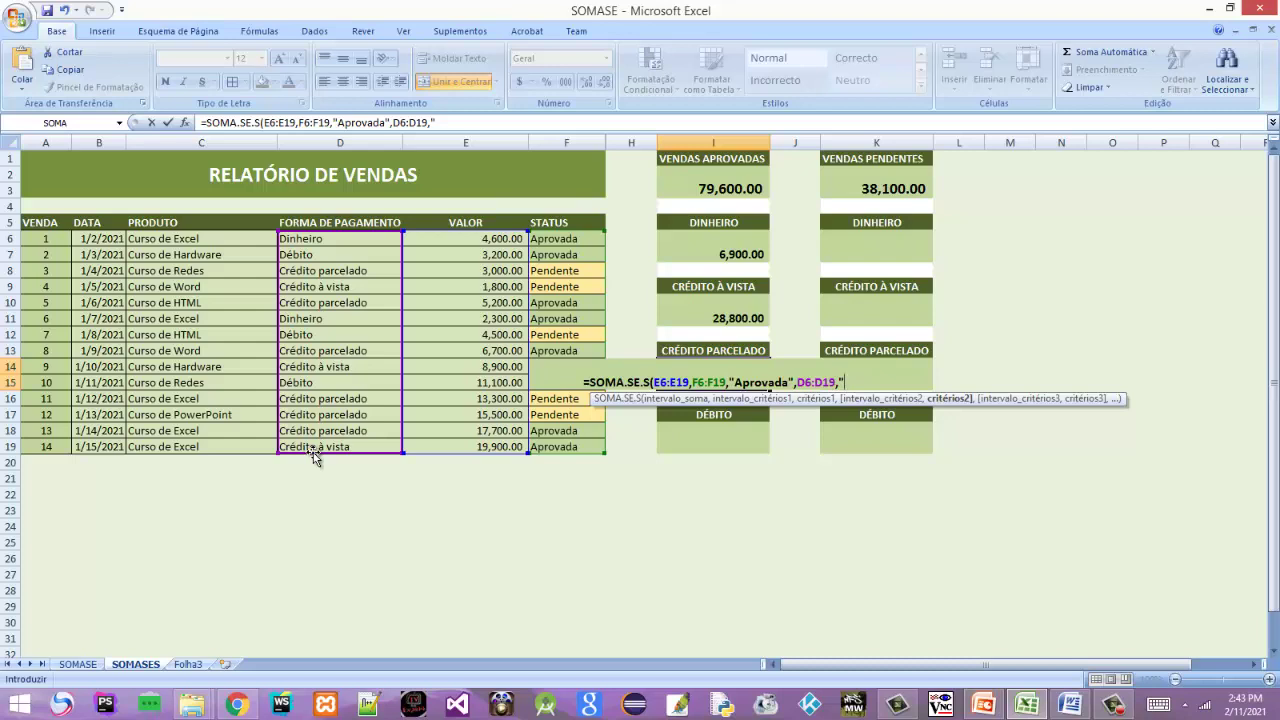
{"action": "type", "text": "C"}
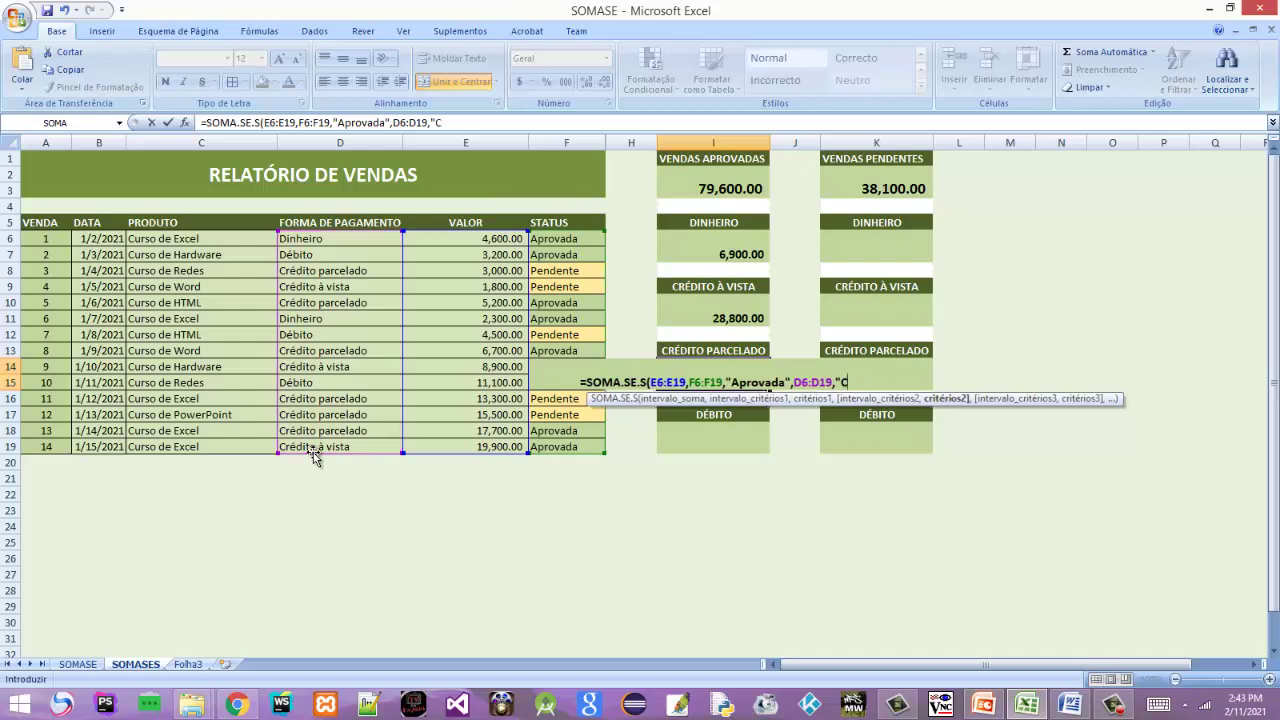
{"action": "type", "text": "ré"}
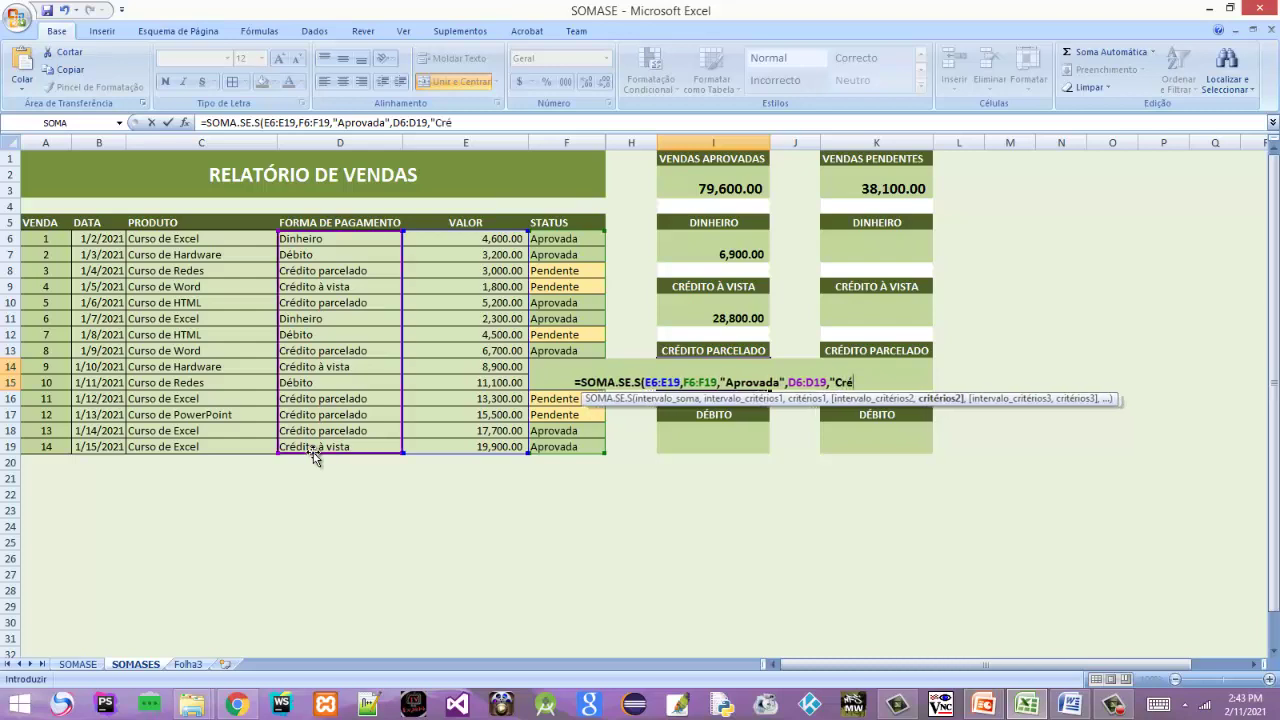
{"action": "type", "text": "dit"}
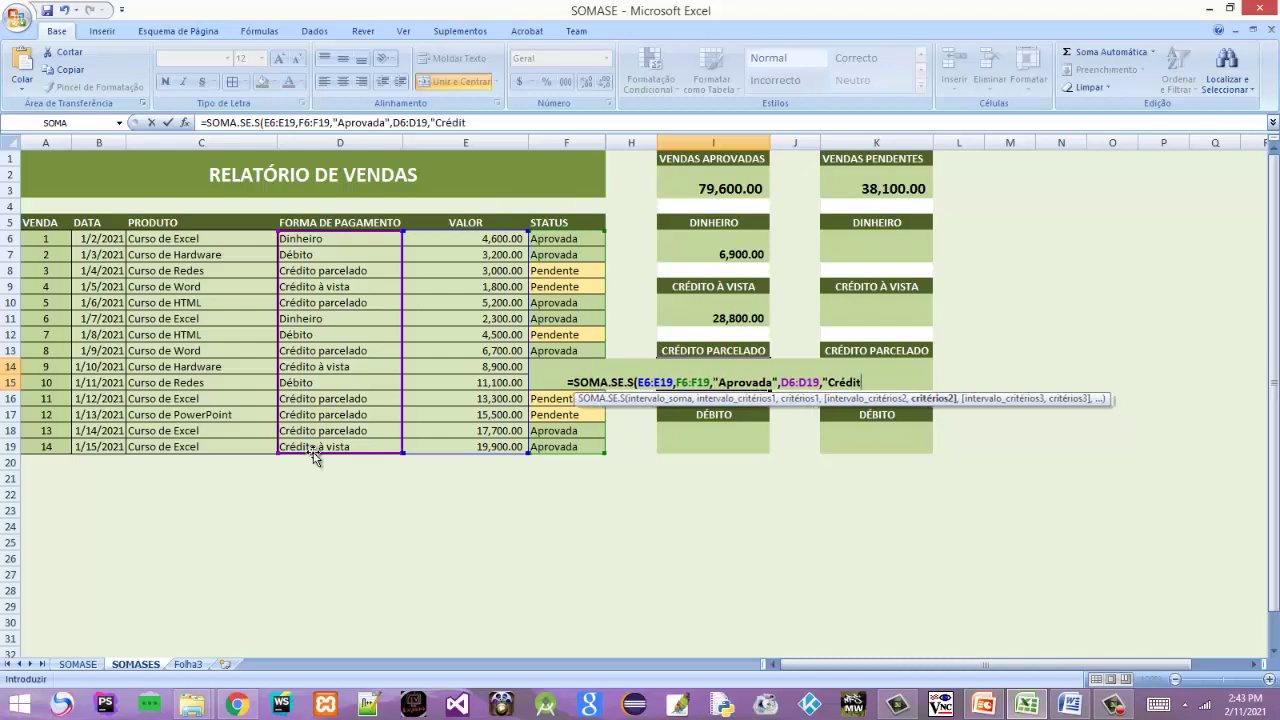
{"action": "type", "text": "o pa"}
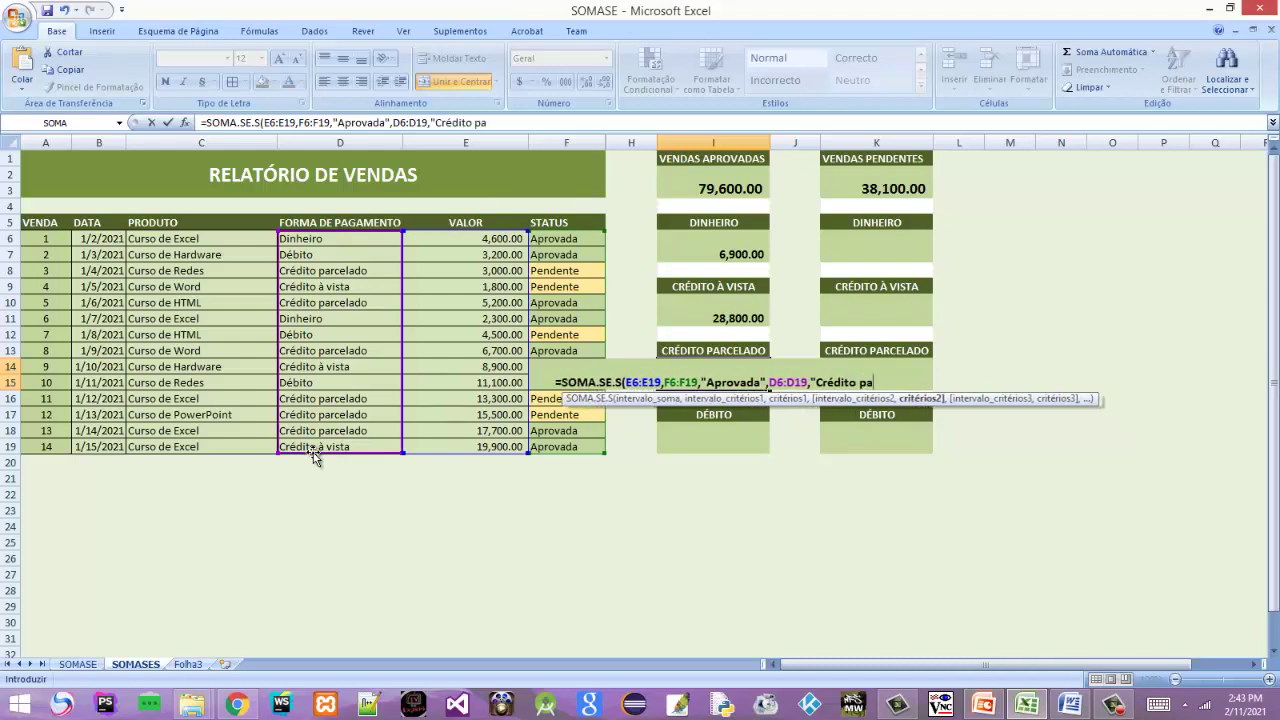
{"action": "type", "text": "rcel"}
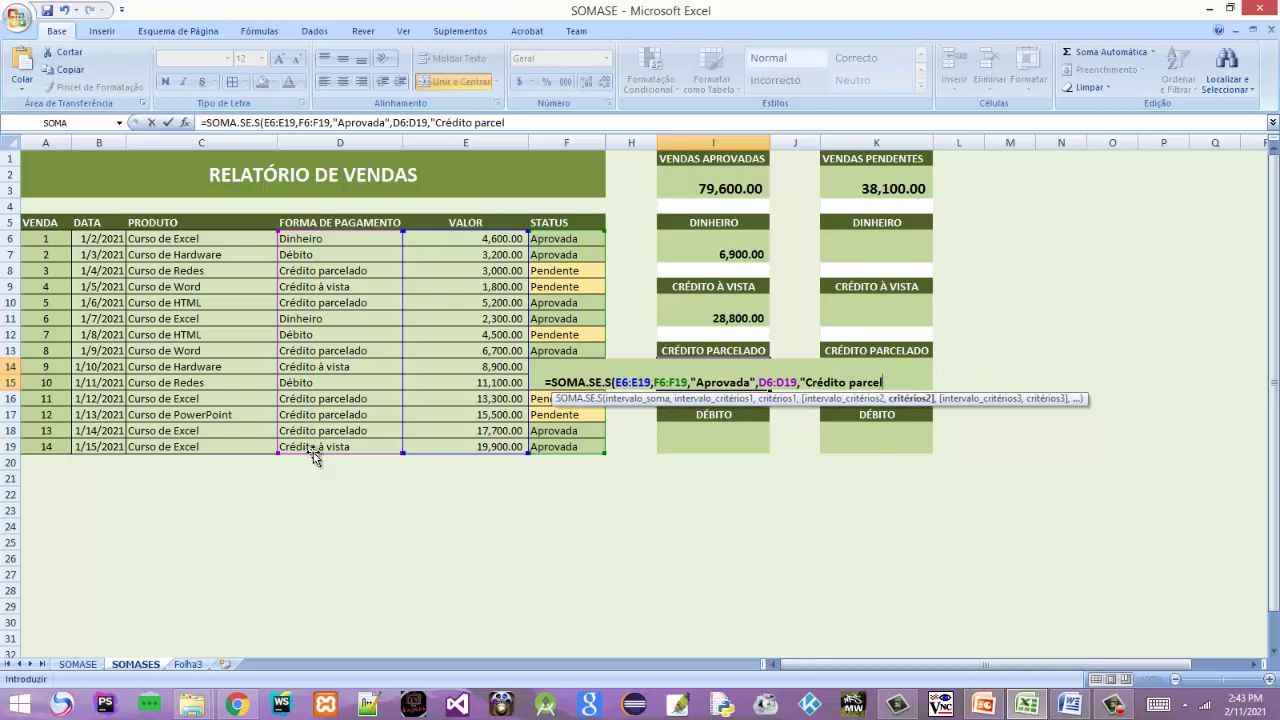
{"action": "type", "text": "ado\""}
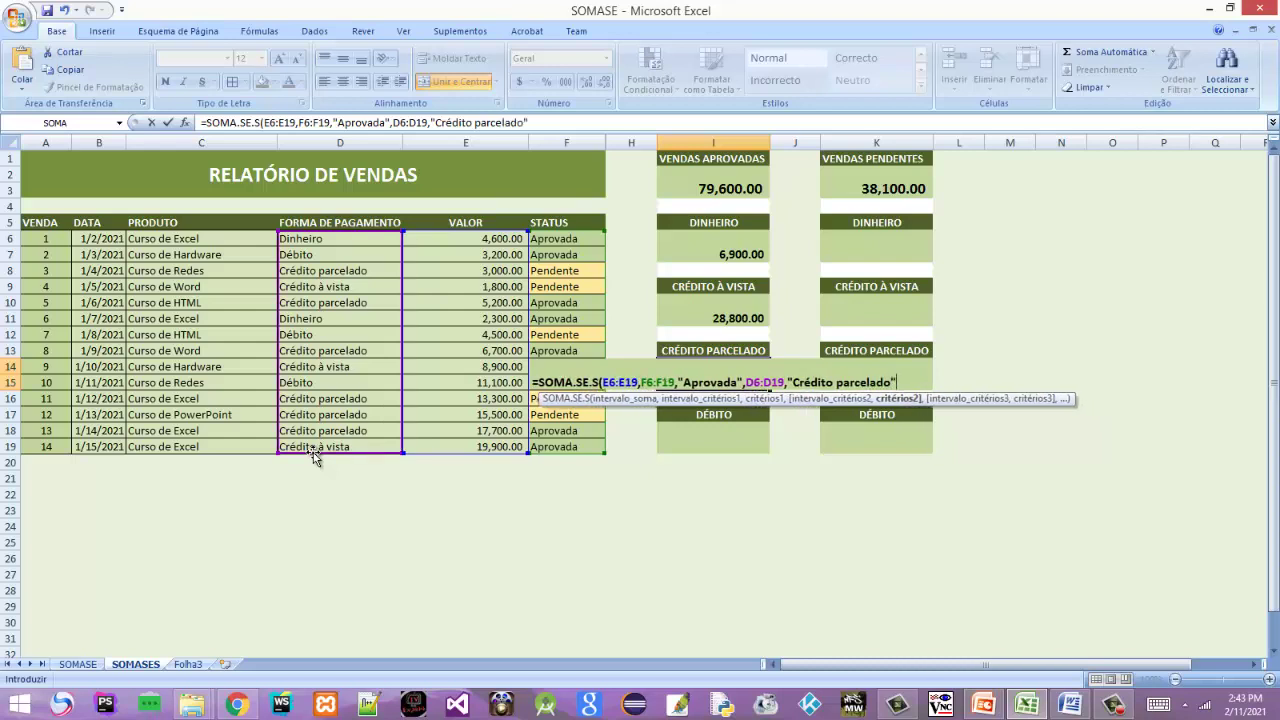
{"action": "type", "text": ")"}
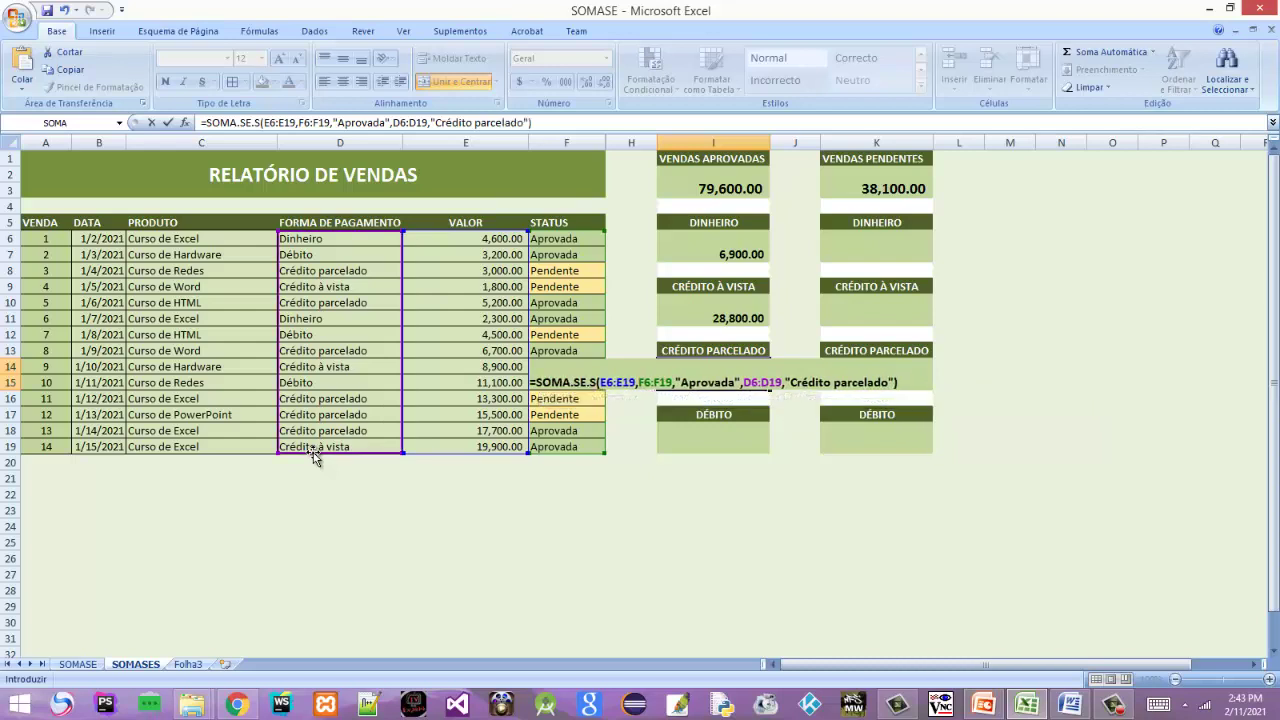
{"action": "key", "text": "Return"}
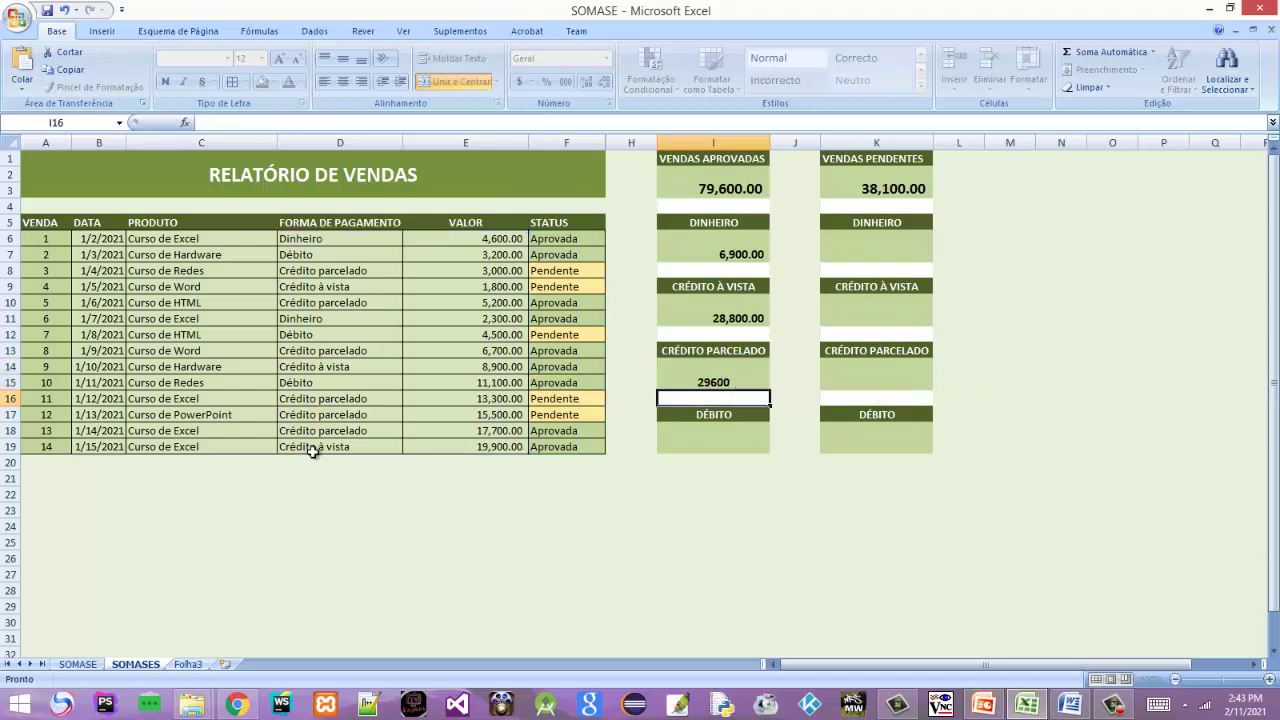
{"action": "left_click", "coordinate": [701, 386]}
{"action": "left_click", "coordinate": [567, 83]}
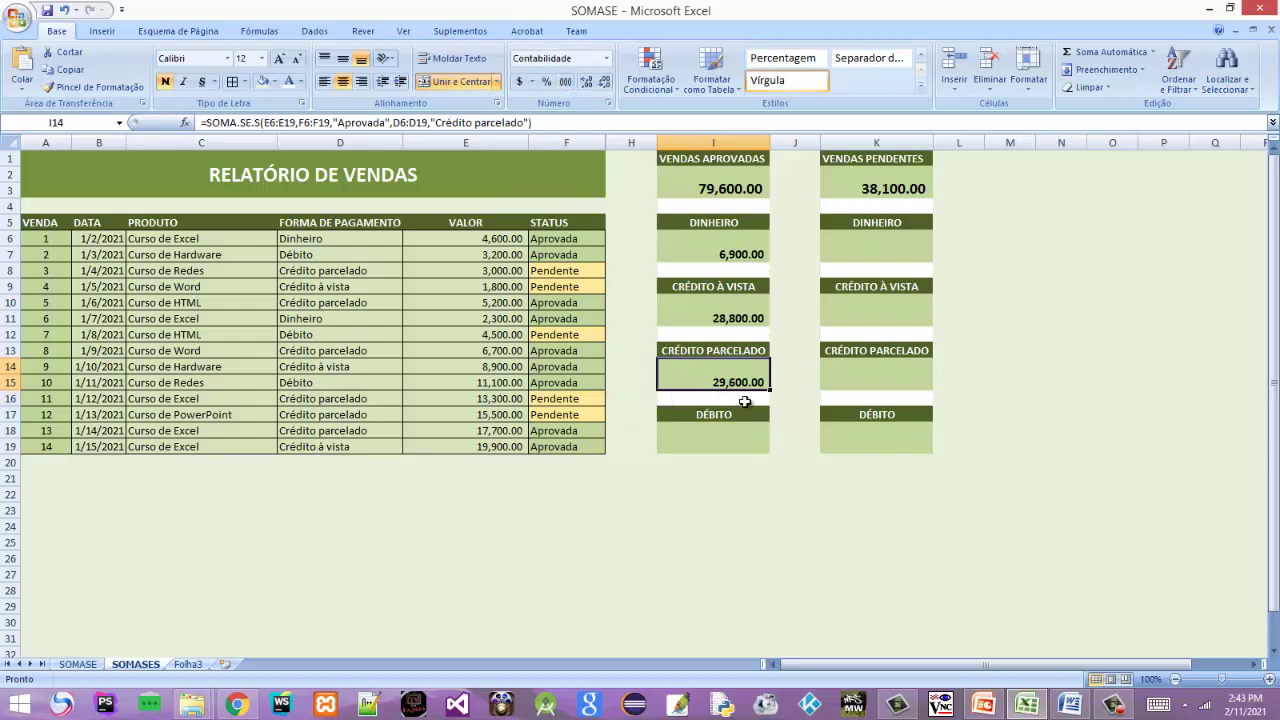
Begin a SOMA.SE.S formula in the approved sales' Débito cell I18 with E6:E19 as the sum range
{"action": "left_click", "coordinate": [718, 441]}
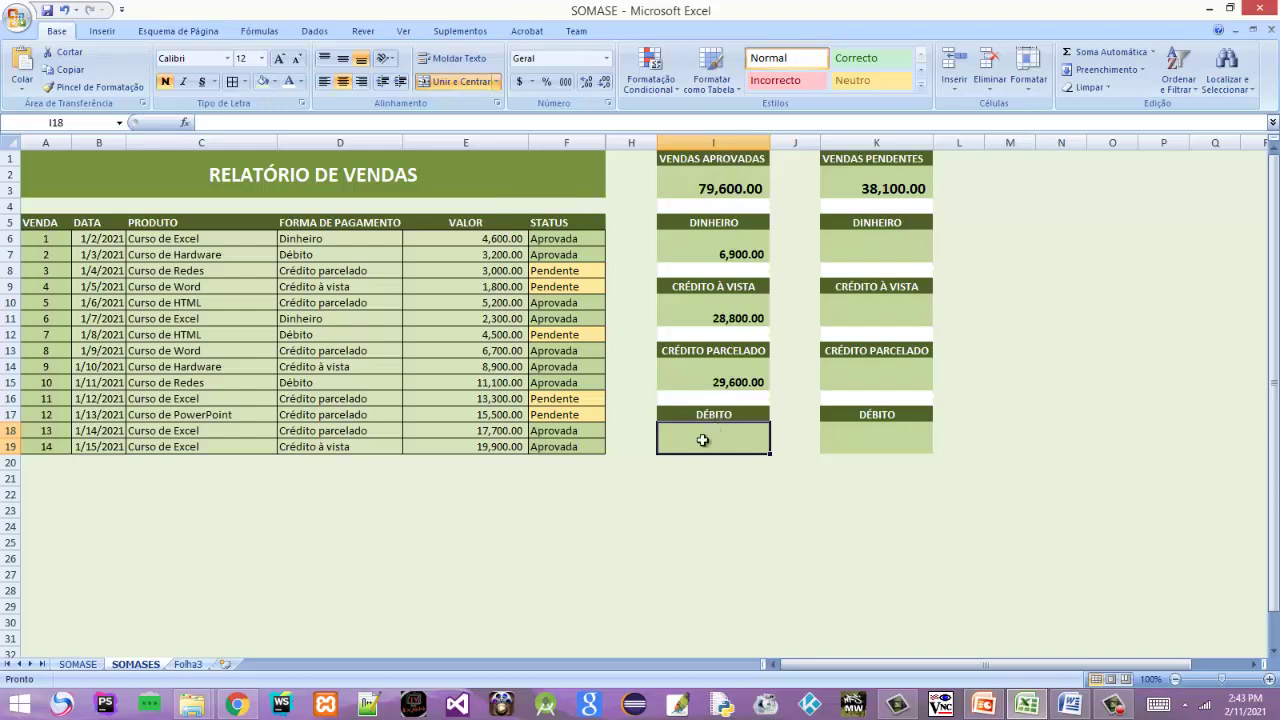
{"action": "type", "text": "="}
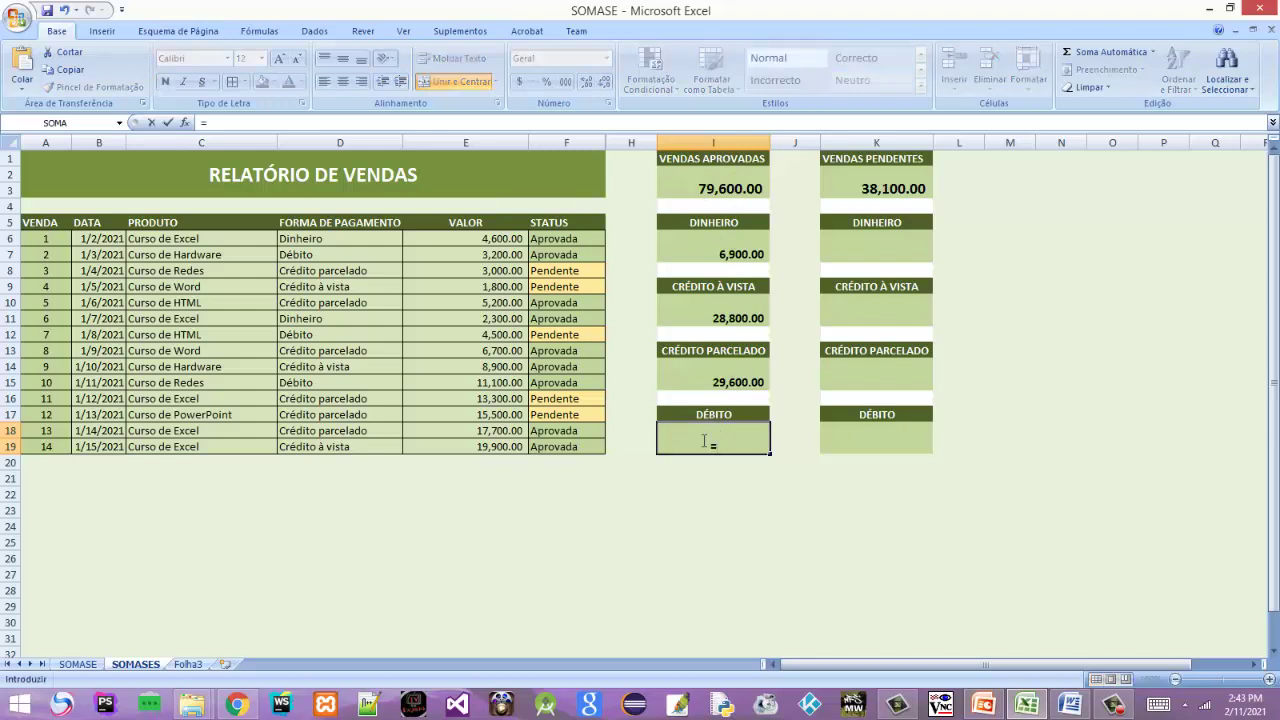
{"action": "type", "text": "soma"}
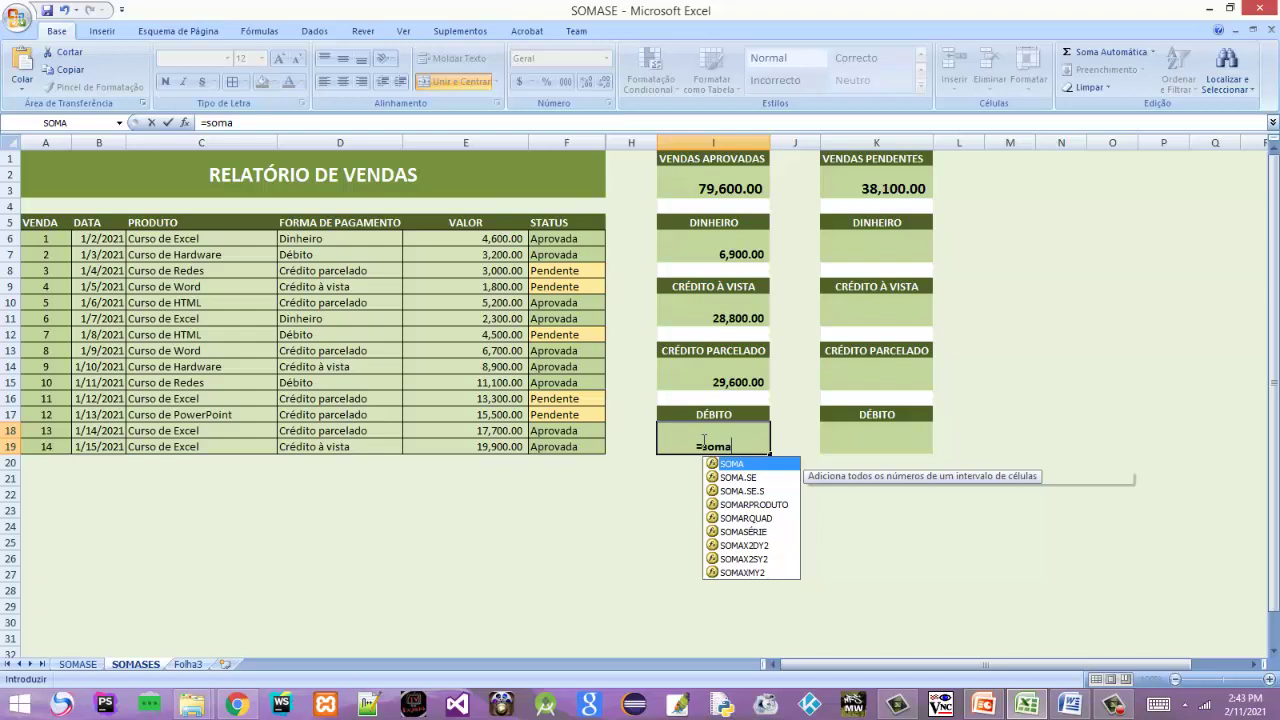
{"action": "key", "text": "Down"}
{"action": "key", "text": "Down"}
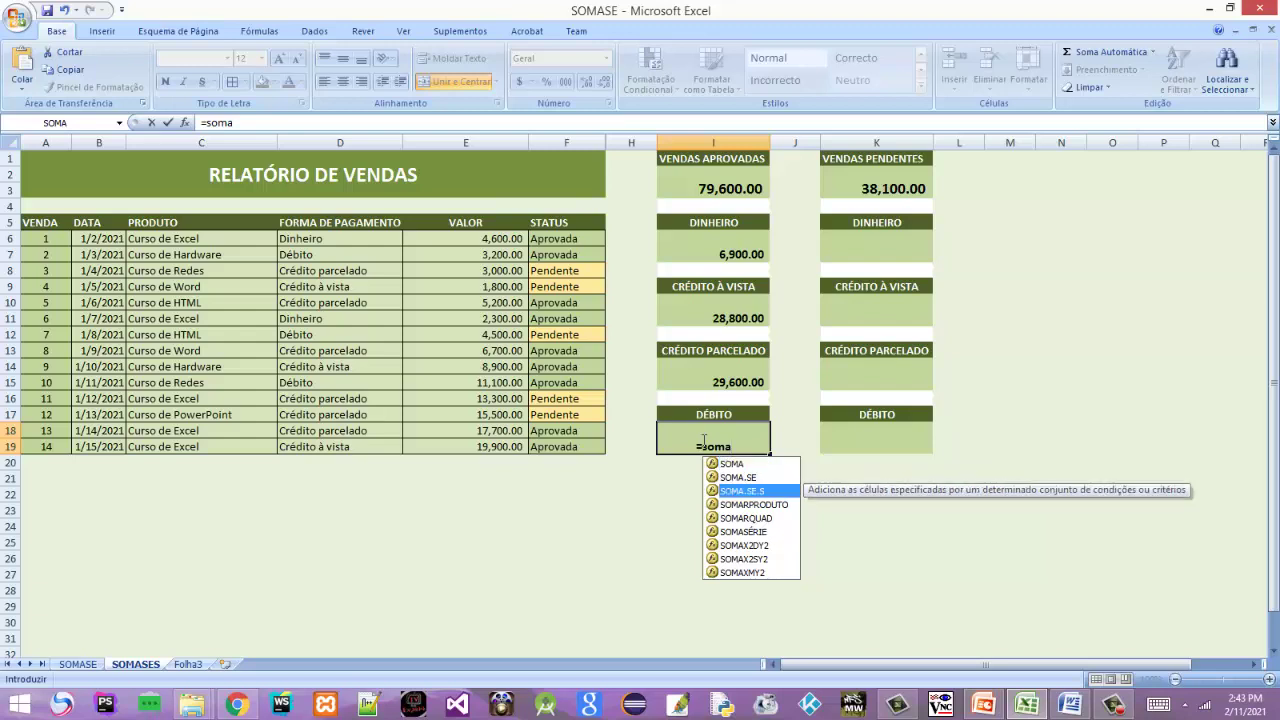
{"action": "key", "text": "Tab"}
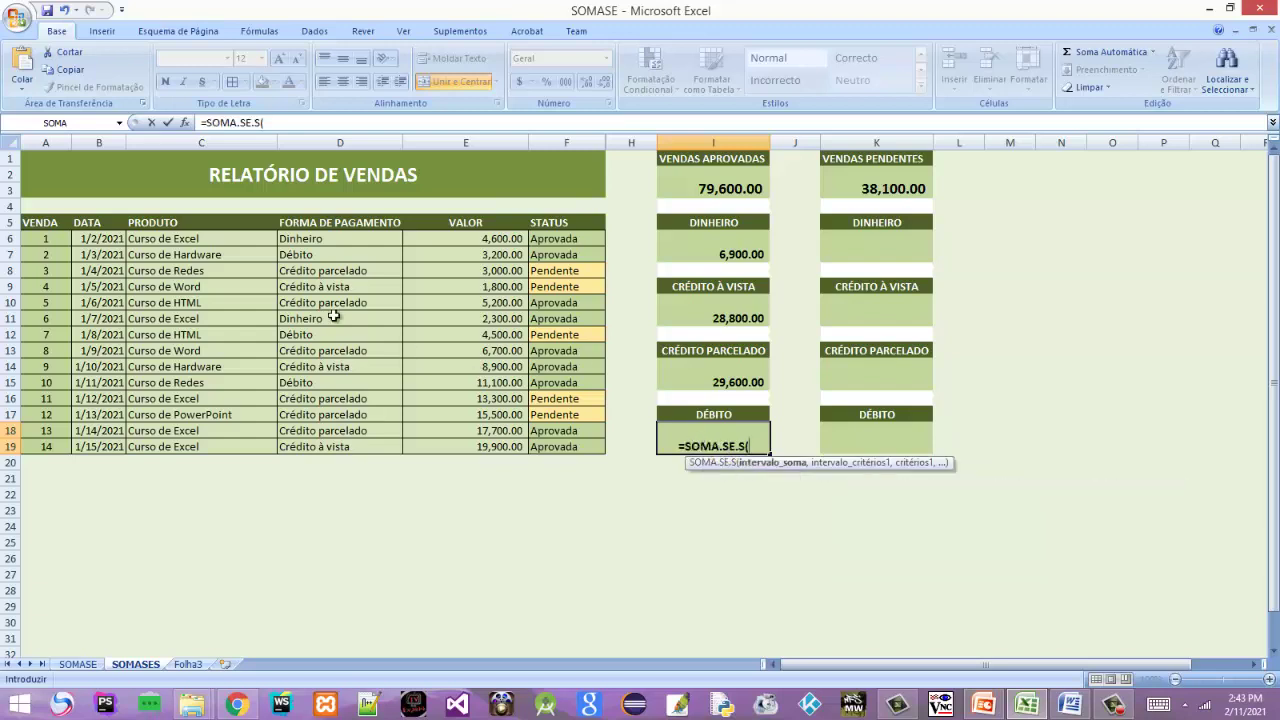
{"action": "left_click", "coordinate": [482, 238]}
{"action": "left_click_drag", "start_coordinate": [480, 312], "coordinate": [474, 449]}
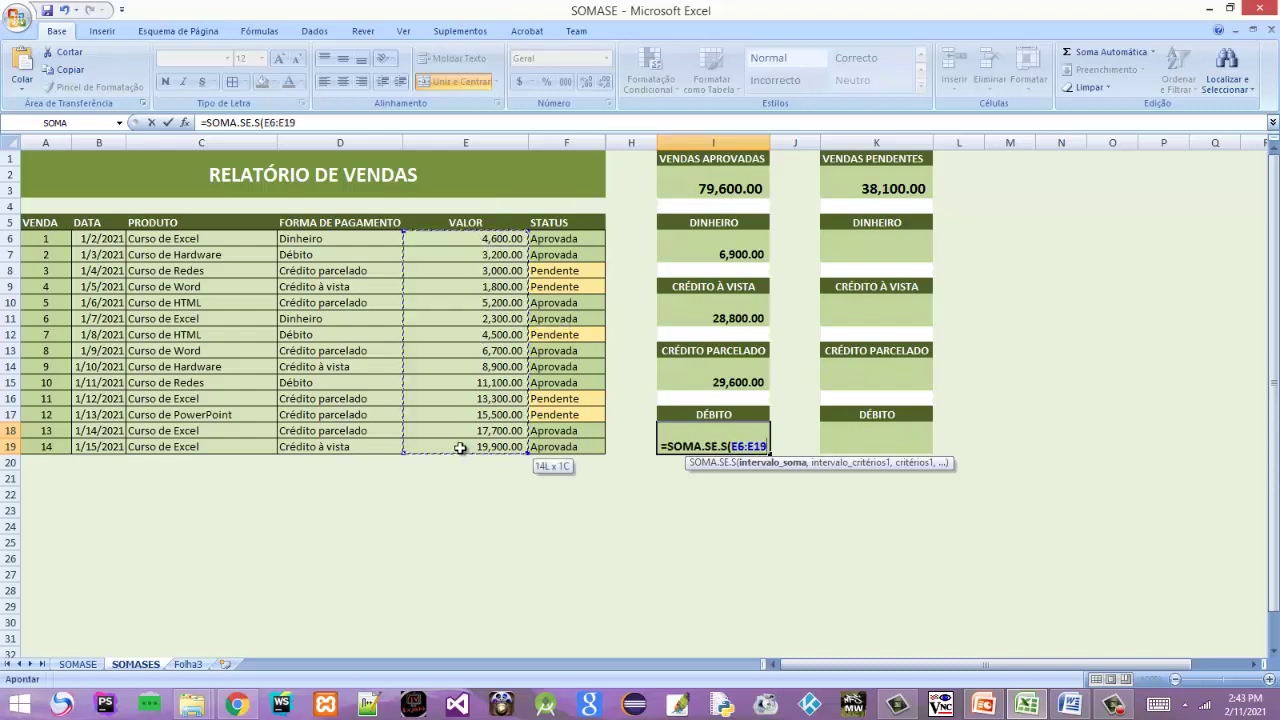
{"action": "type", "text": ","}
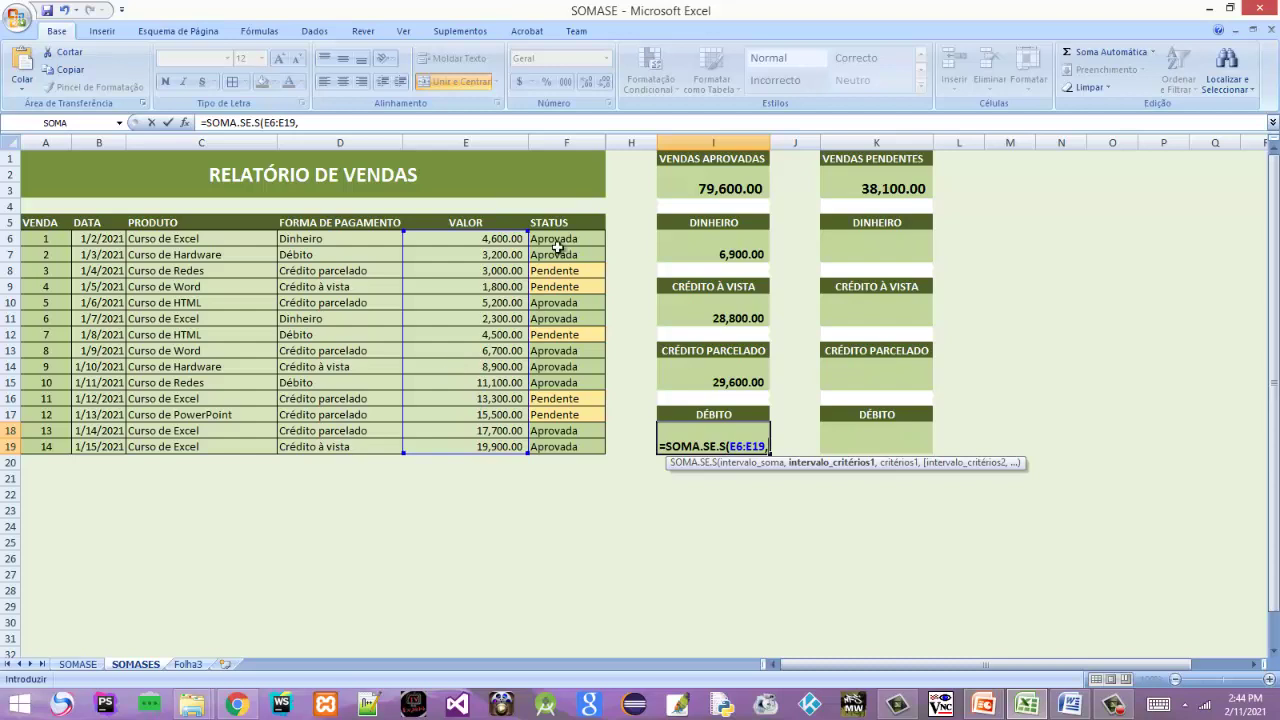
Add F6:F19 as the first criteria range of the I18 SOMA.SE.S formula, with "Aprovada" as its criterion
{"action": "left_click_drag", "start_coordinate": [558, 238], "coordinate": [556, 448]}
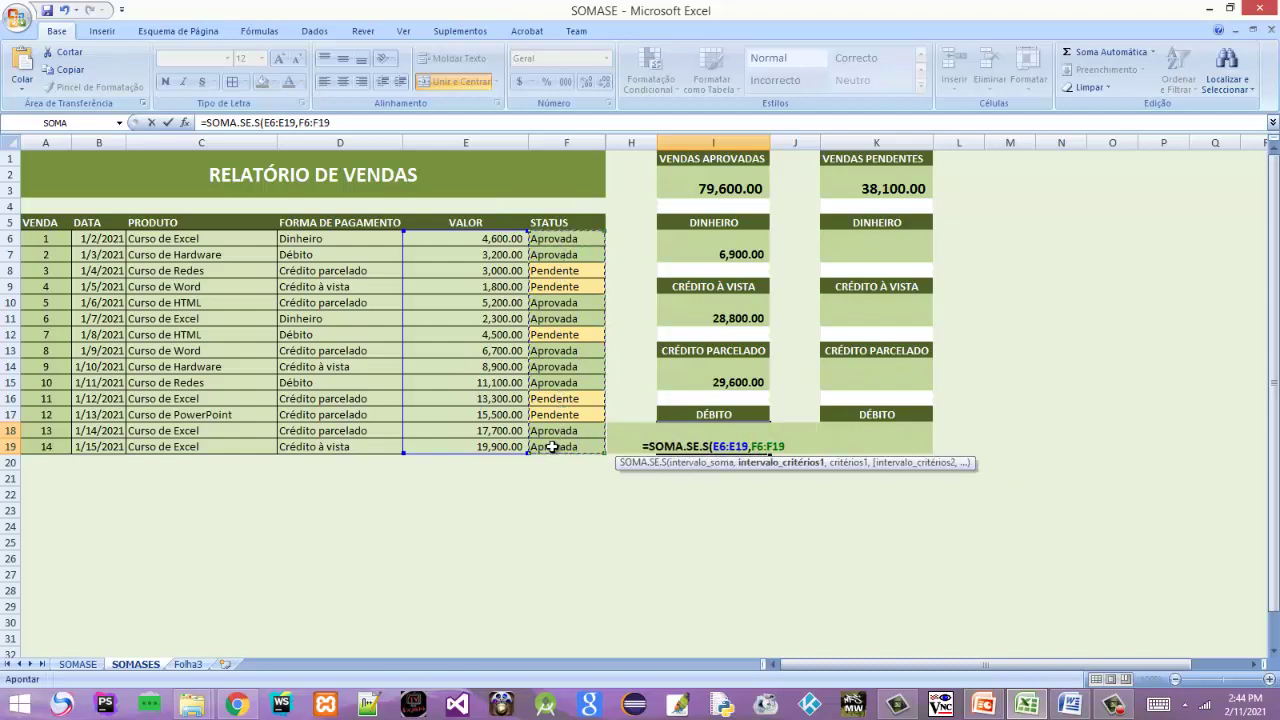
{"action": "type", "text": ","}
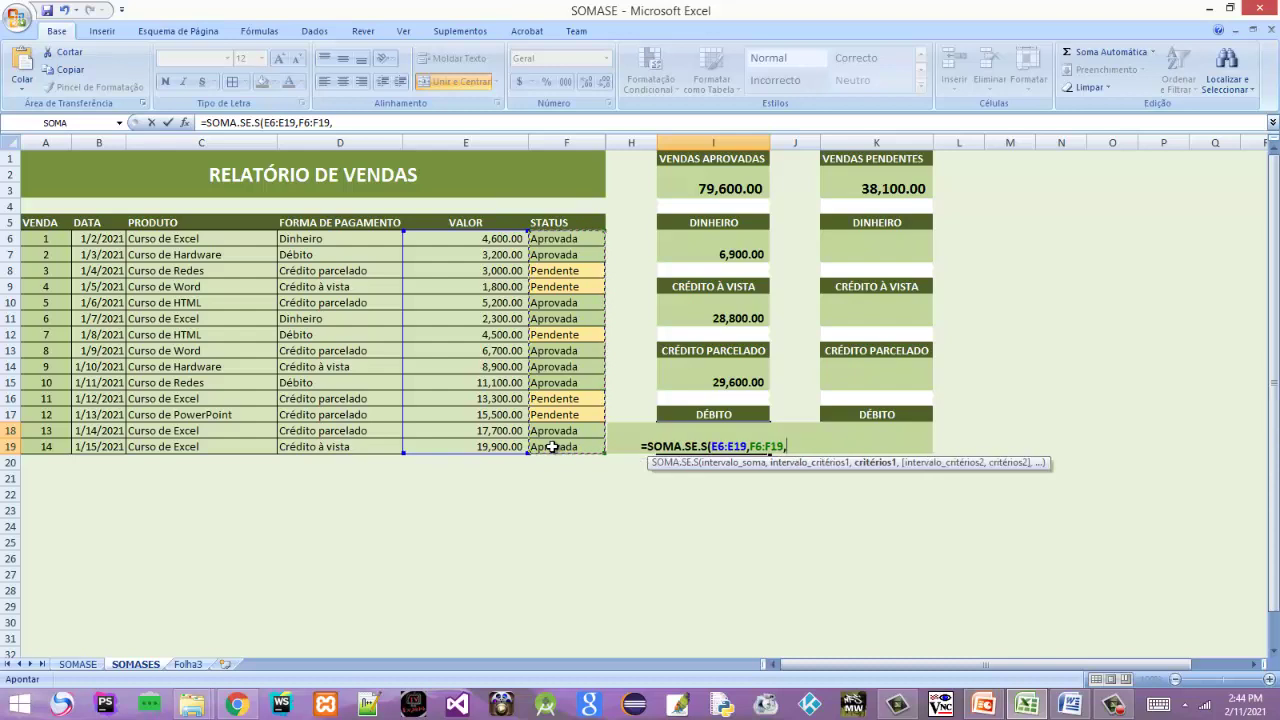
{"action": "type", "text": "\"Ap"}
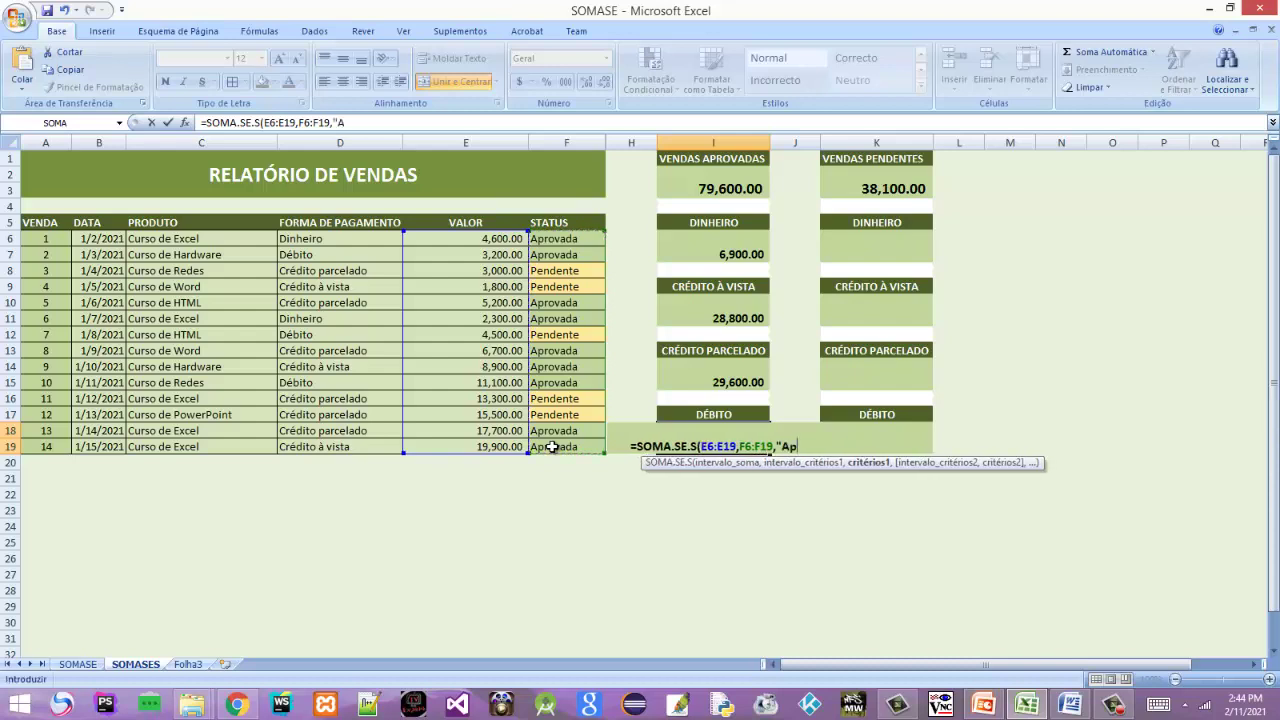
{"action": "type", "text": "rova"}
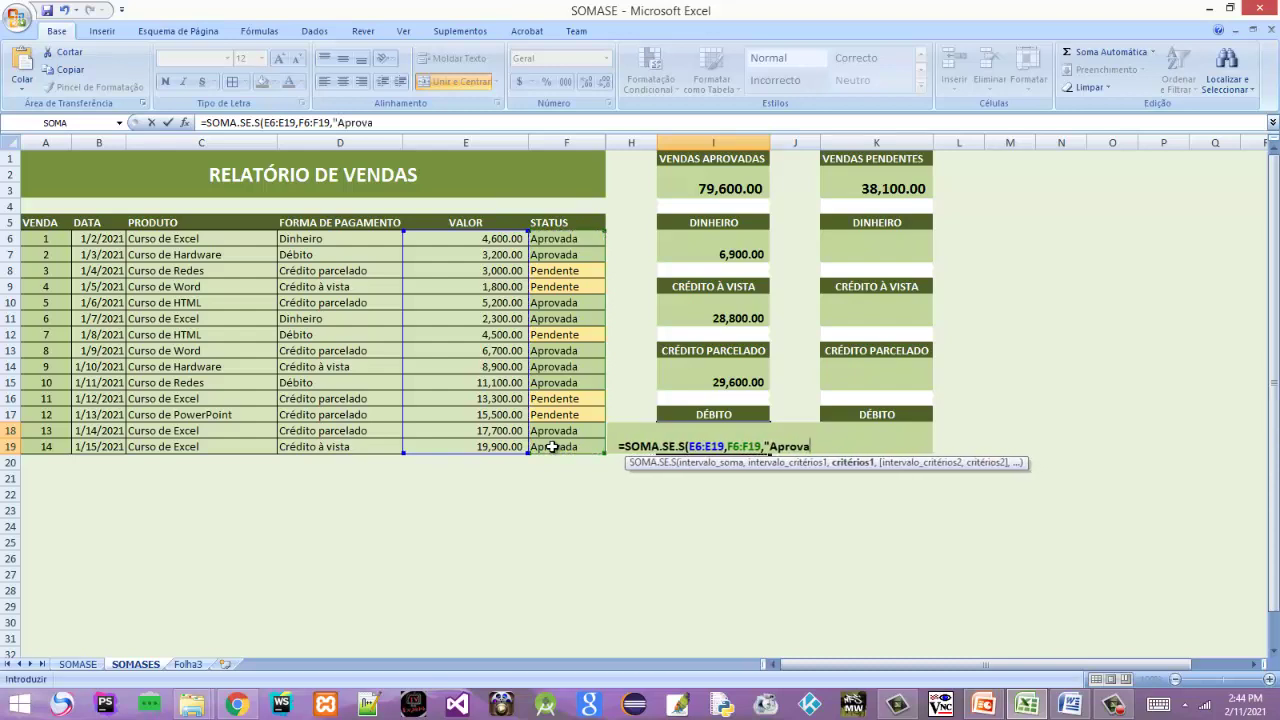
{"action": "type", "text": "da\""}
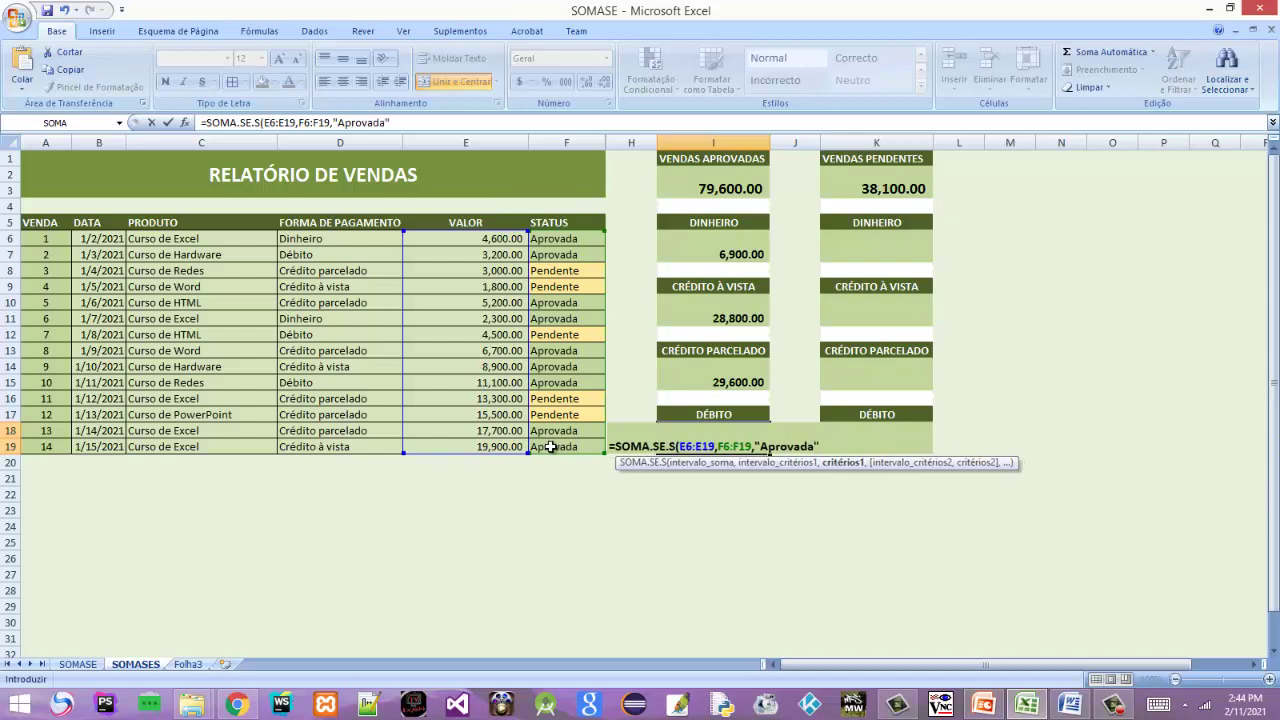
{"action": "type", "text": ","}
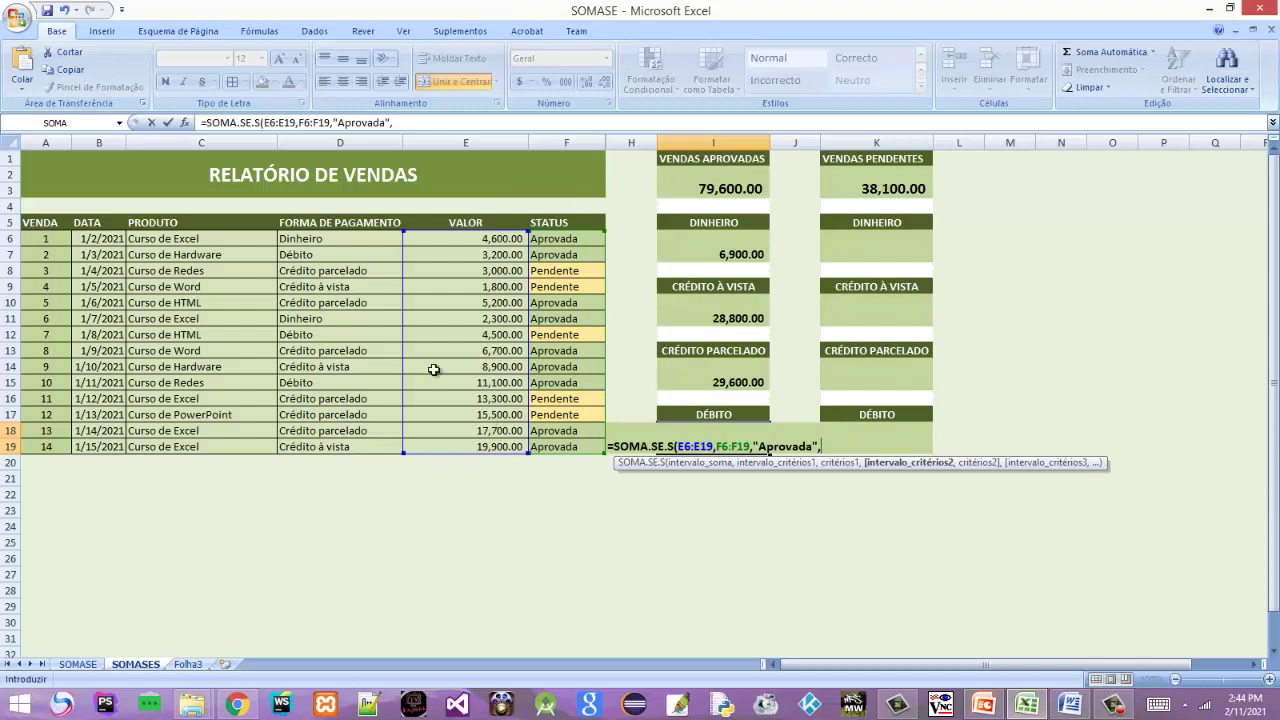
Complete the I18 formula with criteria range D6:D19 and criterion "Débito", and format the cell with the Vírgula style
{"action": "left_click", "coordinate": [315, 238]}
{"action": "left_click_drag", "start_coordinate": [318, 448], "coordinate": [316, 448]}
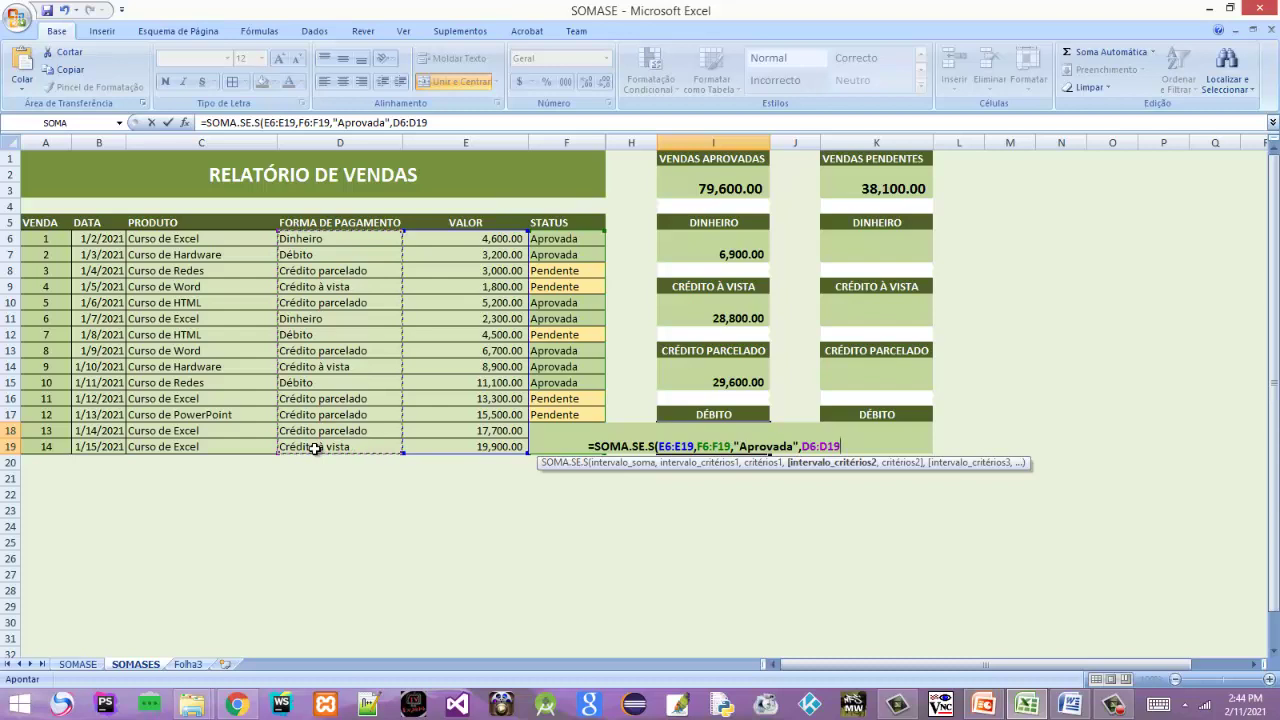
{"action": "type", "text": ","}
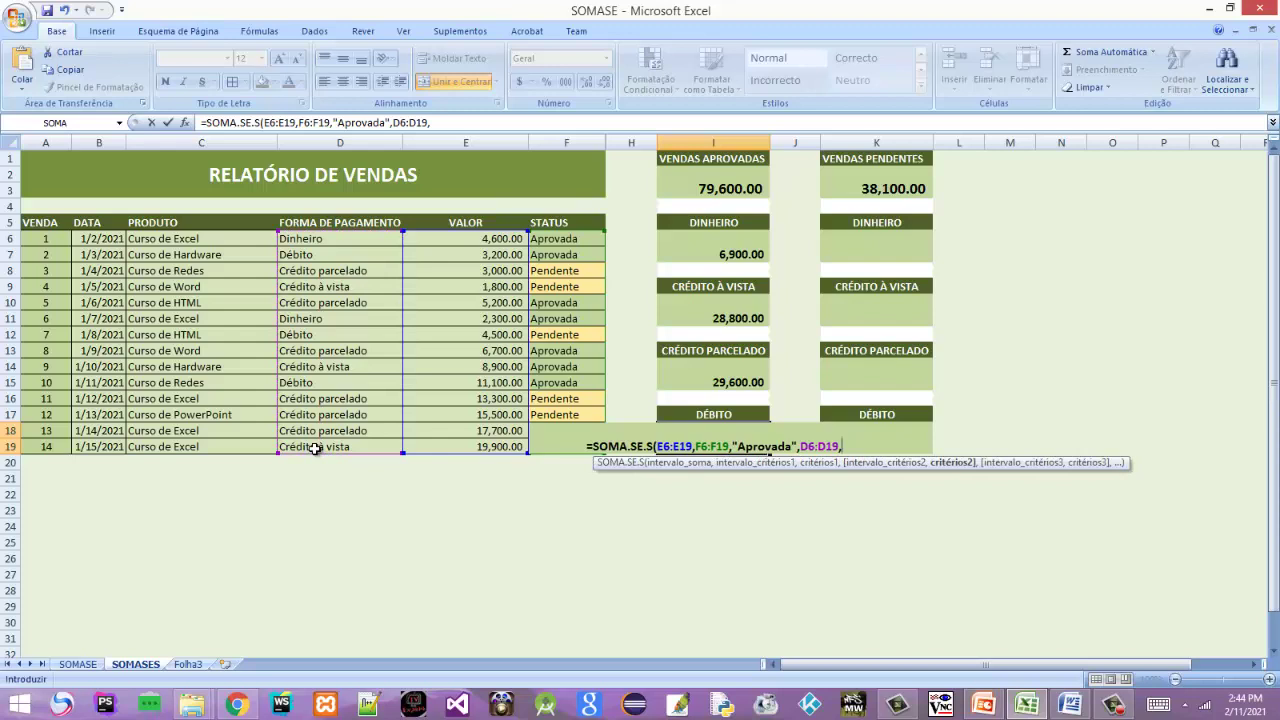
{"action": "type", "text": "\""}
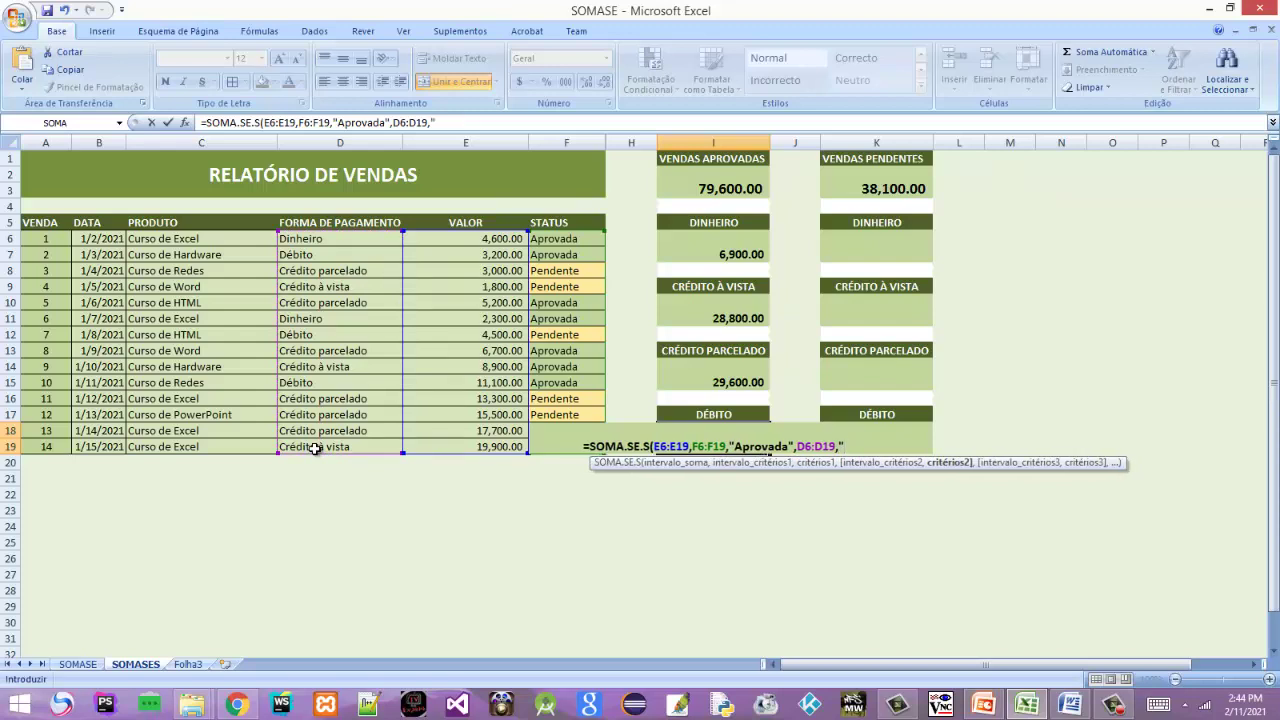
{"action": "type", "text": "D"}
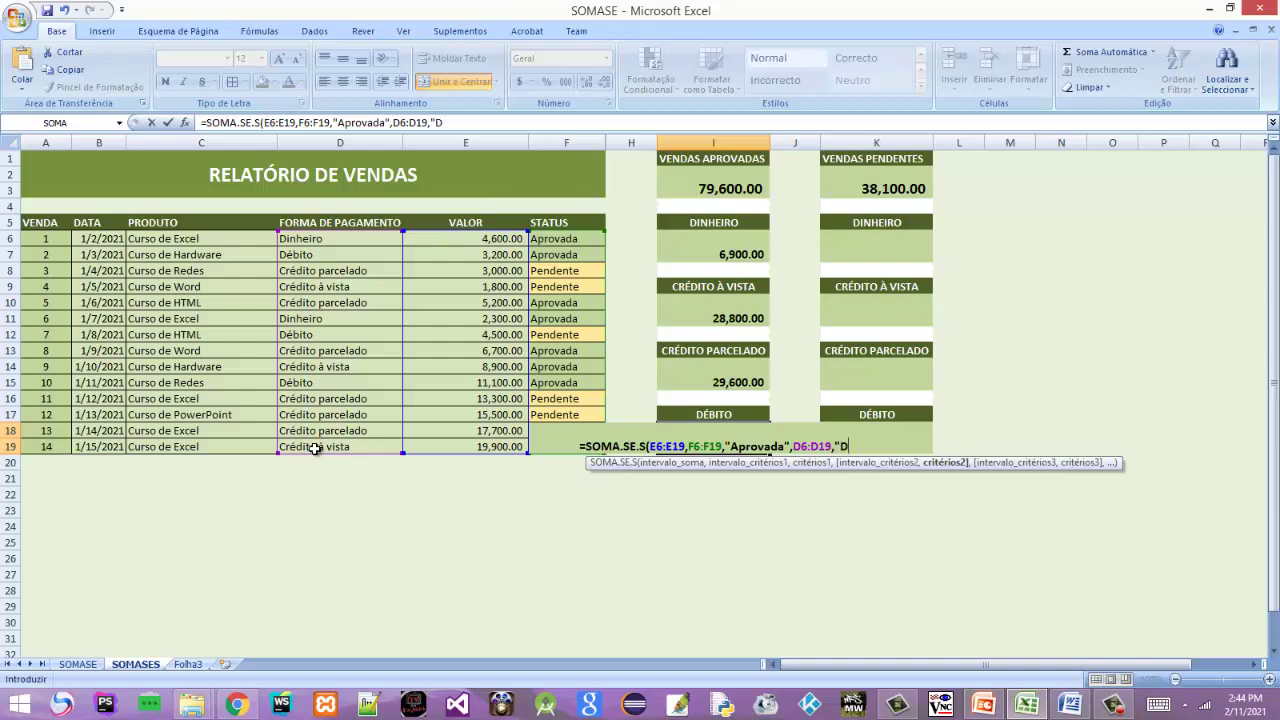
{"action": "type", "text": "é"}
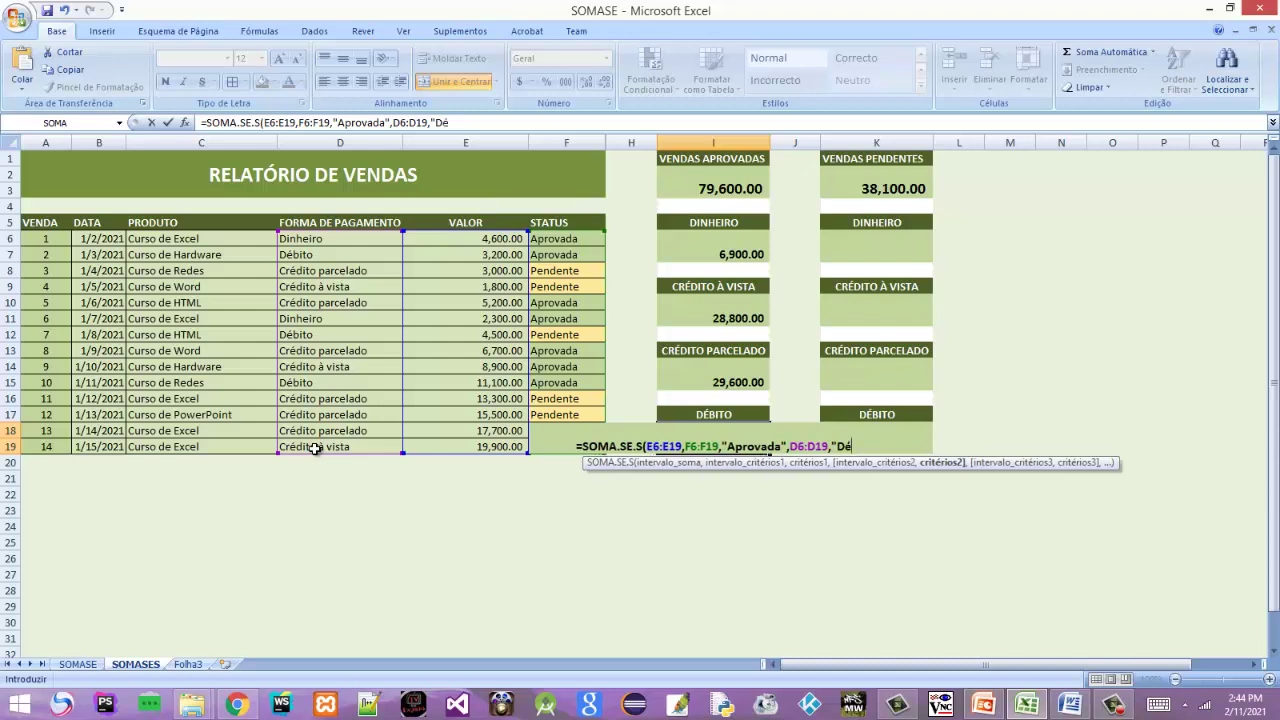
{"action": "type", "text": "bito\""}
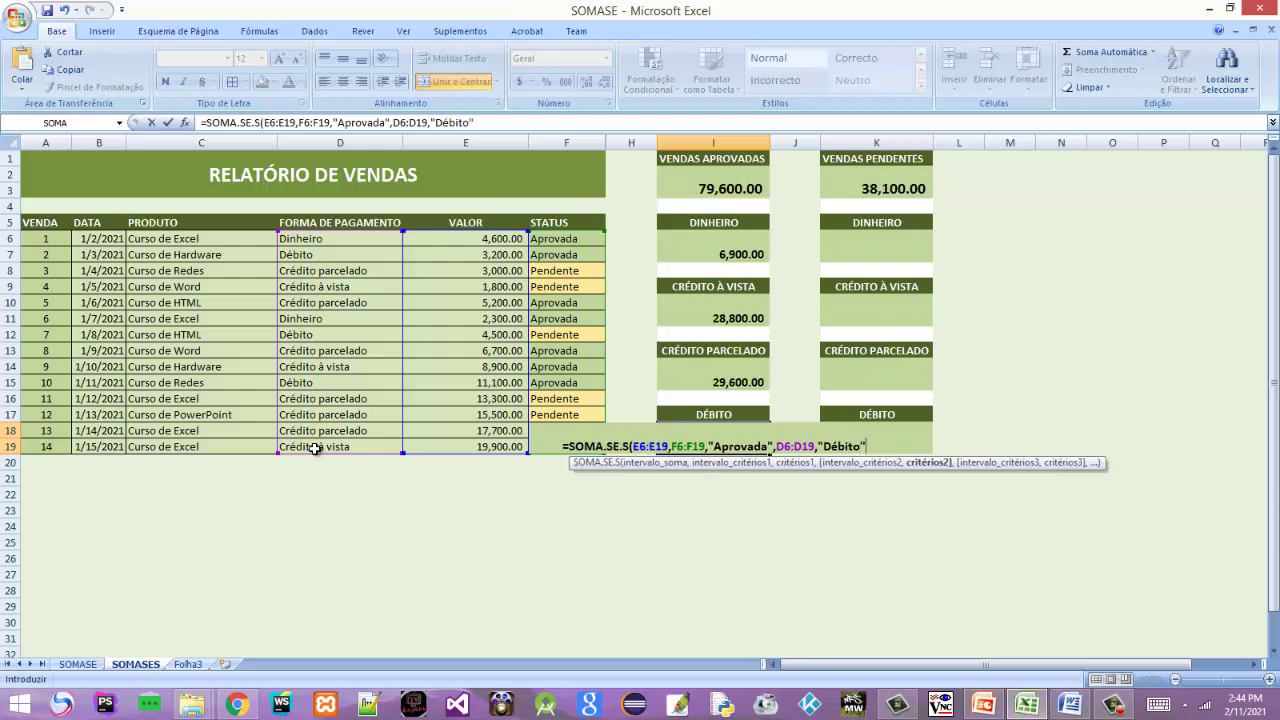
{"action": "type", "text": ")"}
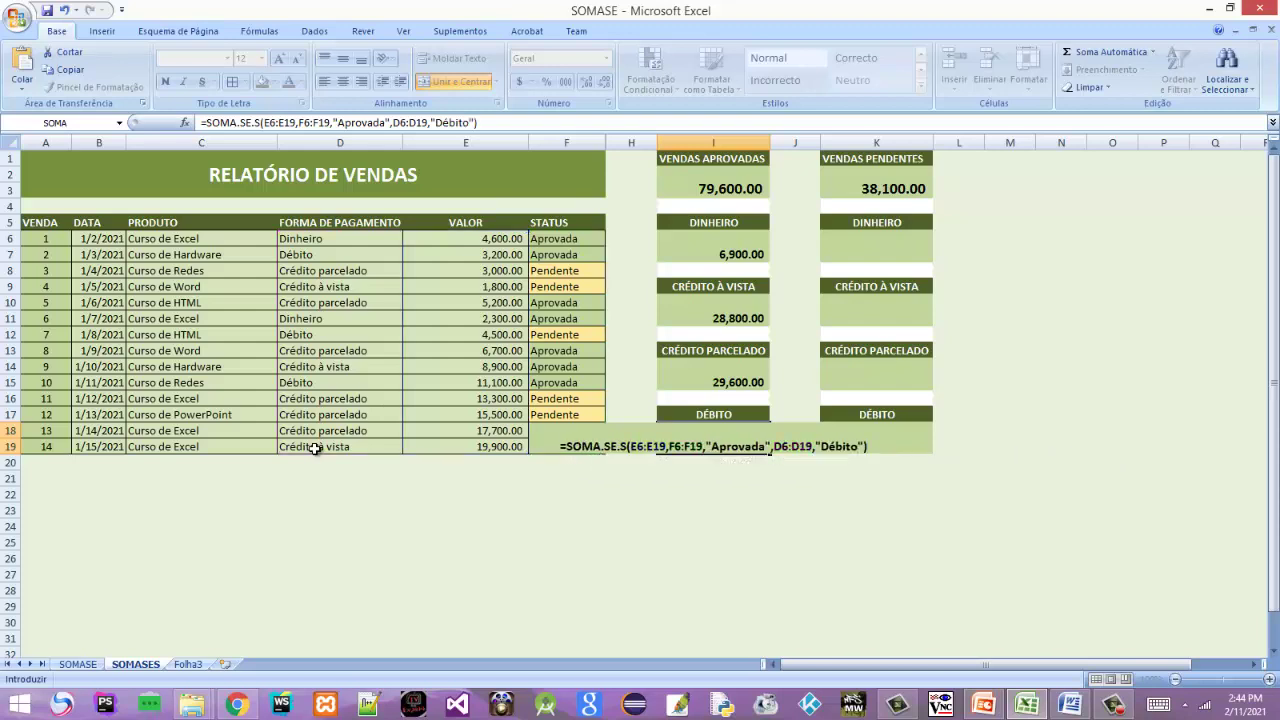
{"action": "key", "text": "Return"}
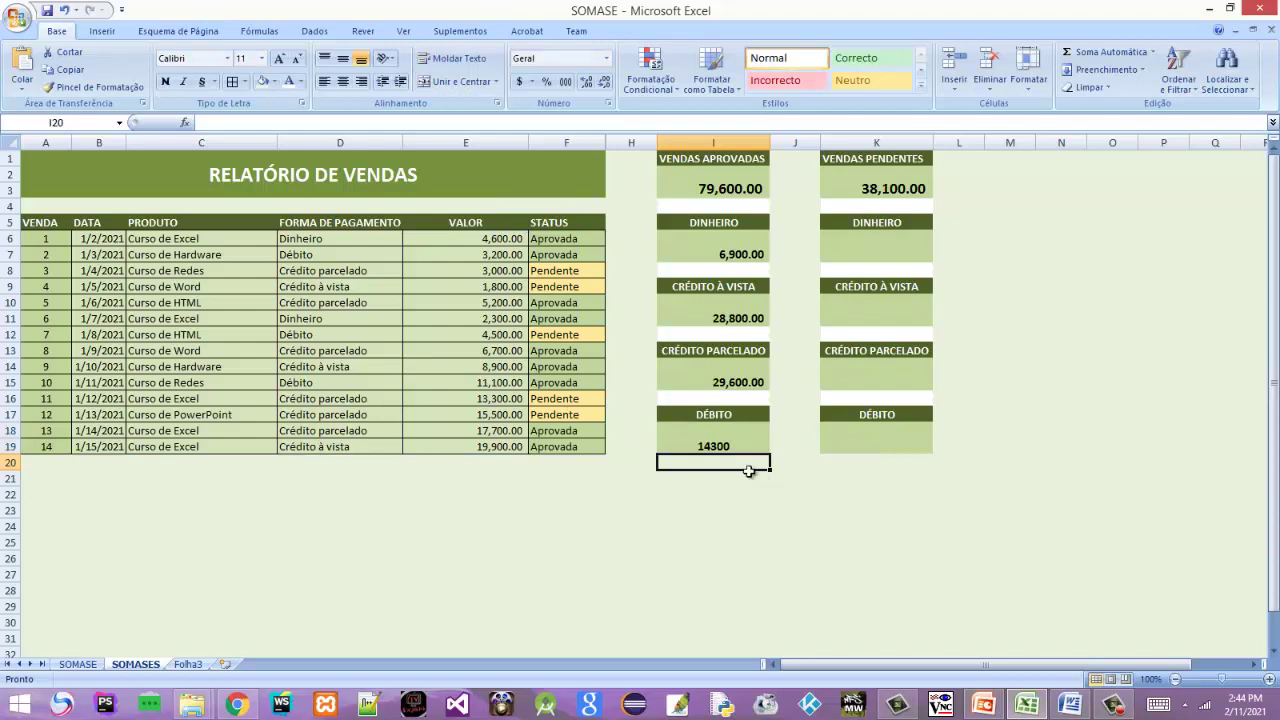
{"action": "left_click", "coordinate": [730, 447]}
{"action": "left_click", "coordinate": [565, 81]}
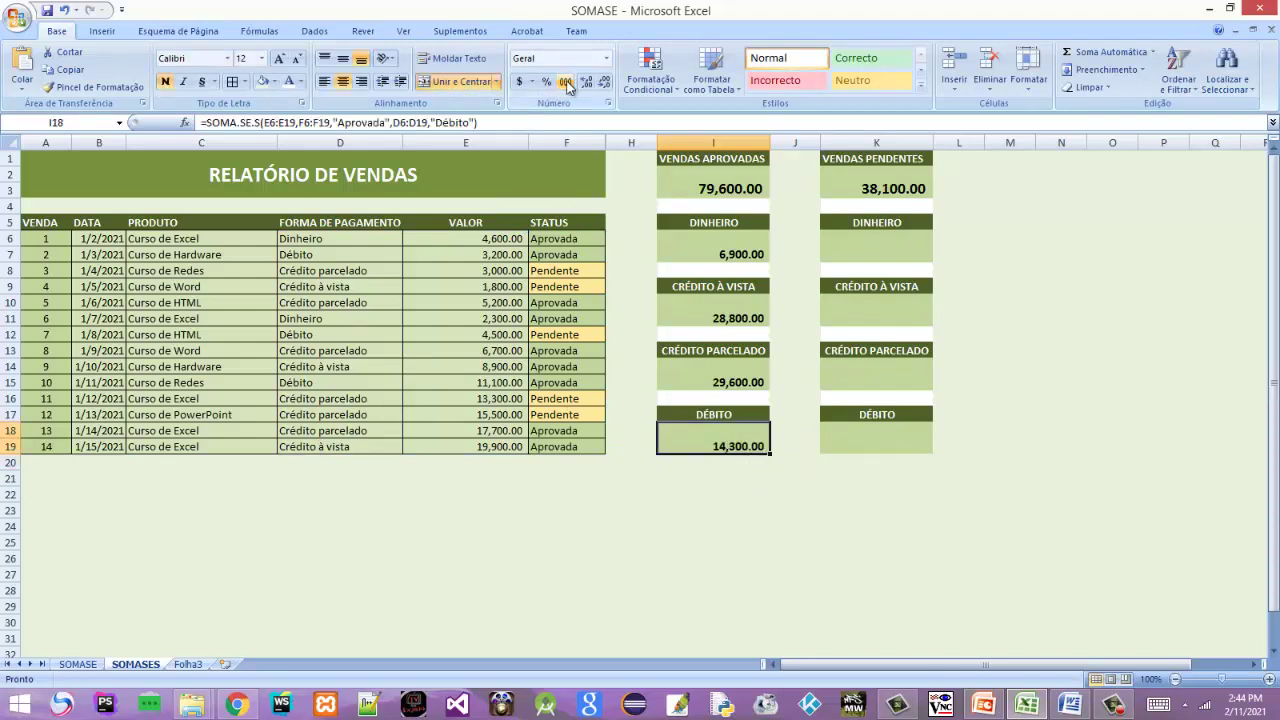
Review the approved sales total and the payment-method formulas in I6, I10, I14 and I18
{"action": "left_click", "coordinate": [718, 192]}
{"action": "left_click", "coordinate": [726, 256]}
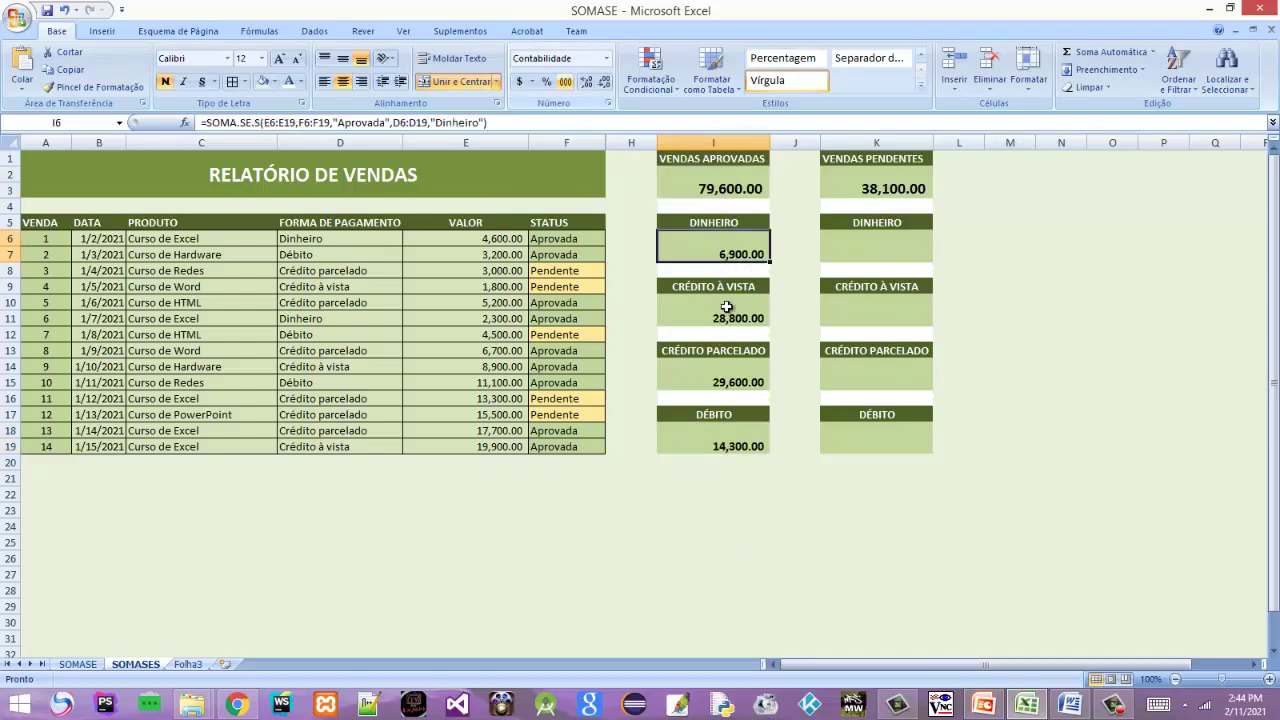
{"action": "left_click", "coordinate": [730, 320]}
{"action": "left_click", "coordinate": [720, 372]}
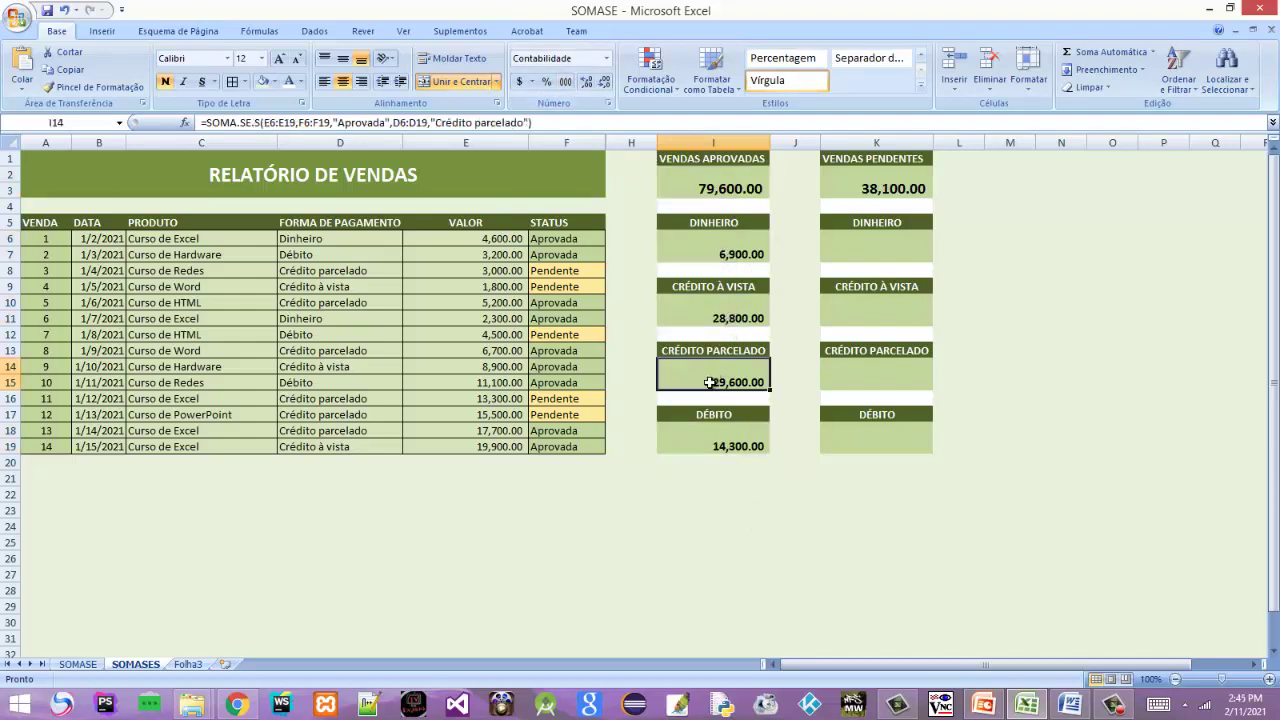
{"action": "left_click", "coordinate": [718, 442]}
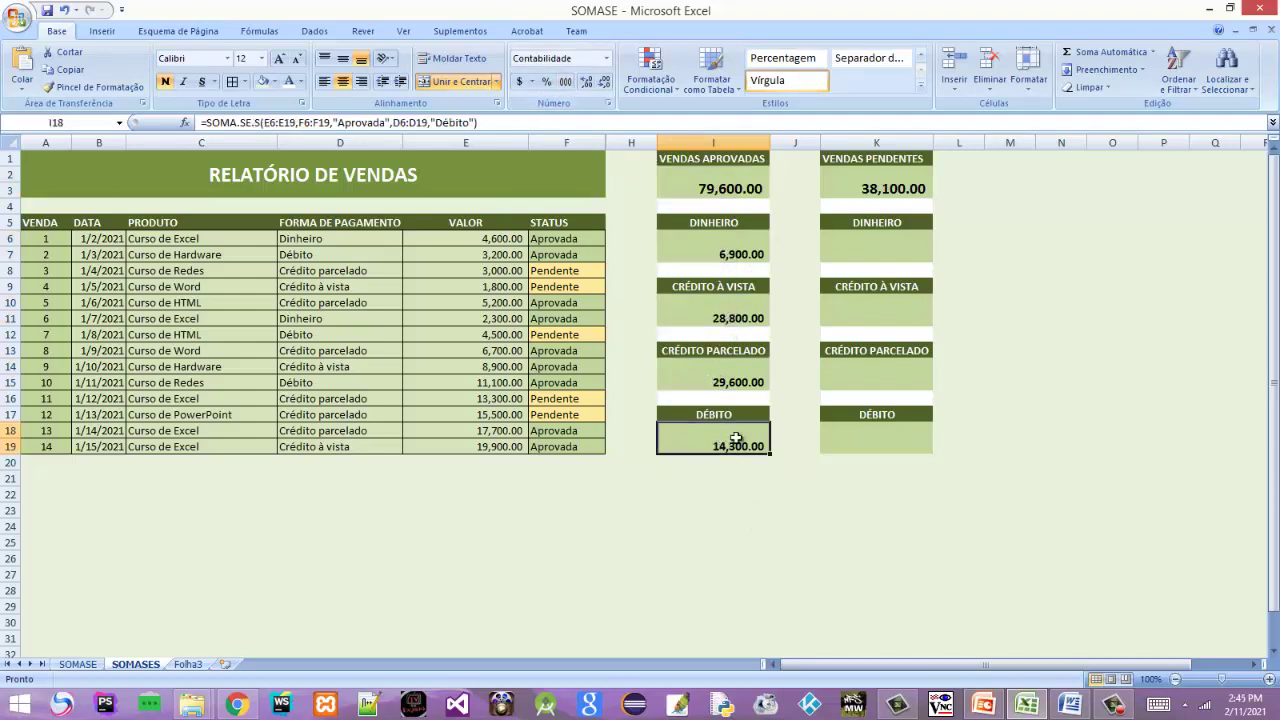
Go through the pending sales' payment-method cells K6, K10, K14 and K18 that still need SOMA.SE.S formulas
{"action": "left_click", "coordinate": [891, 248]}
{"action": "left_click", "coordinate": [888, 318]}
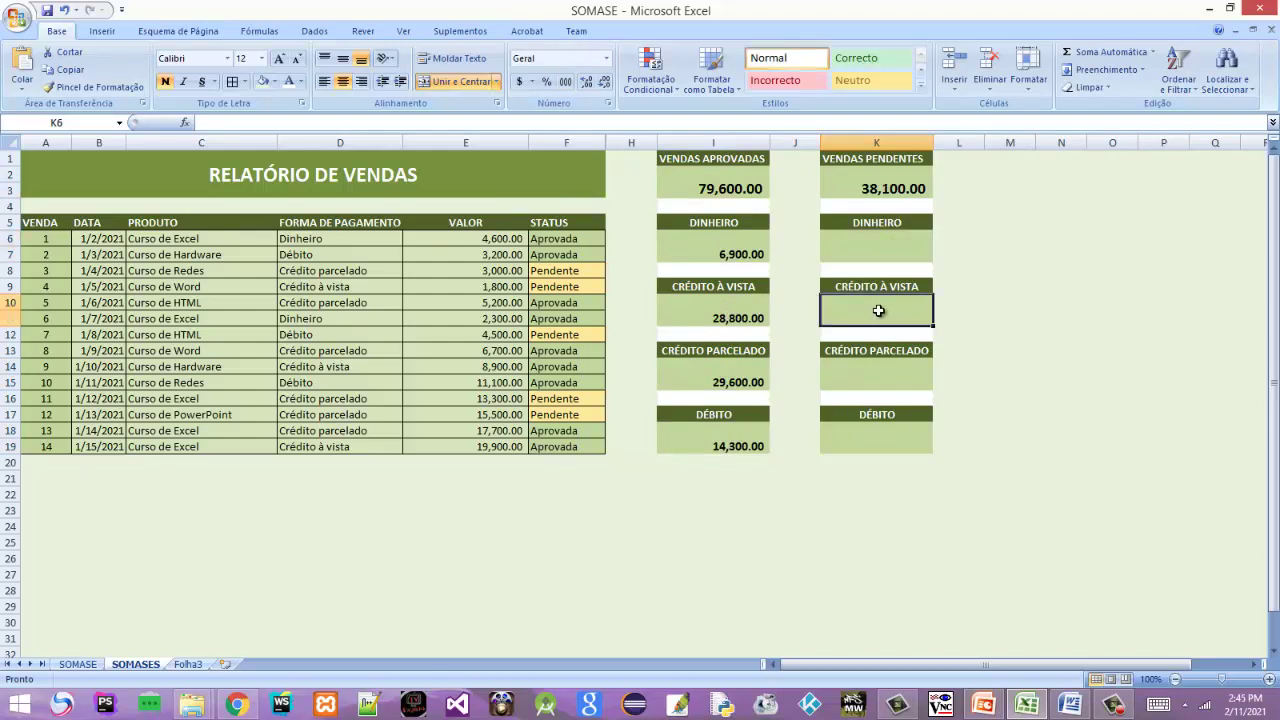
{"action": "left_click", "coordinate": [873, 258]}
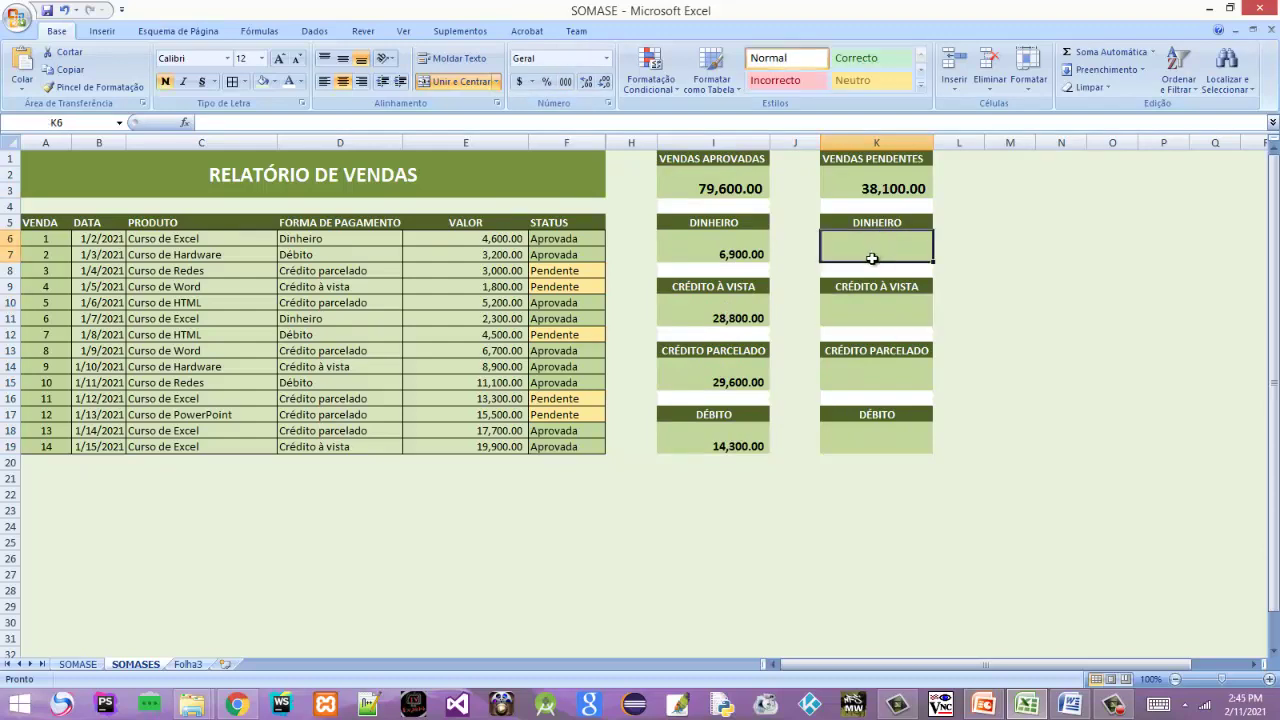
{"action": "left_click", "coordinate": [887, 313]}
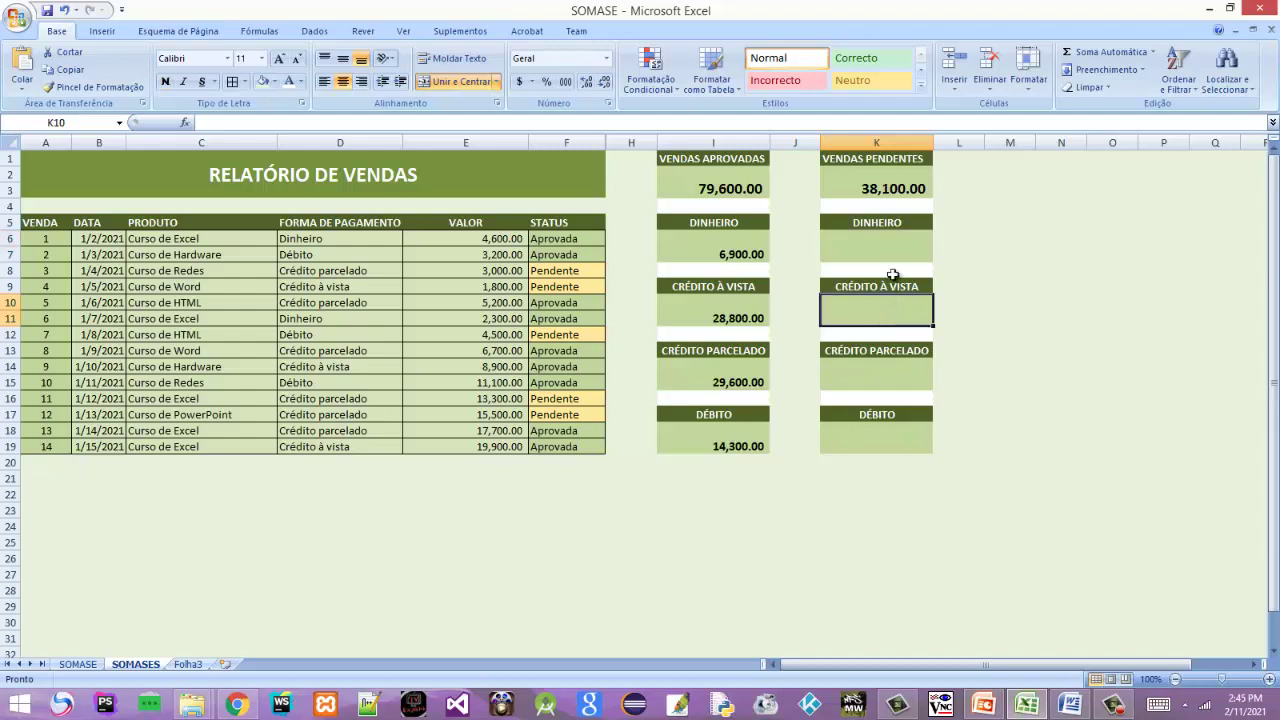
{"action": "left_click", "coordinate": [892, 252]}
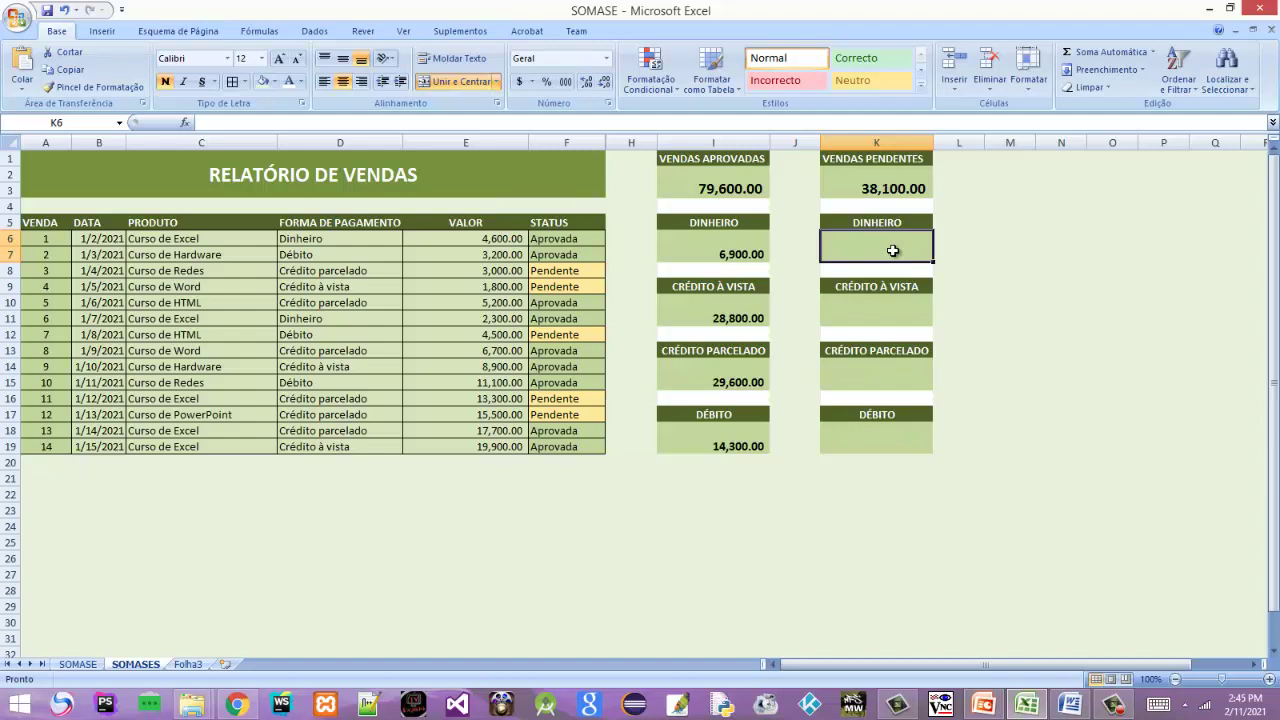
{"action": "left_click", "coordinate": [870, 316]}
{"action": "left_click", "coordinate": [887, 252]}
{"action": "left_click", "coordinate": [870, 315]}
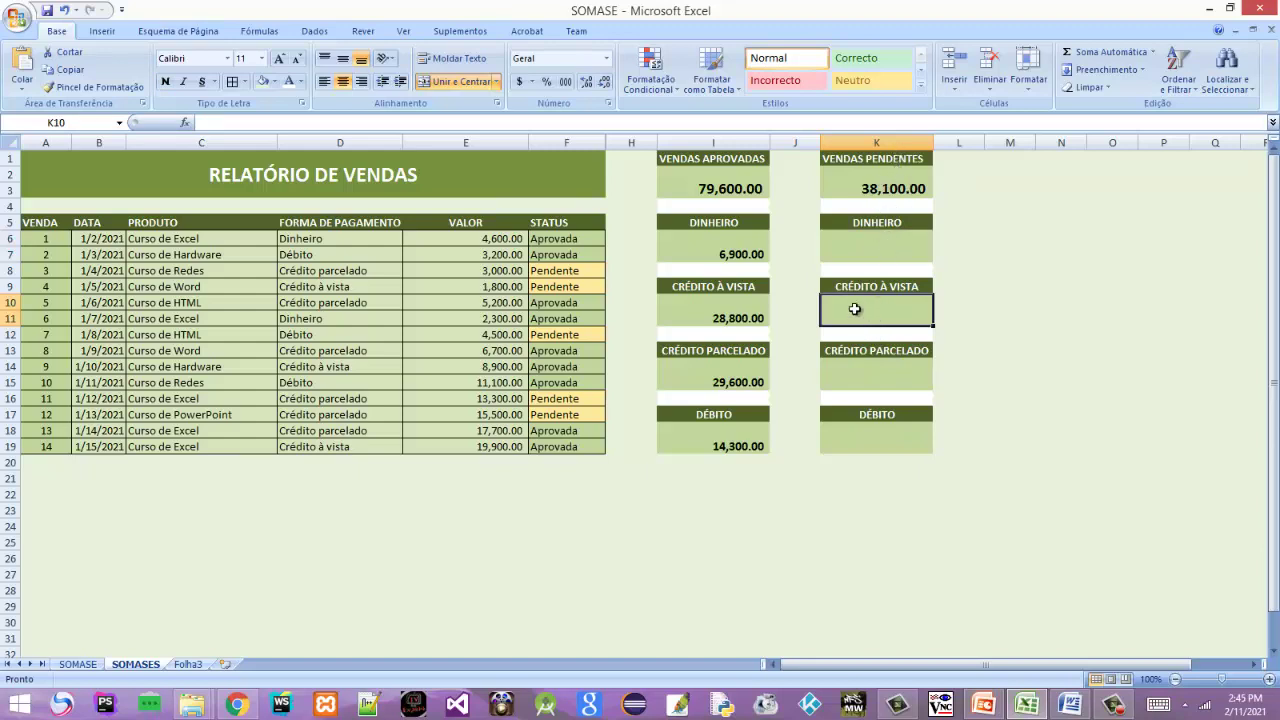
{"action": "left_click", "coordinate": [866, 376]}
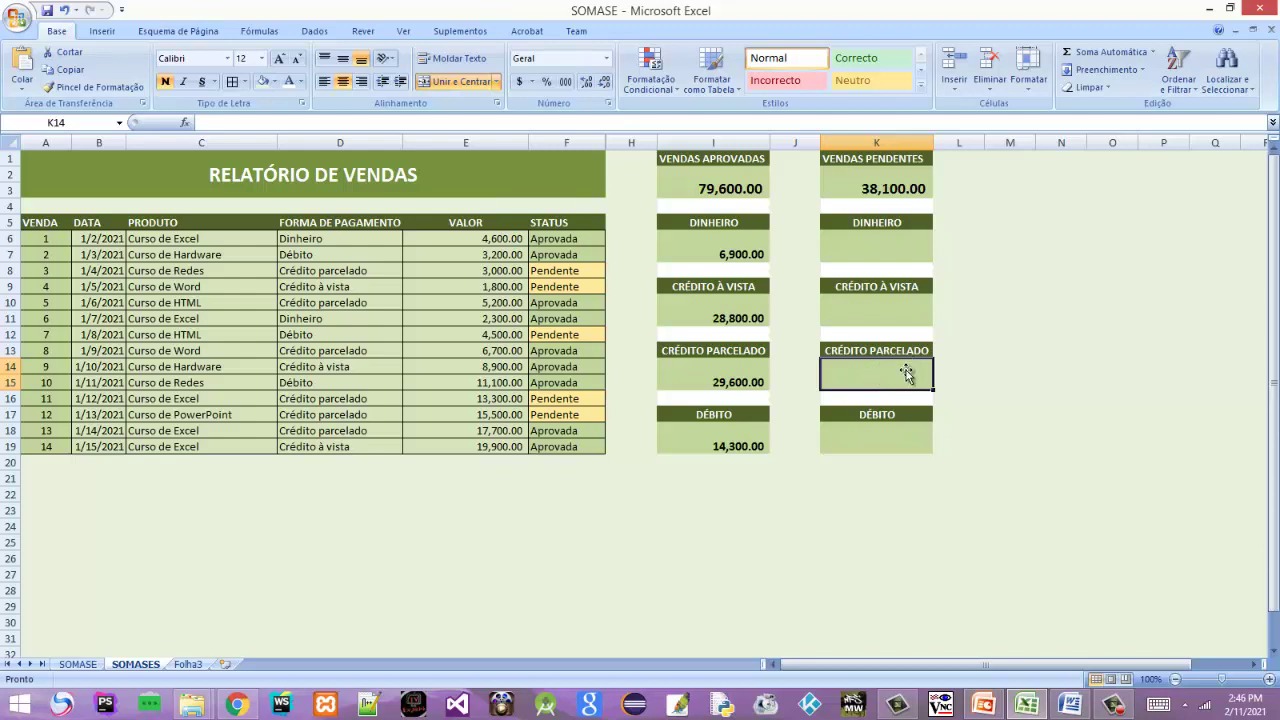
{"action": "left_click", "coordinate": [878, 440]}
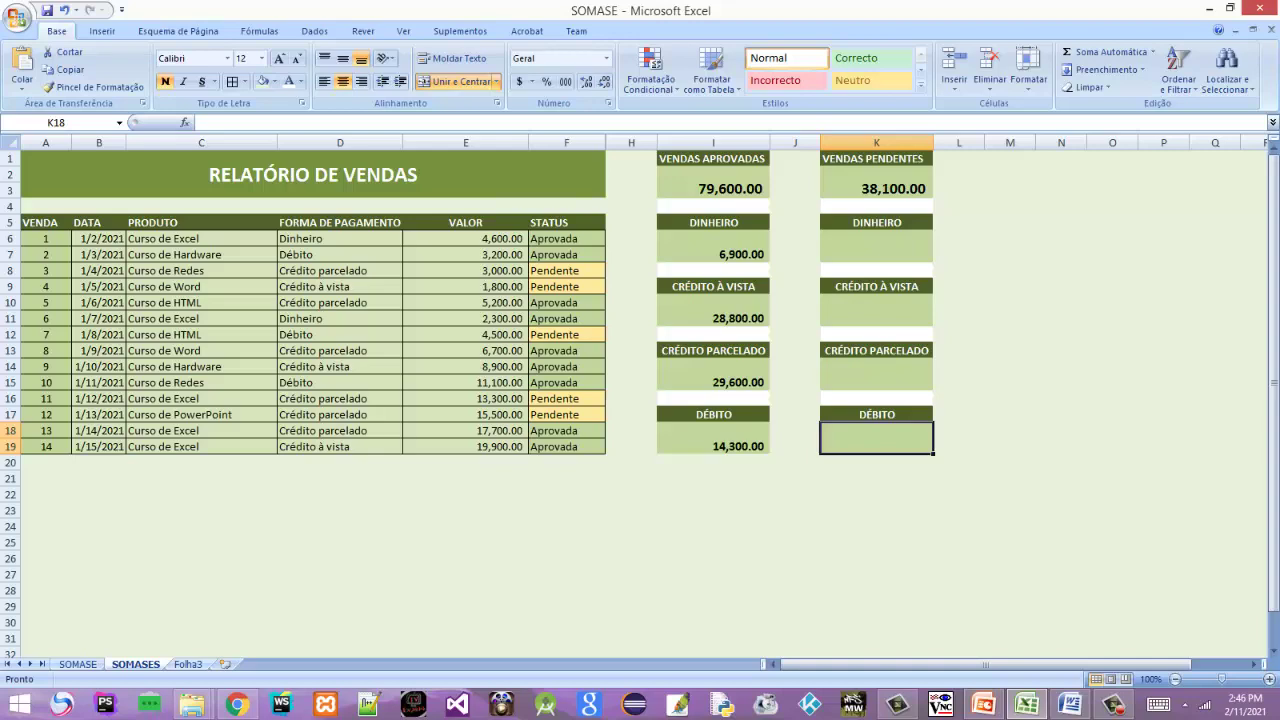
{"action": "key", "text": "F10"}
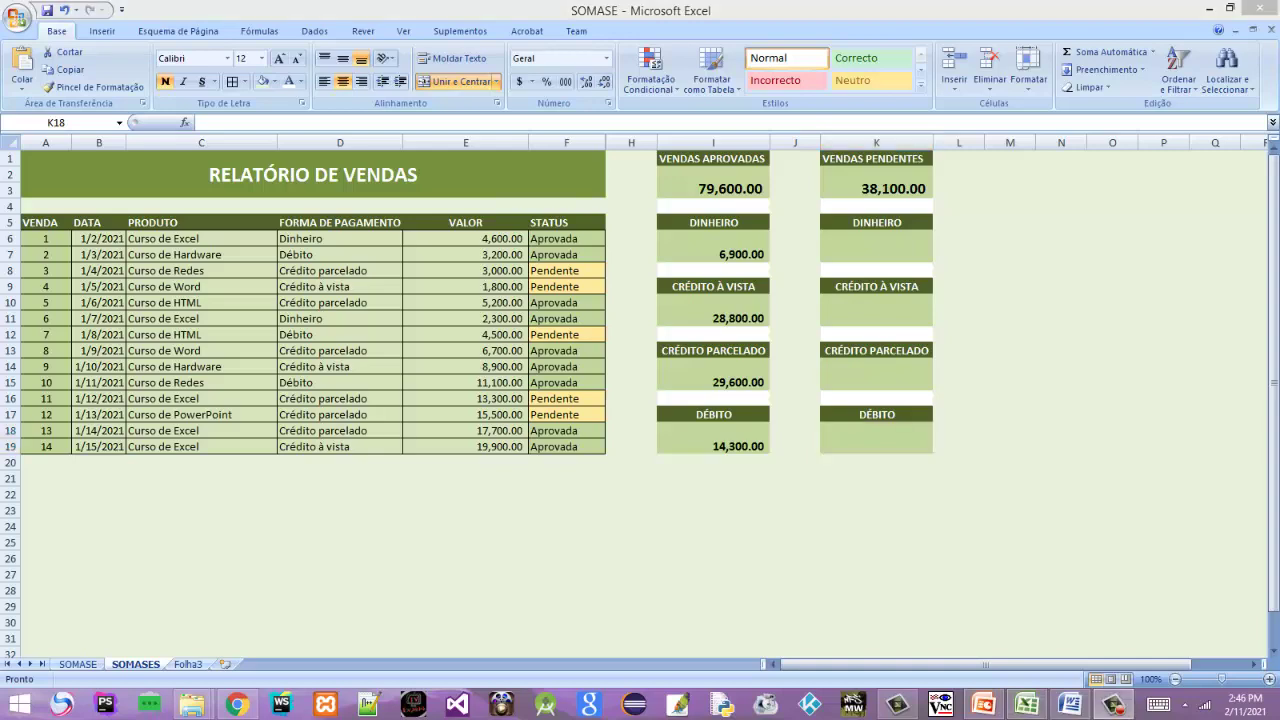